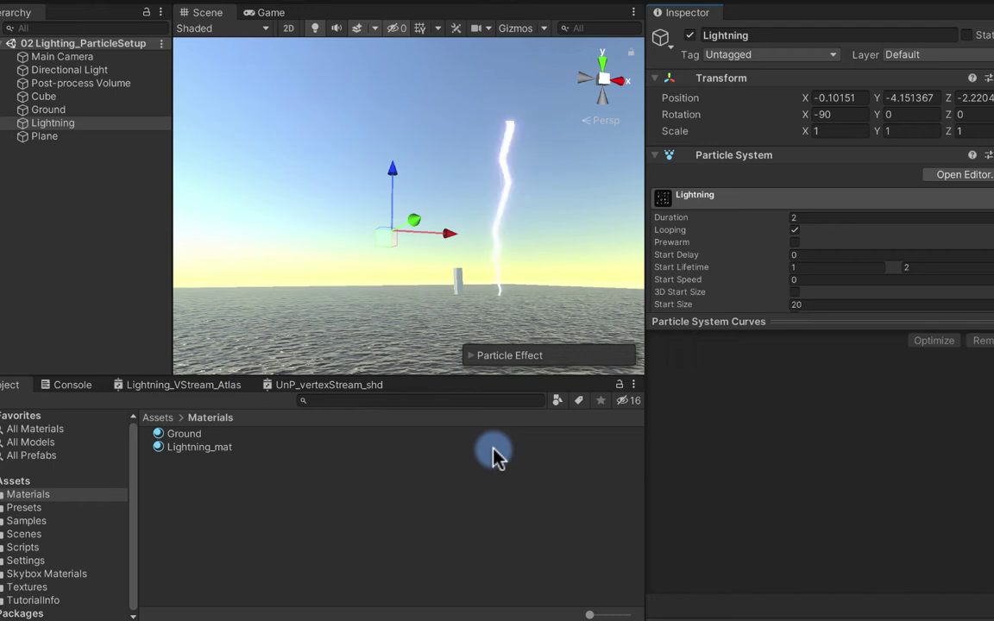
# Step: Import Lightning_Packed_Tiled_v02.png into Assets/Textures and enlarge the texture import preview
pyautogui.press('super+Tab')
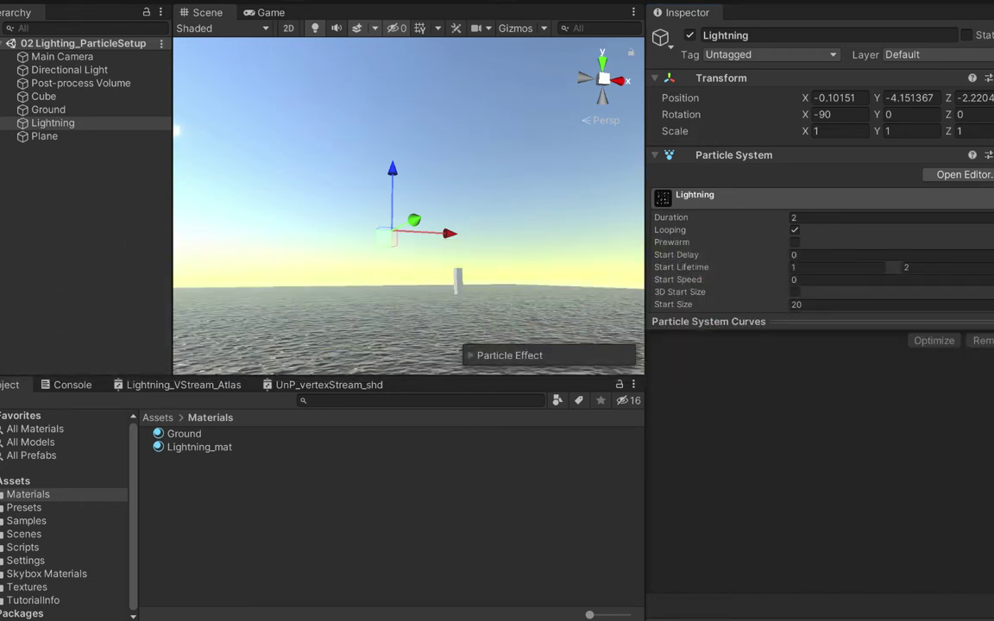
pyautogui.press('space')
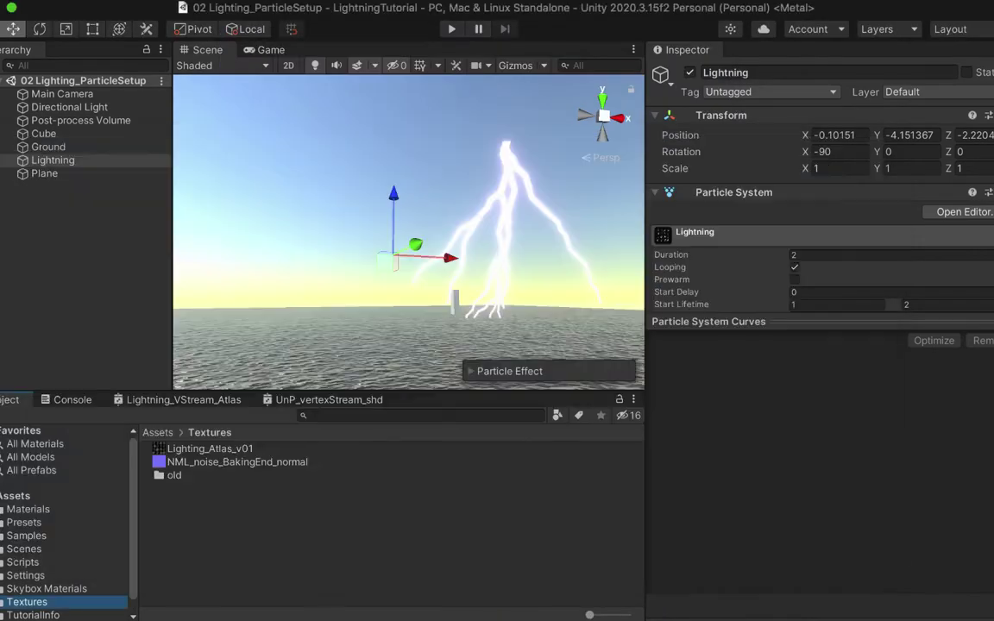
pyautogui.moveTo(288, 532); pyautogui.dragTo(284, 526)
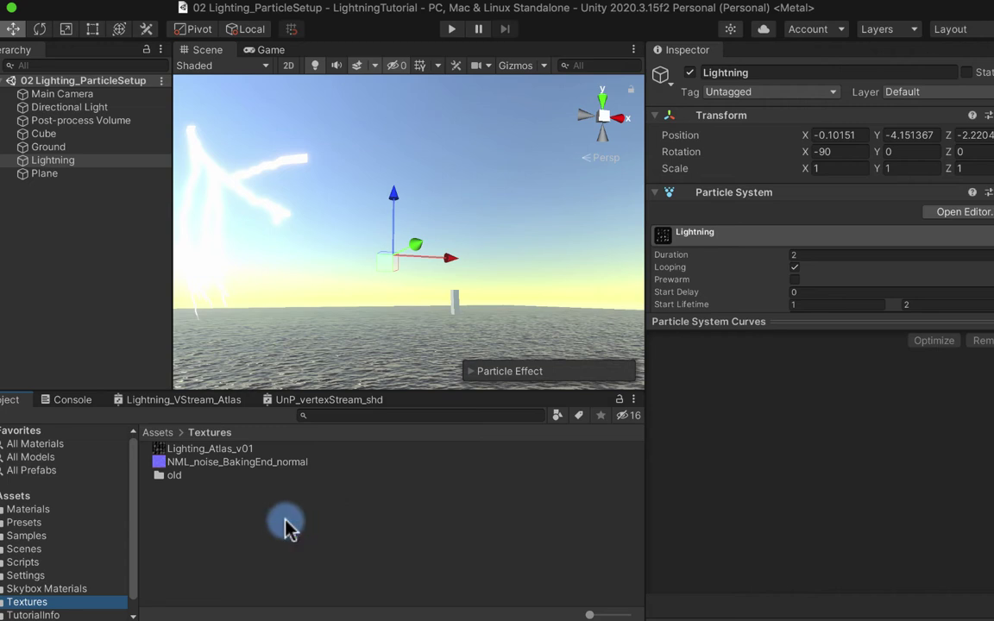
pyautogui.click(209, 449)
pyautogui.moveTo(761, 289); pyautogui.dragTo(757, 106)
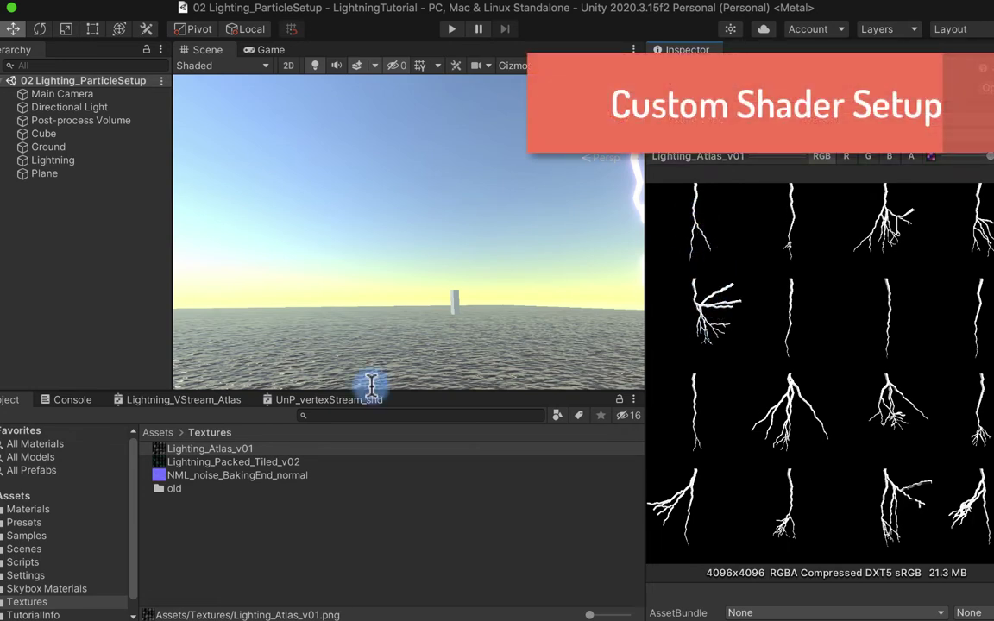
# Step: Preview the atlas's red, green, blue and alpha channels, then open Assets/Materials
pyautogui.click(259, 462)
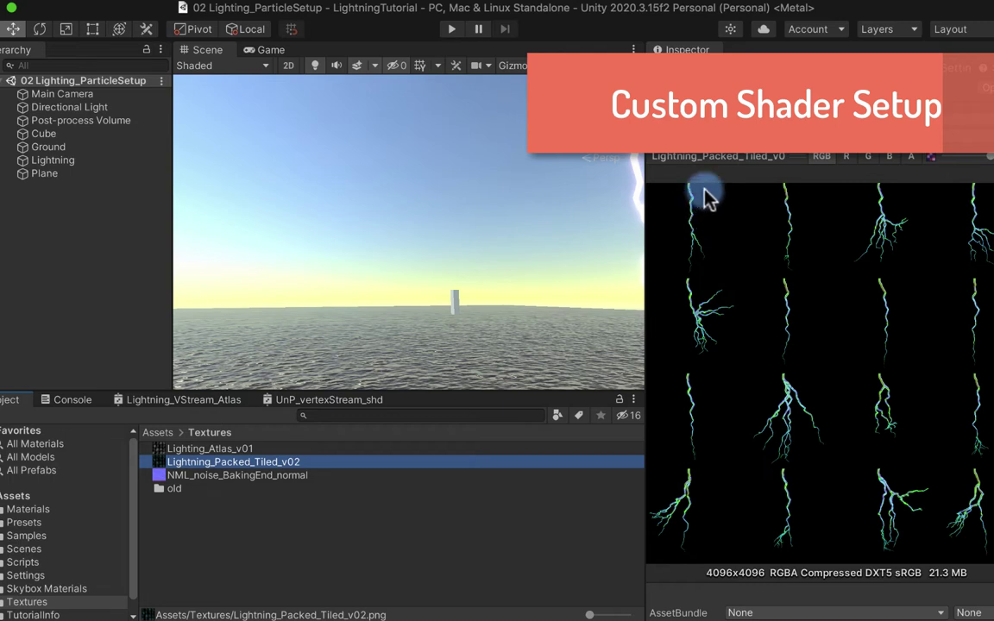
pyautogui.click(703, 197)
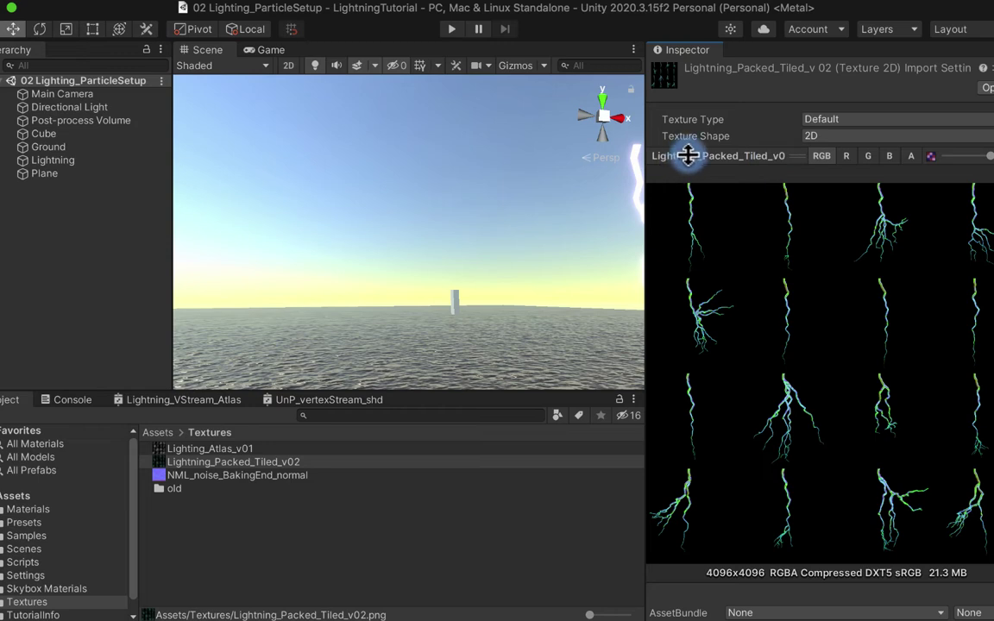
pyautogui.click(845, 157)
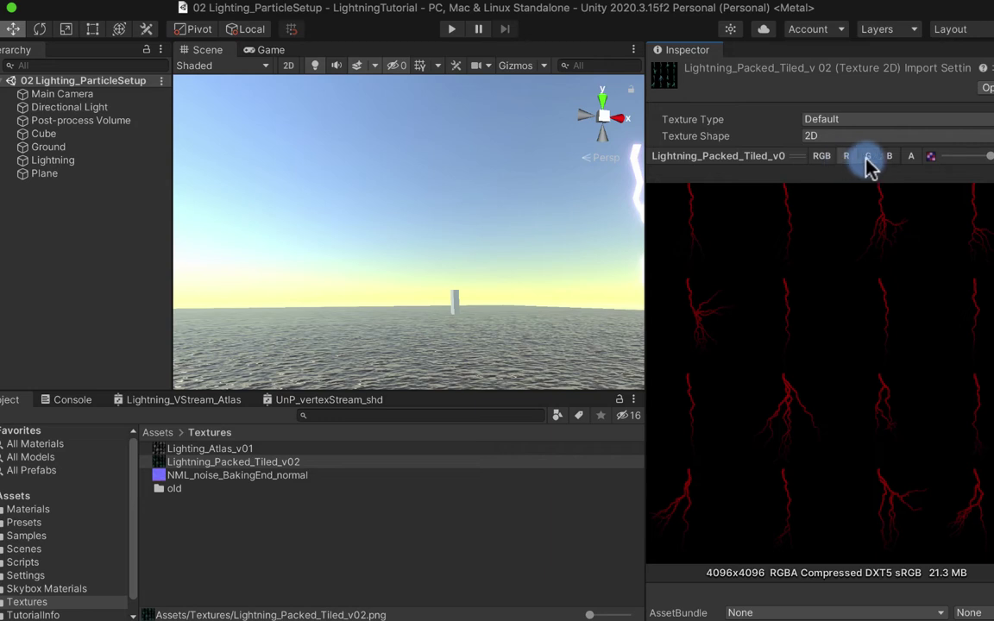
pyautogui.click(867, 157)
pyautogui.click(889, 157)
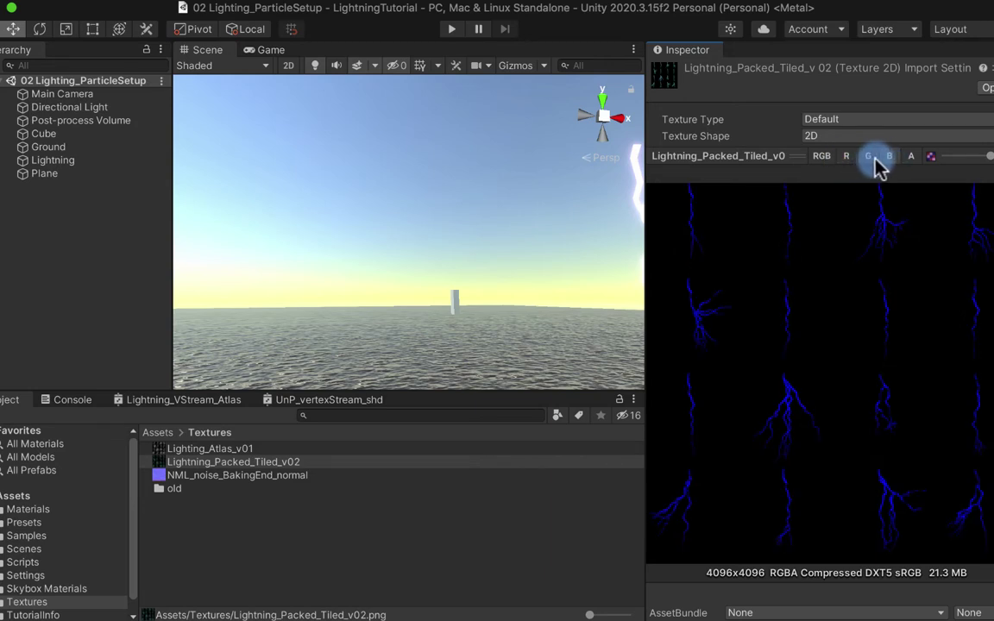
pyautogui.click(888, 157)
pyautogui.click(889, 157)
pyautogui.click(880, 157)
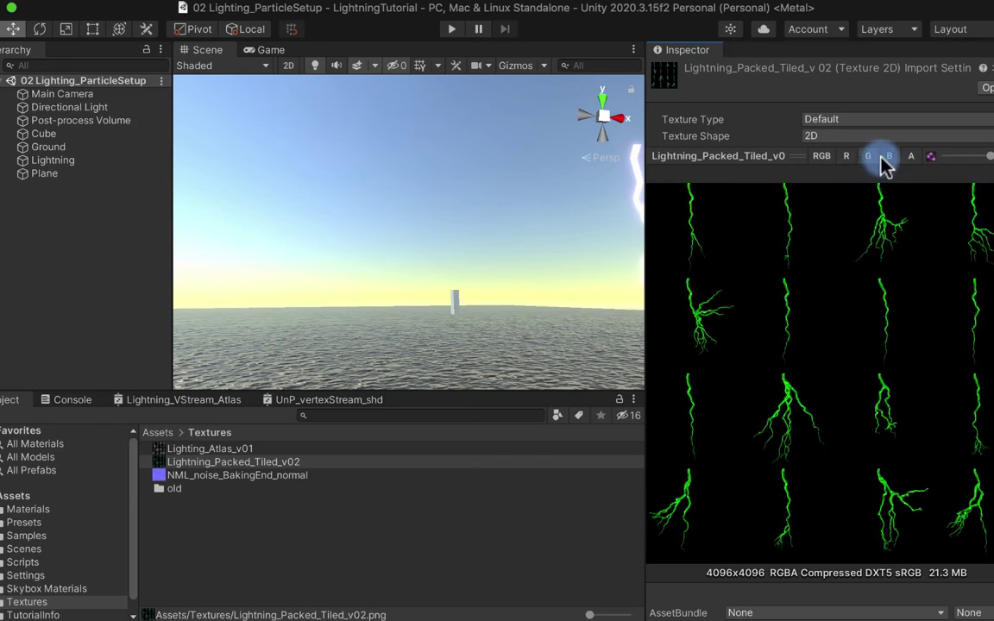
pyautogui.click(890, 157)
pyautogui.click(911, 157)
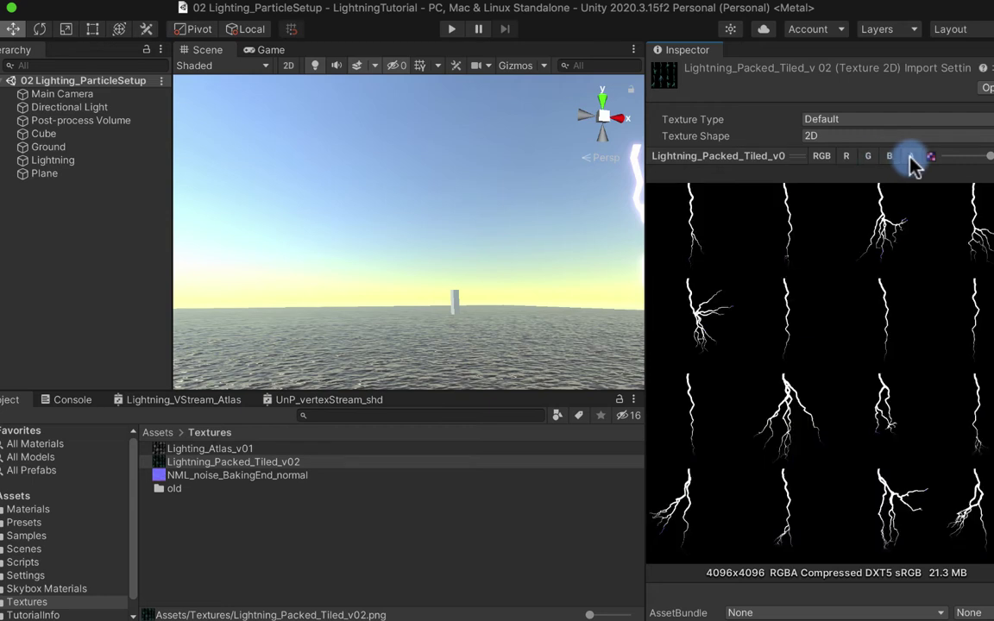
pyautogui.click(85, 509)
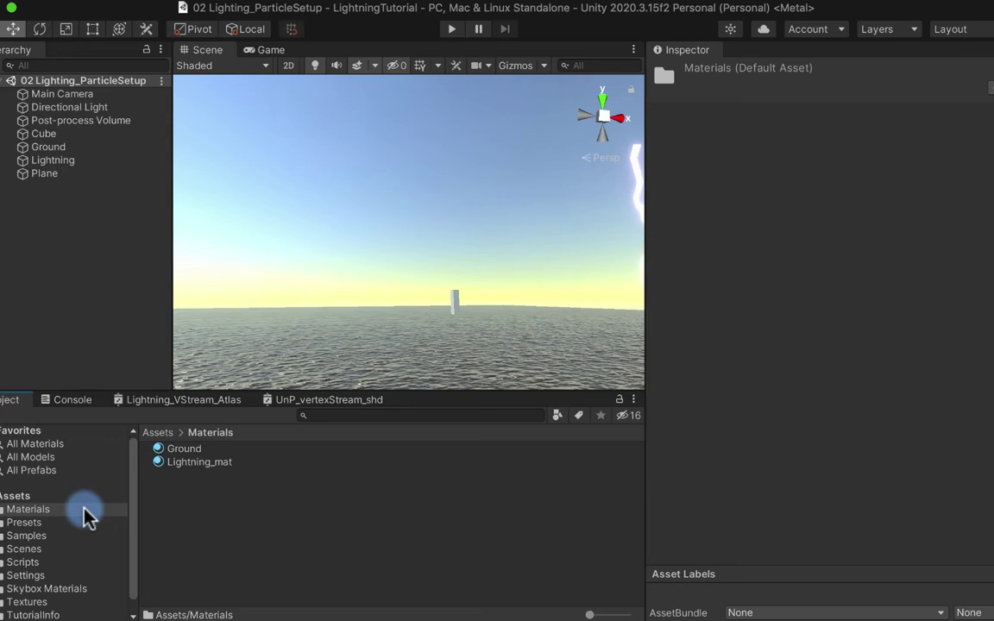
# Step: Create a URP Lit Shader Graph named Lighting_Packed_Tiled_shd in Materials
pyautogui.rightClick(162, 488)
pyautogui.moveTo(259, 210)
pyautogui.moveTo(499, 56)
pyautogui.moveTo(655, 182)
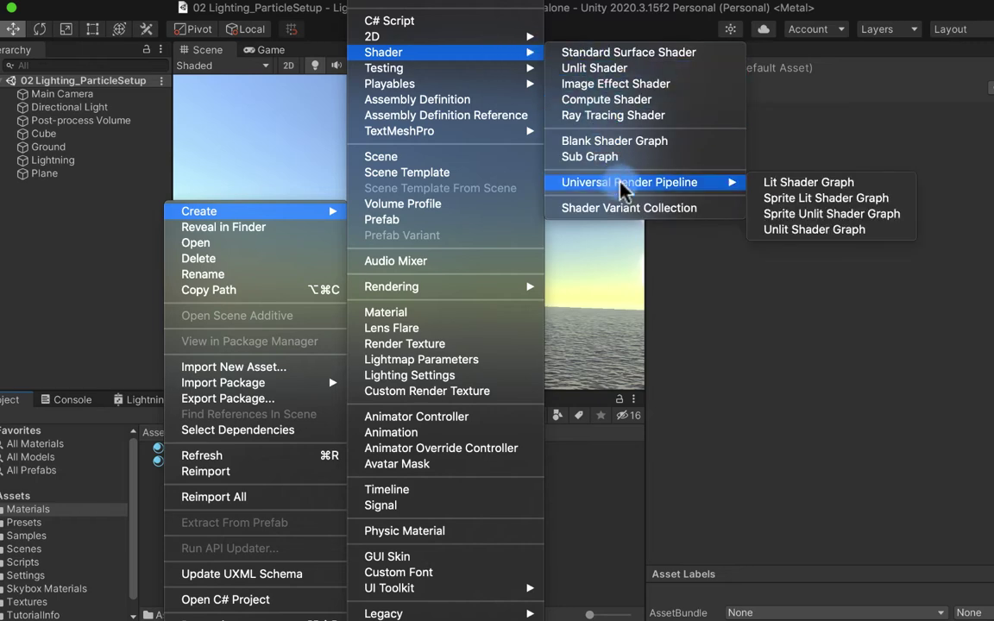
pyautogui.click(825, 186)
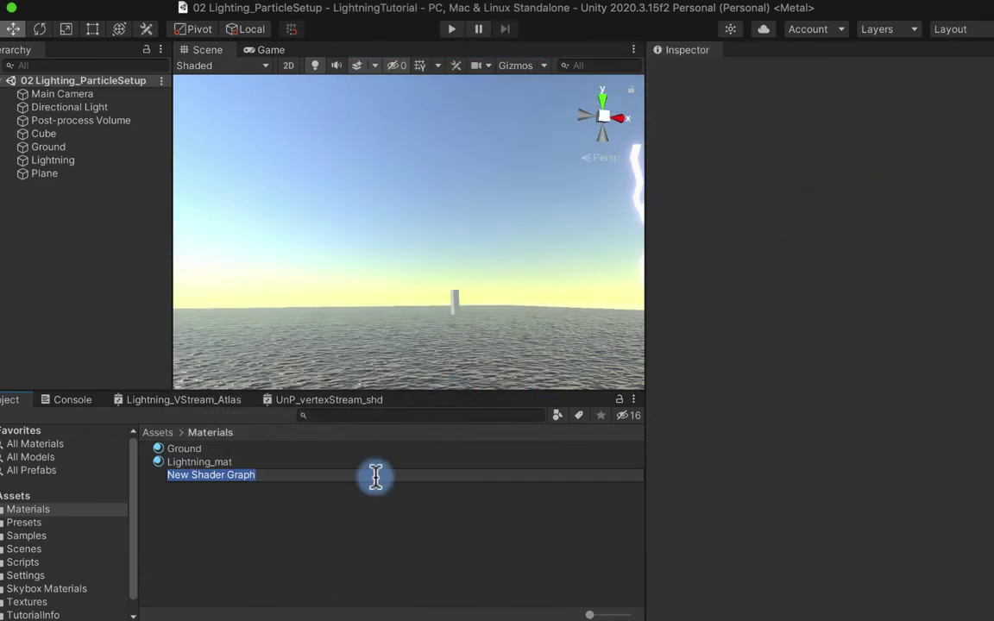
pyautogui.write('Lighting_Packed_Tiled_shd')
pyautogui.press('Return')
# Step: Create a material from that shader graph named Lighting_Packed_Tiled_mat
pyautogui.rightClick(221, 467)
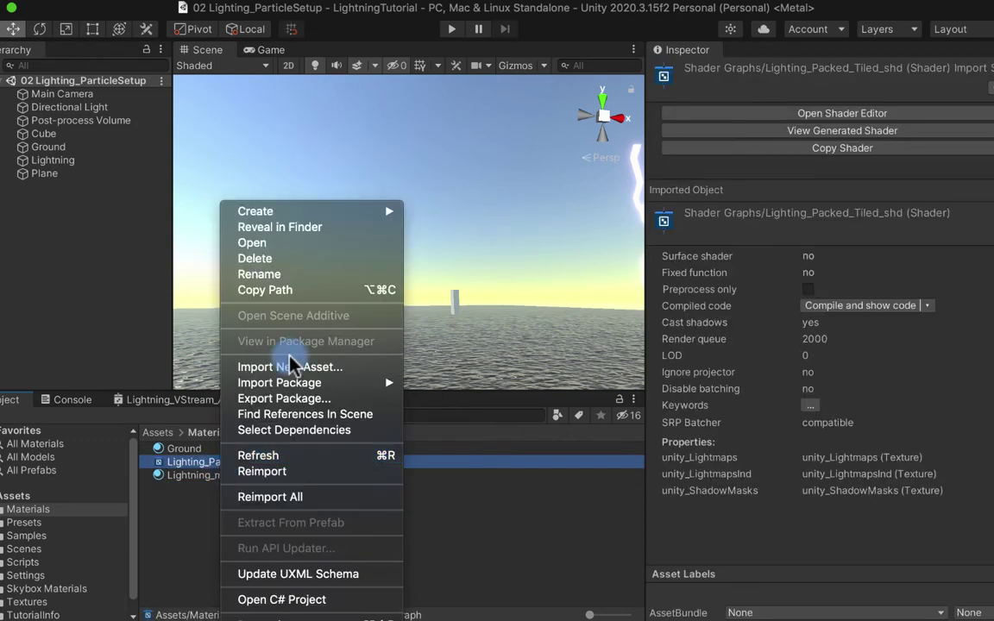
pyautogui.moveTo(343, 212)
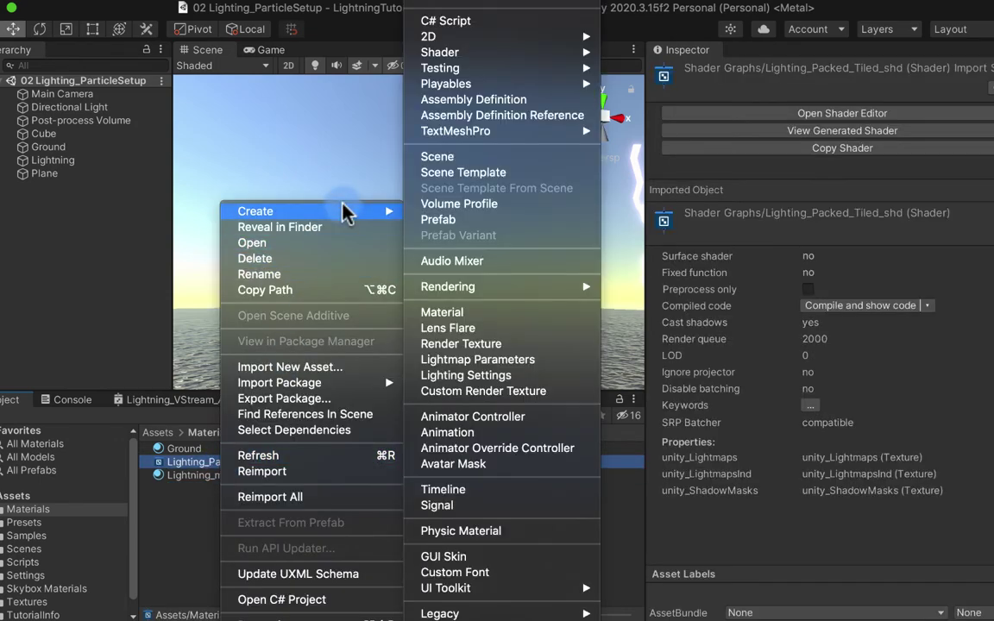
pyautogui.click(505, 315)
pyautogui.write('Lighting_Packed_Tiled_shd')
pyautogui.press('BackSpace')
pyautogui.press('BackSpace')
pyautogui.press('BackSpace')
pyautogui.write('mat')
pyautogui.press('Return')
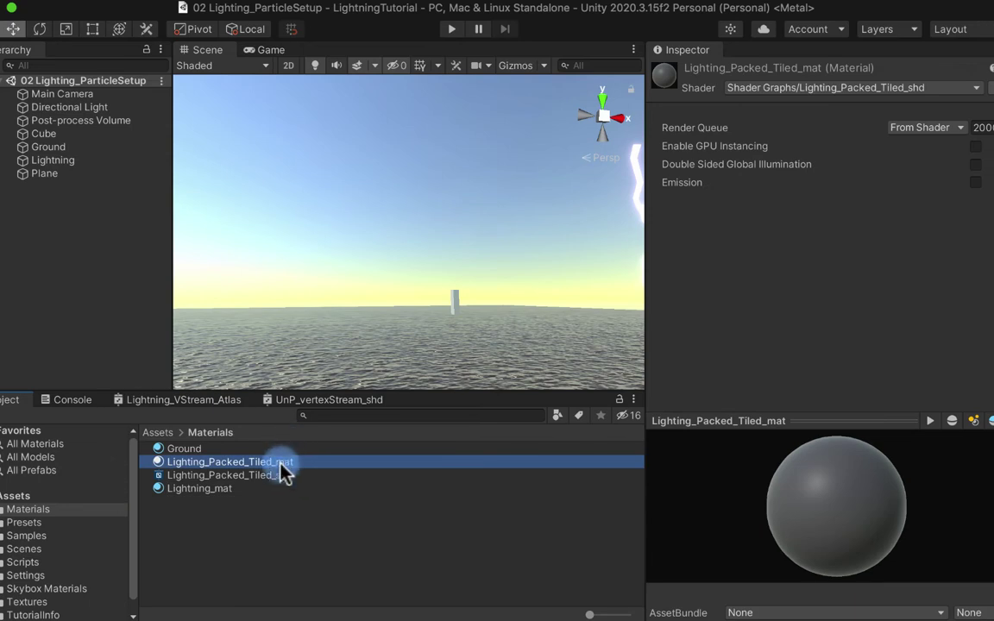
# Step: Assign Lighting_Packed_Tiled_mat to the Lightning particle system's renderer
pyautogui.moveTo(281, 466); pyautogui.dragTo(95, 161)
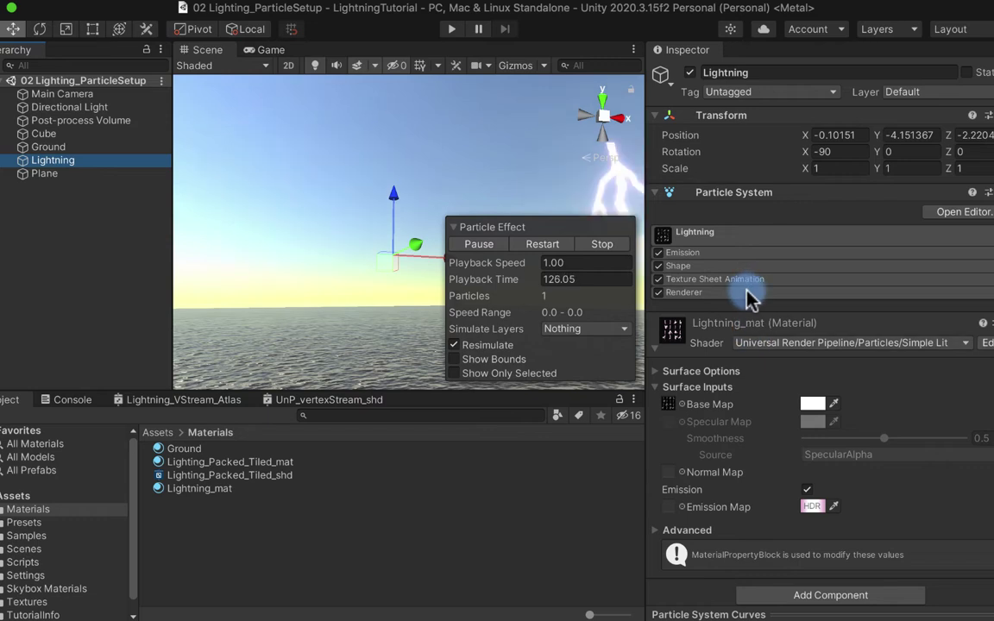
pyautogui.click(747, 292)
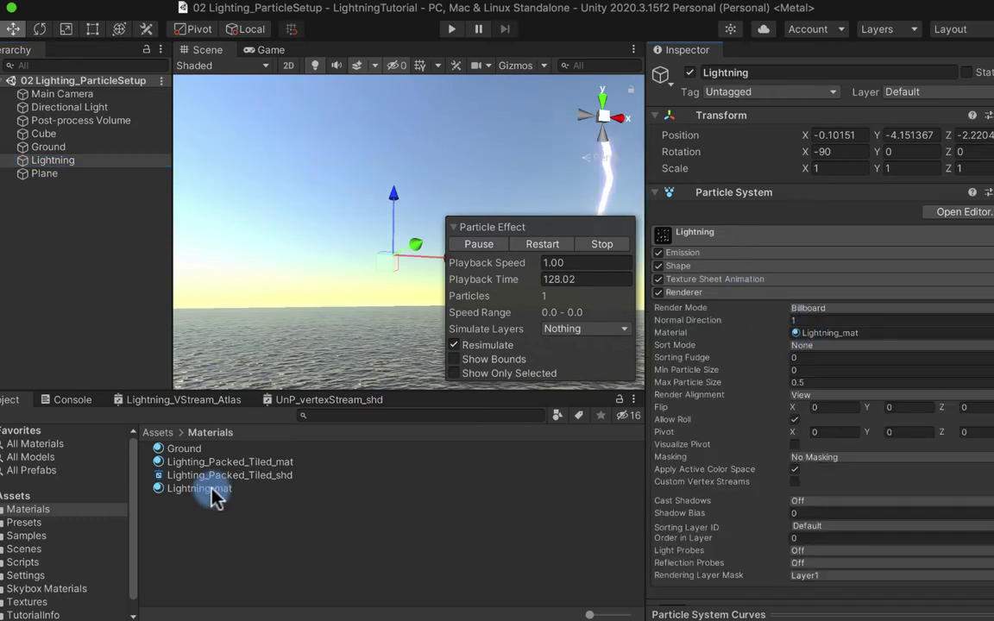
pyautogui.moveTo(231, 464); pyautogui.dragTo(865, 335)
# Step: Open Lighting_Packed_Tiled_shd and add a Sample Texture 2D node using Lightning_Packed_Tiled_v02
pyautogui.click(294, 384)
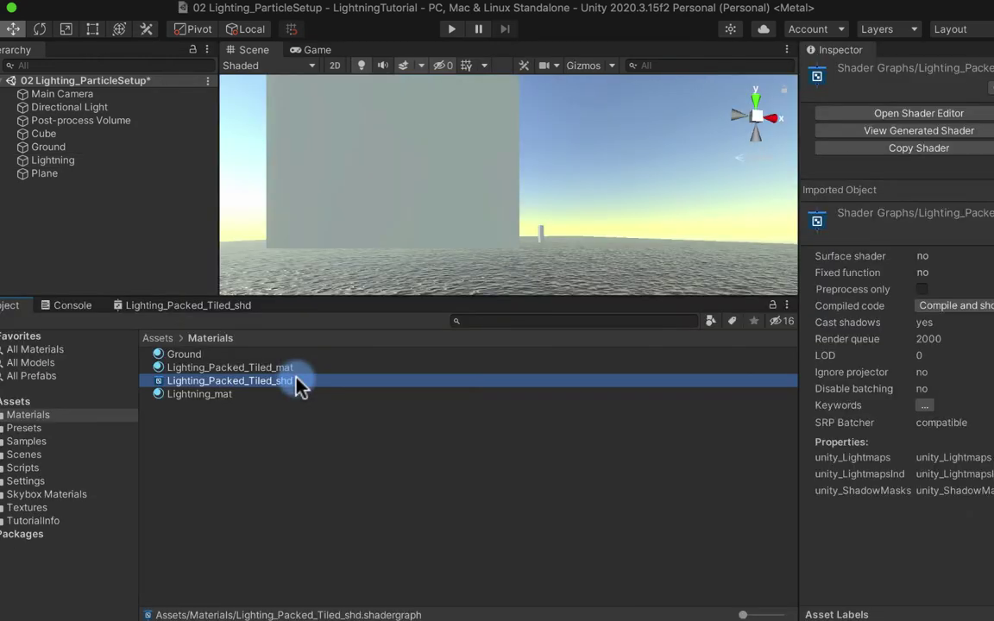
pyautogui.doubleClick(295, 384)
pyautogui.press('space')
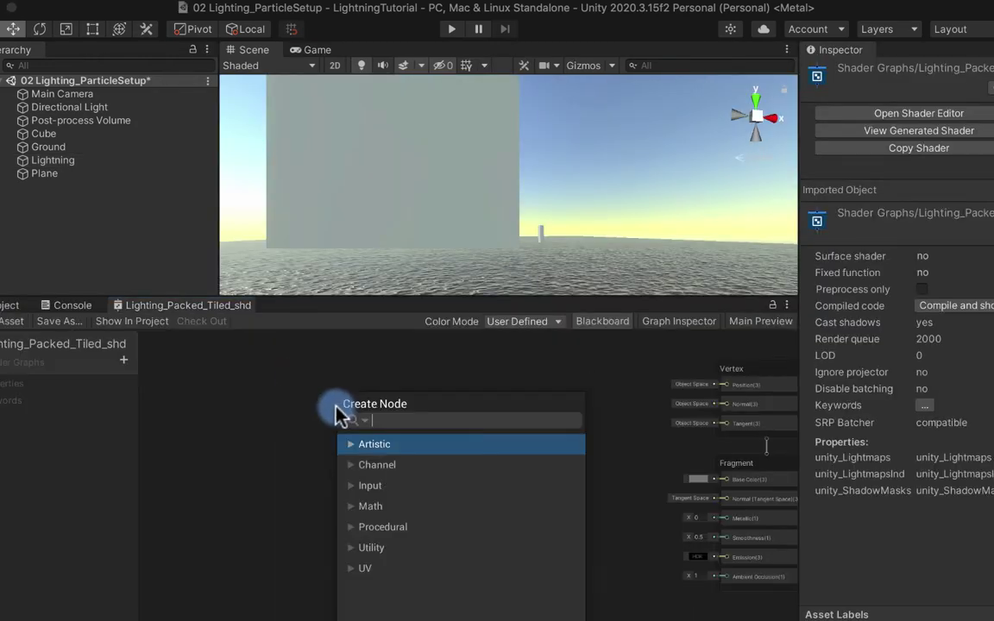
pyautogui.write('texture')
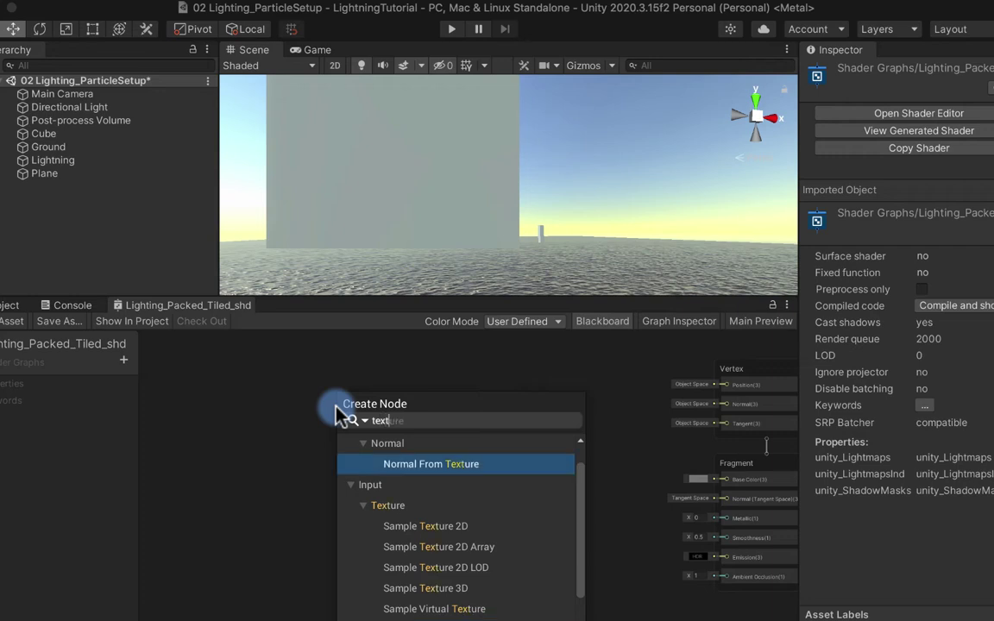
pyautogui.click(438, 531)
pyautogui.click(433, 528)
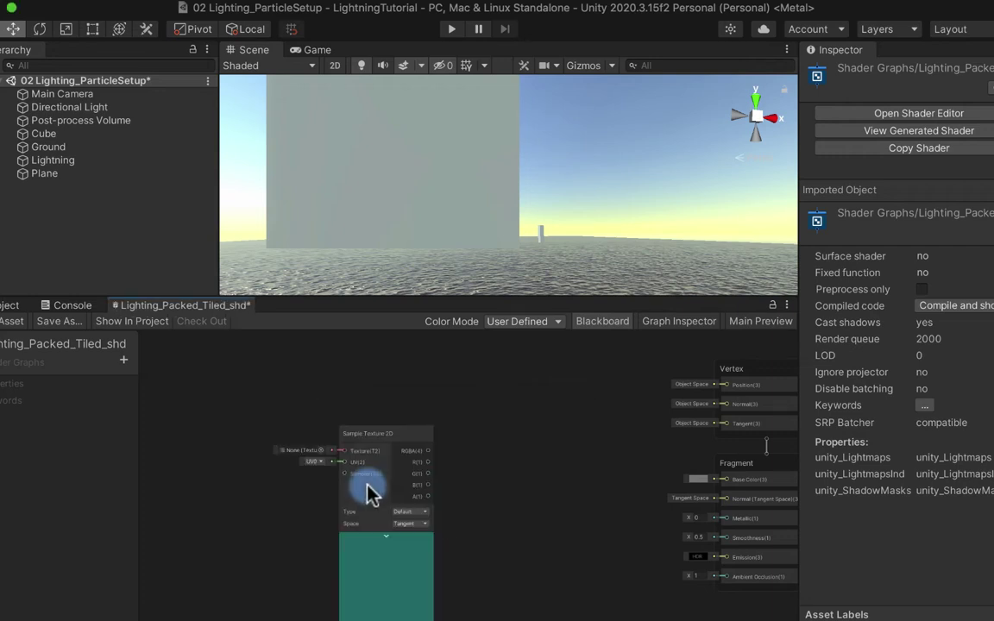
pyautogui.moveTo(362, 444); pyautogui.dragTo(302, 411)
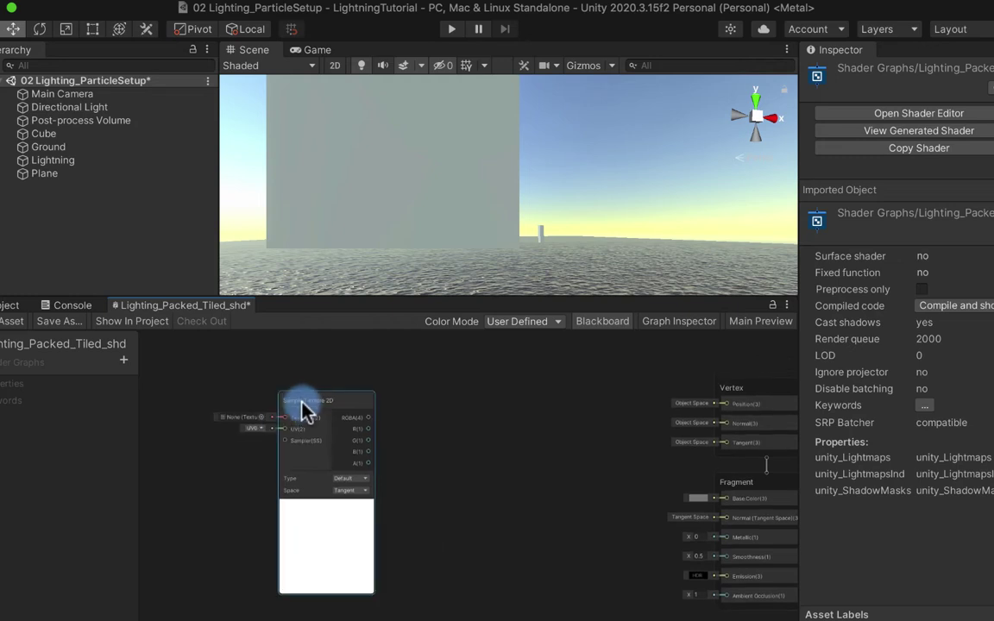
pyautogui.click(260, 419)
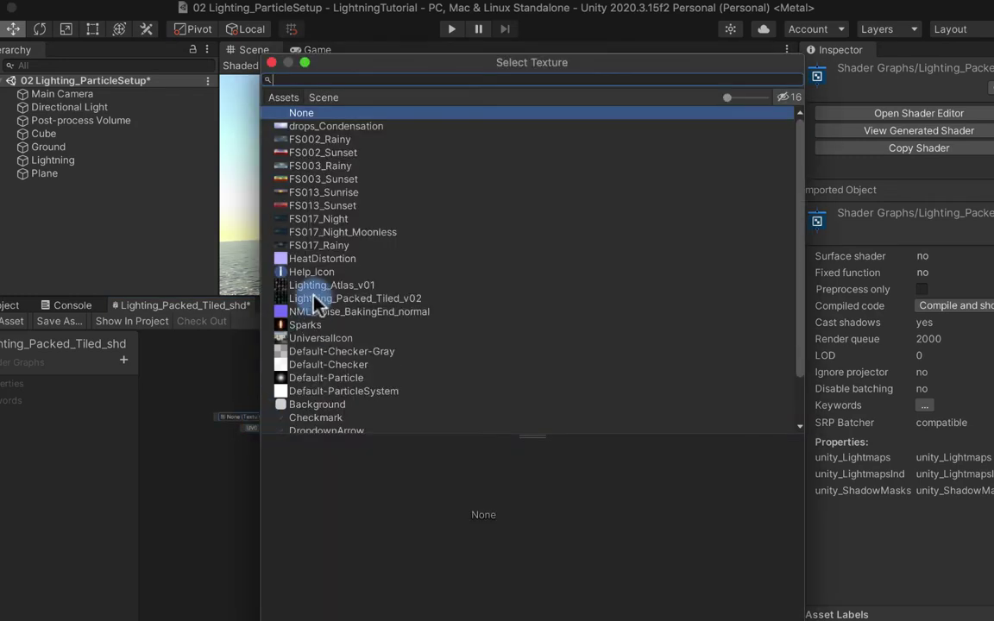
pyautogui.doubleClick(355, 298)
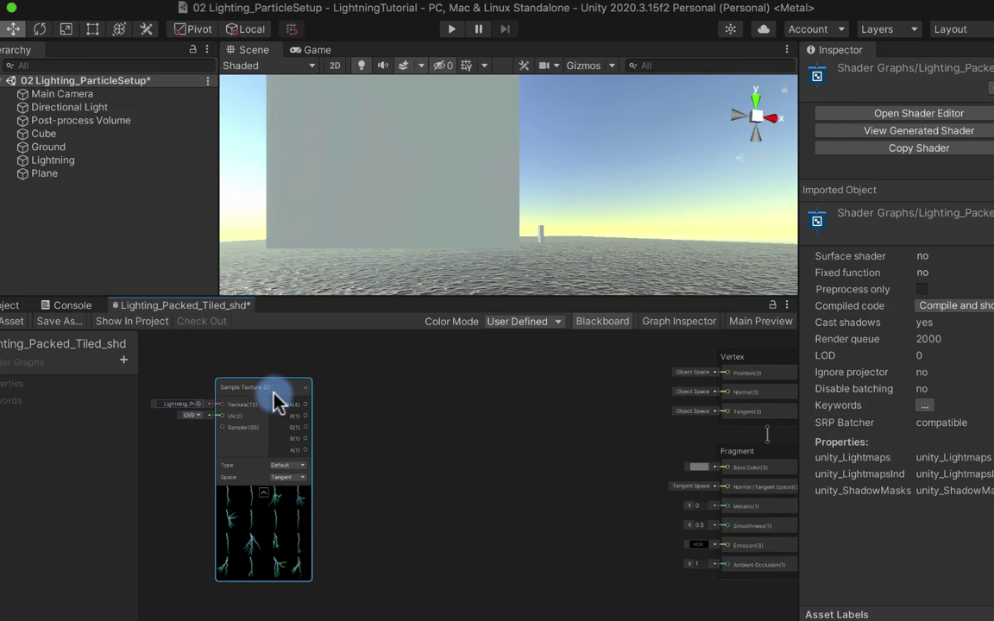
pyautogui.click(381, 422)
# Step: Add a Split node fed by the texture's RGBA output
pyautogui.press('space')
pyautogui.write('split')
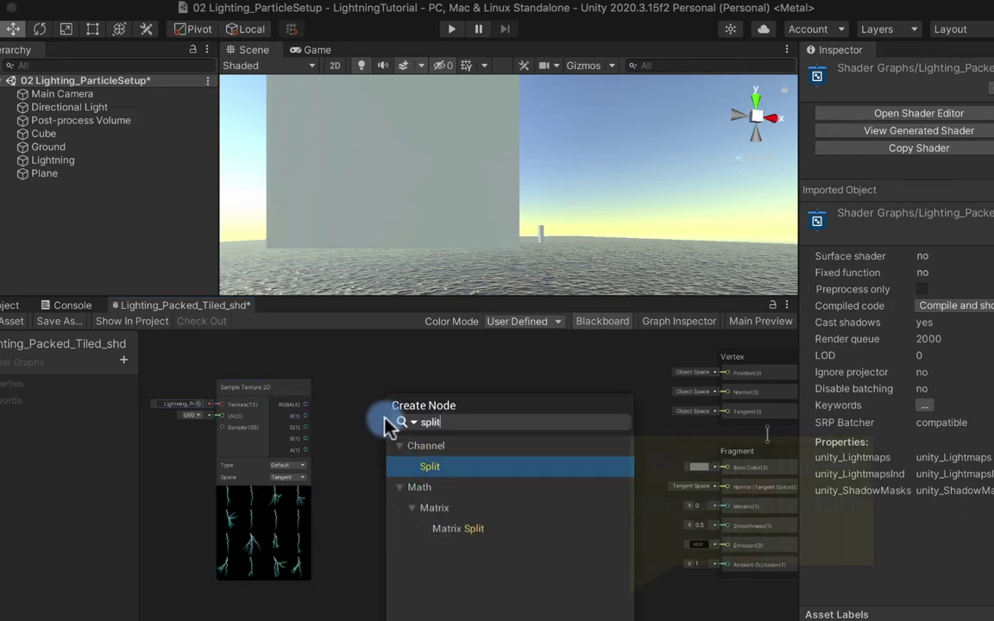
pyautogui.press('Return')
pyautogui.scroll(5, 330, 454)
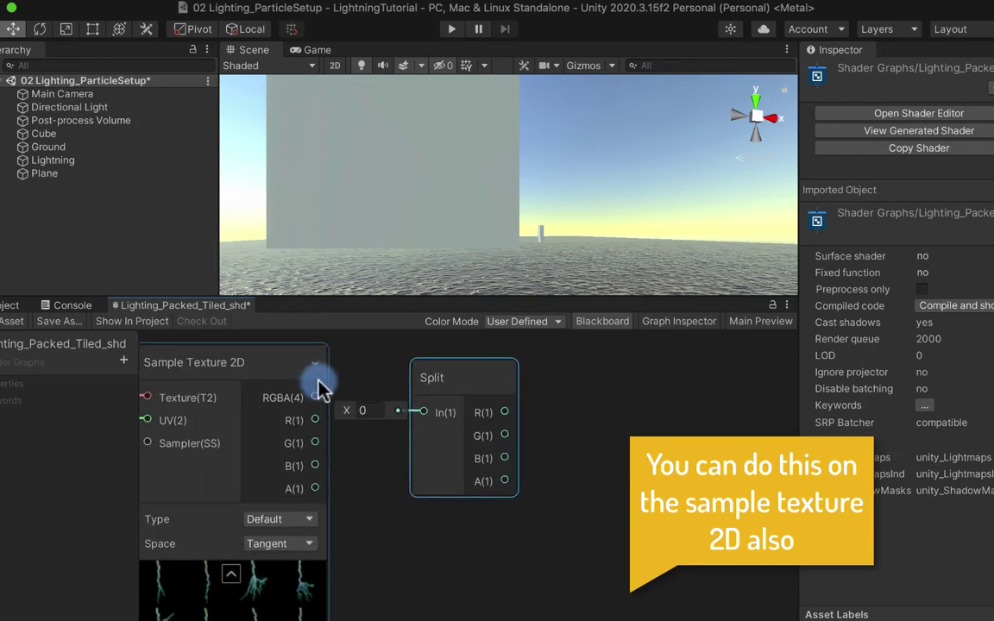
pyautogui.moveTo(314, 397); pyautogui.dragTo(422, 429)
pyautogui.moveTo(507, 418); pyautogui.dragTo(468, 452)
pyautogui.click(503, 479)
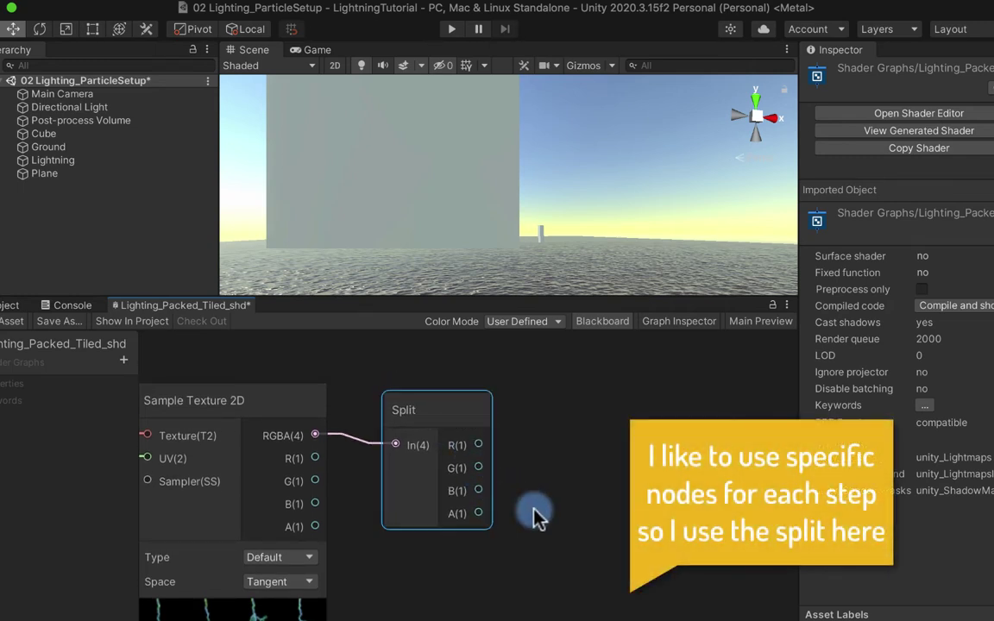
pyautogui.scroll(-2, 528, 496)
pyautogui.moveTo(524, 478); pyautogui.dragTo(497, 462, button='middle')
pyautogui.scroll(-2, 178, 359)
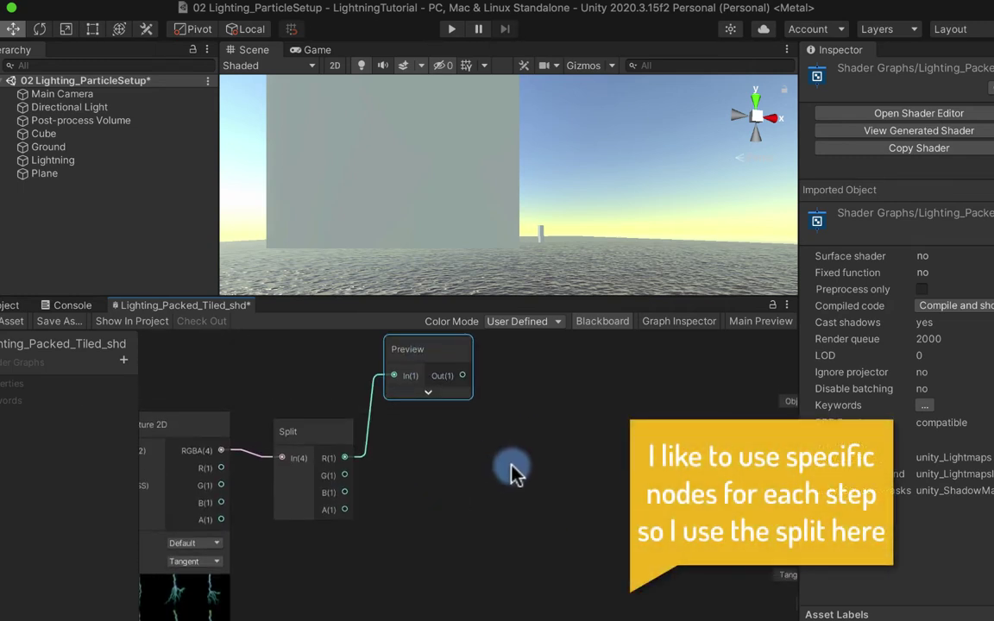
pyautogui.scroll(-1, 526, 474)
pyautogui.moveTo(547, 477); pyautogui.dragTo(432, 462, button='middle')
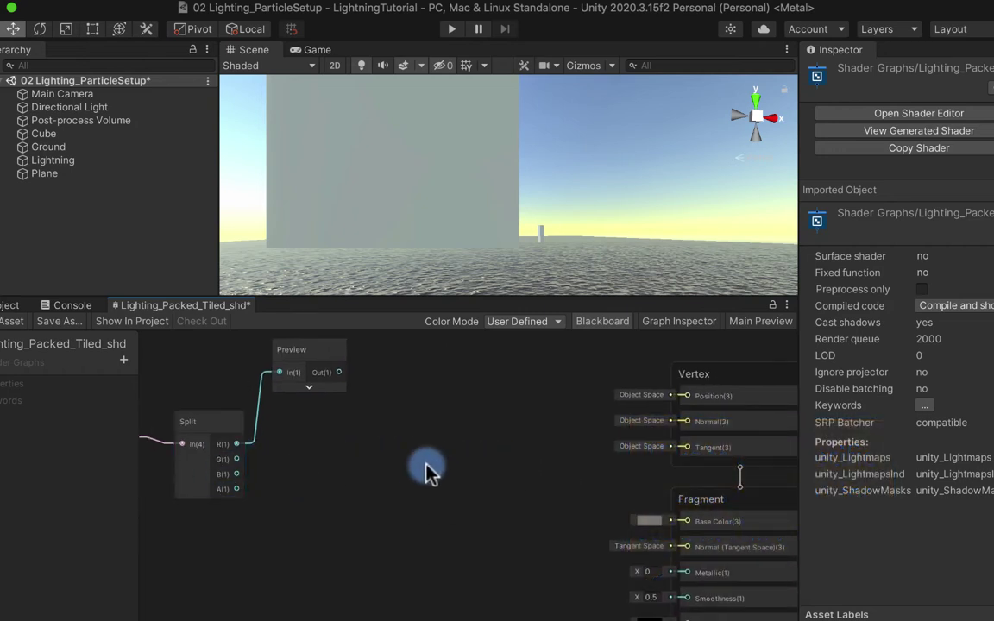
pyautogui.moveTo(429, 470); pyautogui.dragTo(406, 454, button='middle')
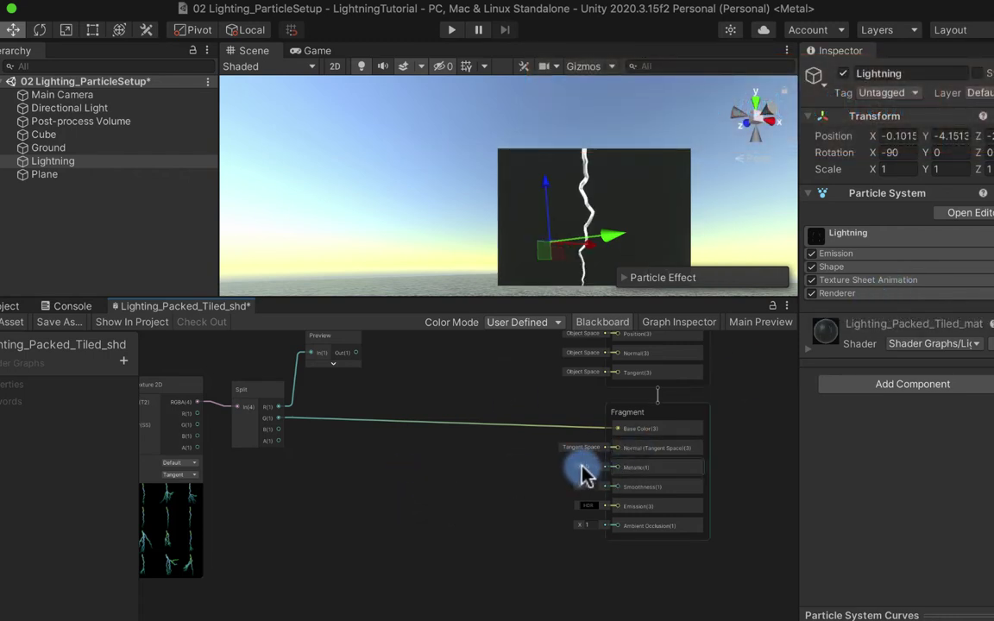
# Step: Expand the Lightning particle's Renderer module to show Custom Vertex Streams
pyautogui.click(848, 293)
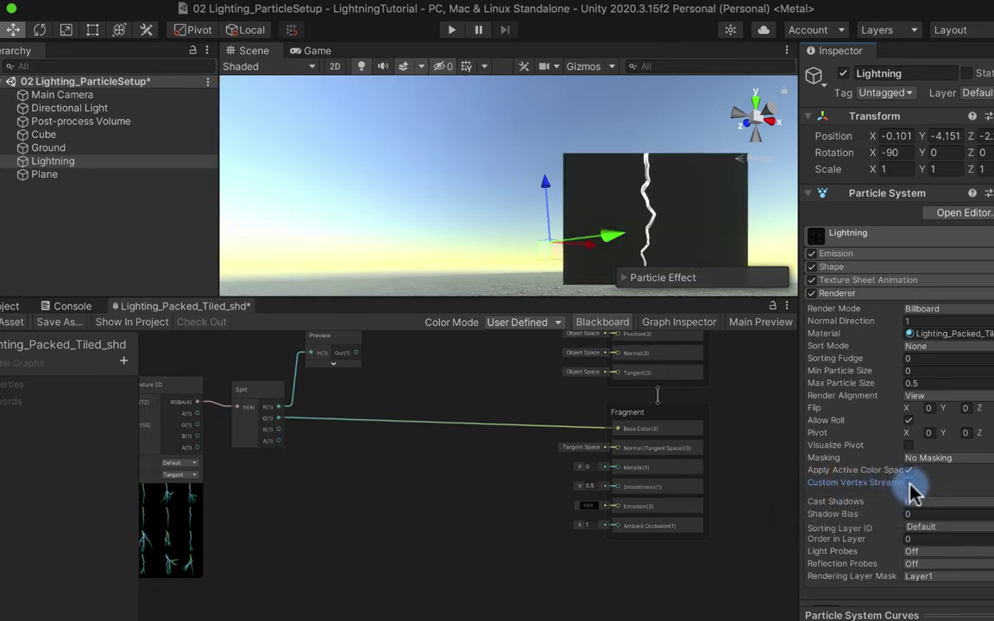
# Step: Enable Custom Vertex Streams and add Color over Lifetime using the sparkle gradient preset
pyautogui.click(908, 483)
pyautogui.scroll(-3, 944, 487)
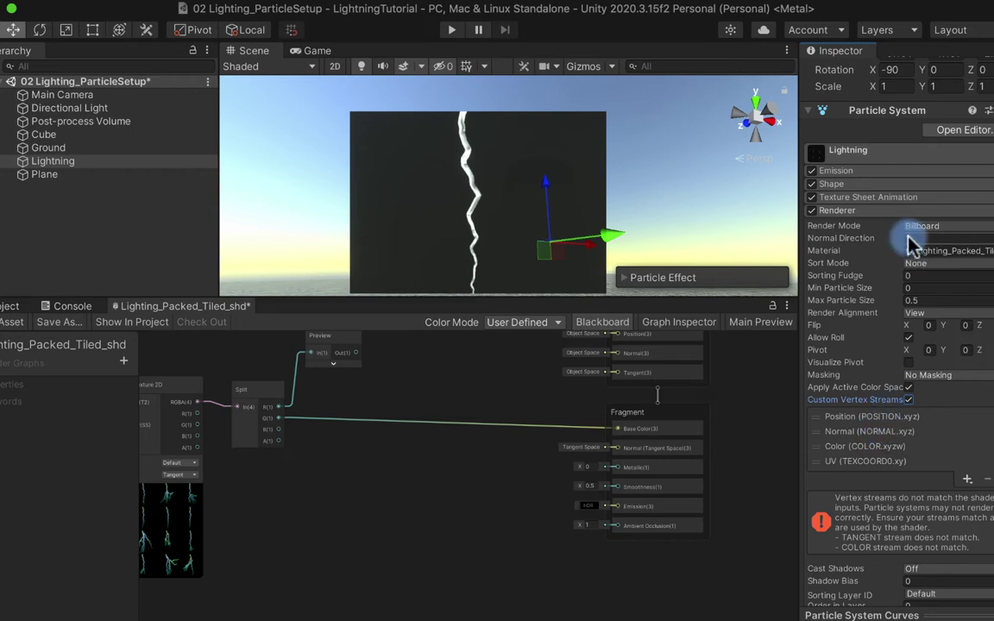
pyautogui.click(990, 155)
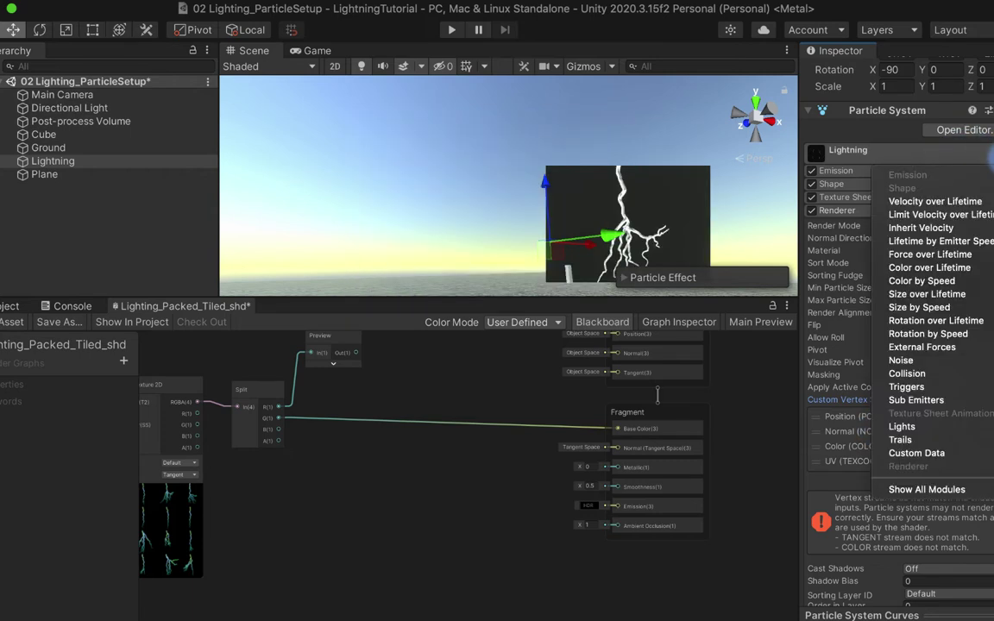
pyautogui.click(983, 273)
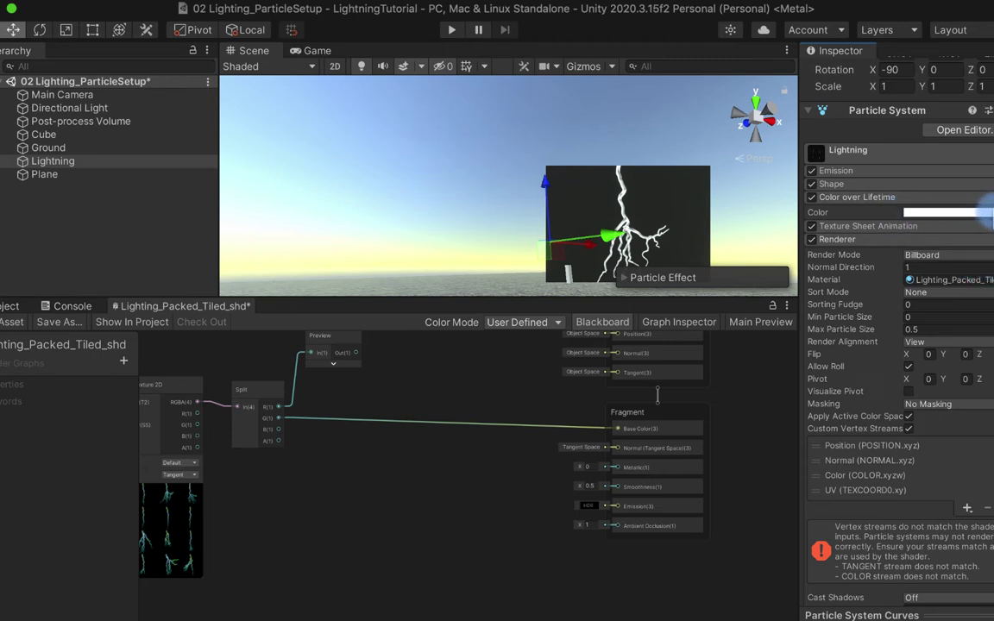
pyautogui.click(981, 212)
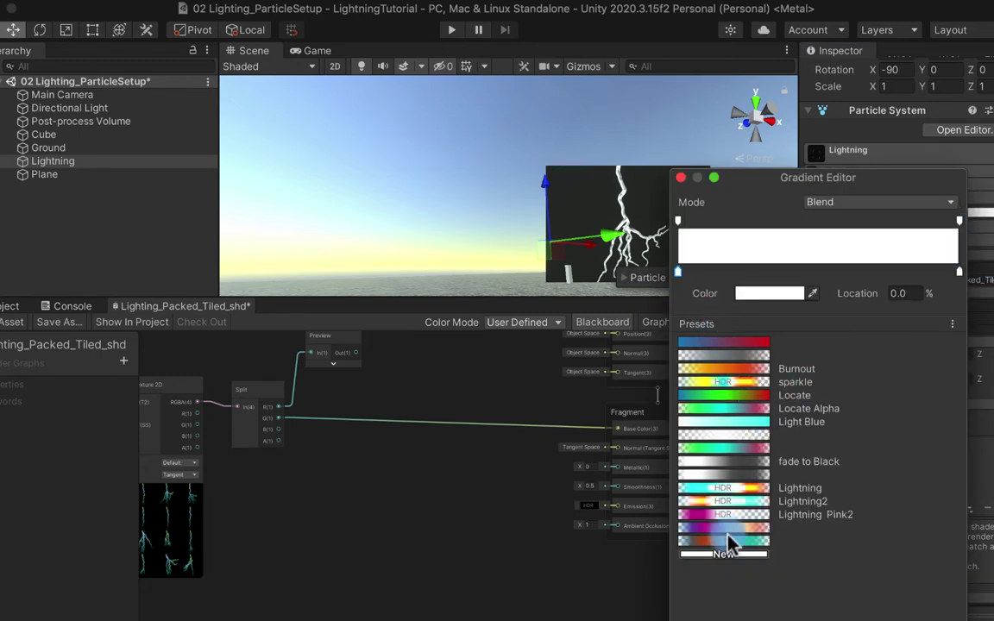
pyautogui.click(724, 384)
pyautogui.click(681, 177)
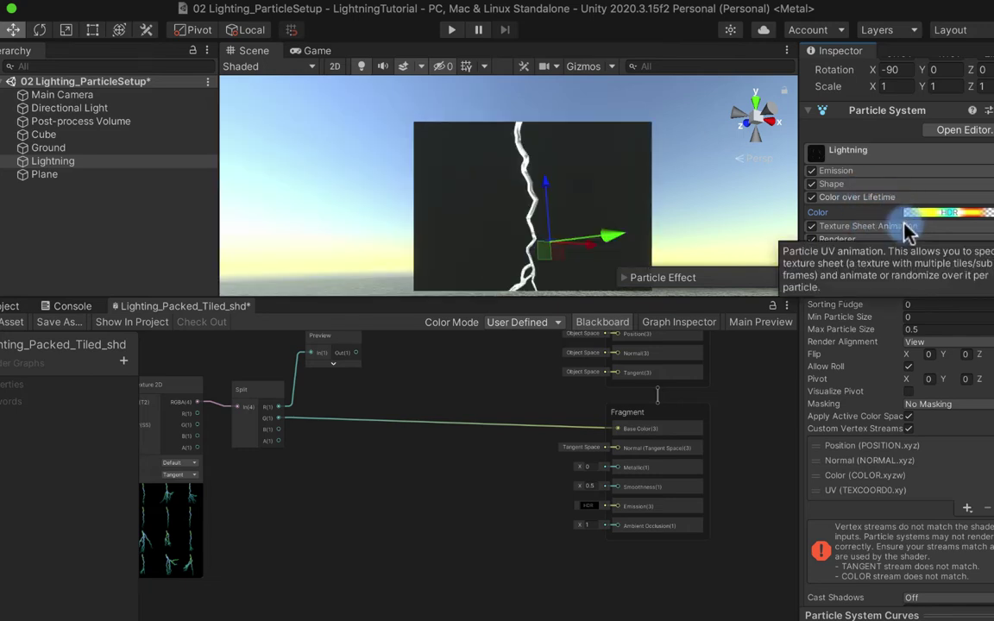
# Step: Add a collapsed Vertex Color node wired into Fragment Emission and save the graph
pyautogui.press('space')
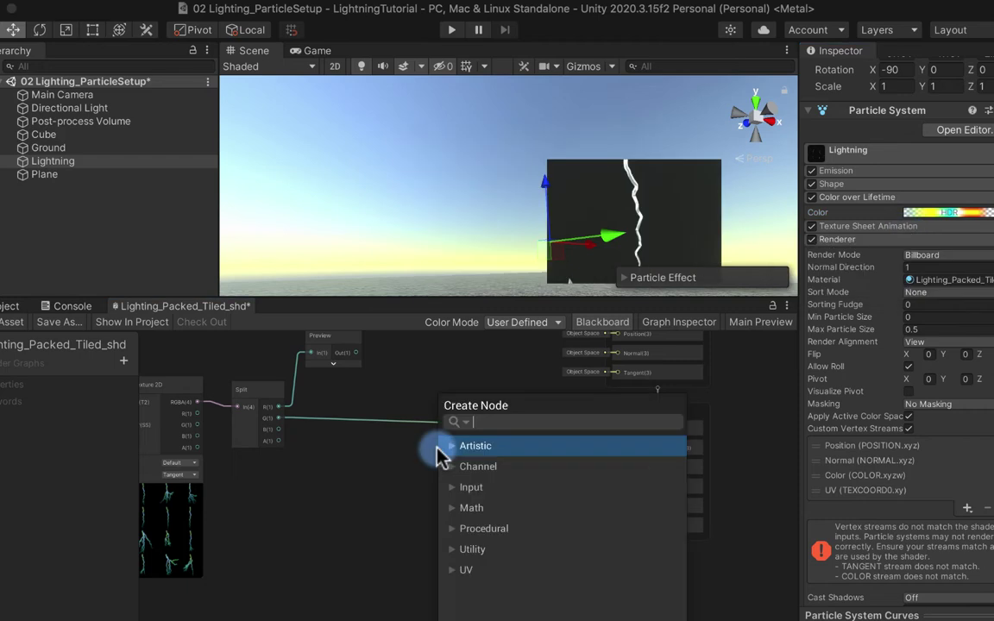
pyautogui.write('vertx')
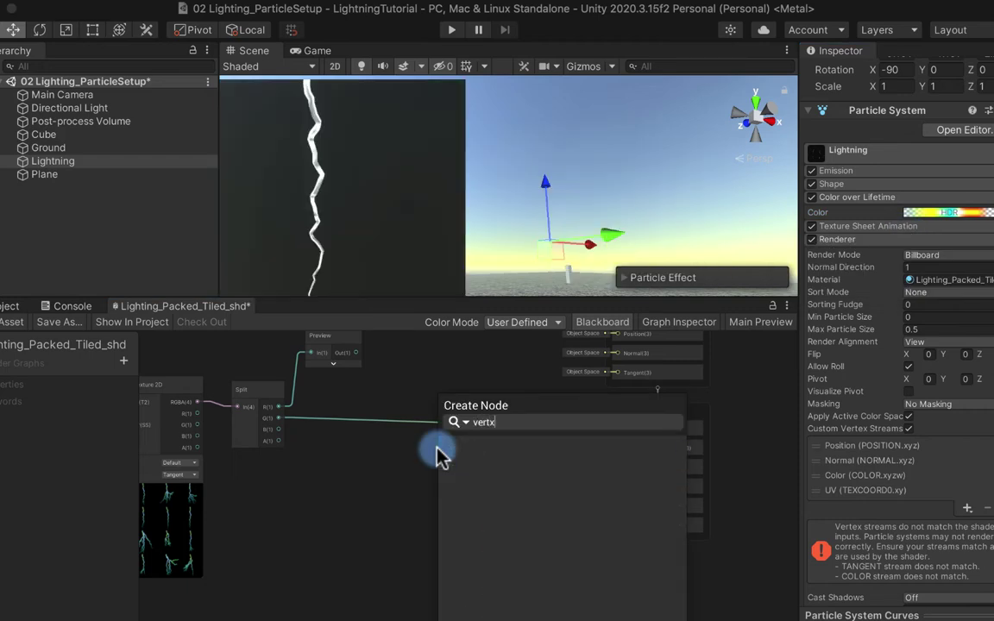
pyautogui.press('Return')
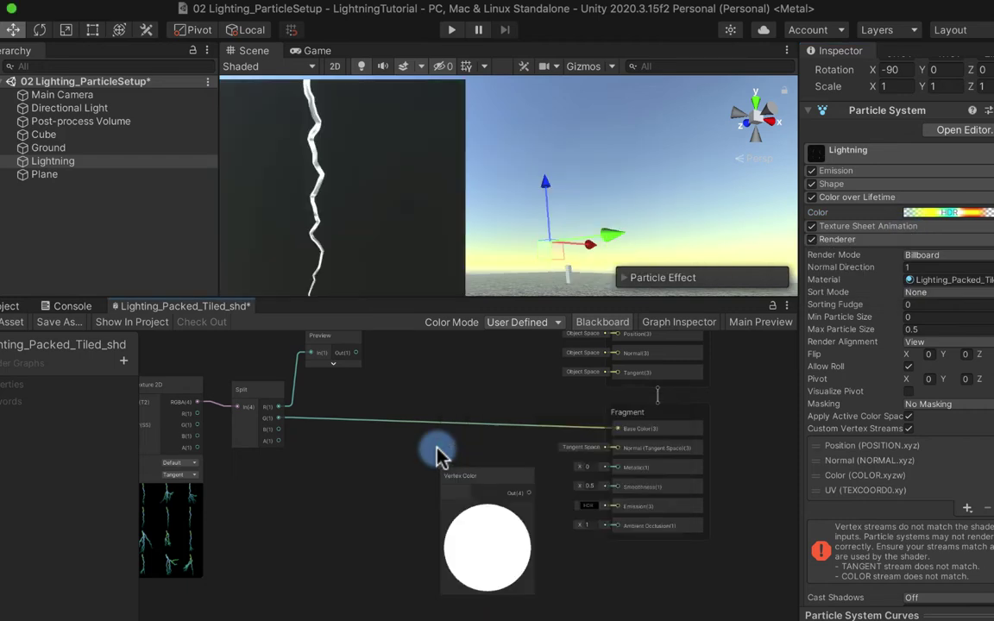
pyautogui.moveTo(476, 483); pyautogui.dragTo(427, 473)
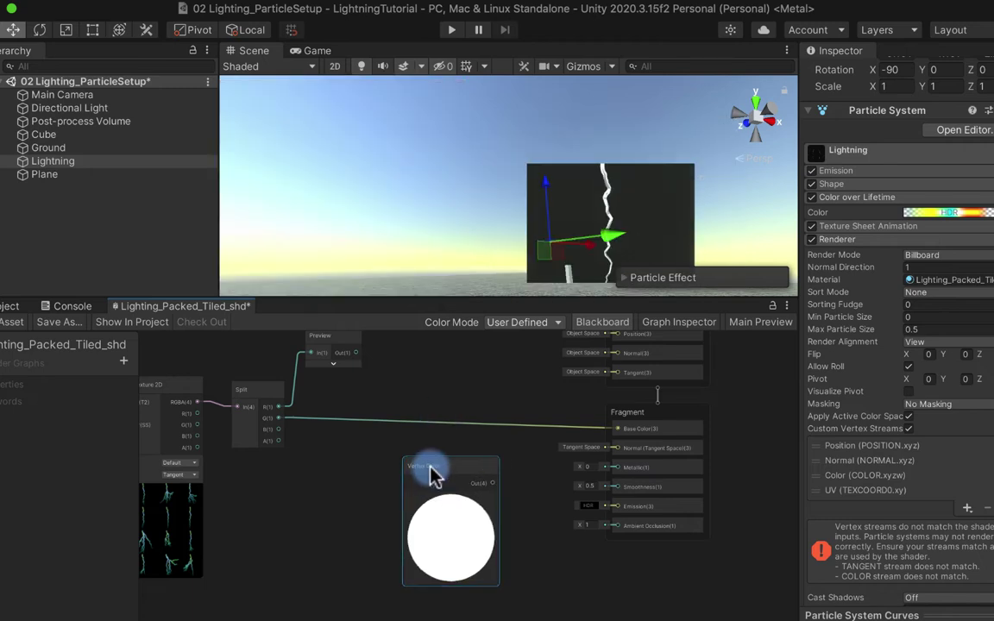
pyautogui.click(452, 507)
pyautogui.click(449, 501)
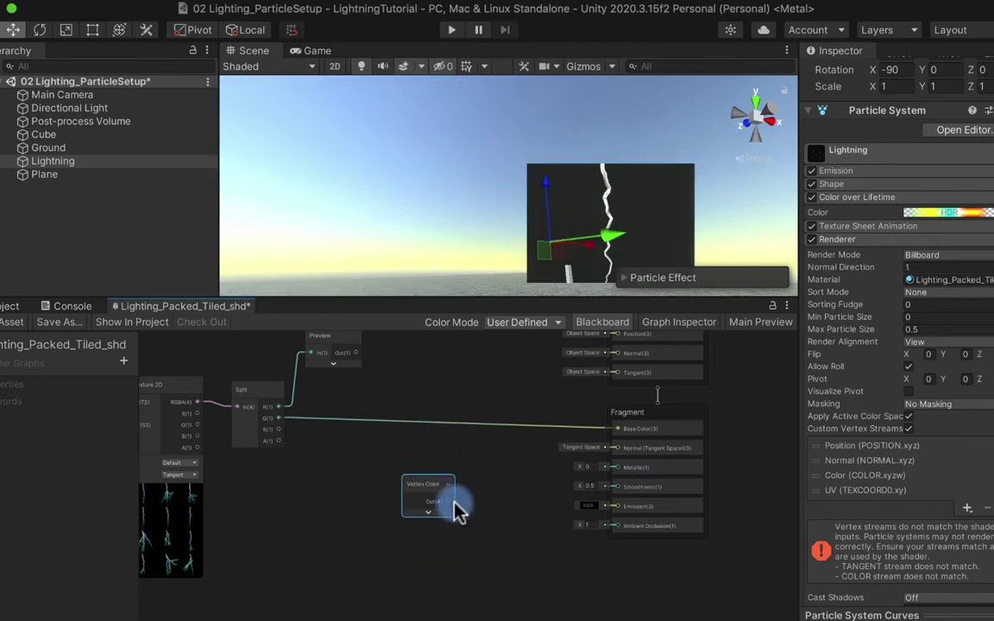
pyautogui.moveTo(447, 501); pyautogui.dragTo(615, 507)
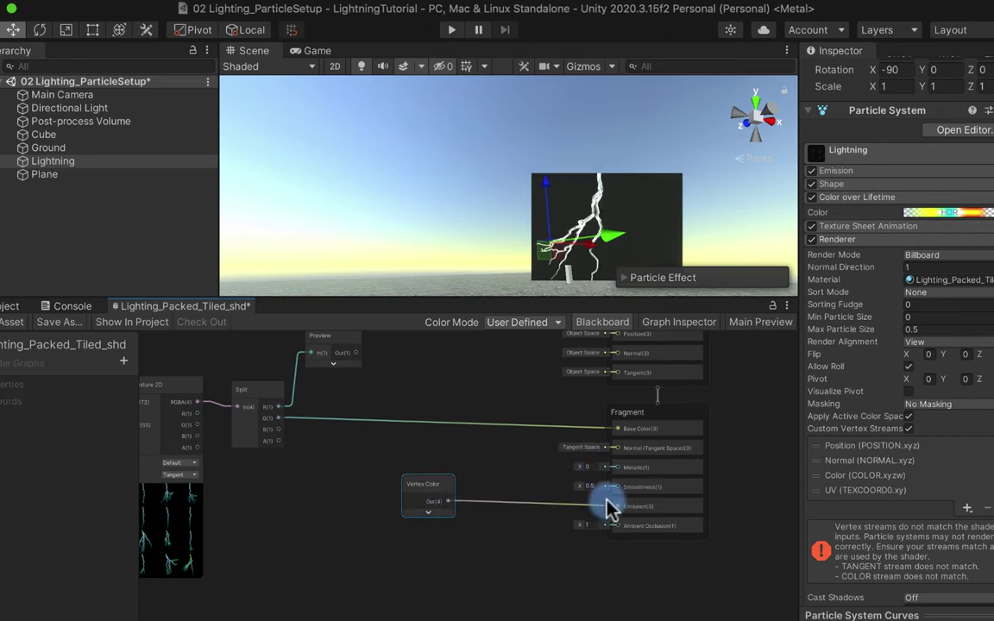
pyautogui.click(22, 323)
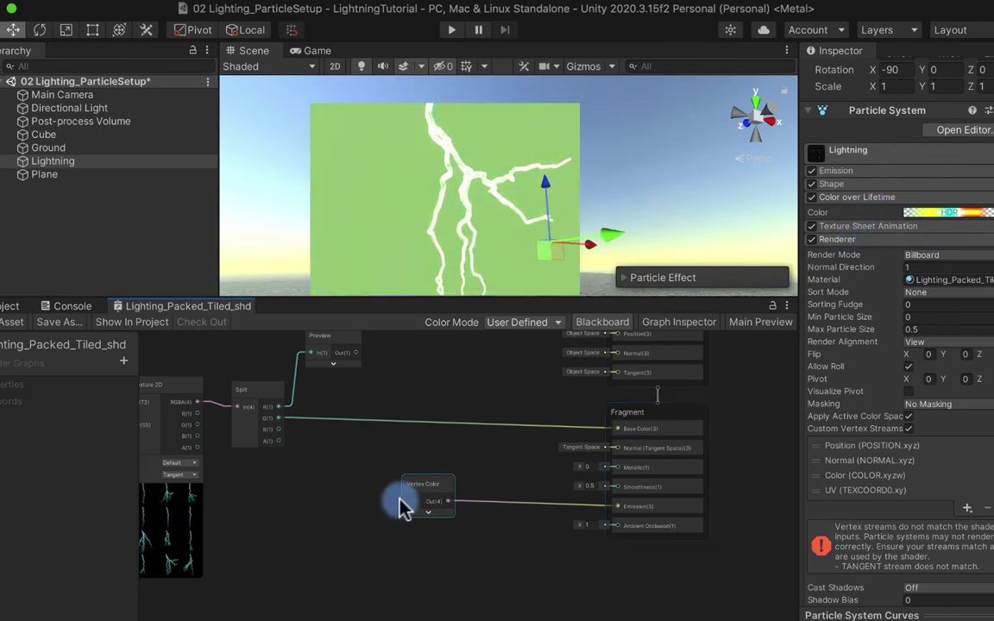
# Step: Move the Vertex Color node down and left to make room
pyautogui.moveTo(412, 488); pyautogui.dragTo(423, 510)
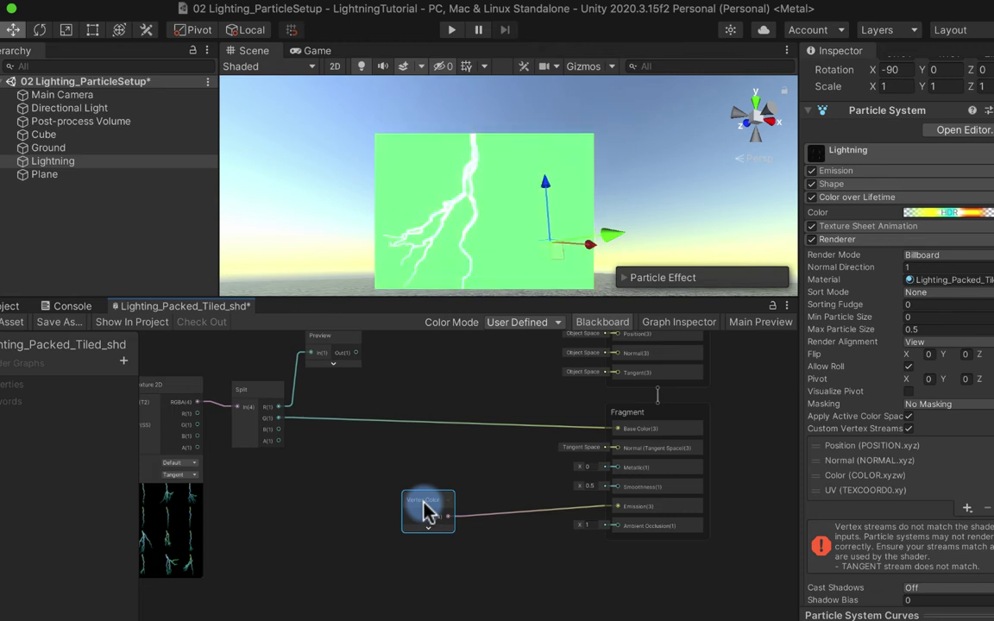
pyautogui.moveTo(424, 509); pyautogui.dragTo(411, 533)
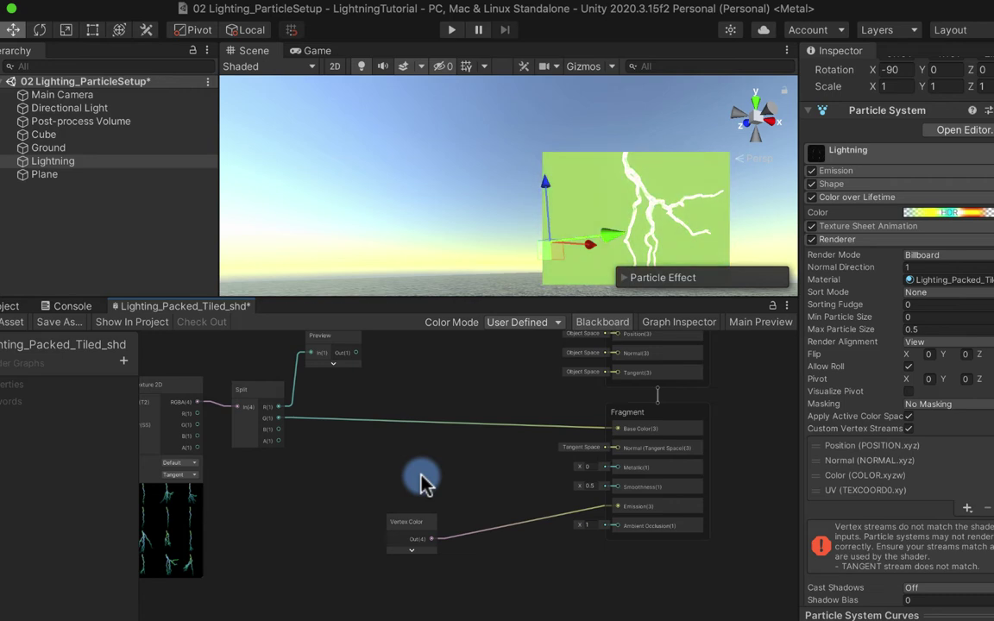
pyautogui.press('space')
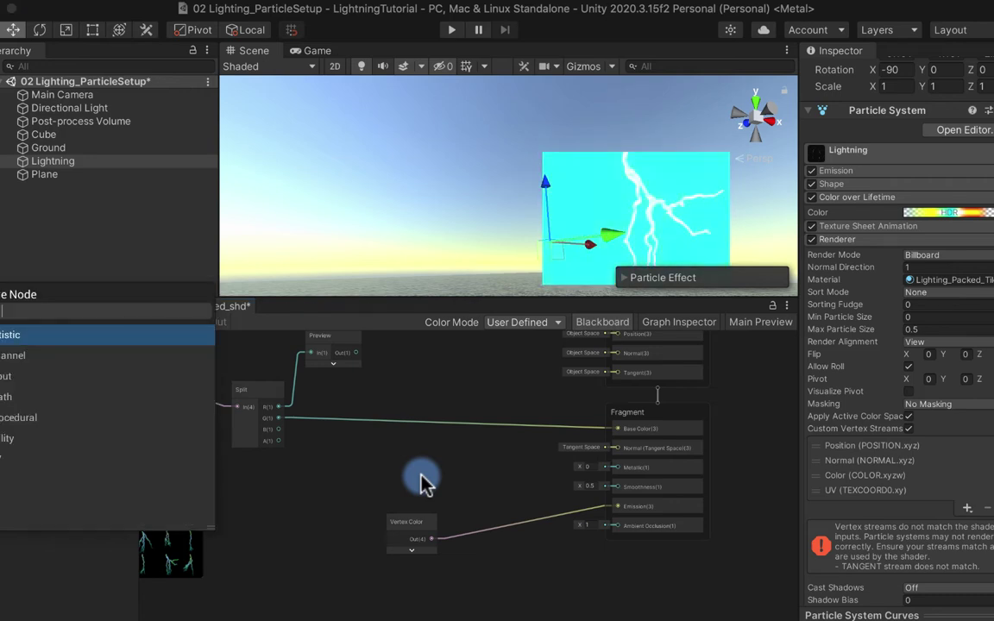
# Step: Add a Multiply node with vertex colour wired into its B input
pyautogui.write('mult')
pyautogui.press('Return')
pyautogui.scroll(1, 440, 474)
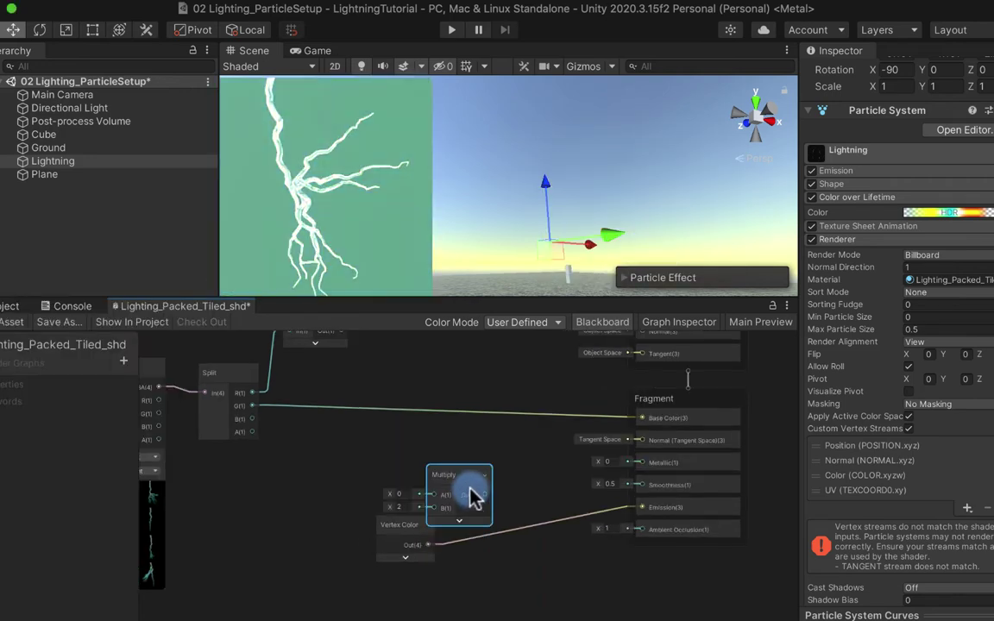
pyautogui.moveTo(427, 544); pyautogui.dragTo(642, 510)
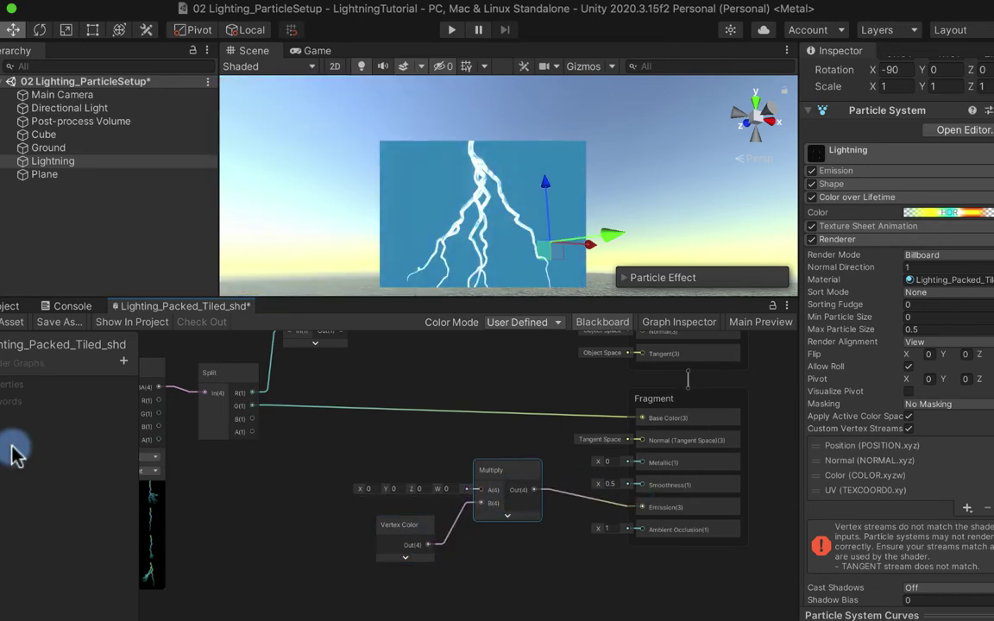
# Step: Create Float property 'Color over Life Strength' defaulting to 1, wire it to Multiply A, and save
pyautogui.click(123, 360)
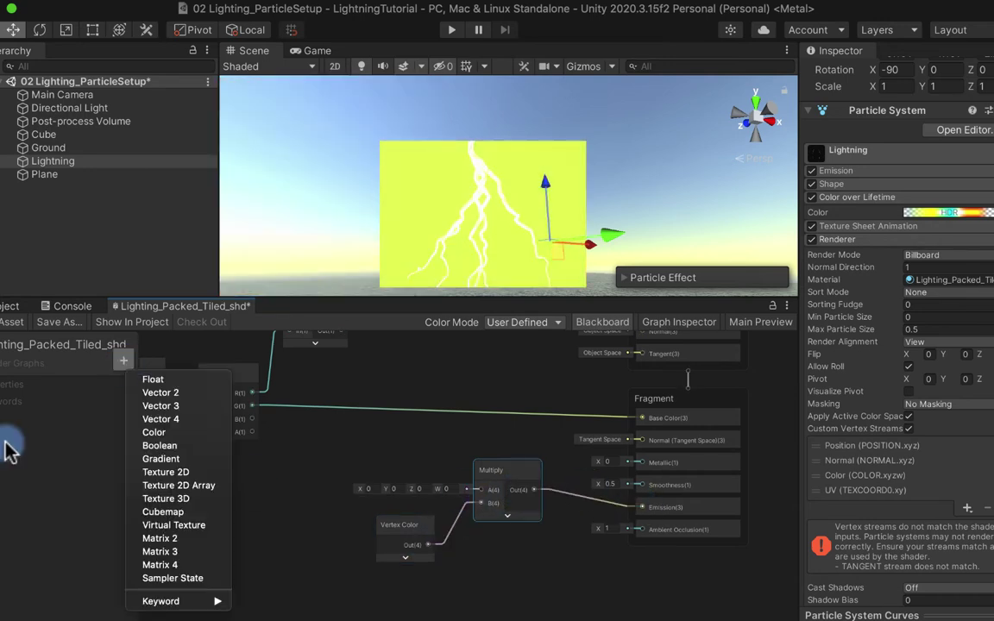
pyautogui.click(147, 379)
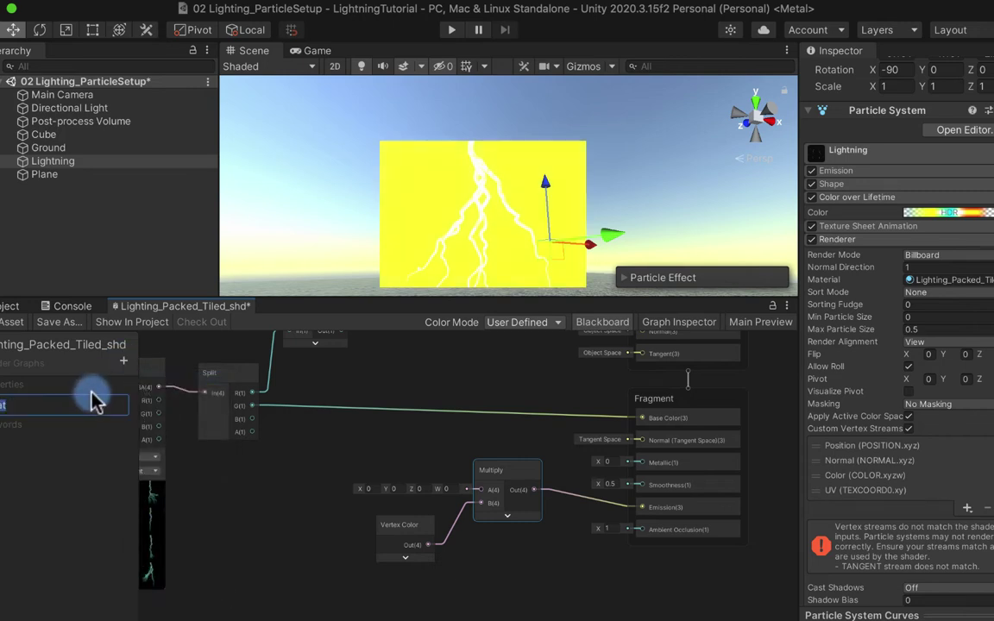
pyautogui.press('BackSpace')
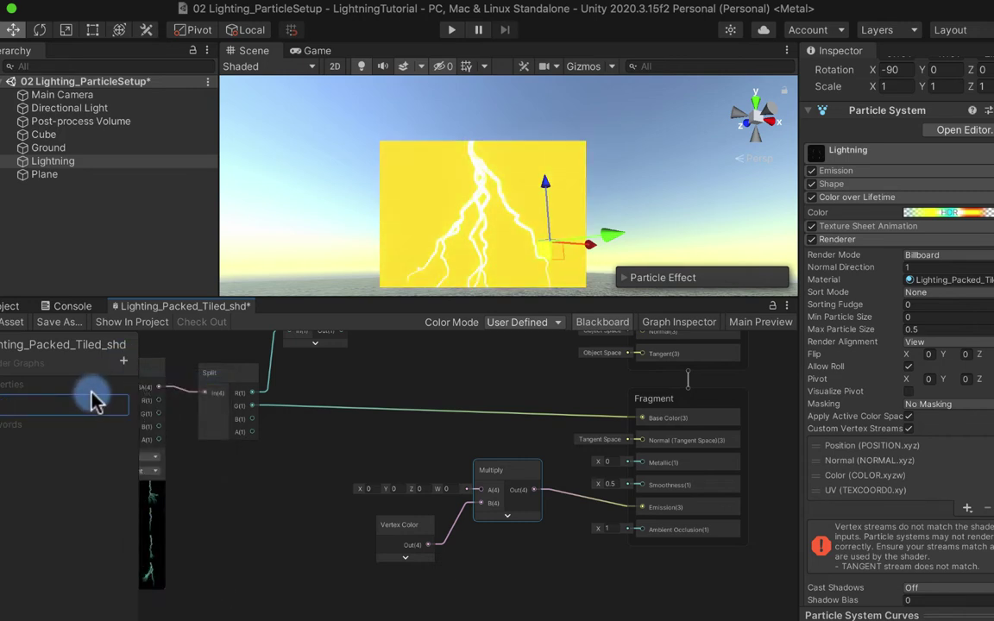
pyautogui.write('Color over Lif')
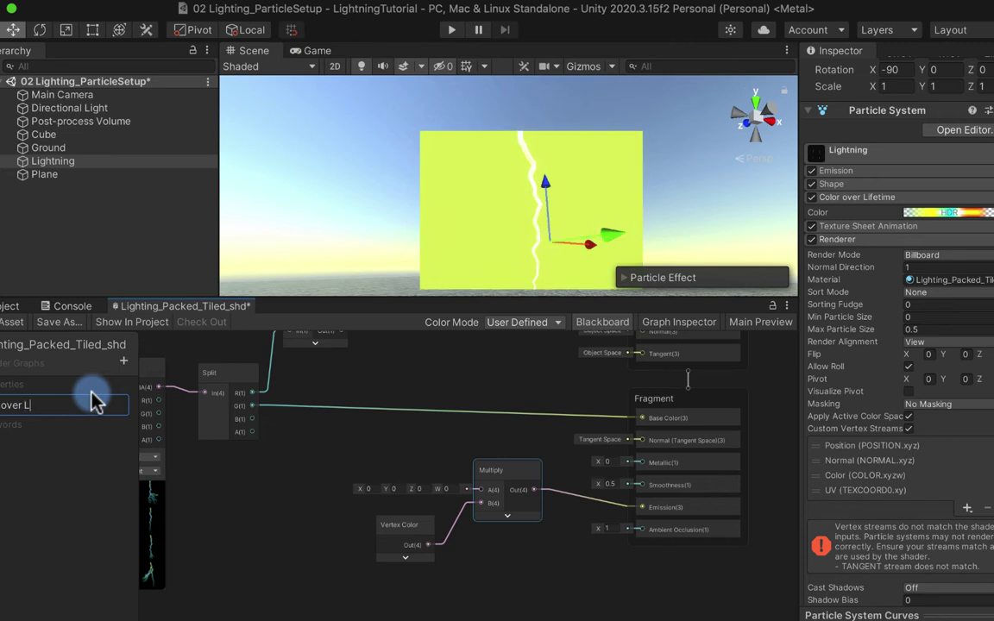
pyautogui.write('e Strength')
pyautogui.press('Return')
pyautogui.moveTo(95, 403); pyautogui.dragTo(377, 464)
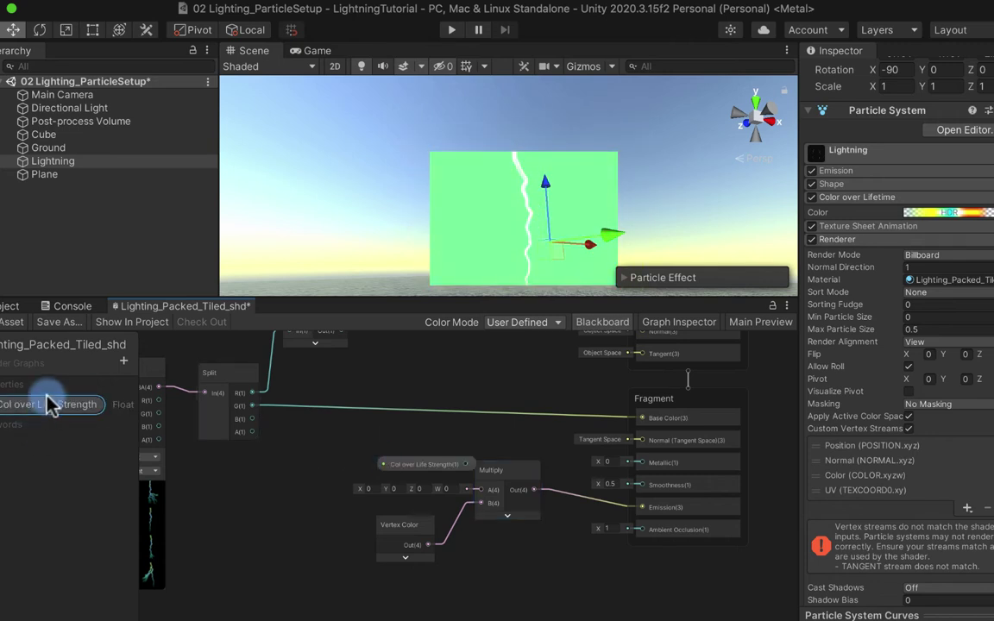
pyautogui.click(682, 327)
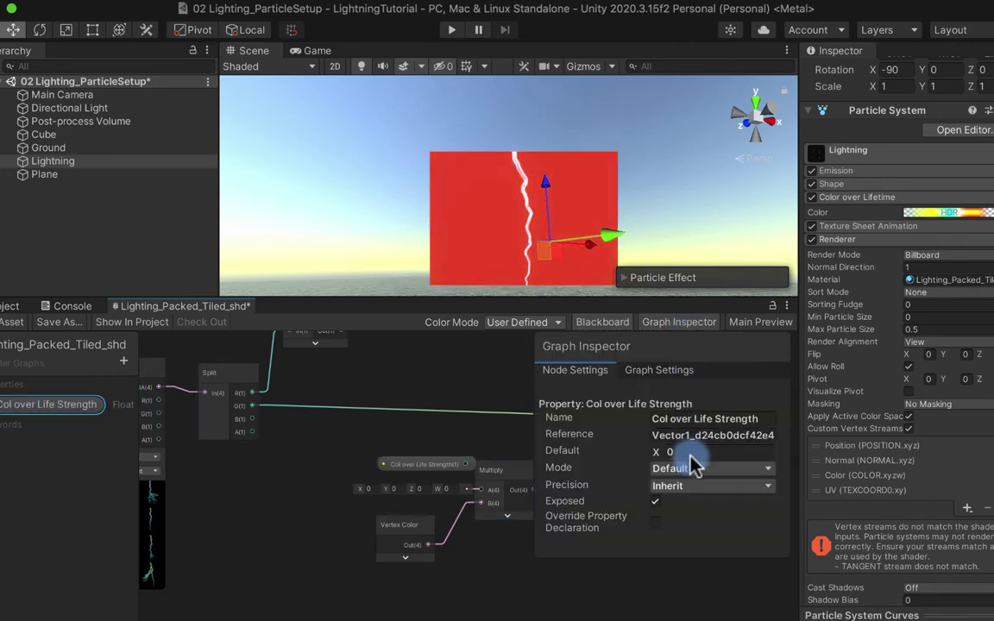
pyautogui.write('1')
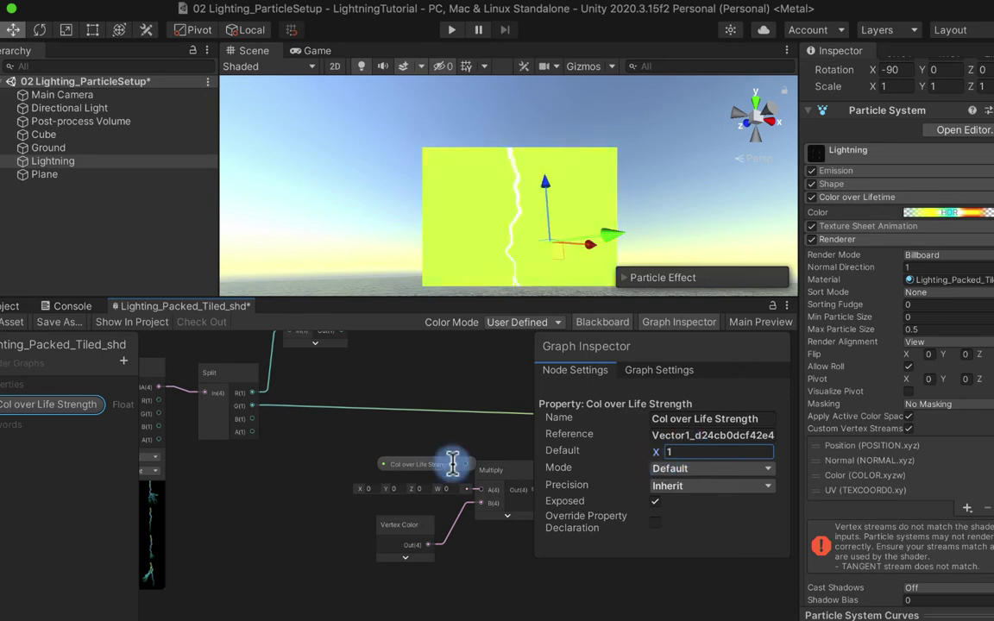
pyautogui.moveTo(423, 470); pyautogui.dragTo(401, 473)
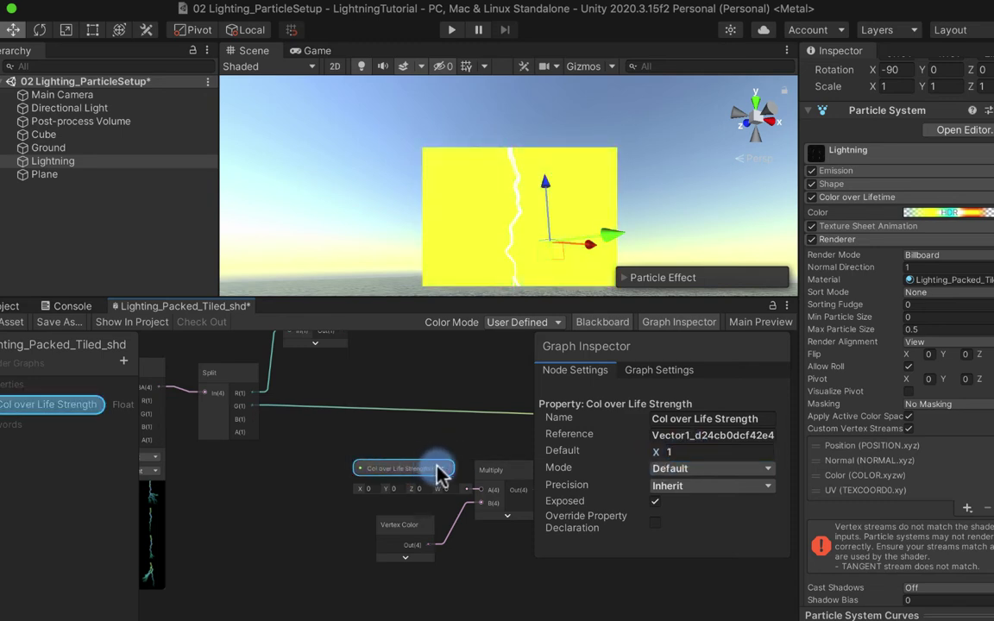
pyautogui.moveTo(473, 493); pyautogui.dragTo(481, 490)
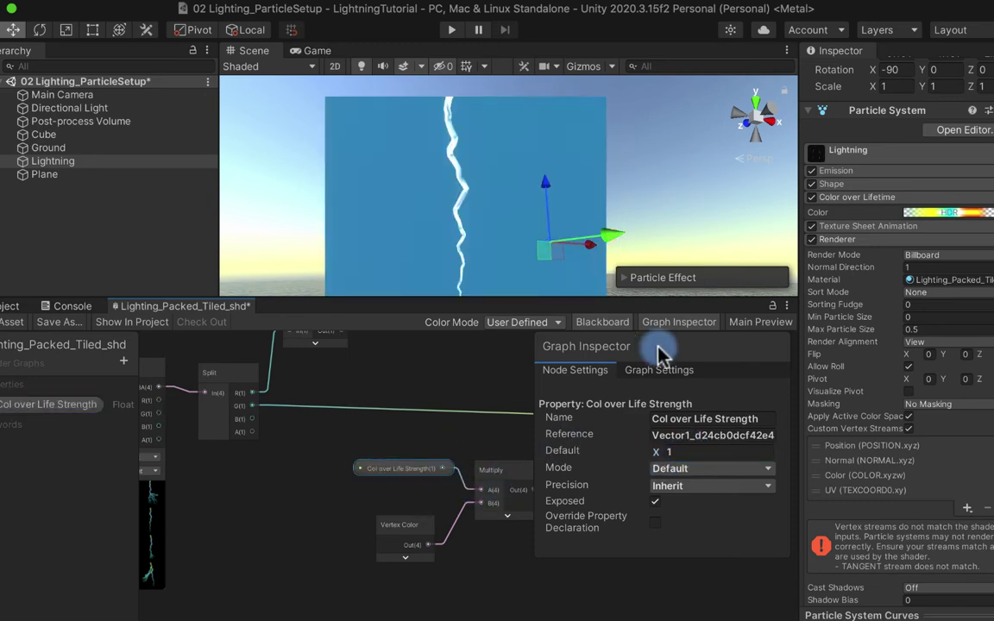
pyautogui.click(7, 324)
pyautogui.scroll(-5, 815, 554)
# Step: Test the material's Col over Life Strength at 0
pyautogui.scroll(-5, 825, 466)
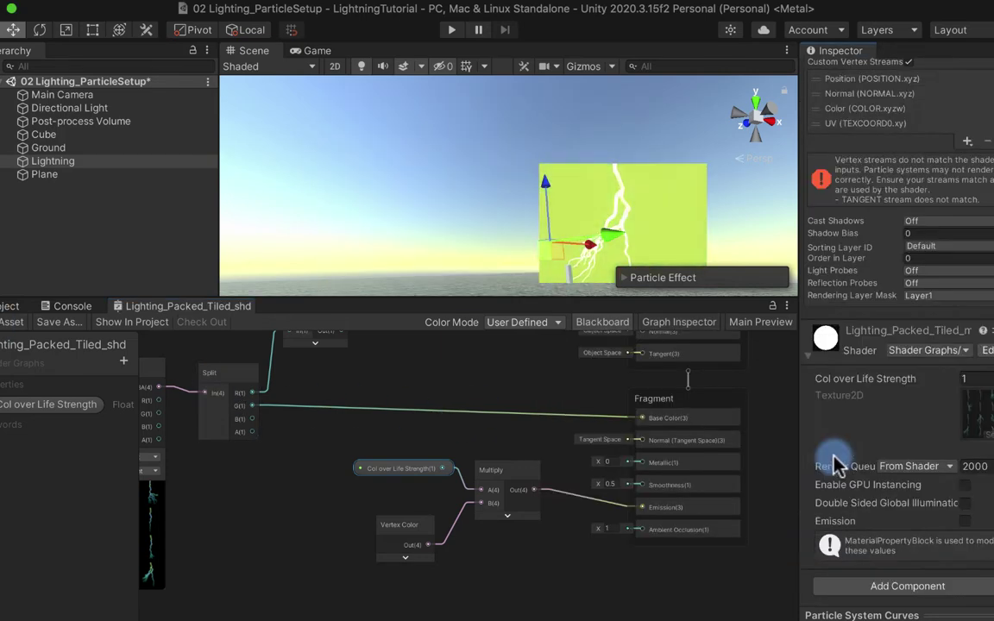
pyautogui.click(966, 378)
pyautogui.write('0')
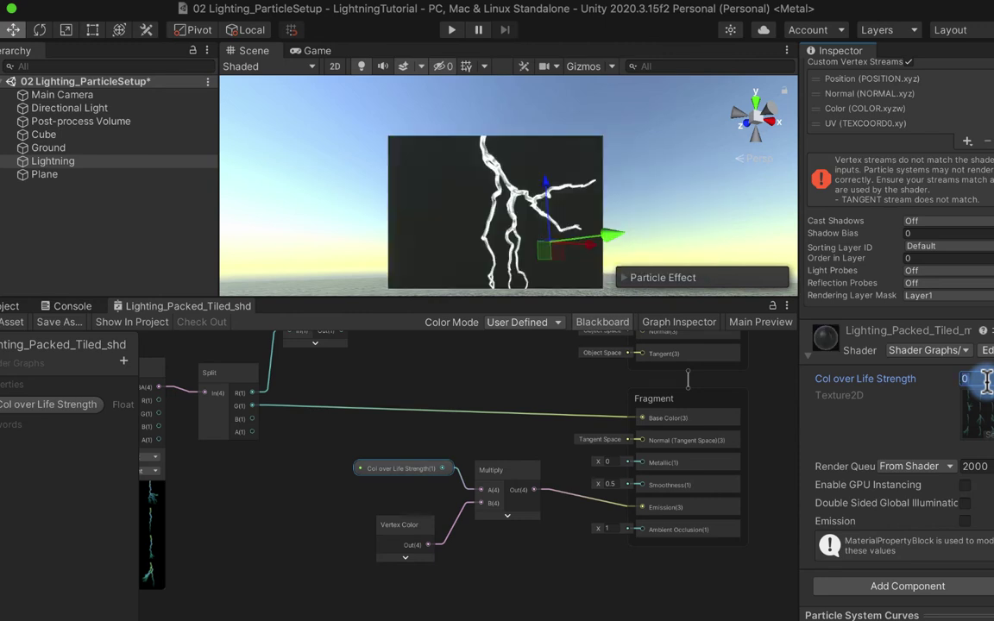
pyautogui.write('1')
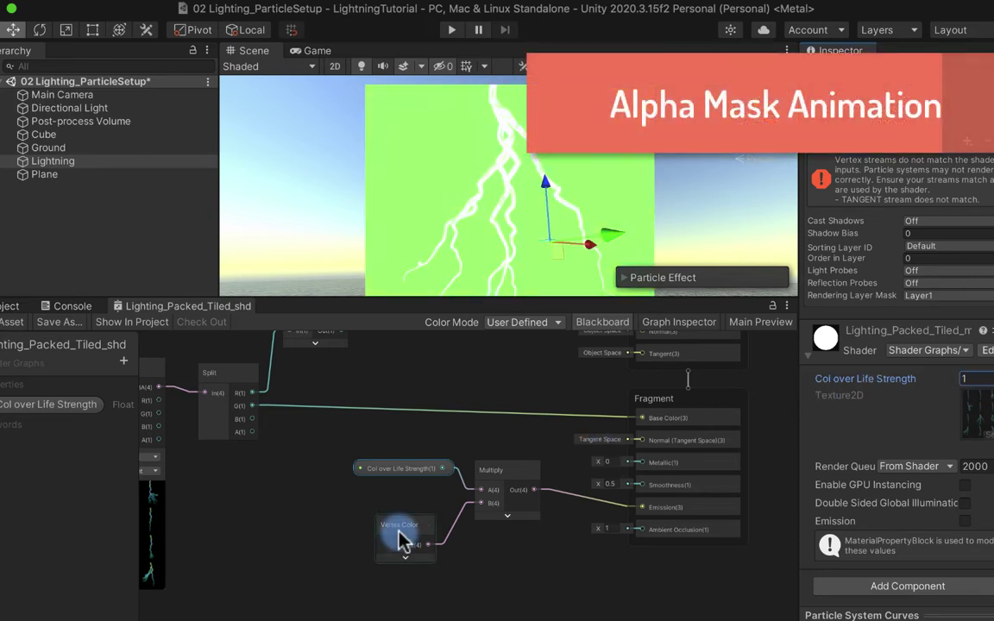
# Step: Shift the three emission nodes up, then list the vertex streams available to add
pyautogui.moveTo(401, 539); pyautogui.dragTo(400, 520)
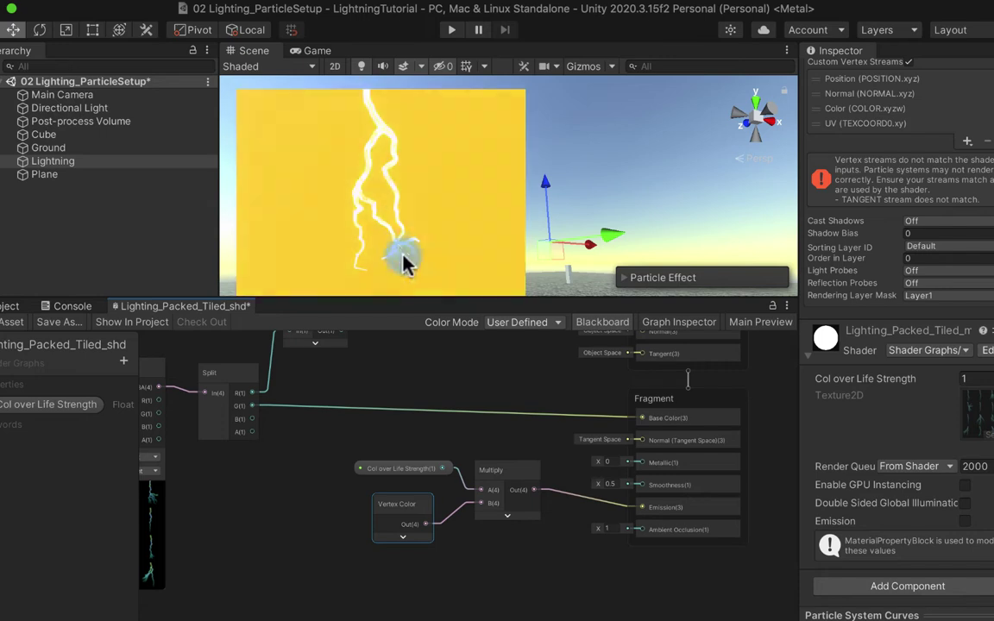
pyautogui.moveTo(402, 518); pyautogui.dragTo(415, 497)
pyautogui.click(385, 450)
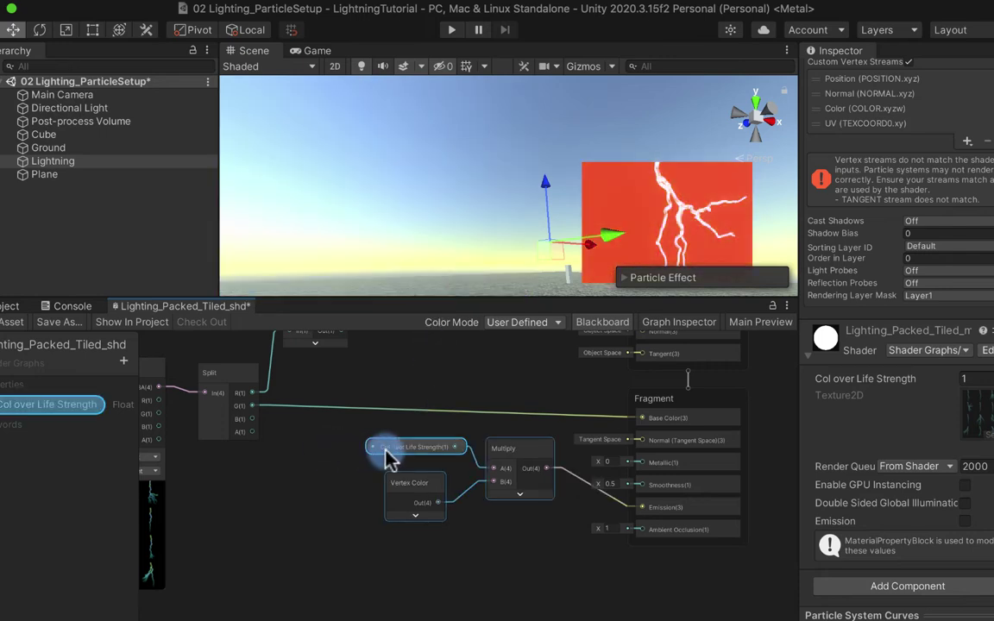
pyautogui.click(315, 528)
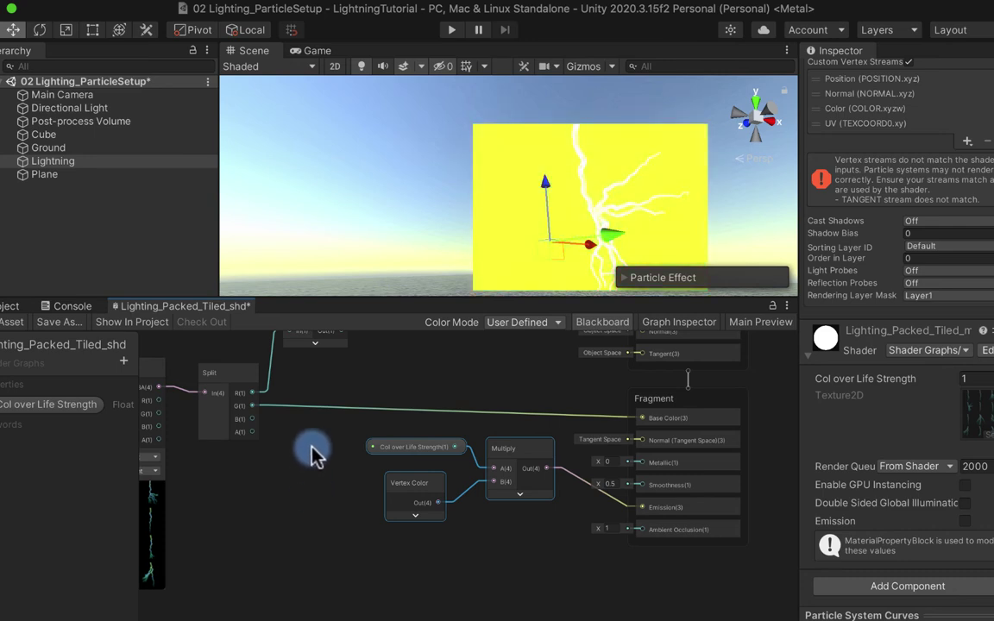
pyautogui.click(538, 464)
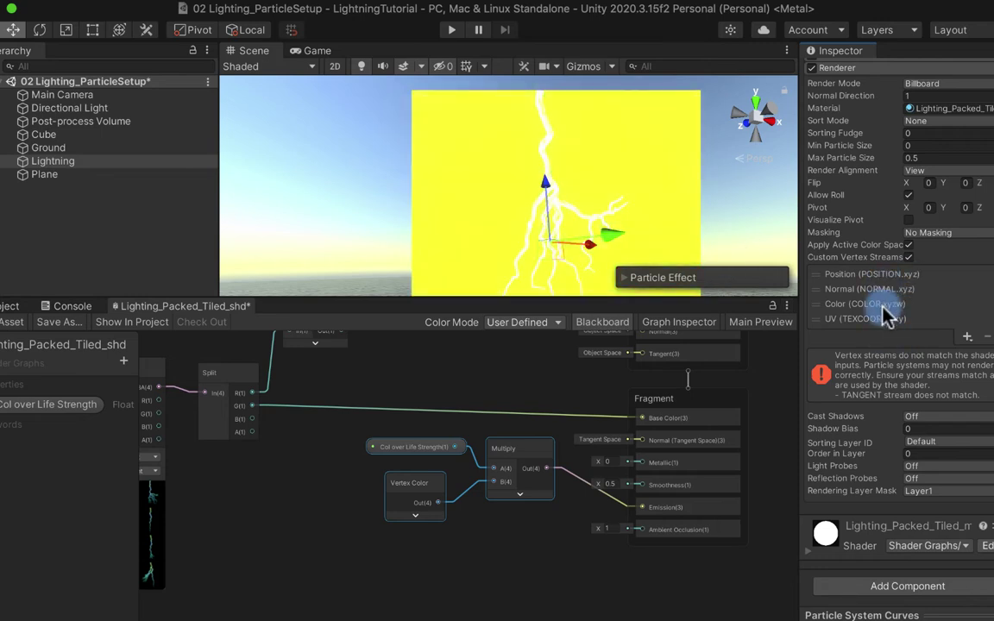
pyautogui.click(969, 340)
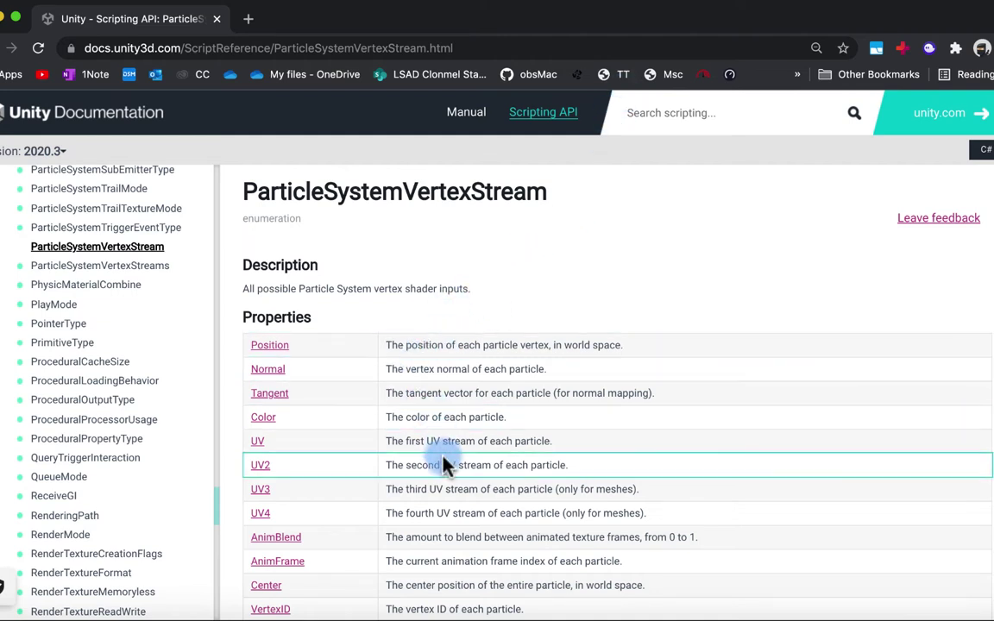
# Step: Scroll the vertex stream docs to AgePercent and highlight its normalized 0-to-1 age description
pyautogui.scroll(-5, 454, 436)
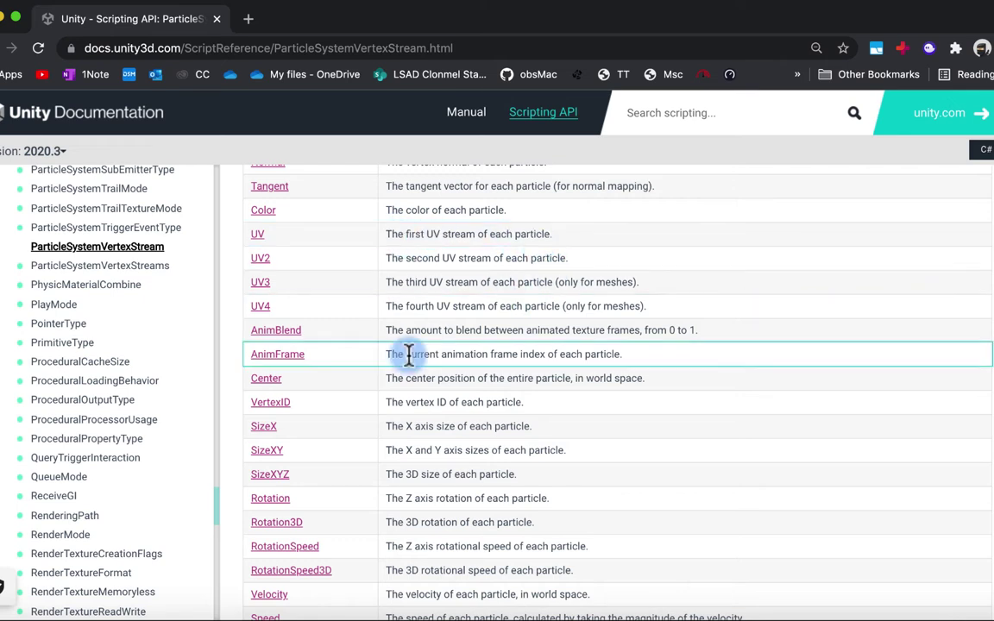
pyautogui.scroll(1, 431, 371)
pyautogui.scroll(-5, 544, 401)
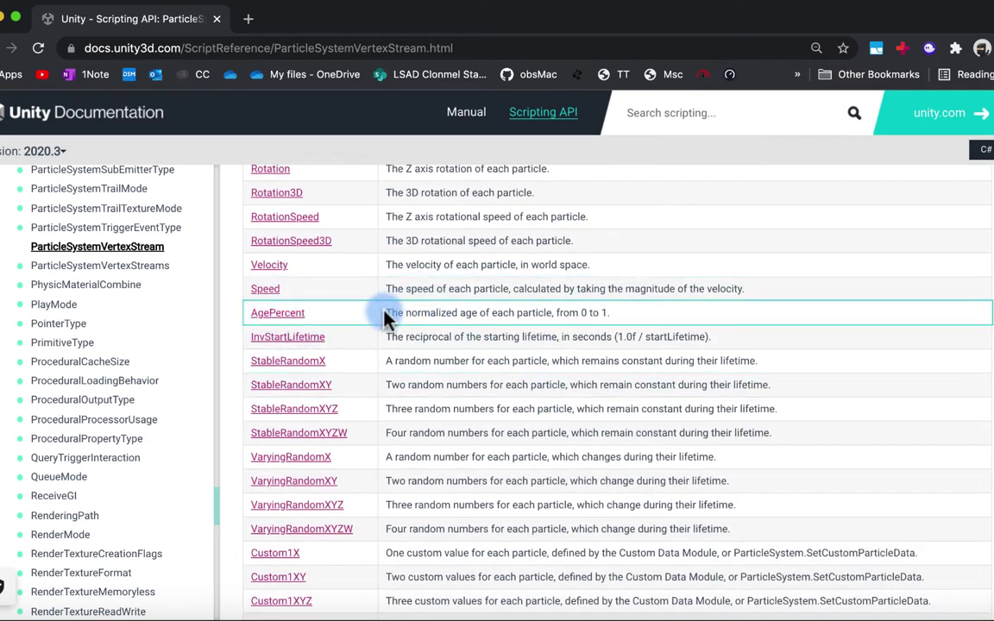
pyautogui.moveTo(392, 313); pyautogui.dragTo(625, 319)
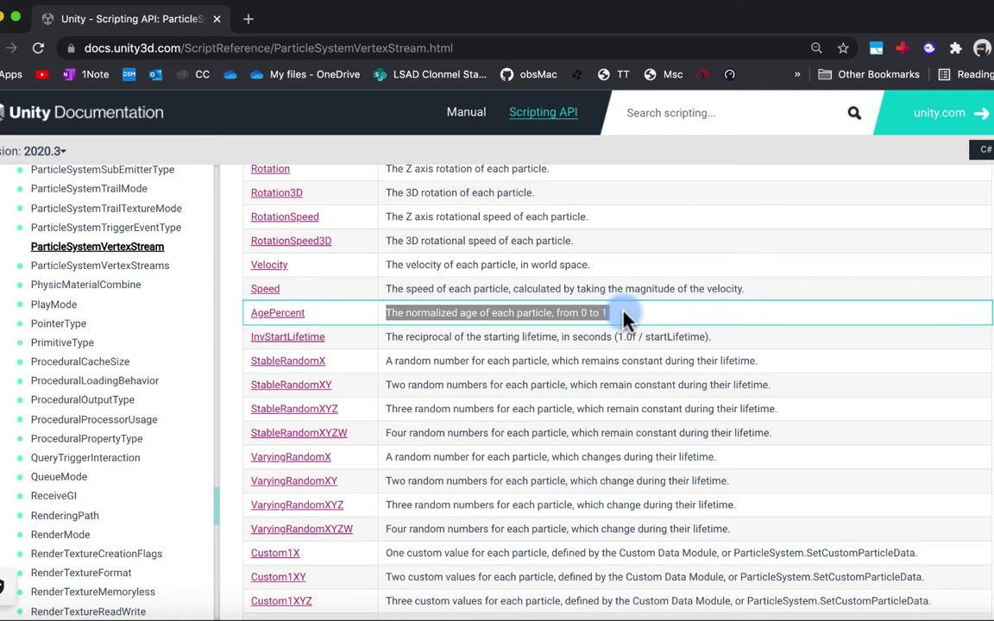
pyautogui.moveTo(581, 312); pyautogui.dragTo(608, 311)
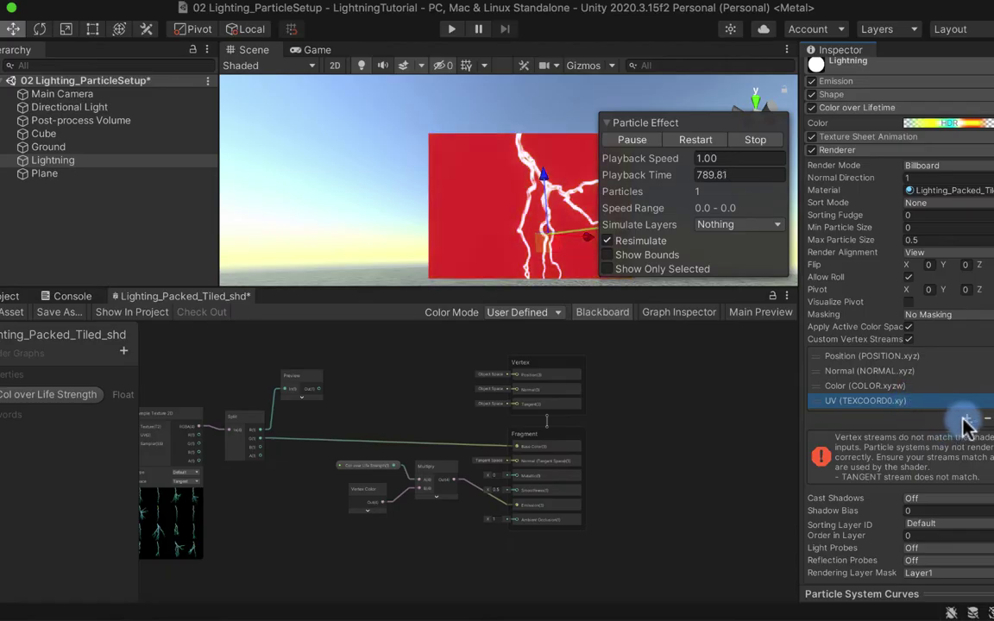
# Step: Add the Lifetime > AgePercent stream to the Lightning particle's custom vertex streams
pyautogui.click(966, 419)
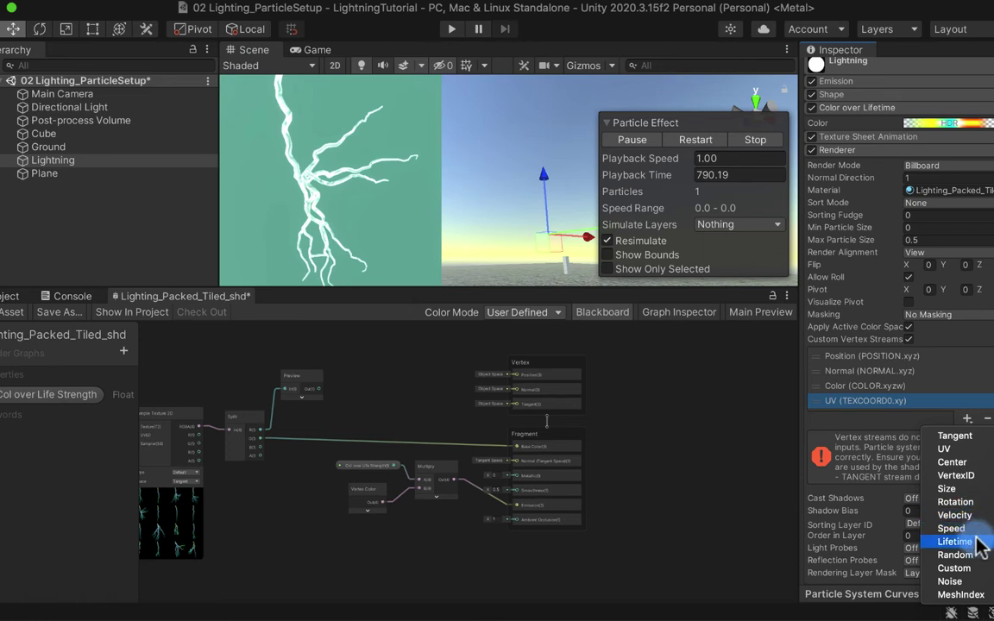
pyautogui.moveTo(941, 541)
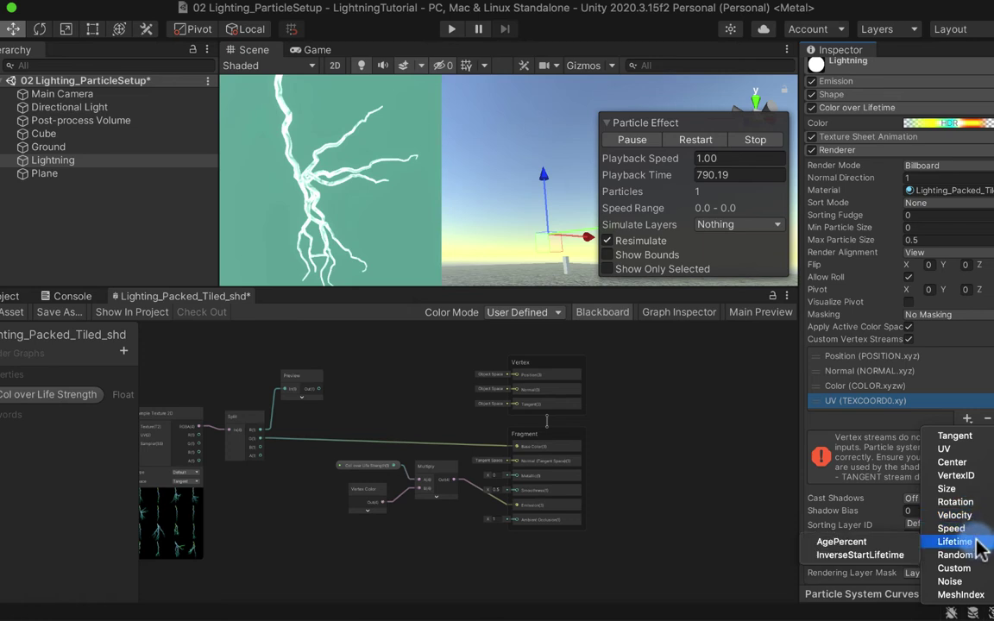
pyautogui.click(901, 542)
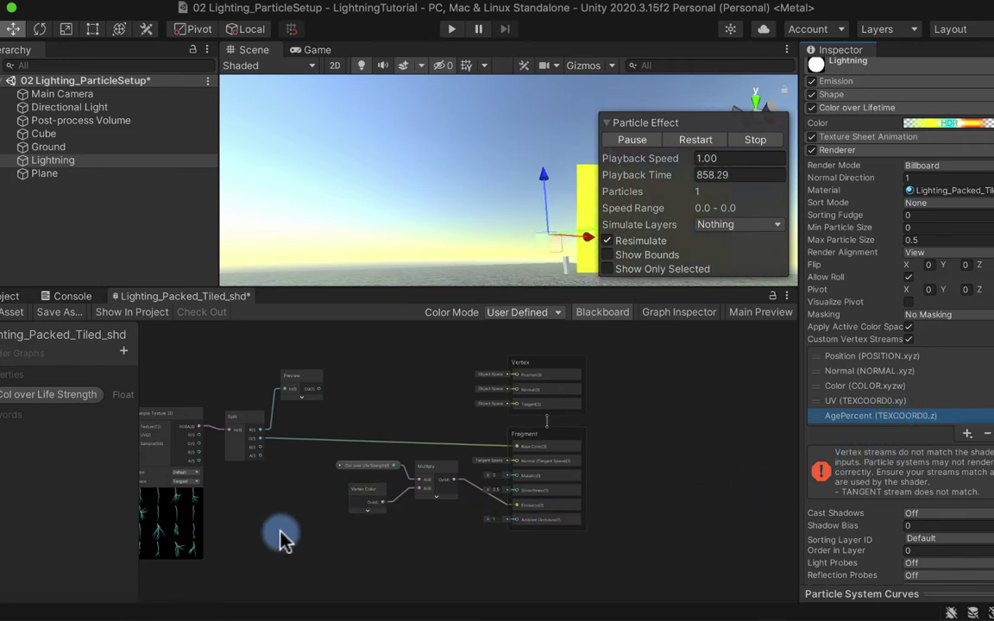
# Step: Add a UV node near the texture sampling nodes and set its Channel to UV1
pyautogui.moveTo(282, 539); pyautogui.dragTo(408, 486, button='middle')
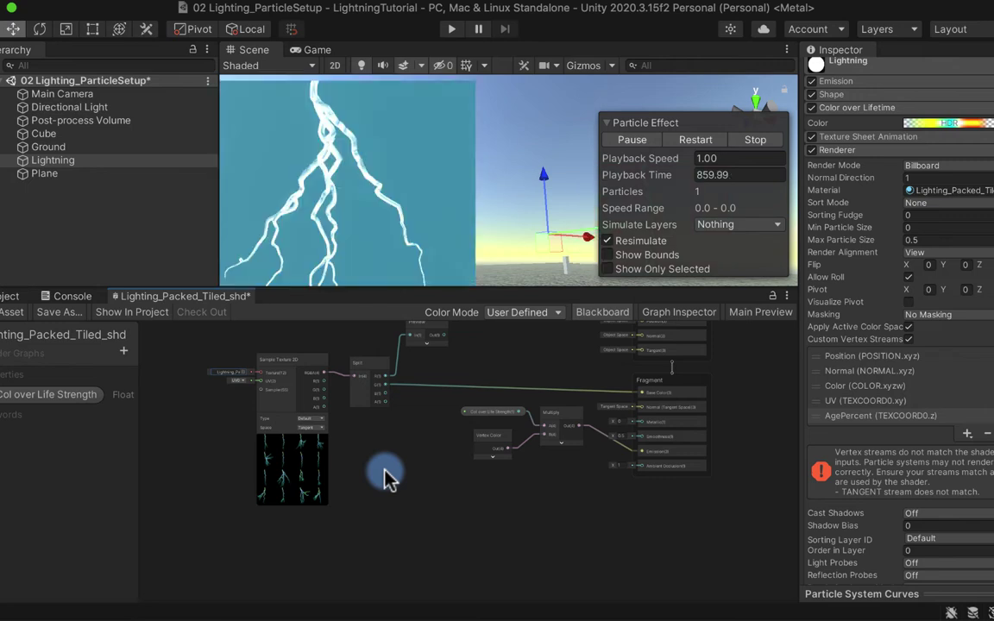
pyautogui.press('space')
pyautogui.write('uv')
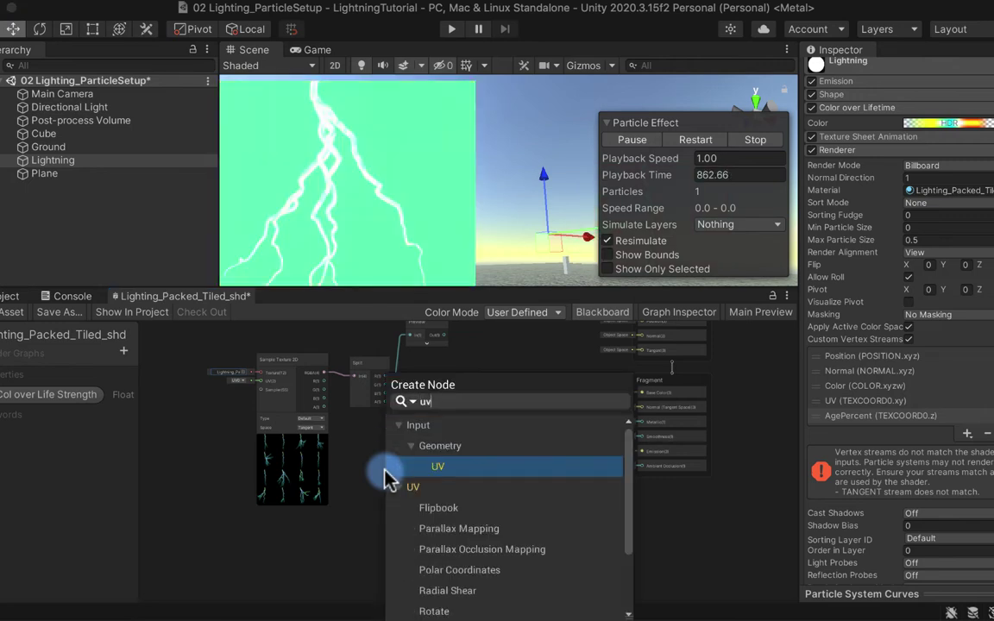
pyautogui.click(433, 470)
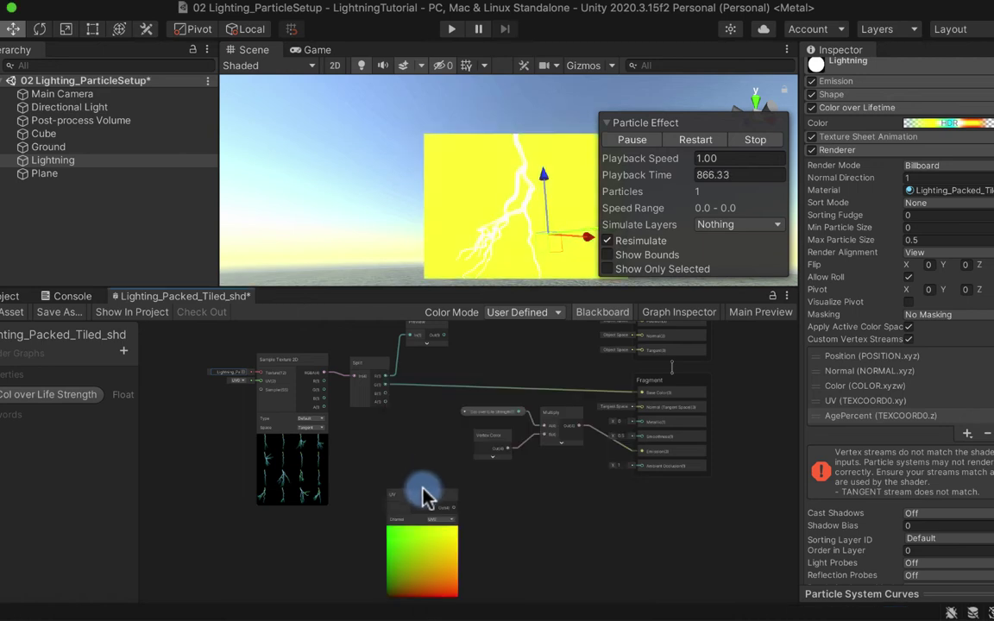
pyautogui.scroll(5, 421, 506)
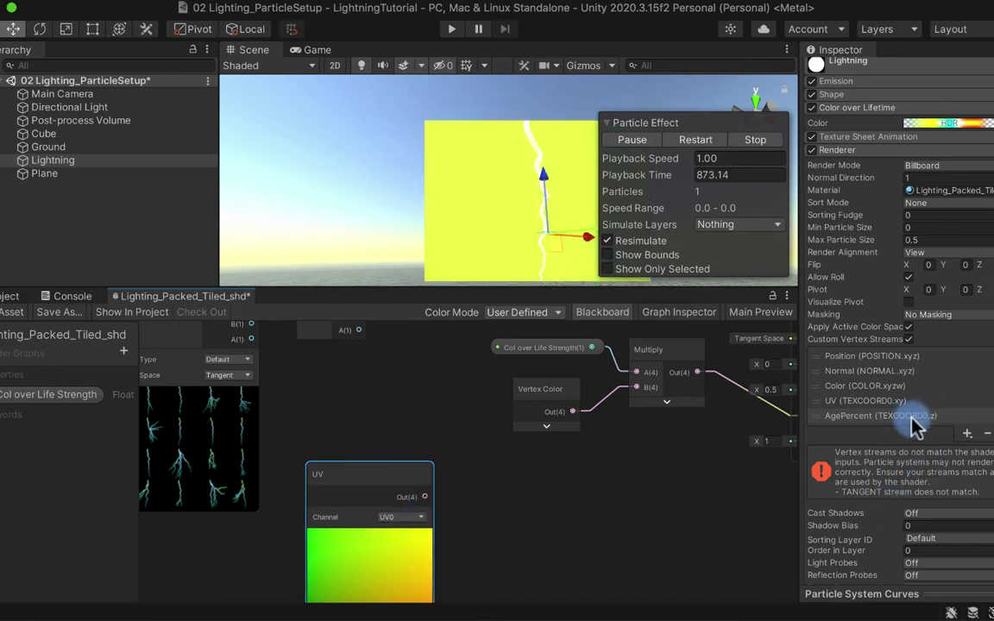
pyautogui.click(411, 518)
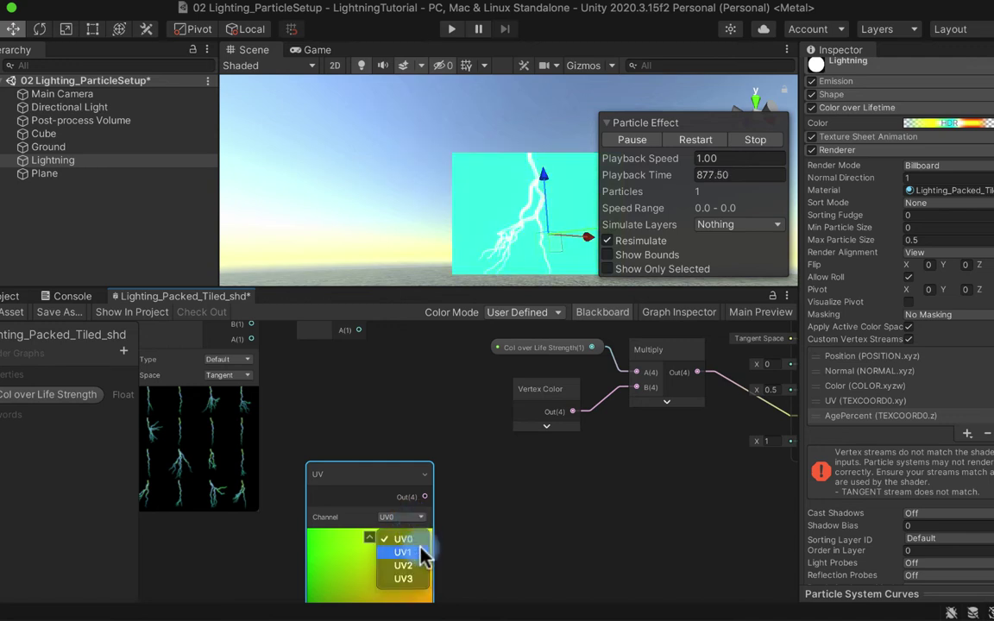
pyautogui.click(423, 552)
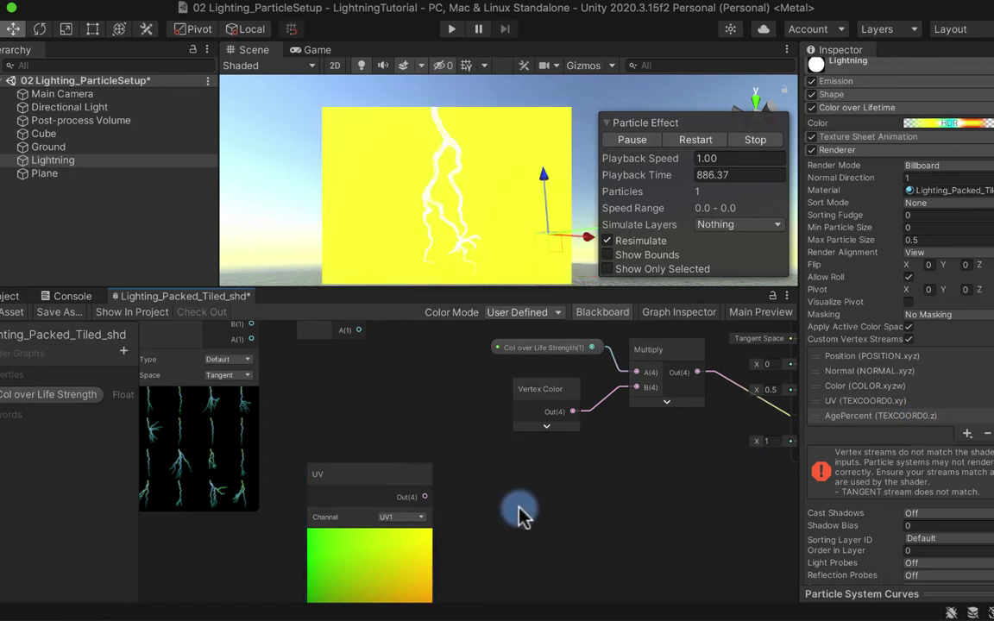
pyautogui.press('space')
# Step: Add a Split node and connect the UV node's Out to its In
pyautogui.write('split')
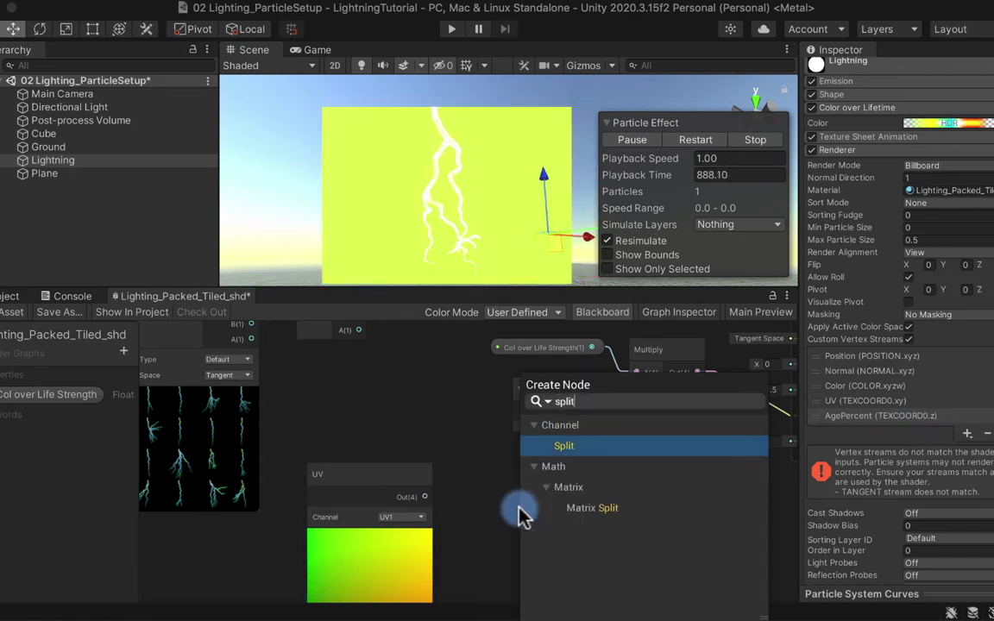
pyautogui.press('Return')
pyautogui.moveTo(518, 570); pyautogui.dragTo(500, 522)
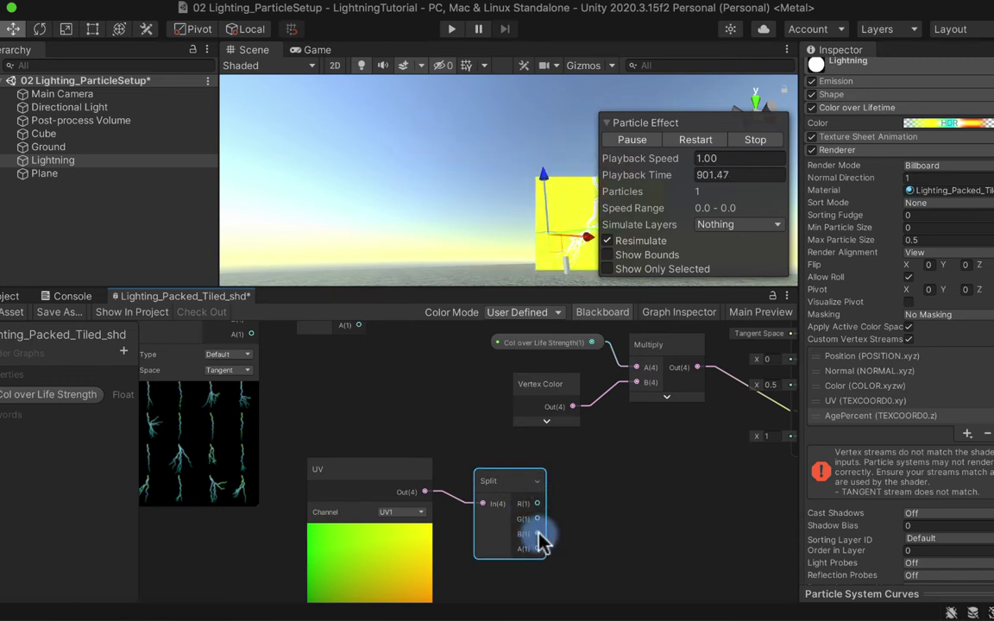
# Step: Move the UV and Split nodes down and left, side by side below the main nodes
pyautogui.moveTo(594, 525); pyautogui.dragTo(417, 552, button='middle')
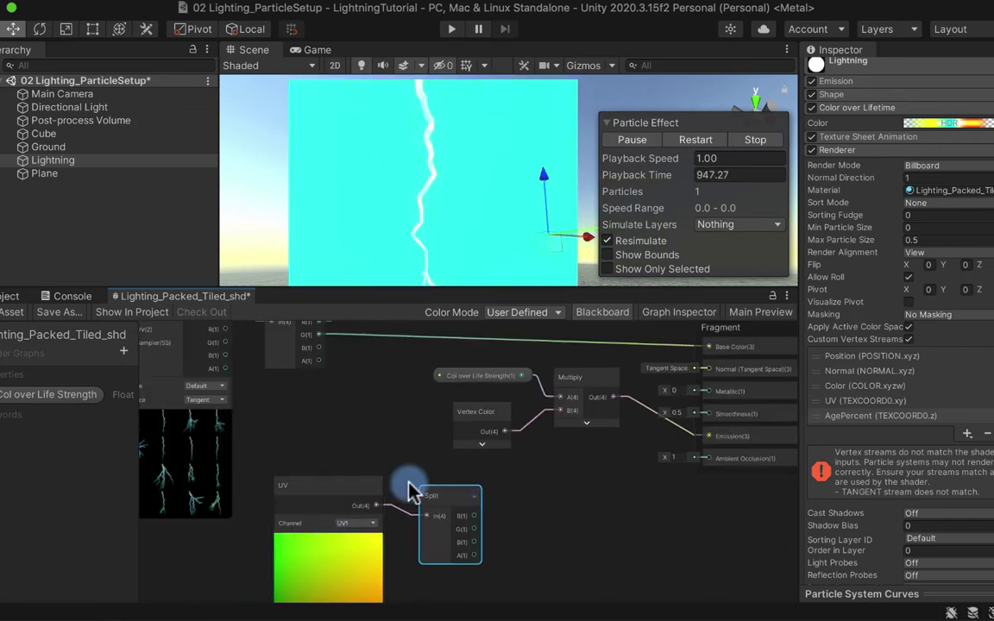
pyautogui.scroll(2, 521, 474)
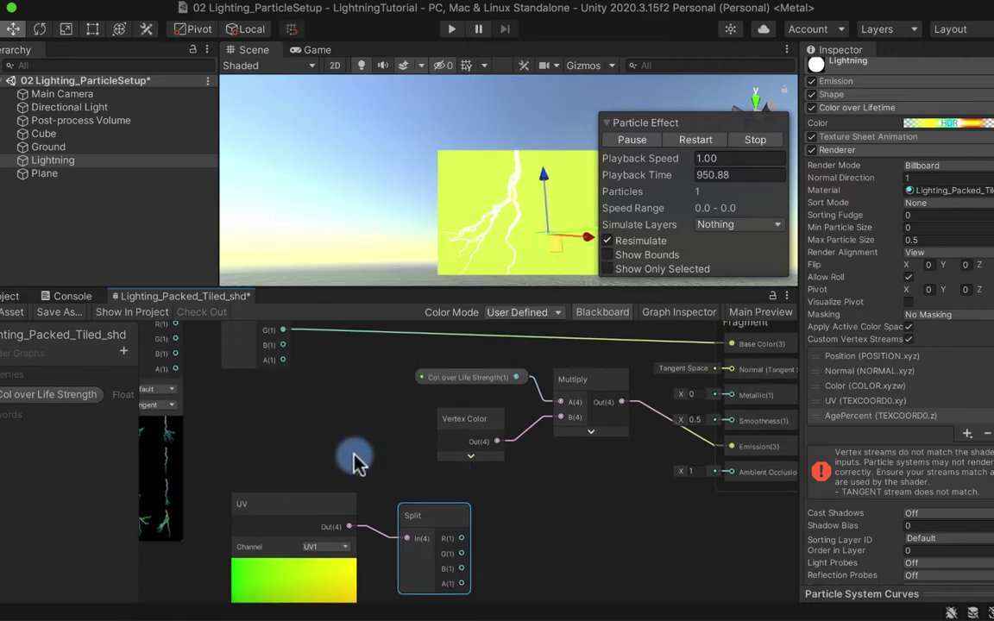
pyautogui.scroll(-1, 357, 464)
pyautogui.moveTo(361, 465); pyautogui.dragTo(349, 454, button='middle')
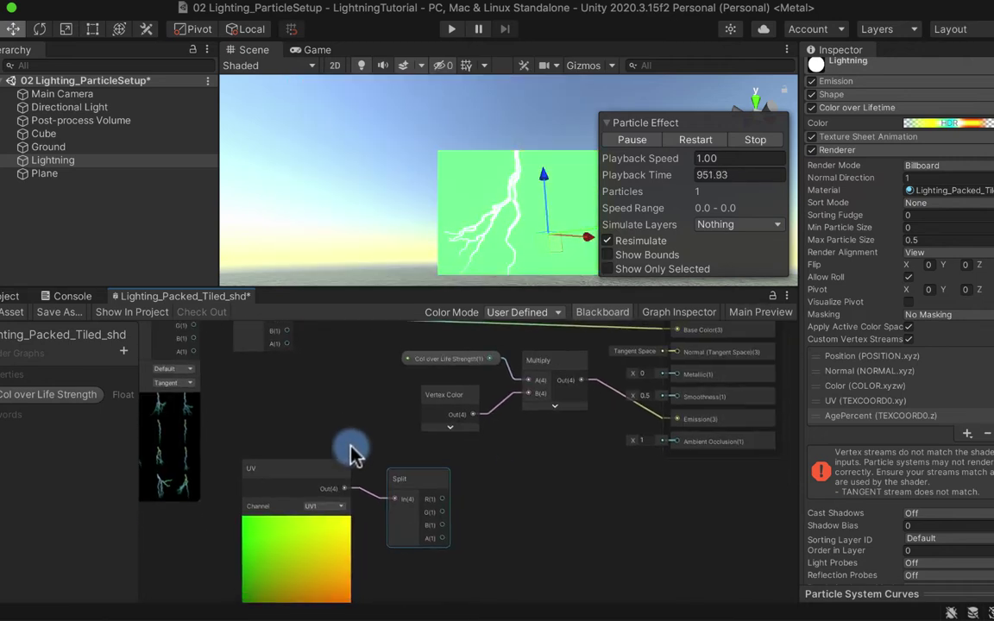
pyautogui.click(300, 523)
pyautogui.moveTo(298, 477); pyautogui.dragTo(277, 515)
pyautogui.click(414, 496)
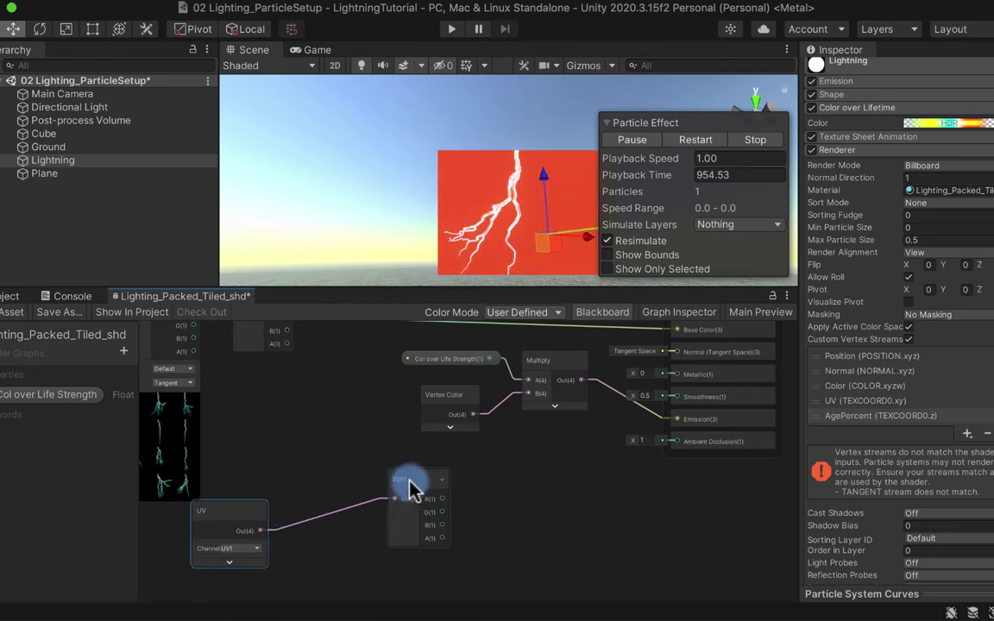
pyautogui.moveTo(412, 489); pyautogui.dragTo(359, 522)
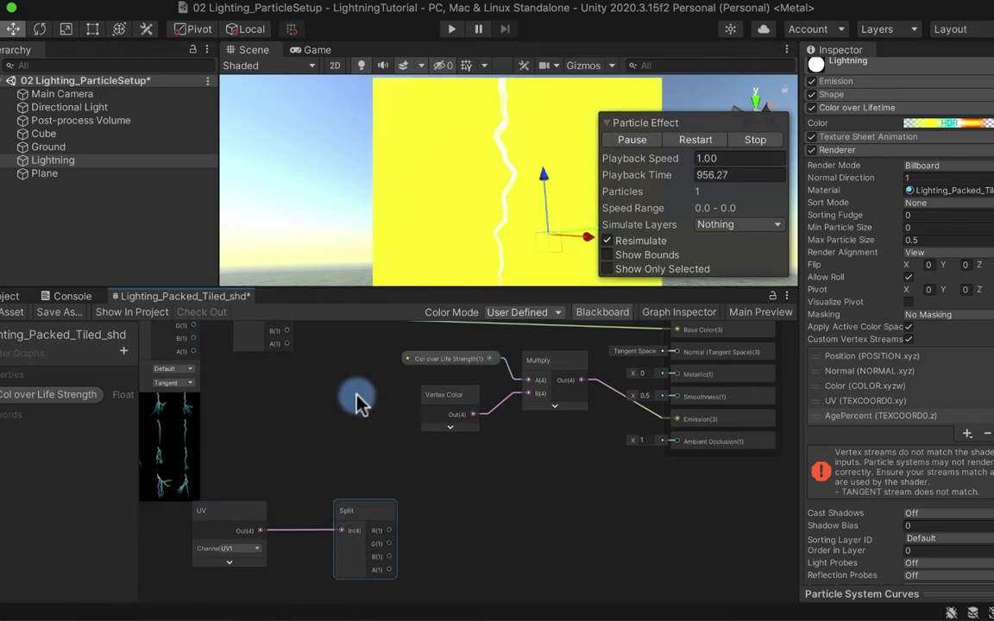
pyautogui.moveTo(358, 401); pyautogui.dragTo(345, 435, button='middle')
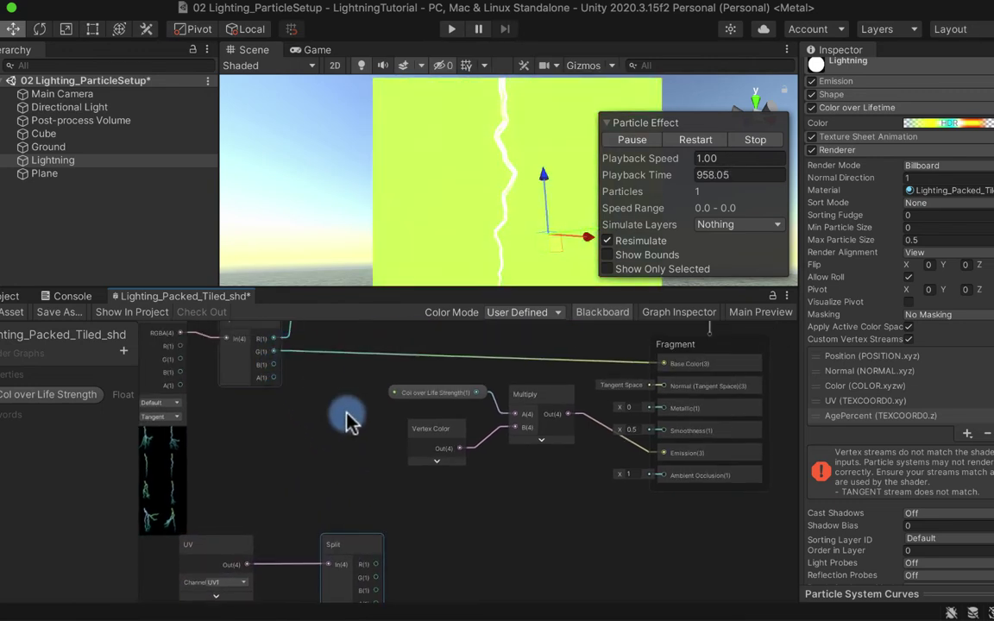
pyautogui.moveTo(447, 545); pyautogui.dragTo(442, 511, button='middle')
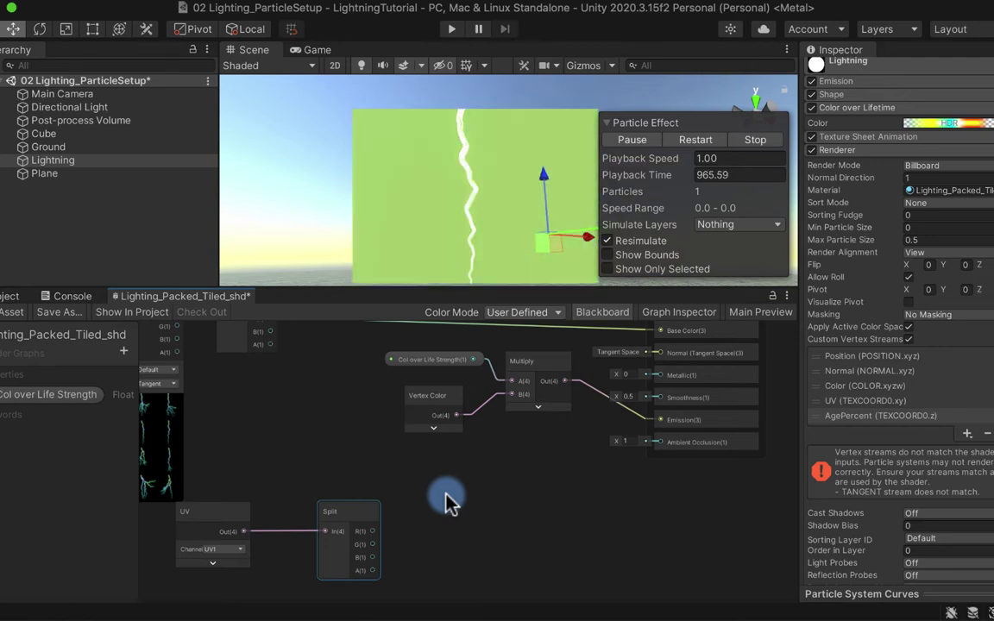
# Step: Add a Subtract node beside the Split and feed the texture's G channel into its A input
pyautogui.press('space')
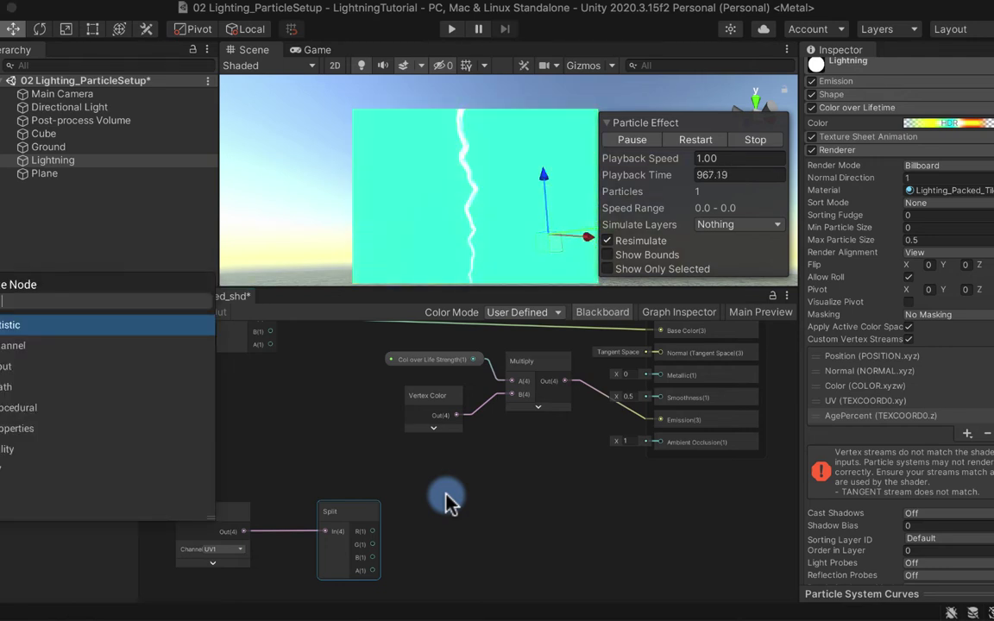
pyautogui.write('subtract')
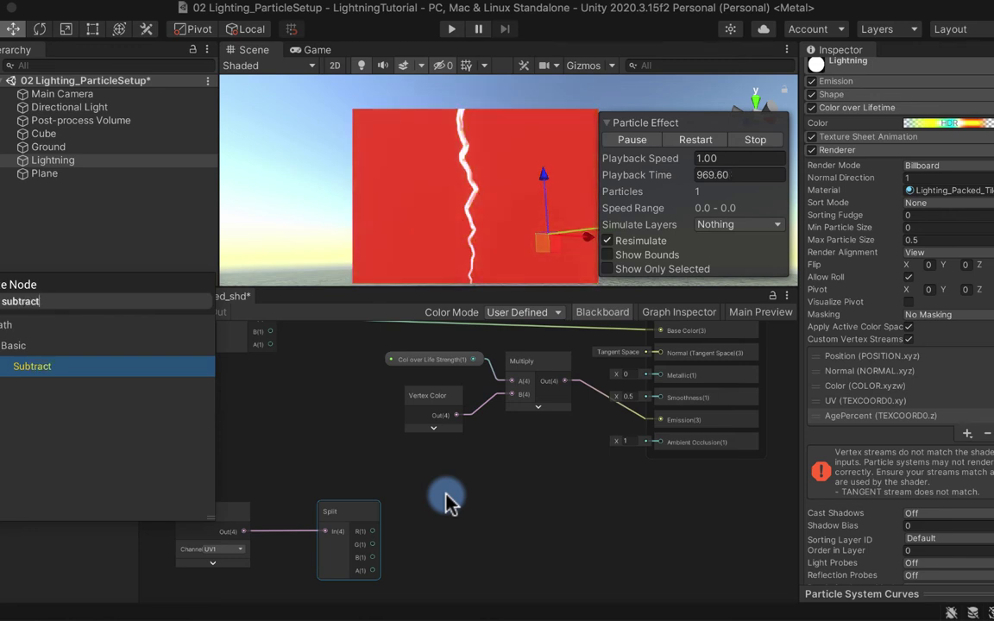
pyautogui.press('Return')
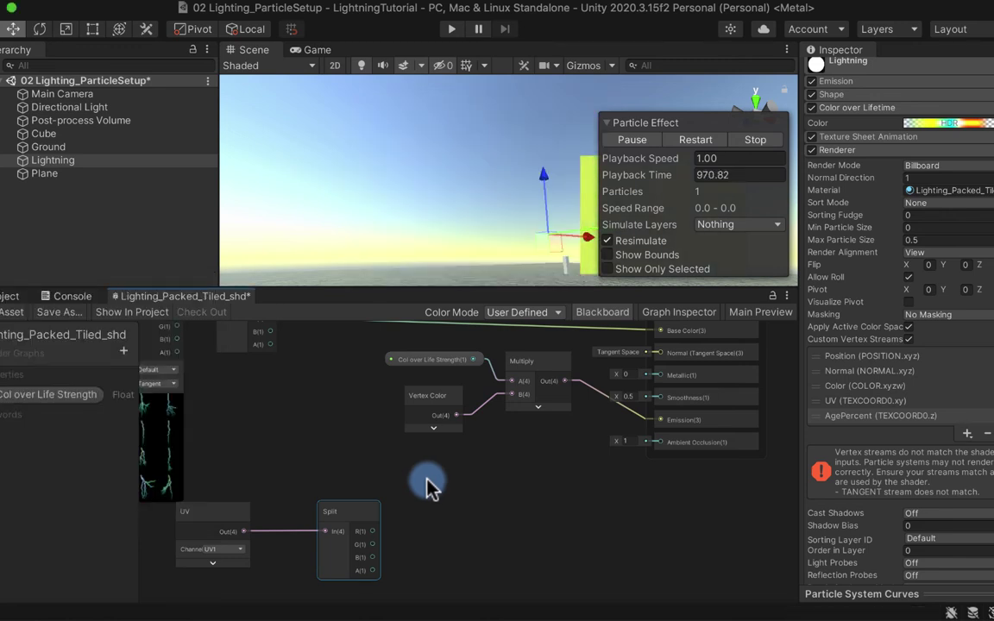
pyautogui.moveTo(261, 412); pyautogui.dragTo(396, 407, button='middle')
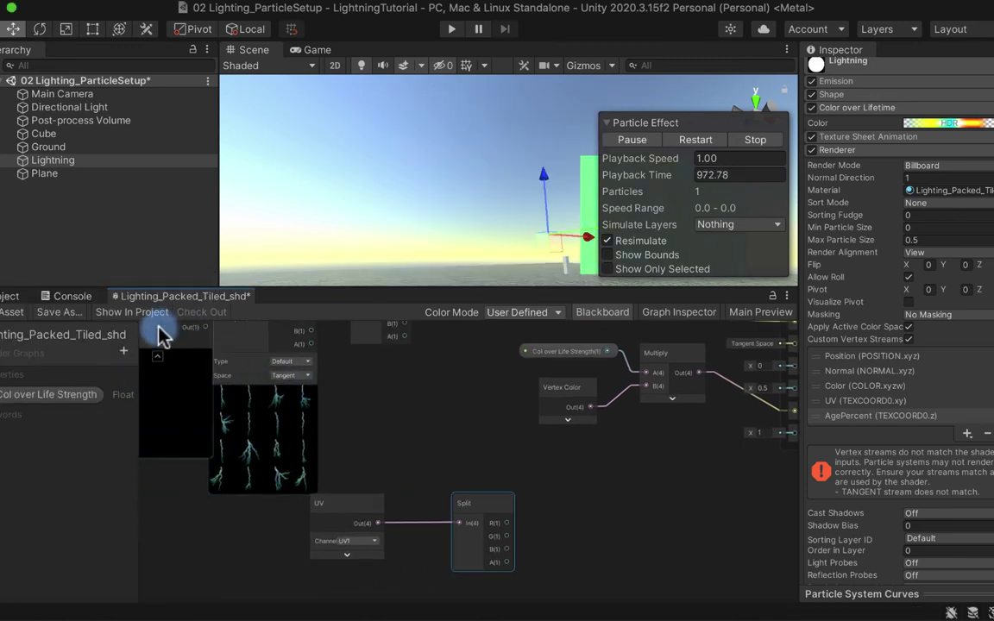
pyautogui.moveTo(160, 333); pyautogui.dragTo(637, 485)
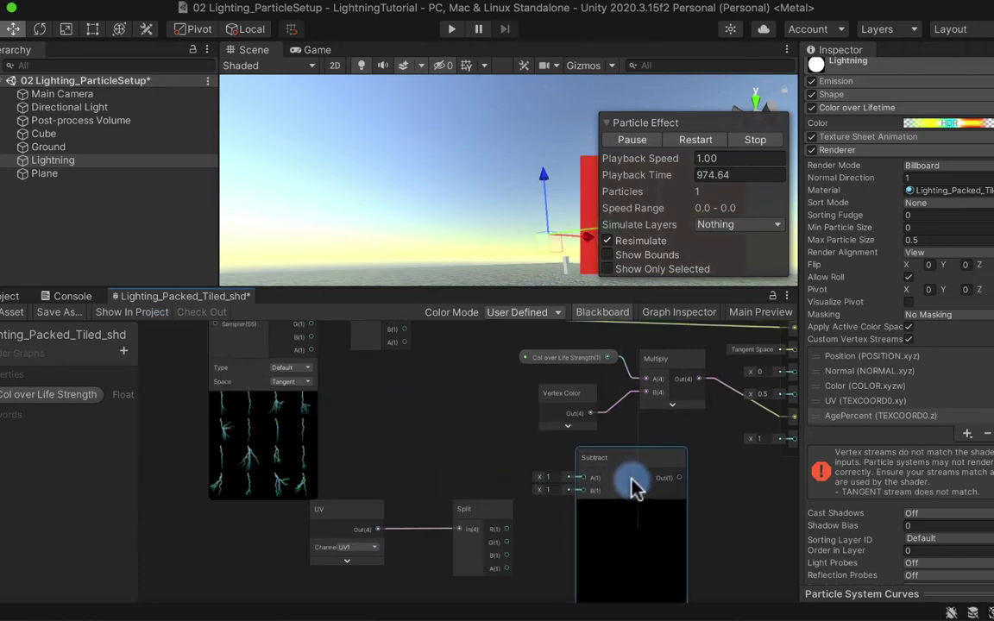
pyautogui.moveTo(525, 416); pyautogui.dragTo(472, 454, button='middle')
pyautogui.moveTo(362, 349); pyautogui.dragTo(538, 528)
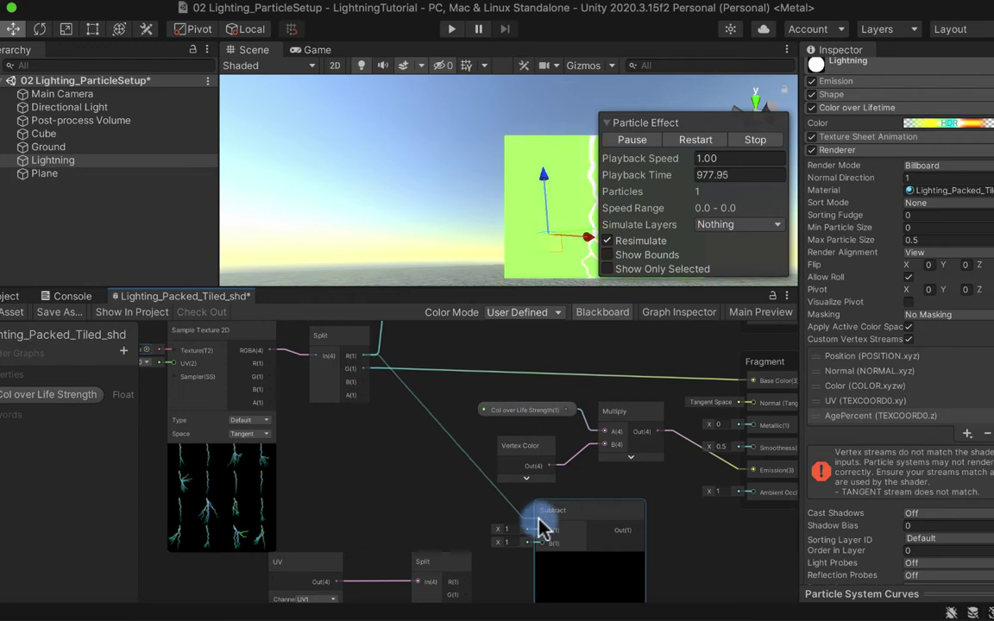
pyautogui.moveTo(541, 526); pyautogui.dragTo(543, 517, button='middle')
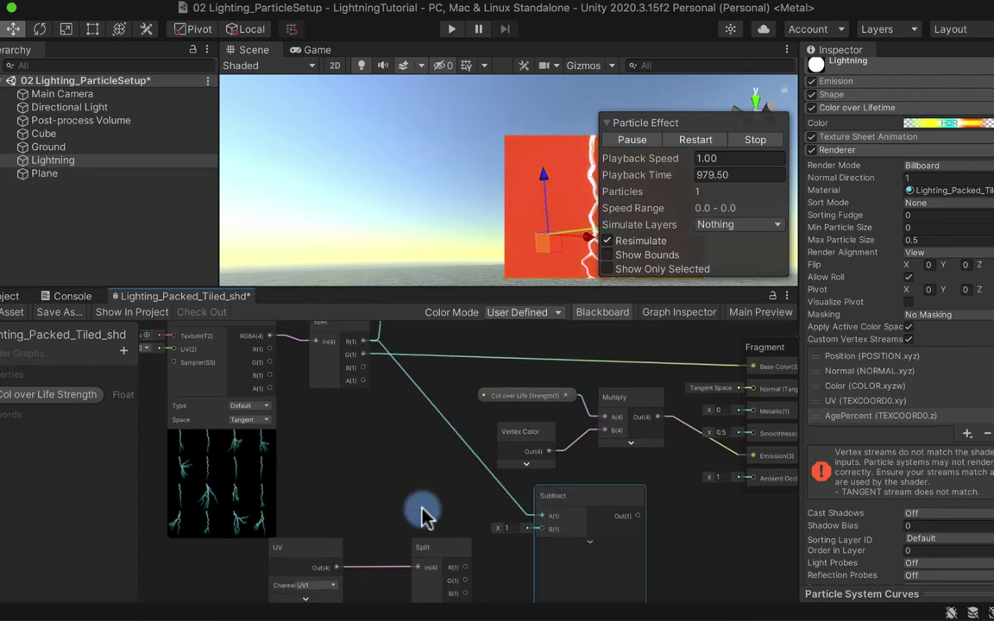
pyautogui.moveTo(406, 483); pyautogui.dragTo(362, 431, button='middle')
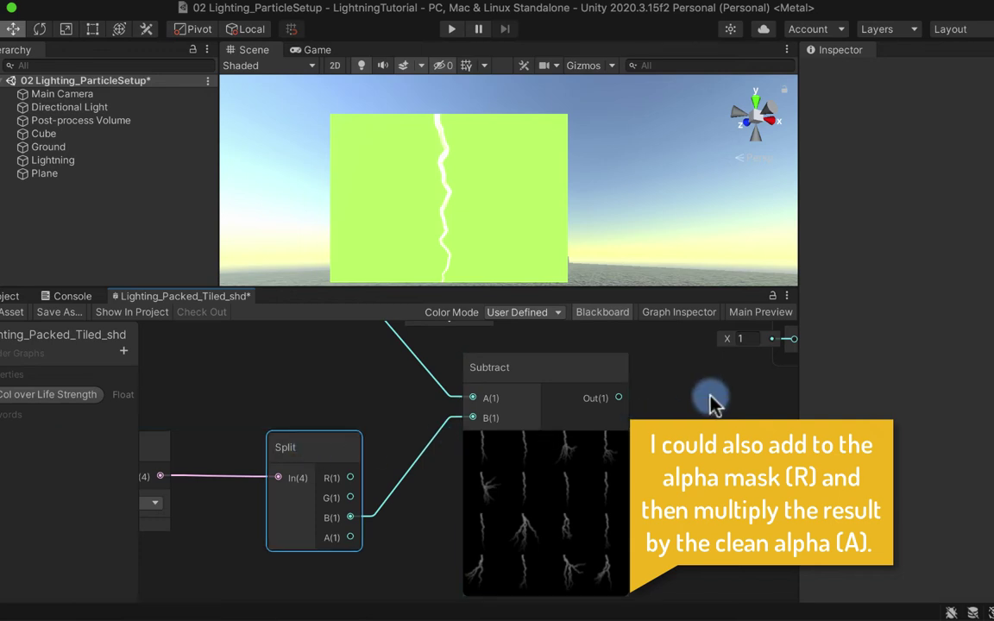
# Step: Select the Fragment output node and open the Graph Inspector
pyautogui.moveTo(709, 400); pyautogui.dragTo(486, 514, button='middle')
pyautogui.scroll(-3, 552, 483)
pyautogui.click(579, 365)
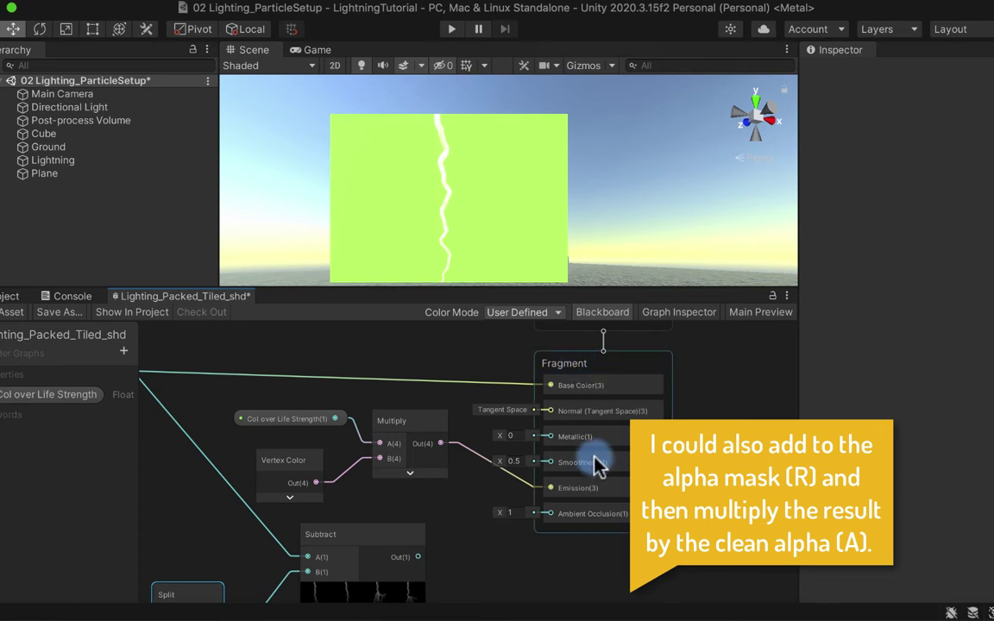
pyautogui.click(584, 371)
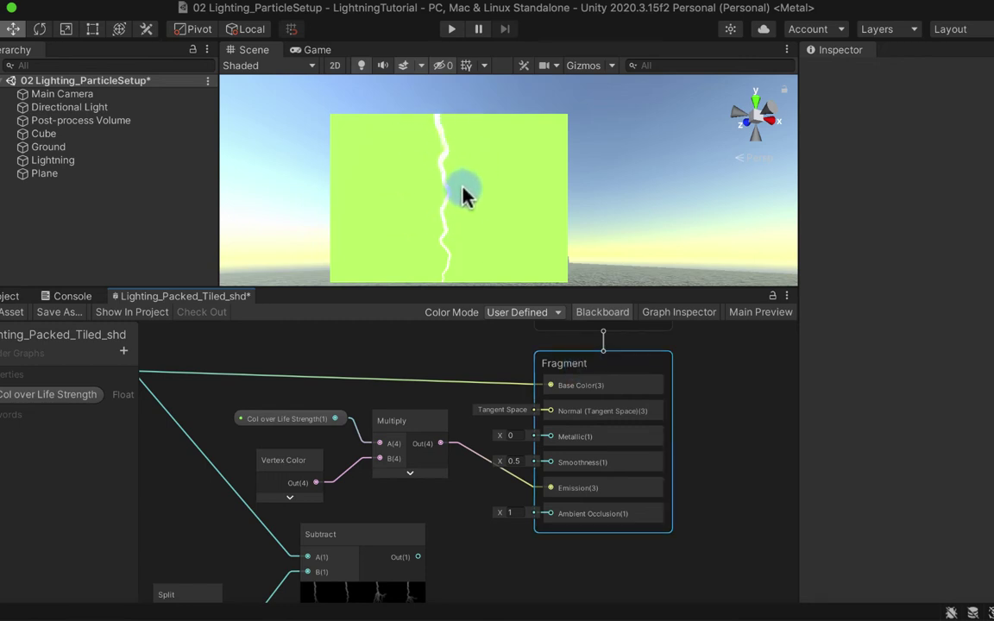
pyautogui.click(687, 314)
pyautogui.moveTo(505, 388); pyautogui.dragTo(228, 373, button='middle')
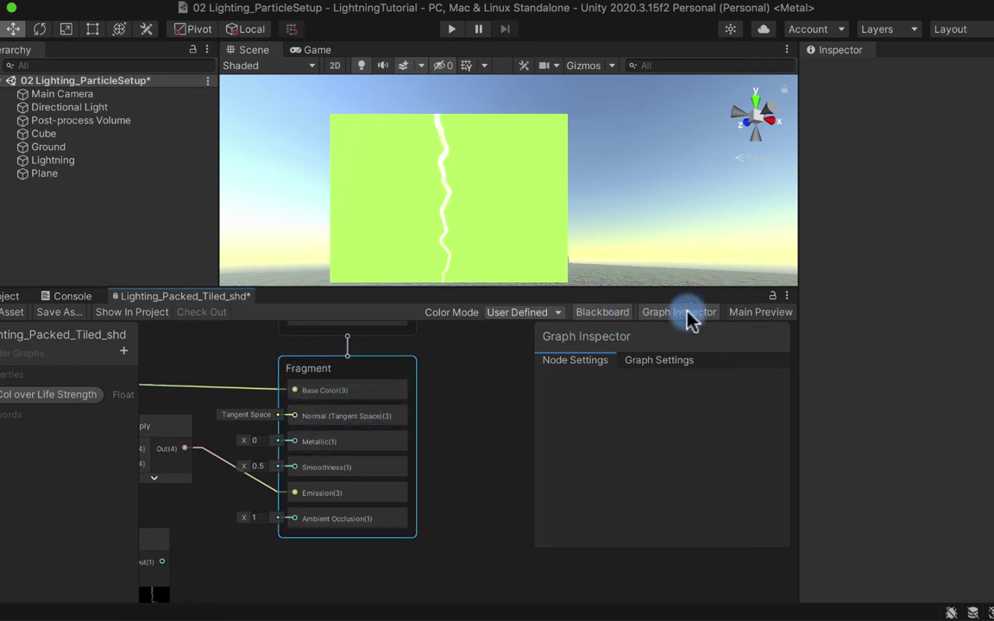
# Step: Set the graph's Surface type to Transparent in Graph Settings
pyautogui.click(667, 362)
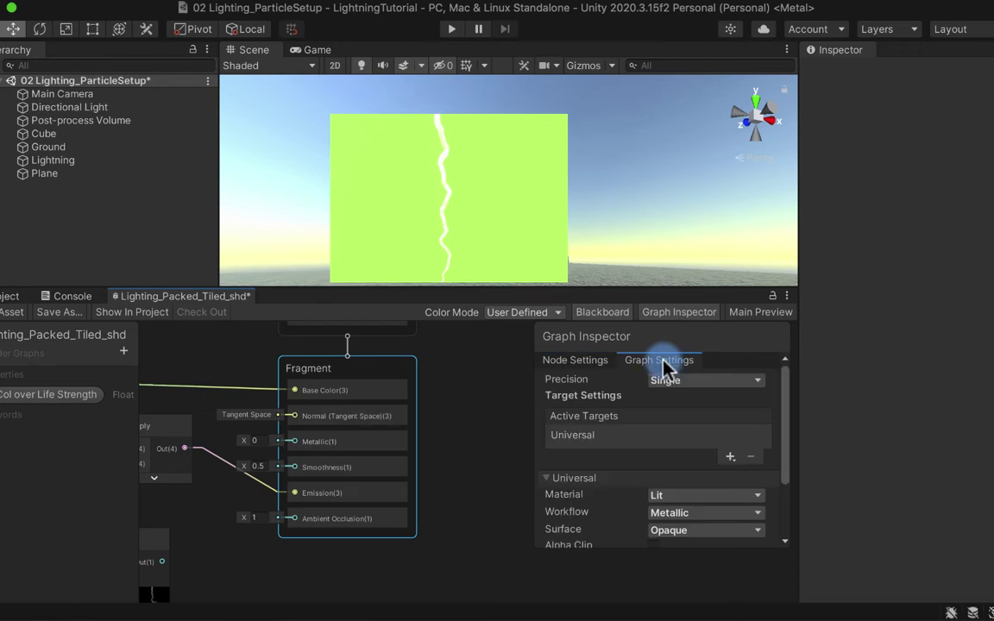
pyautogui.scroll(-3, 690, 457)
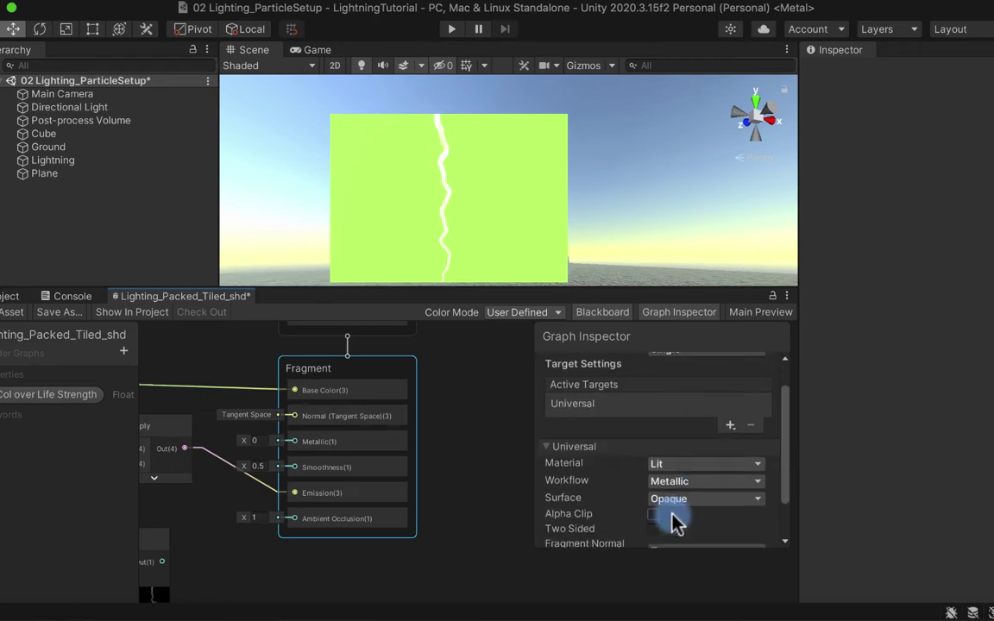
pyautogui.click(734, 499)
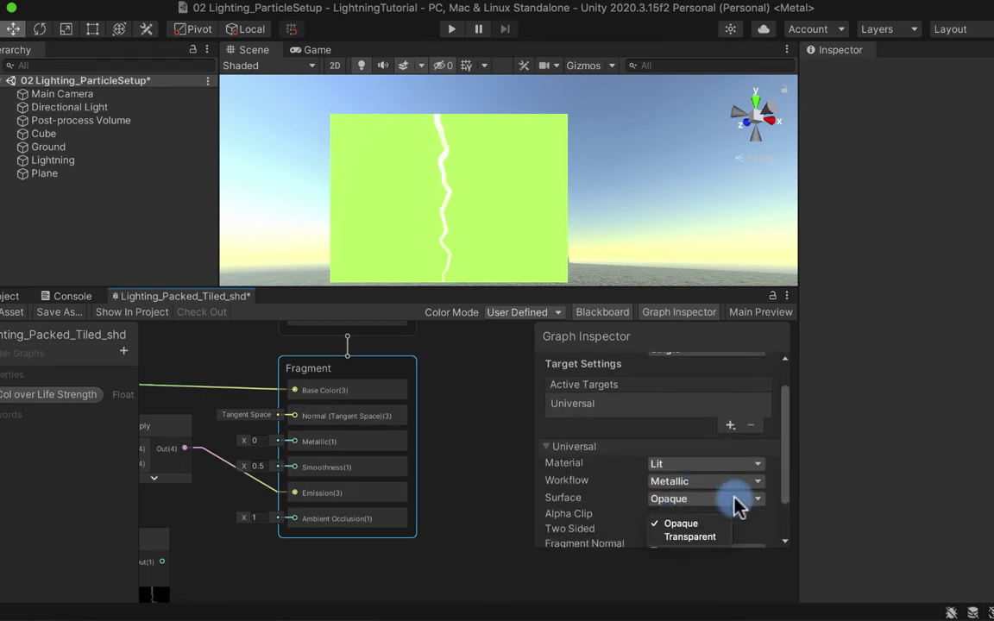
pyautogui.click(717, 536)
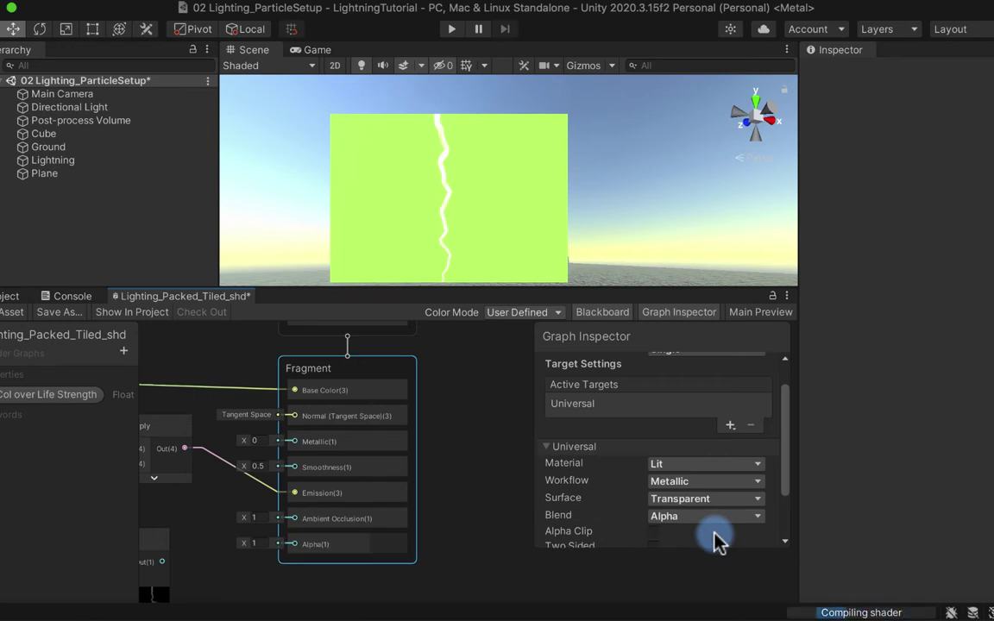
# Step: Connect the Subtract output to the Fragment's Alpha and select the Lightning object
pyautogui.moveTo(199, 582); pyautogui.dragTo(362, 461, button='middle')
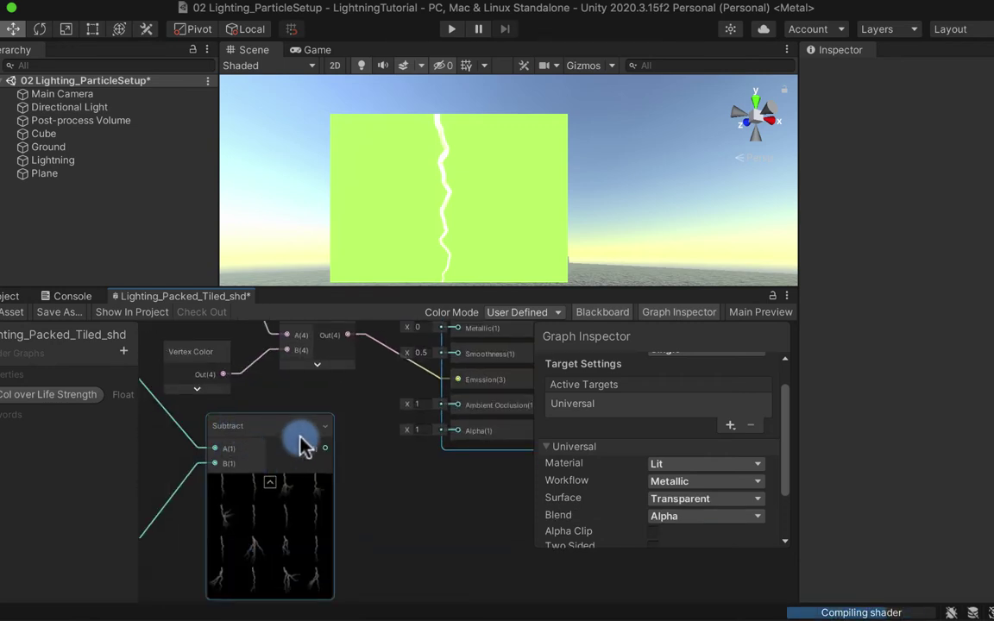
pyautogui.moveTo(326, 449); pyautogui.dragTo(460, 435)
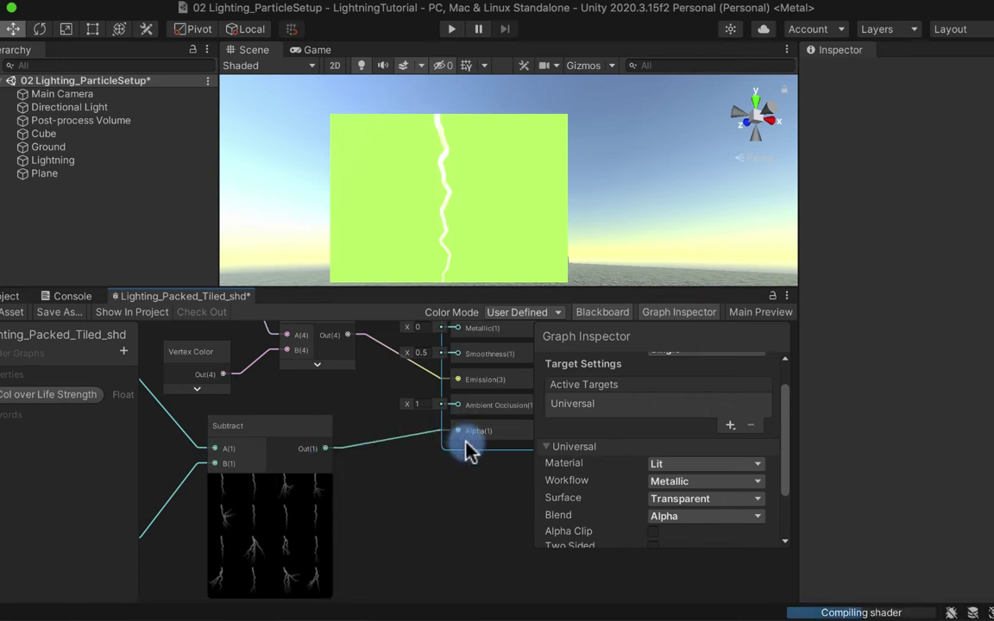
pyautogui.click(544, 222)
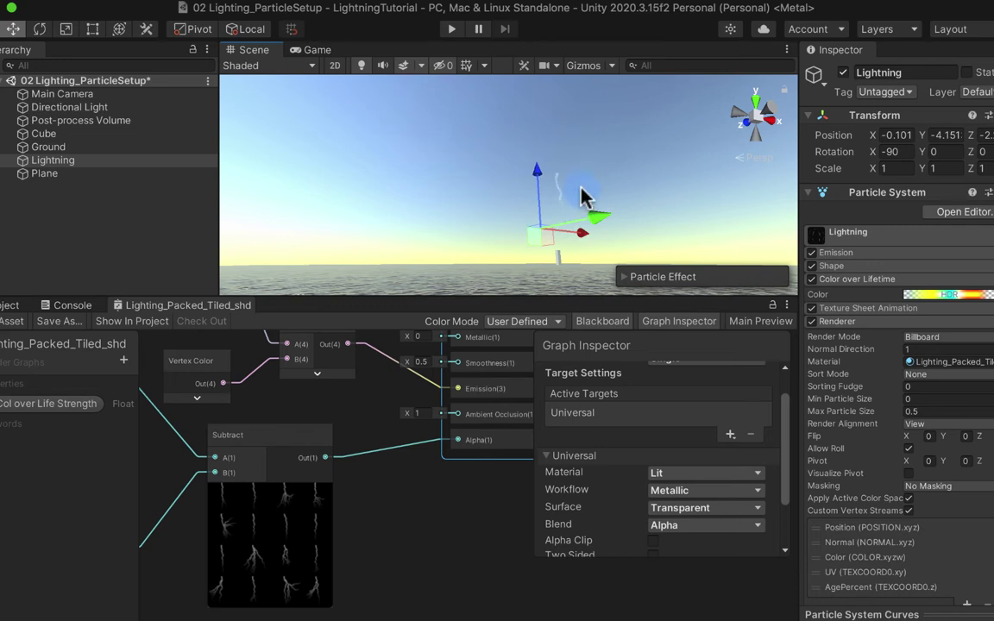
# Step: Turn off Skybox in the Scene view effects menu and reselect the Lightning object
pyautogui.moveTo(582, 203); pyautogui.dragTo(588, 215, button='middle')
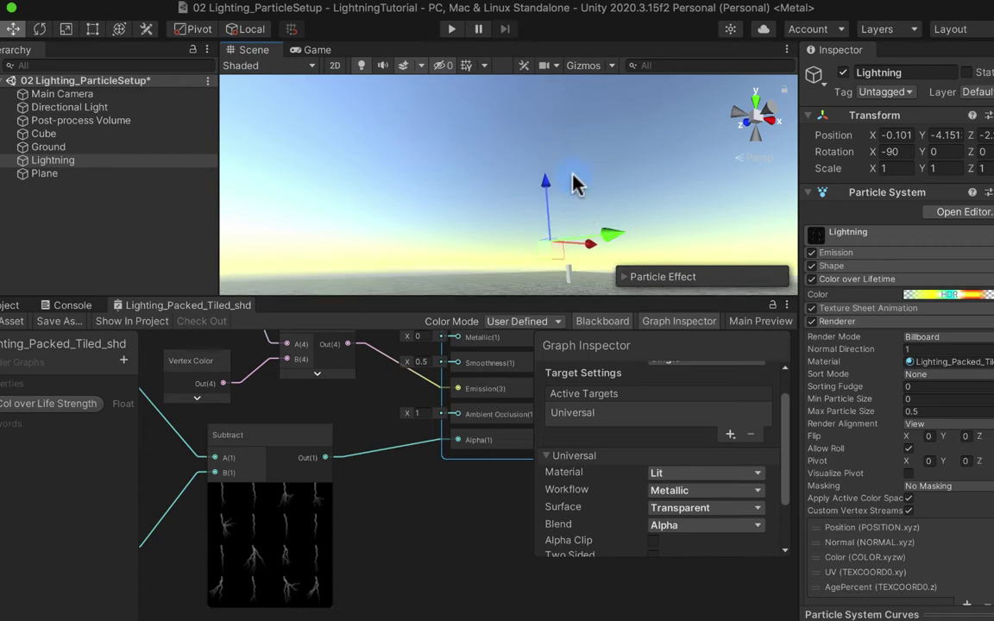
pyautogui.click(422, 67)
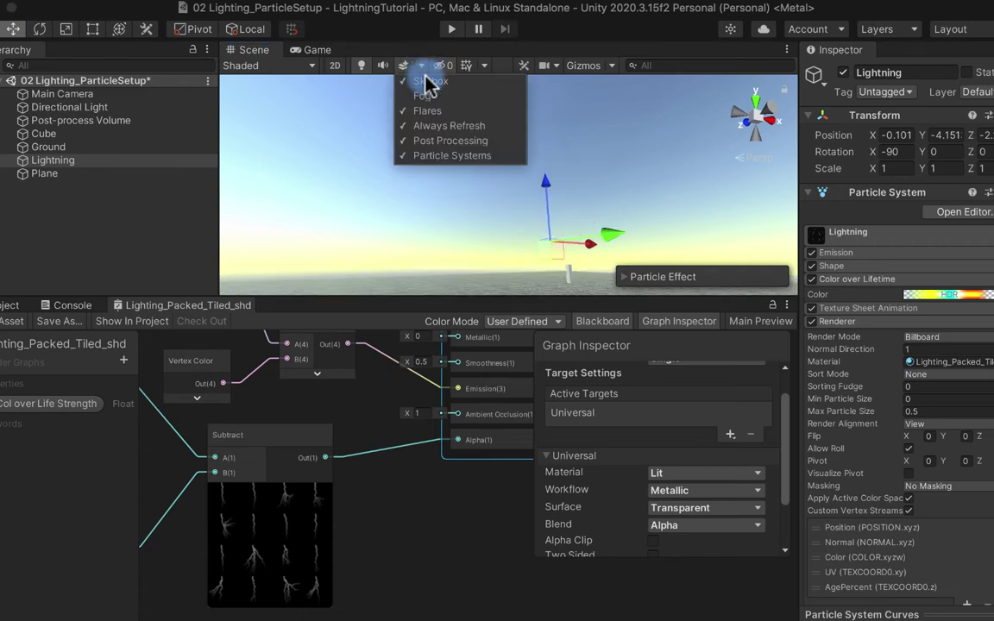
pyautogui.click(431, 81)
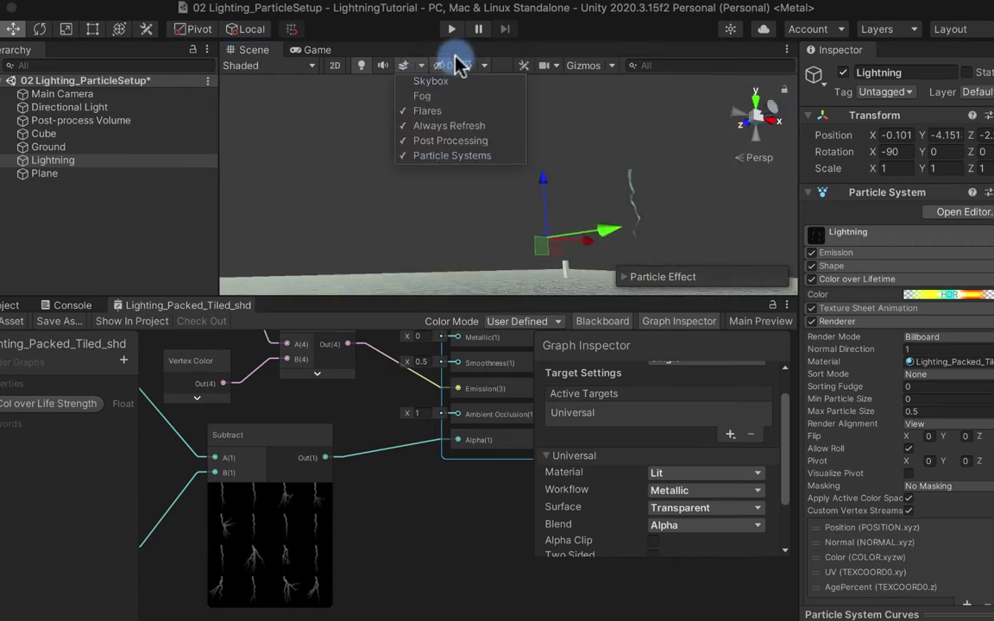
pyautogui.click(543, 177)
pyautogui.click(543, 245)
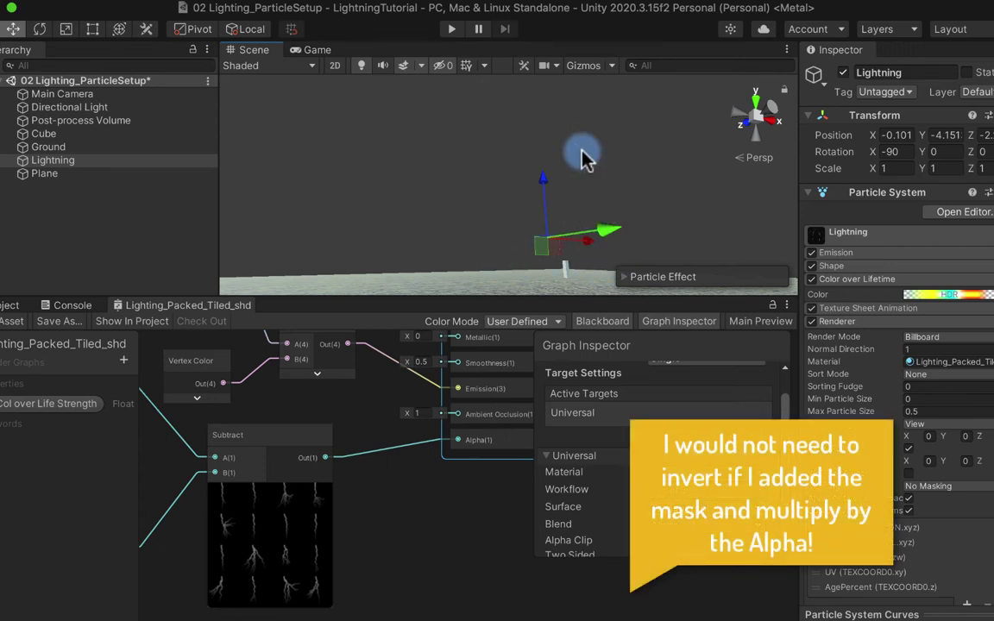
# Step: Add a One Minus node fed by Split B and wire its output into Subtract's B
pyautogui.click(293, 395)
pyautogui.scroll(-1, 293, 405)
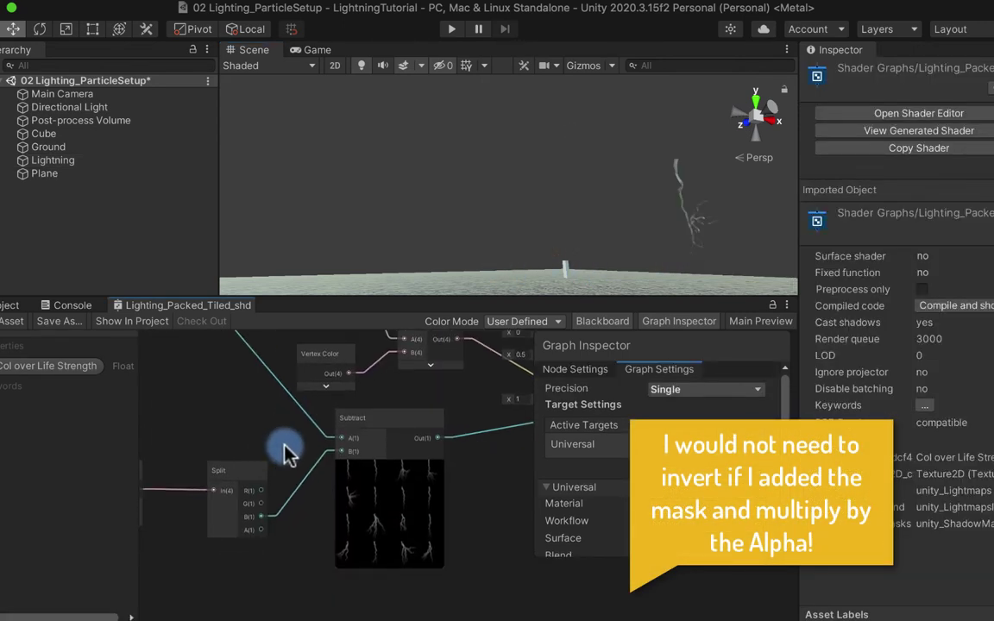
pyautogui.moveTo(289, 453); pyautogui.dragTo(262, 443, button='middle')
pyautogui.moveTo(215, 466); pyautogui.dragTo(164, 470)
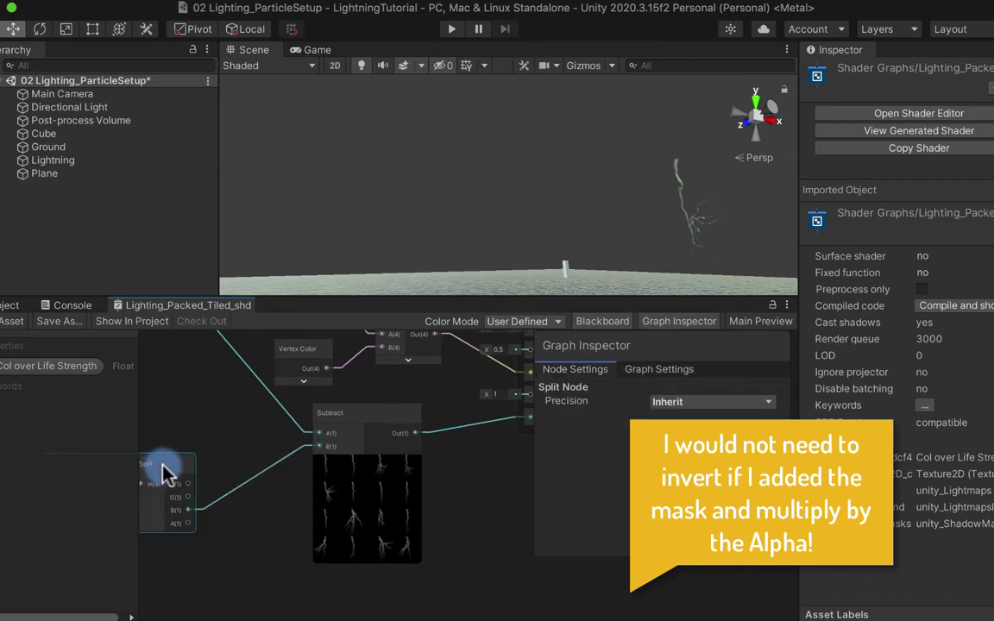
pyautogui.click(237, 435)
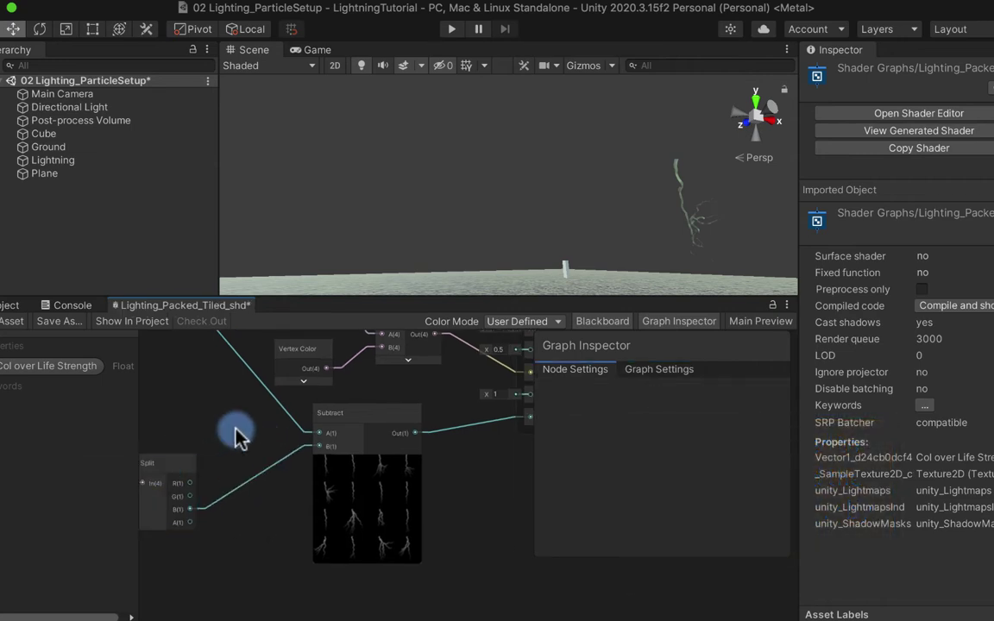
pyautogui.press('space')
pyautogui.write('one')
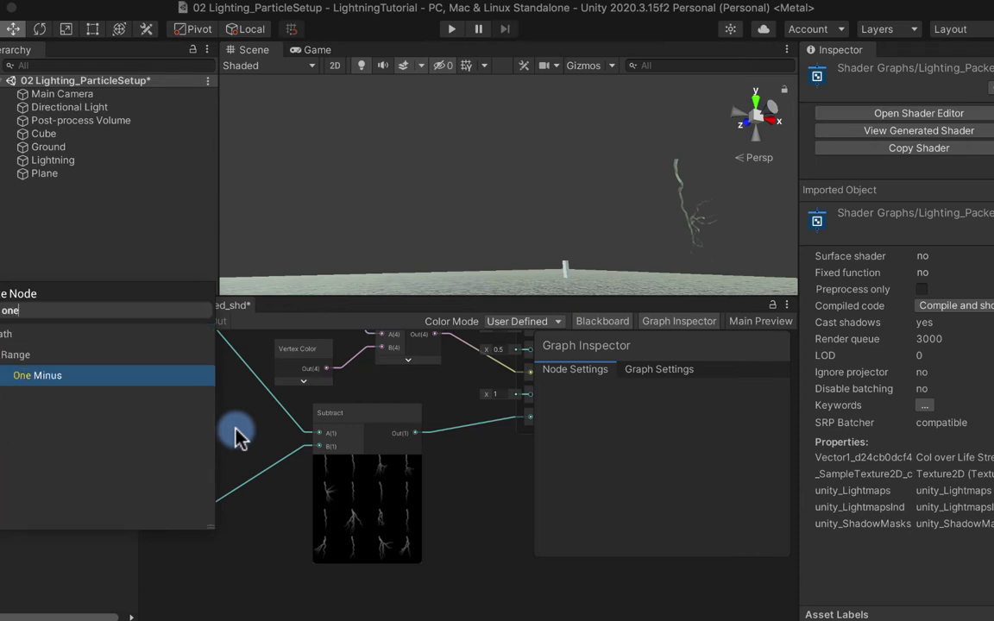
pyautogui.write('mi')
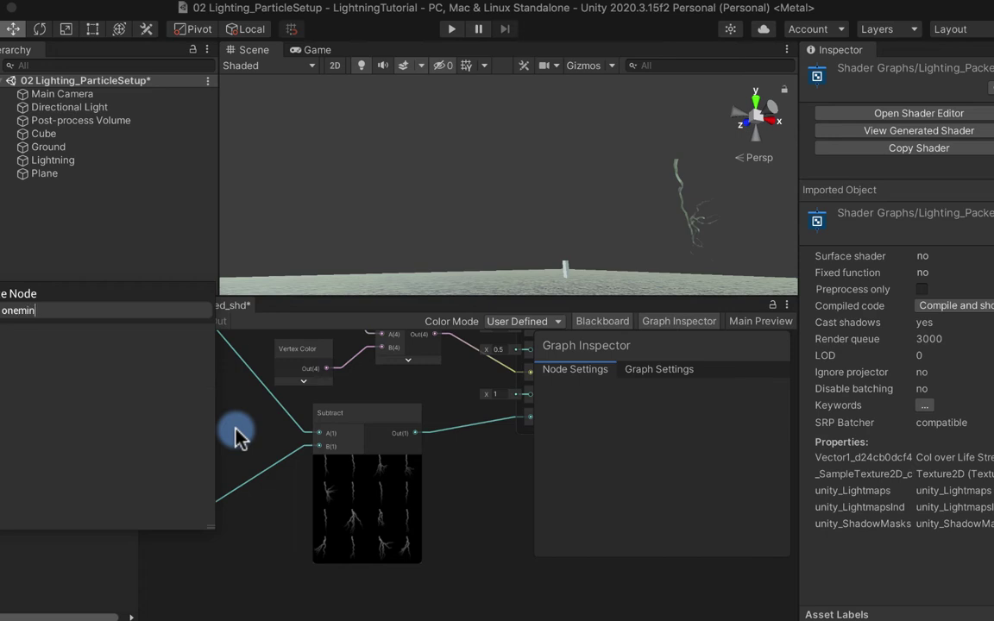
pyautogui.write('n')
pyautogui.press('Return')
pyautogui.scroll(3, 259, 435)
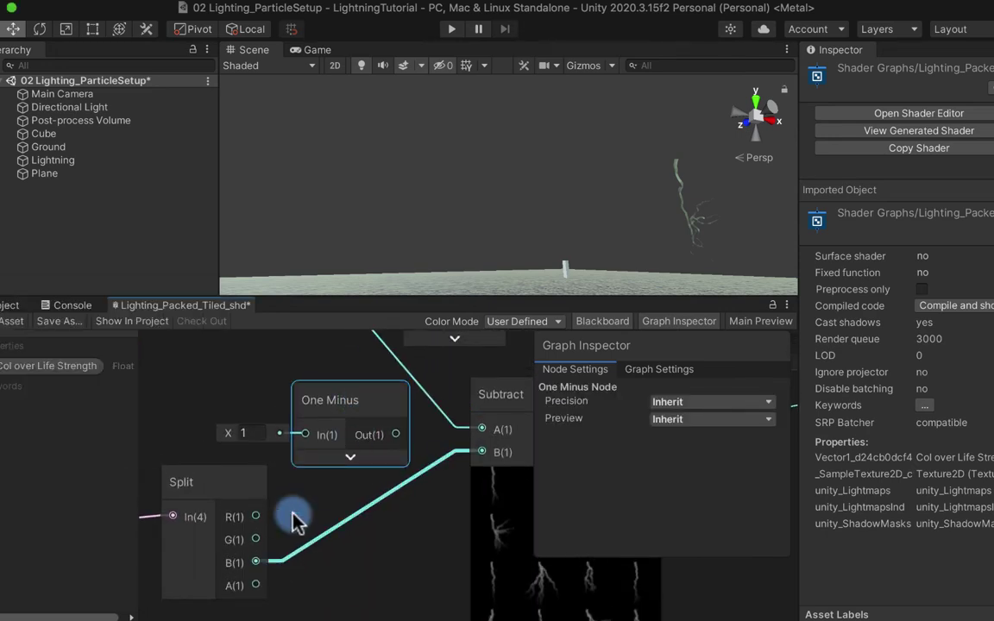
pyautogui.moveTo(256, 562); pyautogui.dragTo(307, 438)
pyautogui.moveTo(399, 435); pyautogui.dragTo(401, 435)
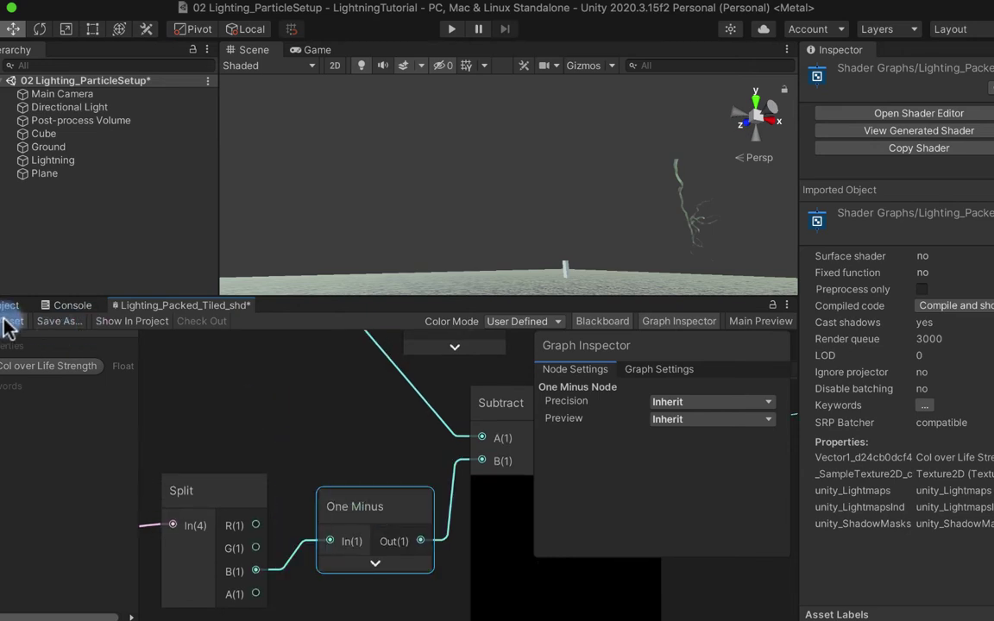
# Step: Save the shader graph asset and select Lightning to preview the result
pyautogui.click(11, 326)
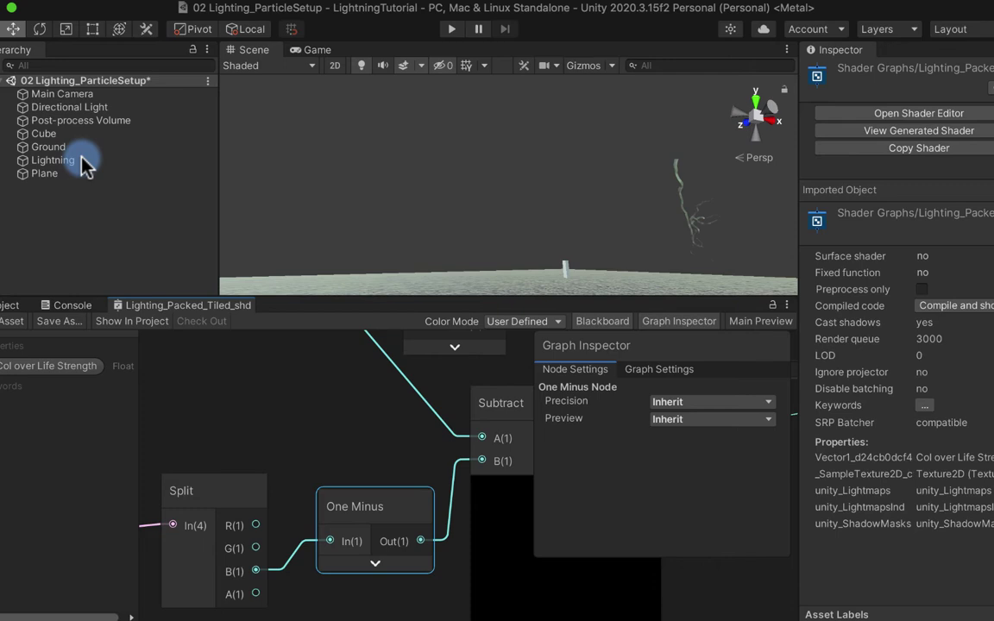
pyautogui.click(52, 160)
pyautogui.scroll(-2, 304, 444)
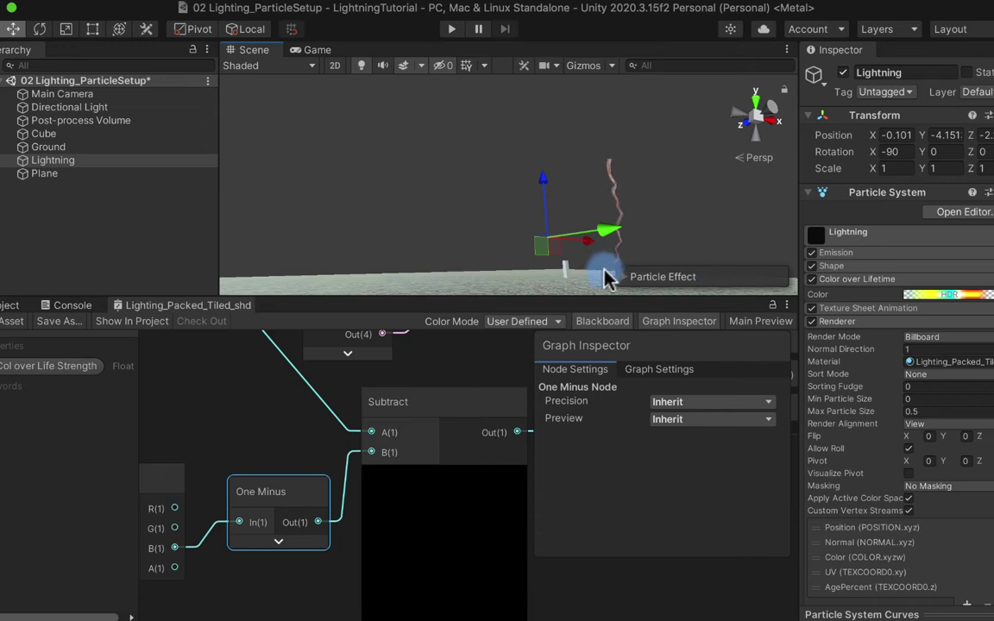
pyautogui.scroll(-3, 422, 339)
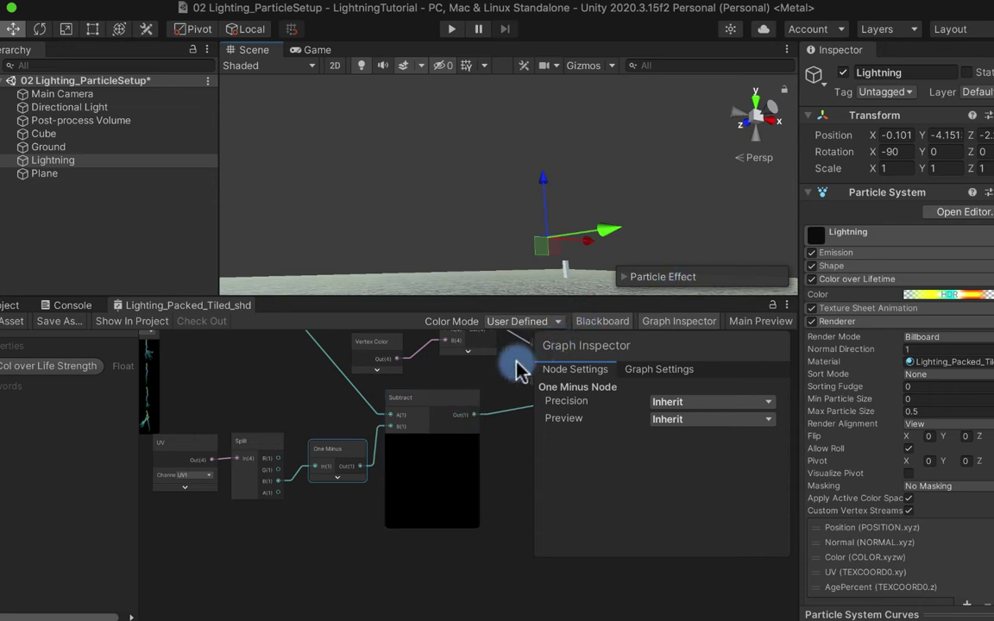
# Step: Collapse the Subtract node's preview and move it down beside One Minus
pyautogui.moveTo(489, 369); pyautogui.dragTo(341, 461, button='middle')
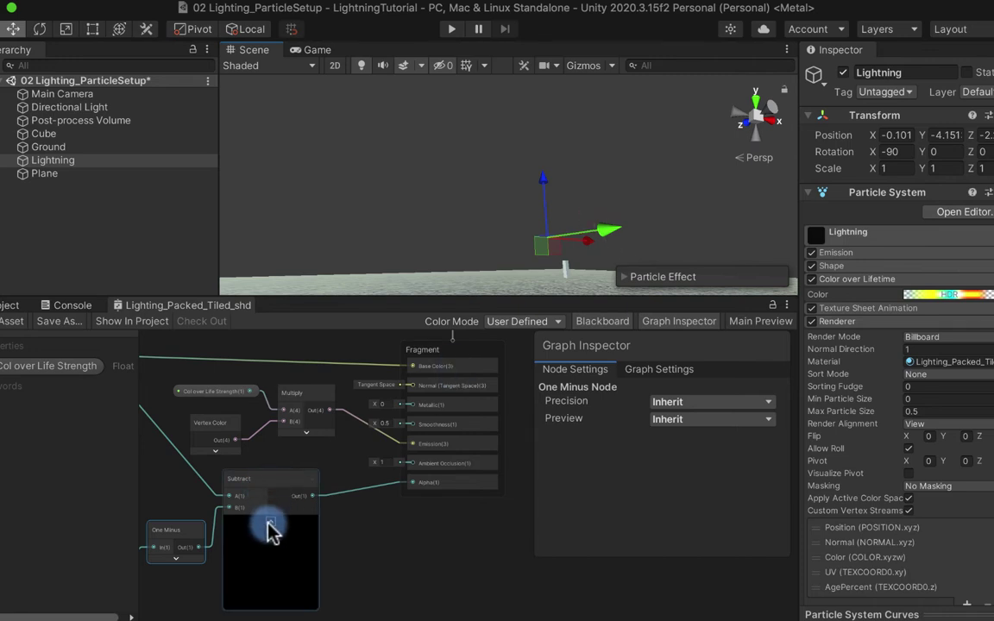
pyautogui.click(270, 593)
pyautogui.moveTo(255, 559); pyautogui.dragTo(250, 537)
pyautogui.click(298, 490)
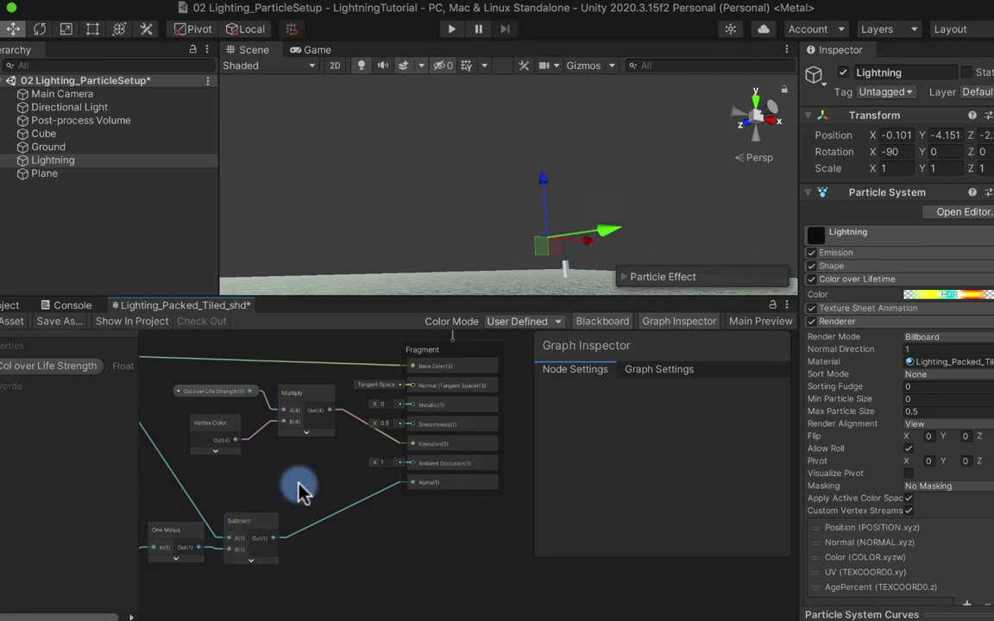
# Step: Insert a Multiply node taking Subtract into its B input and driving Alpha
pyautogui.press('space')
pyautogui.write('multiply')
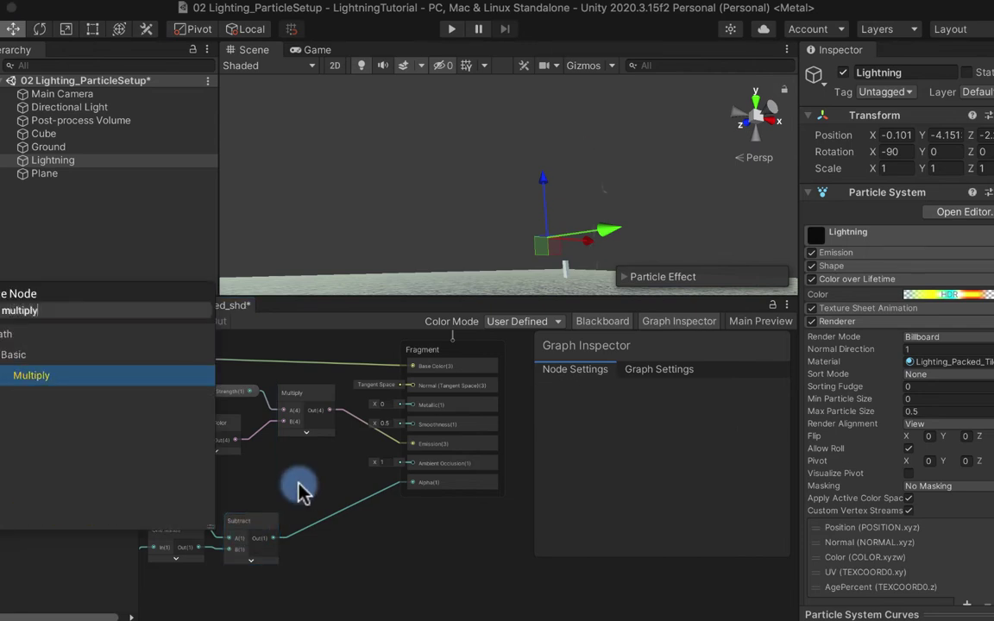
pyautogui.press('Escape')
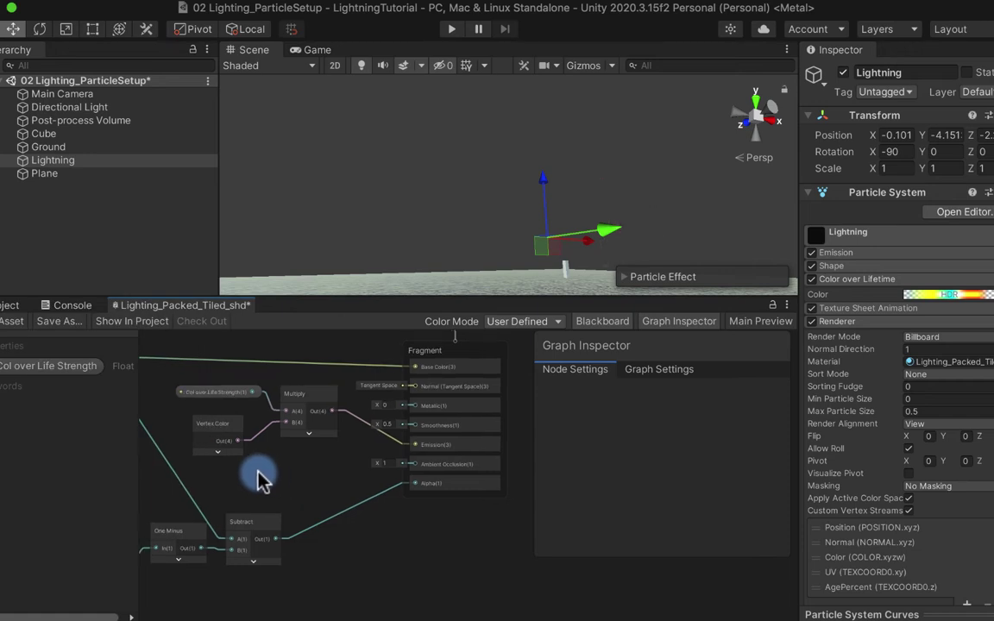
pyautogui.moveTo(261, 477); pyautogui.dragTo(427, 496, button='middle')
pyautogui.moveTo(195, 337); pyautogui.dragTo(487, 502)
pyautogui.moveTo(487, 502); pyautogui.dragTo(282, 494, button='middle')
pyautogui.scroll(3, 233, 539)
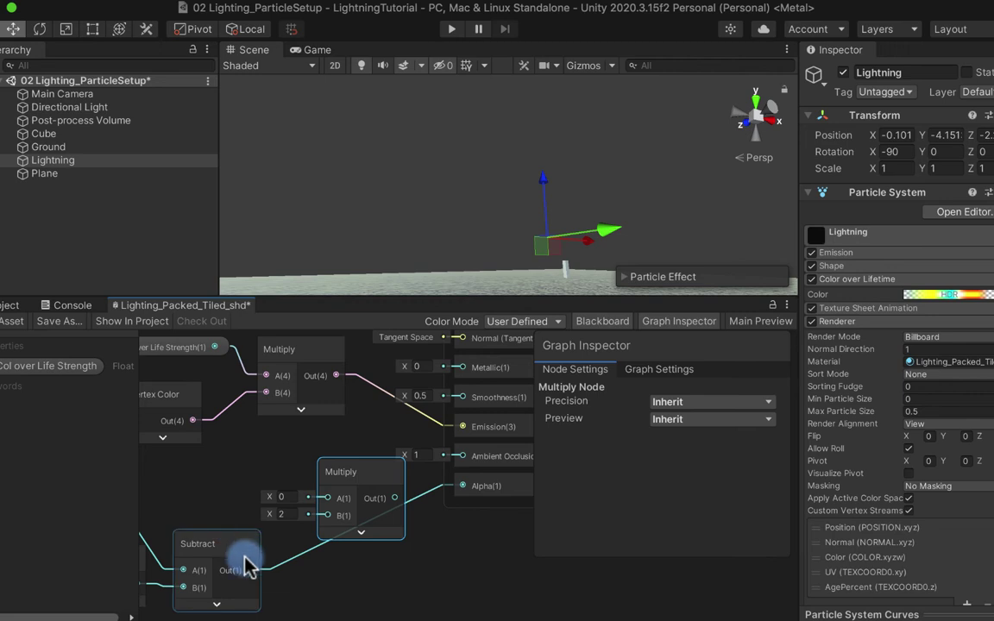
pyautogui.moveTo(245, 565); pyautogui.dragTo(327, 516)
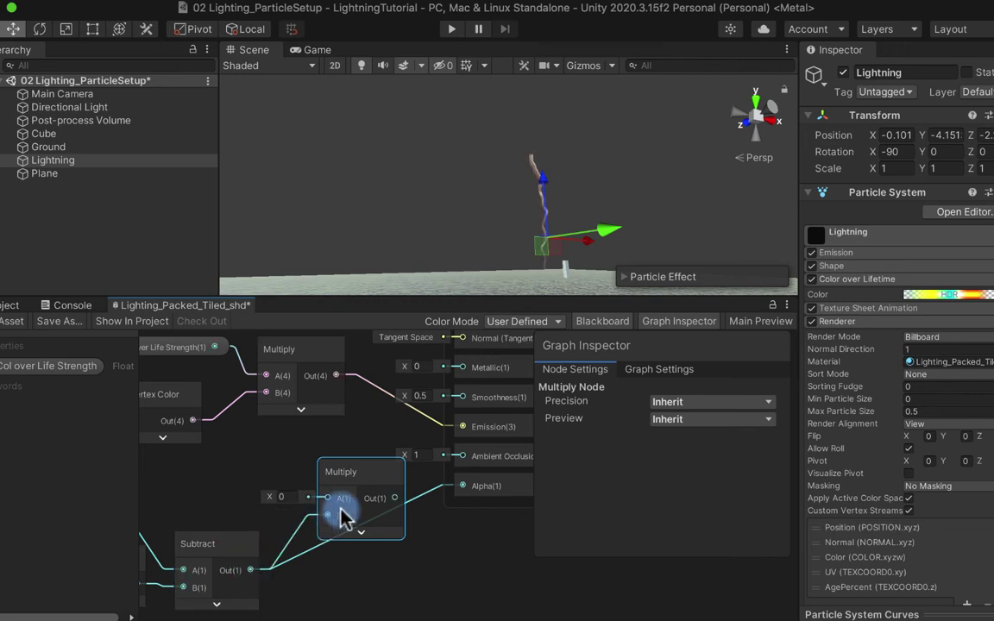
pyautogui.moveTo(407, 500); pyautogui.dragTo(462, 485)
# Step: Add a new Float property in the Blackboard
pyautogui.moveTo(116, 345); pyautogui.dragTo(118, 369)
pyautogui.click(123, 360)
pyautogui.click(128, 395)
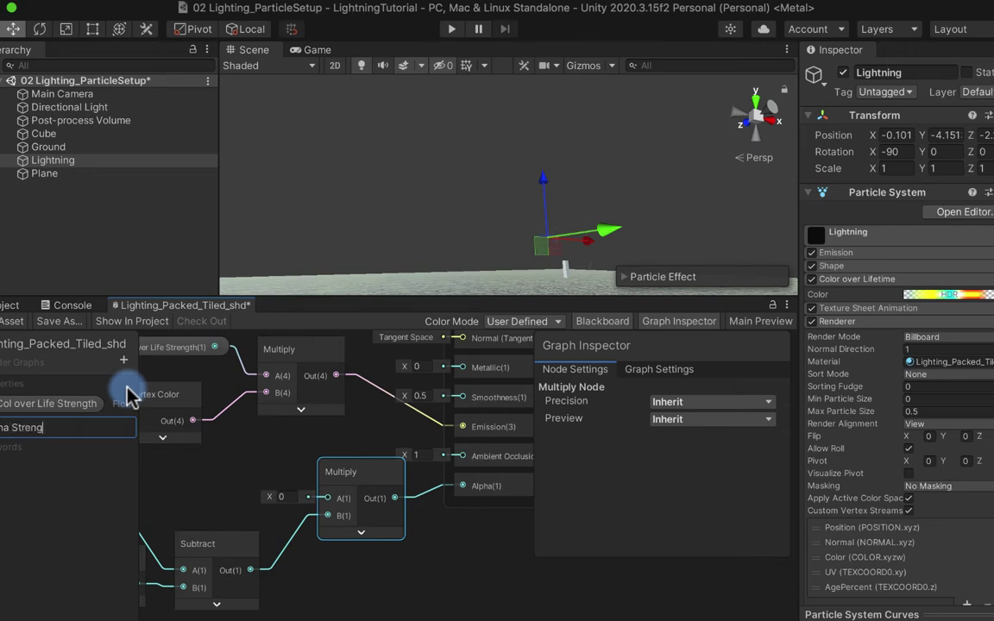
# Step: Name the property Alpha Strength and place it on the graph
pyautogui.write('th')
pyautogui.press('Return')
pyautogui.moveTo(35, 427); pyautogui.dragTo(250, 479)
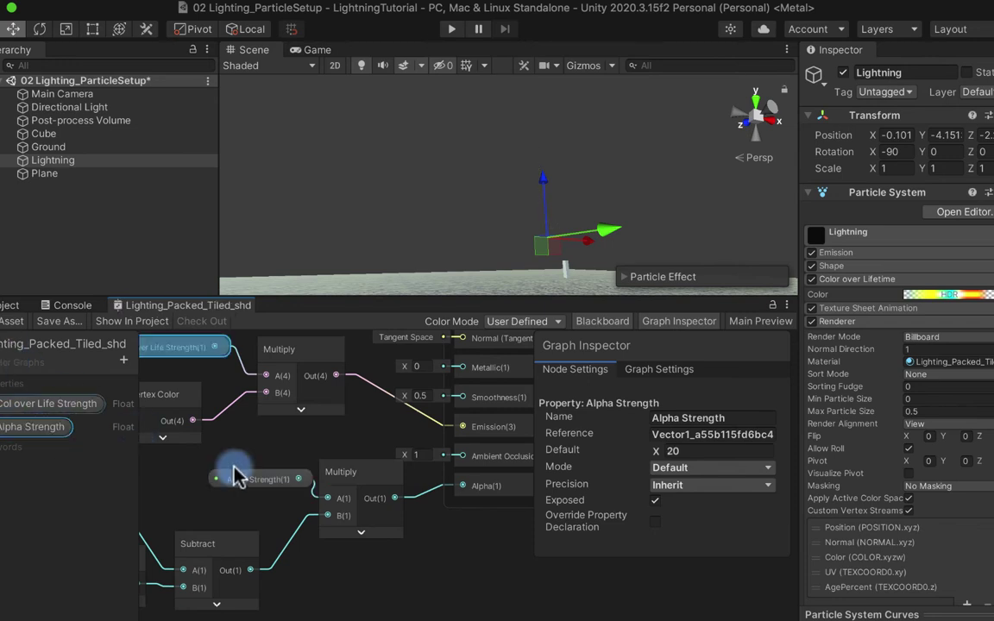
# Step: Set Alpha Strength's default value to 5 and save the shader graph
pyautogui.click(251, 481)
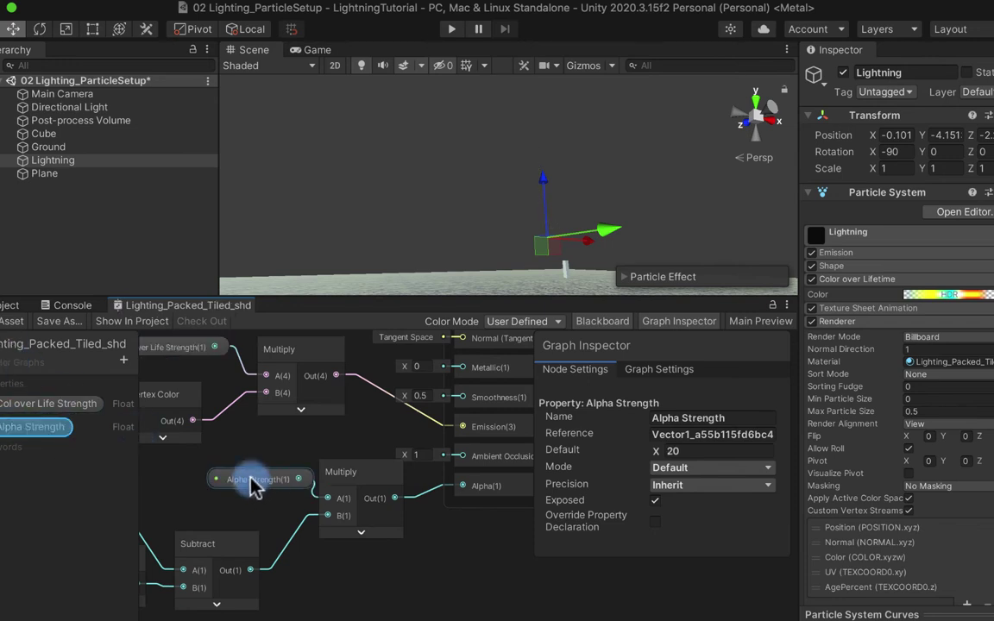
pyautogui.click(671, 473)
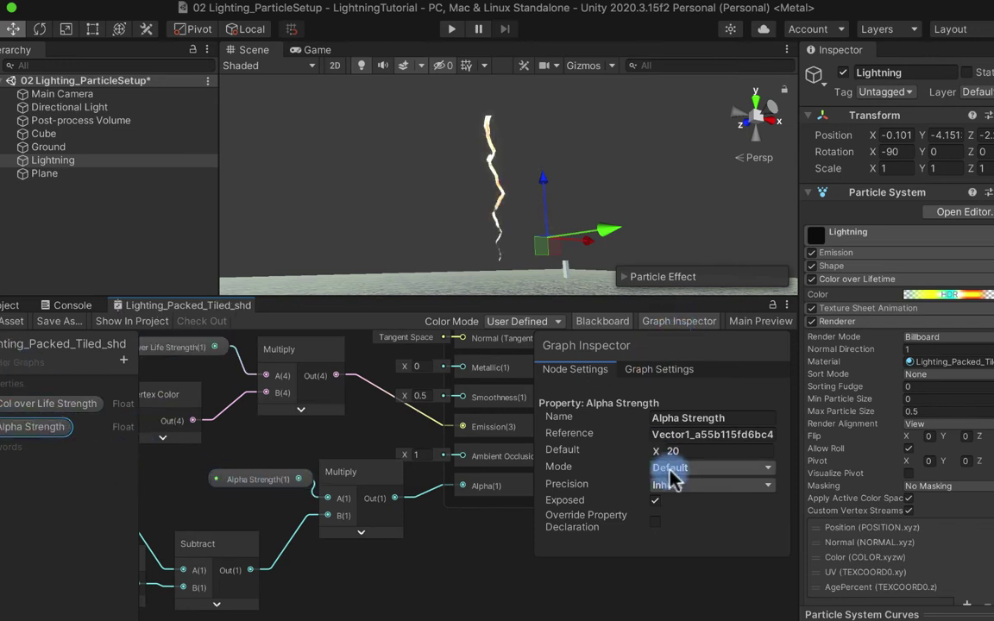
pyautogui.click(679, 450)
pyautogui.write('5')
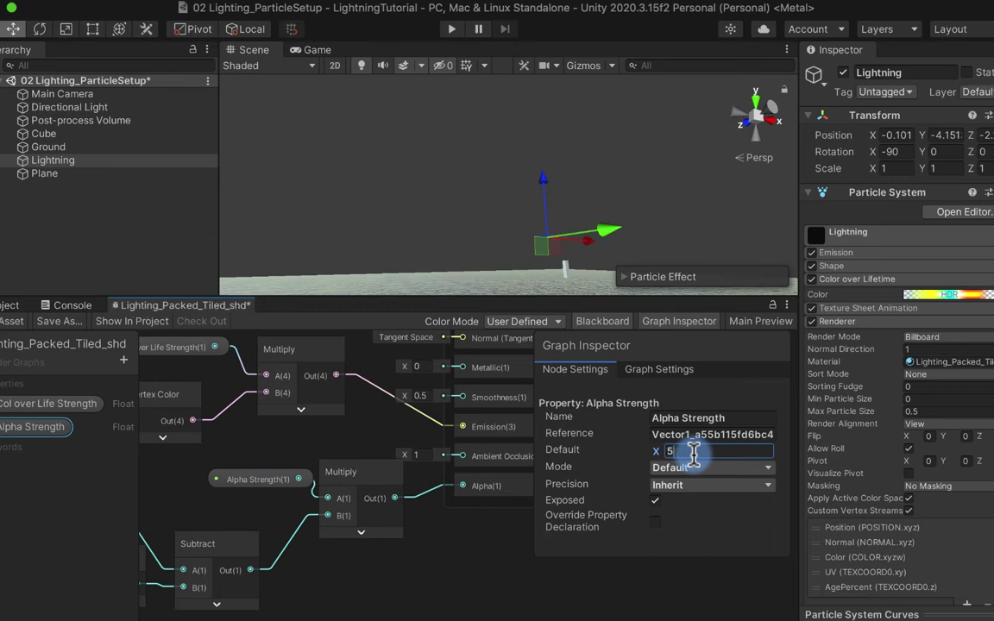
pyautogui.click(11, 322)
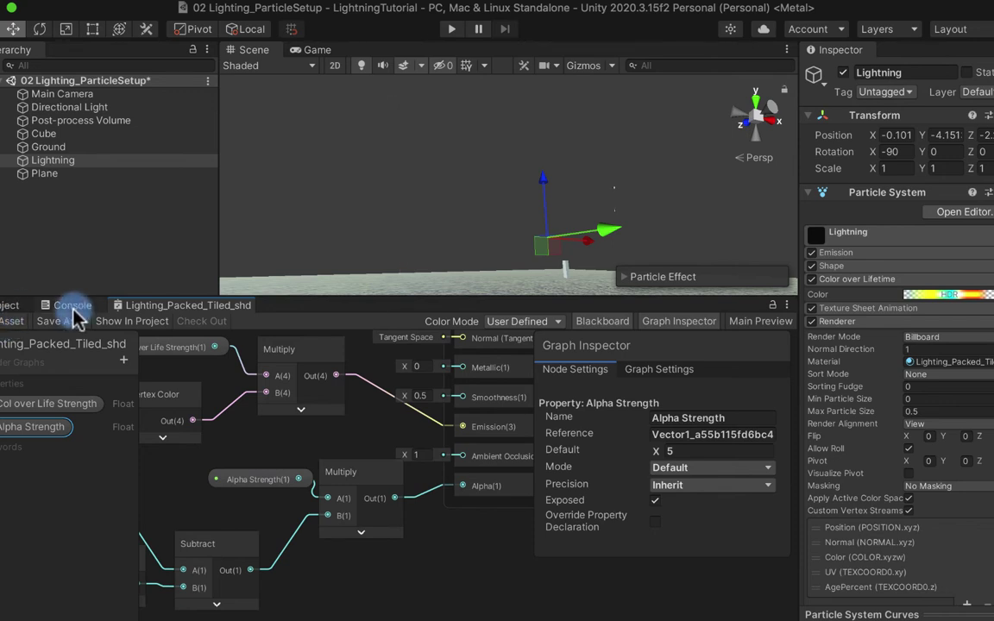
pyautogui.click(477, 386)
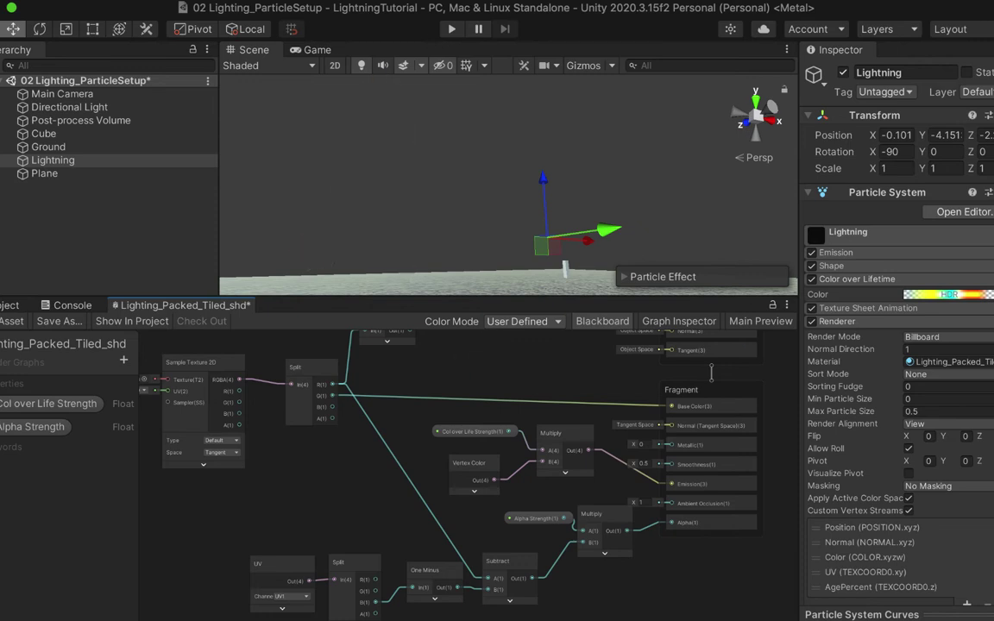
# Step: Lower the Lightning particle system's Start Lifetime from 5 to 2 in the main module
pyautogui.click(833, 232)
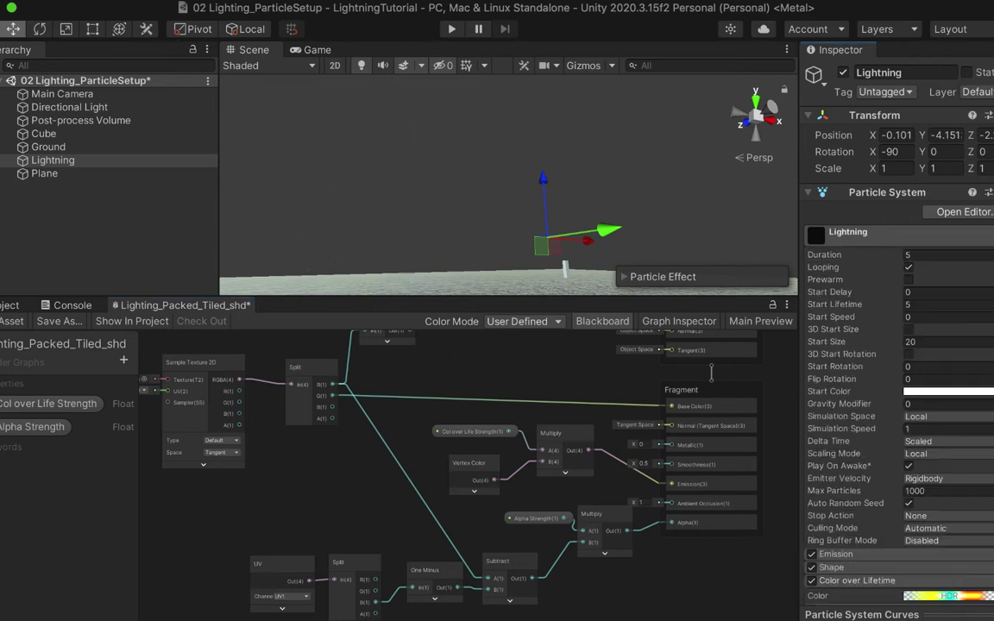
pyautogui.click(922, 306)
pyautogui.write('2')
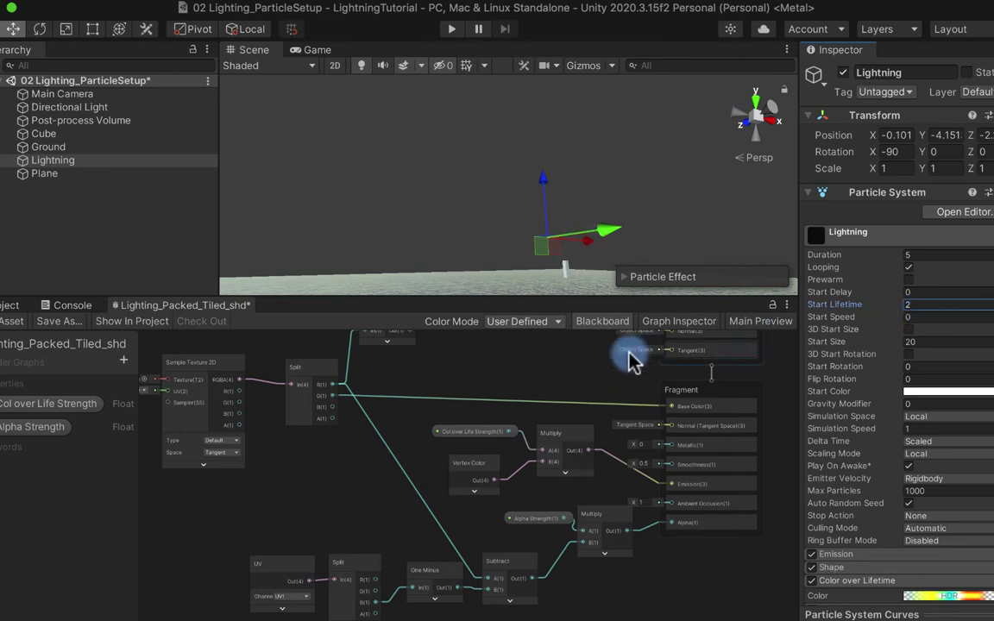
pyautogui.scroll(4, 448, 379)
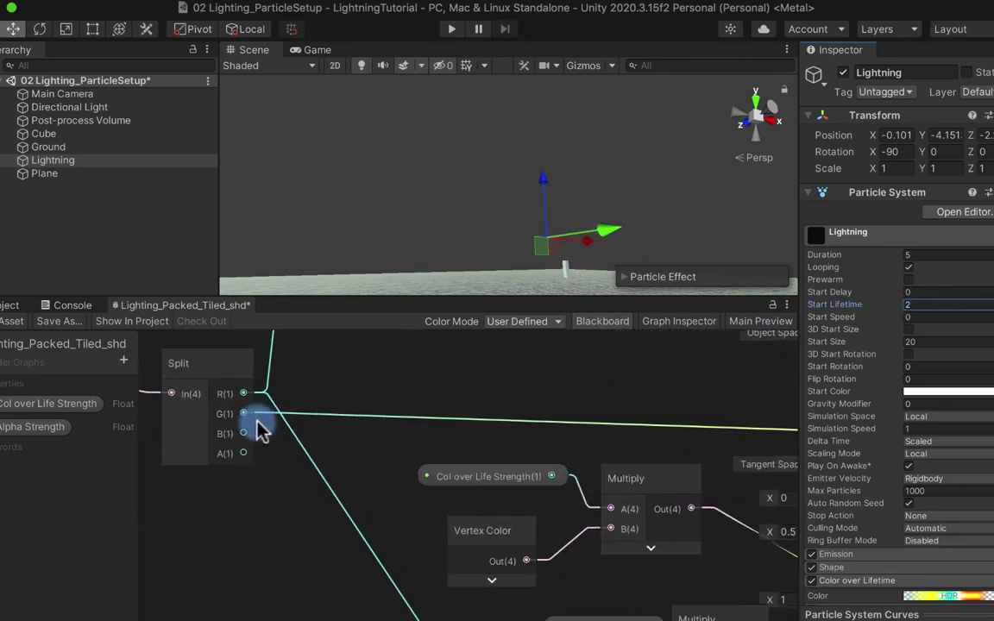
pyautogui.moveTo(613, 399); pyautogui.dragTo(524, 400, button='middle')
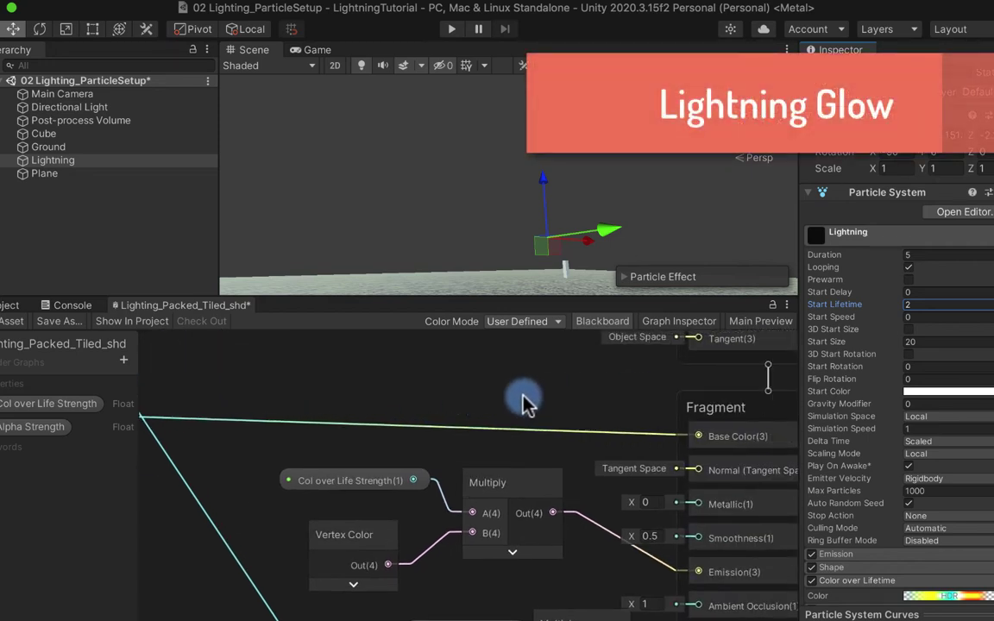
# Step: Add a Multiply node and a Color node to the shader graph
pyautogui.scroll(-3, 552, 392)
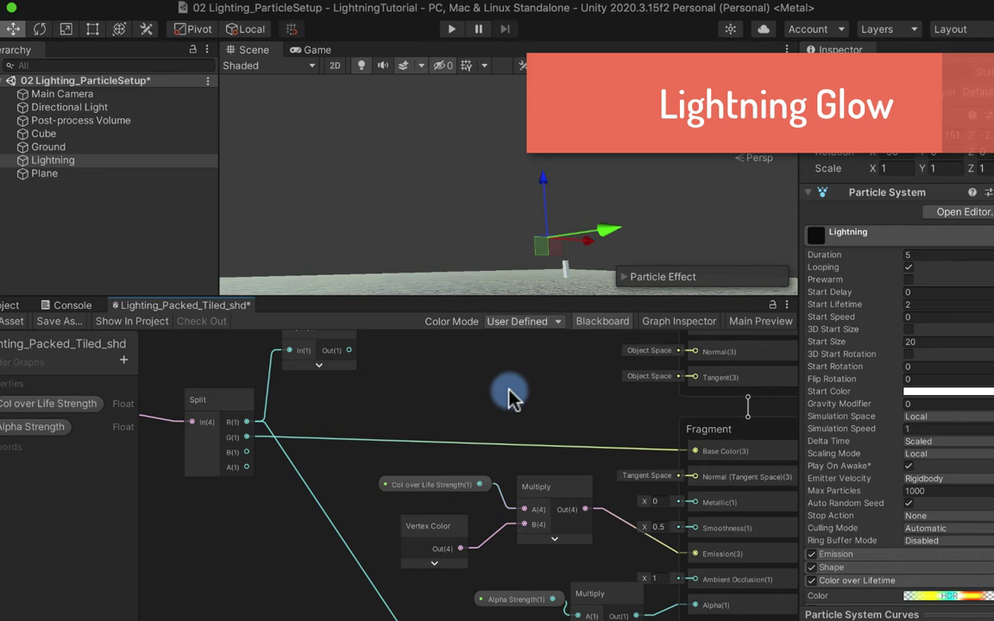
pyautogui.press('space')
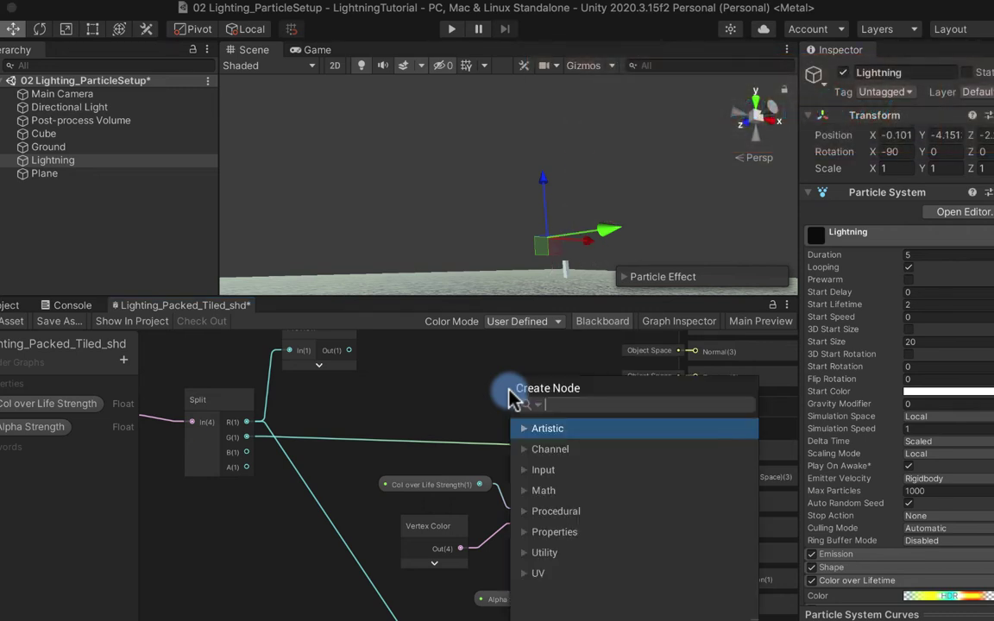
pyautogui.write('mult')
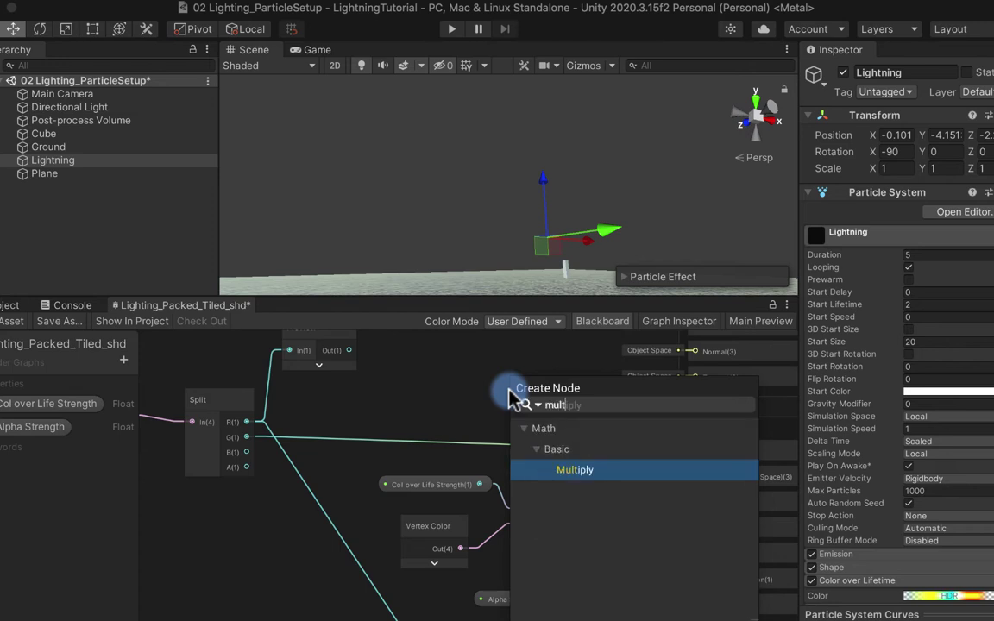
pyautogui.press('Return')
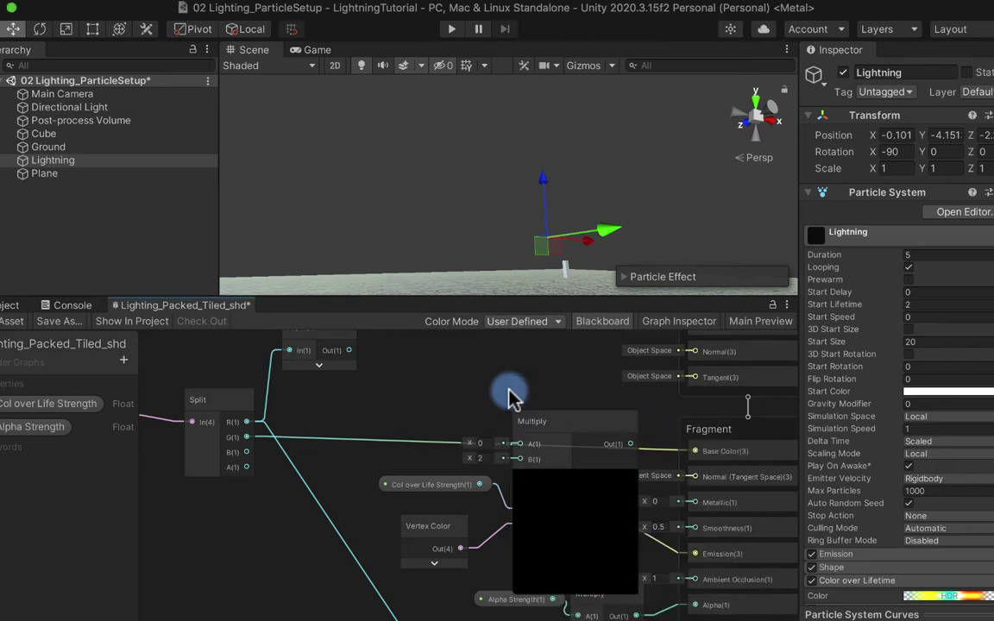
pyautogui.press('space')
pyautogui.write('color')
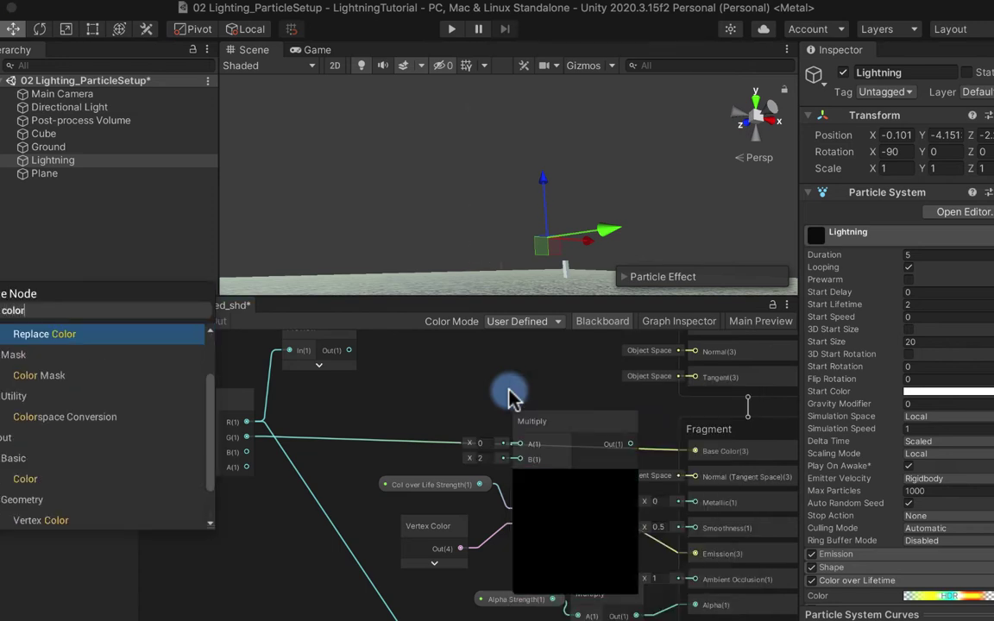
pyautogui.click(25, 479)
# Step: Switch the Color node to HDR mode and set it to a bright cyan
pyautogui.scroll(2, 501, 466)
pyautogui.click(530, 475)
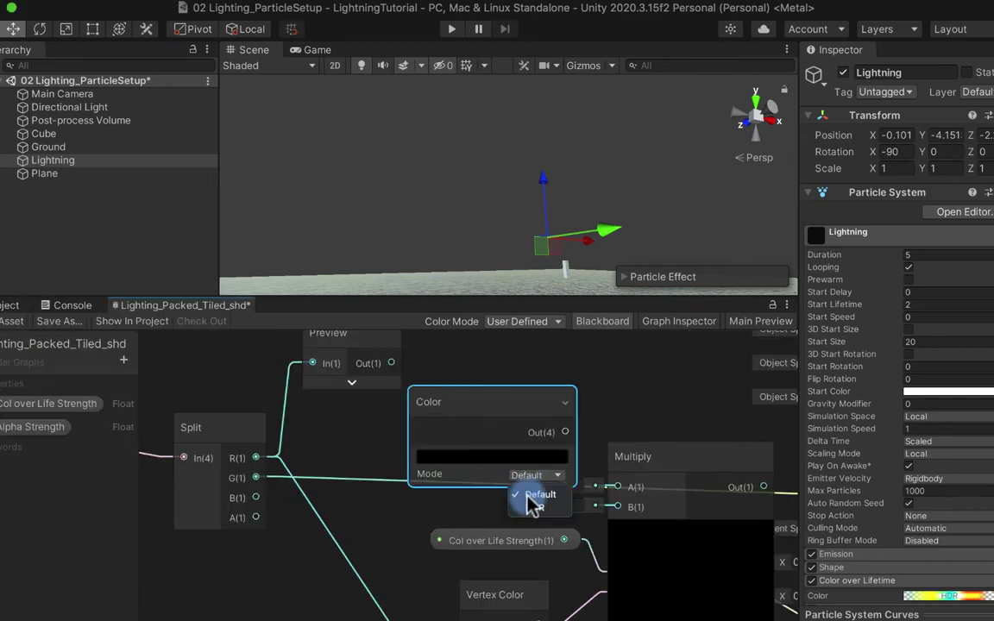
pyautogui.click(533, 504)
pyautogui.click(502, 459)
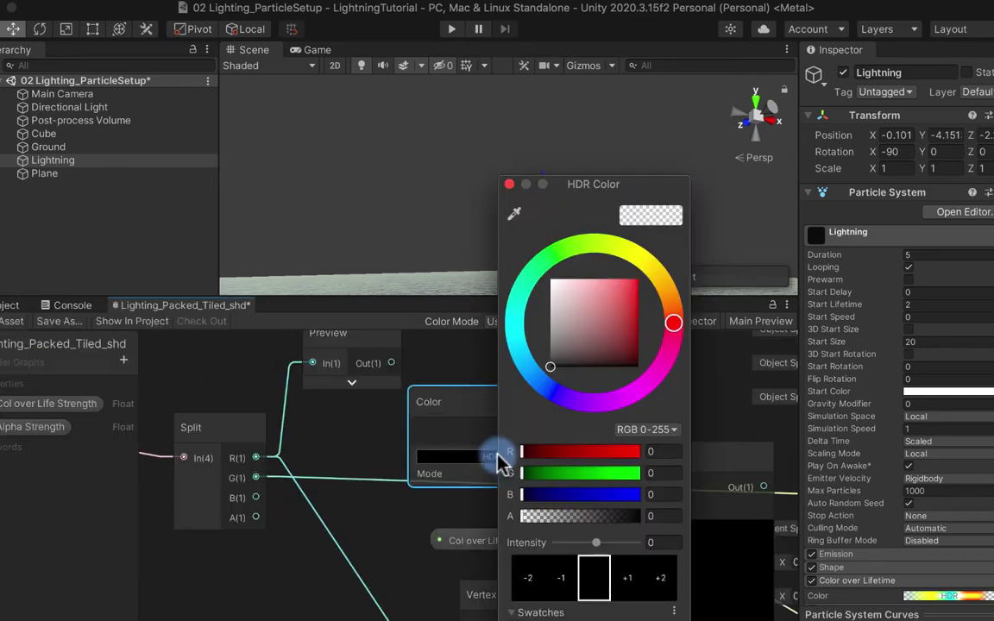
pyautogui.click(587, 319)
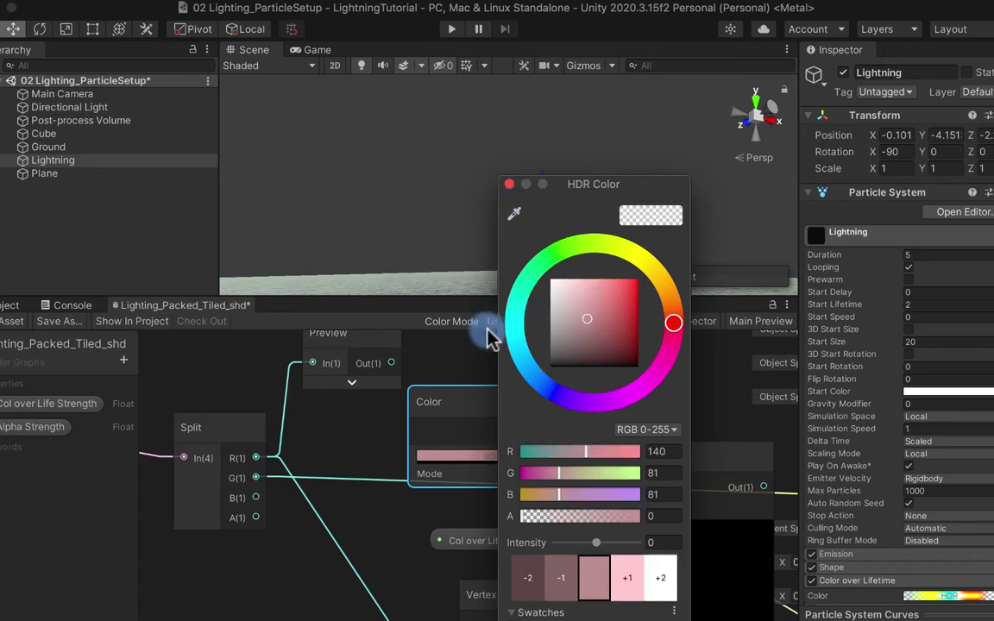
pyautogui.click(520, 330)
pyautogui.click(578, 283)
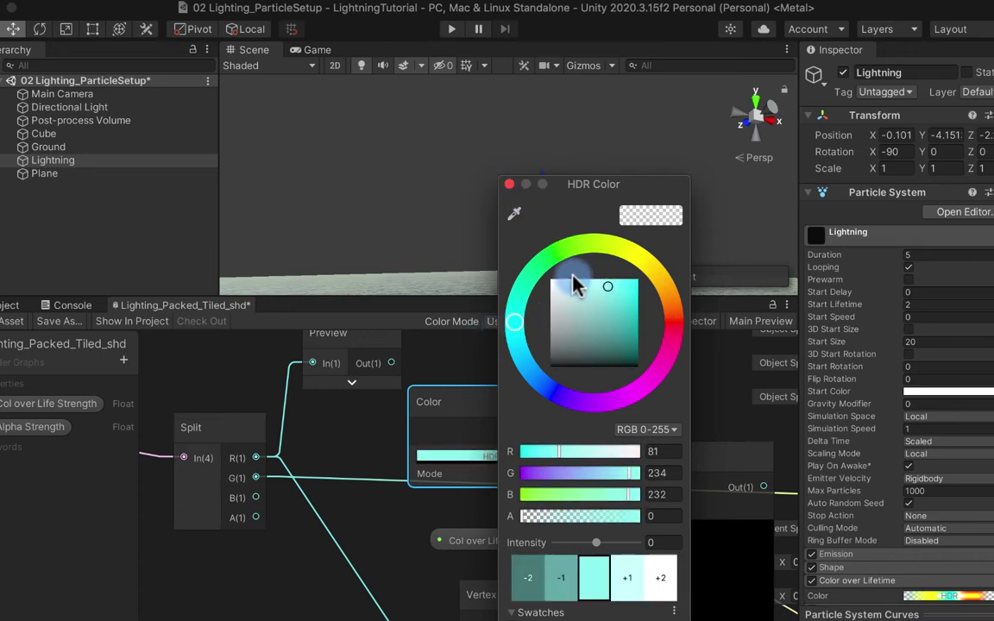
pyautogui.click(509, 184)
# Step: Wire the Color output into Multiply A and the texture's G channel into B
pyautogui.moveTo(565, 433); pyautogui.dragTo(619, 486)
pyautogui.scroll(-2, 602, 390)
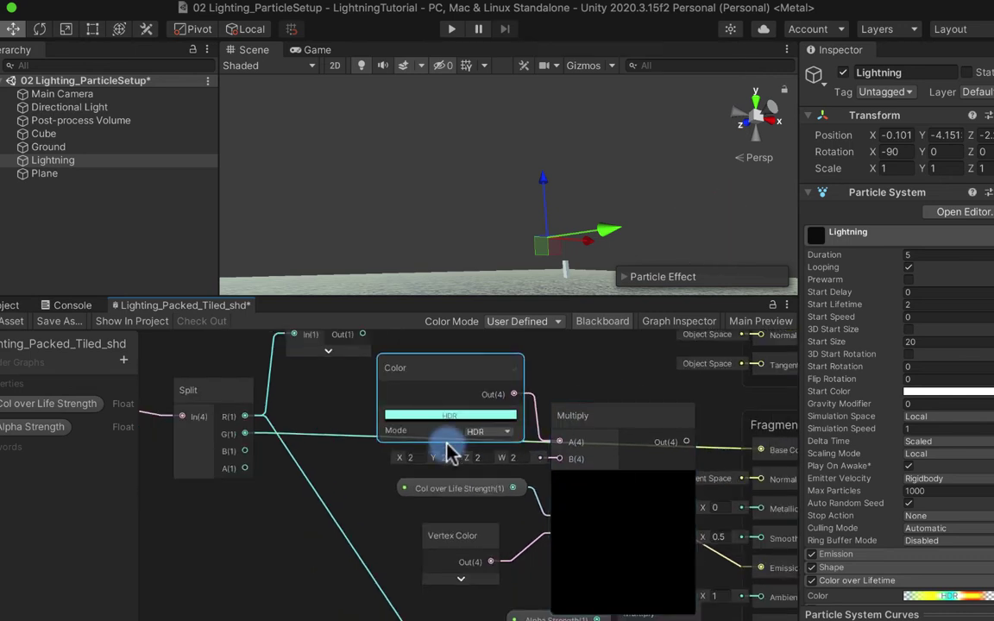
pyautogui.moveTo(245, 434); pyautogui.dragTo(630, 460)
pyautogui.press('f')
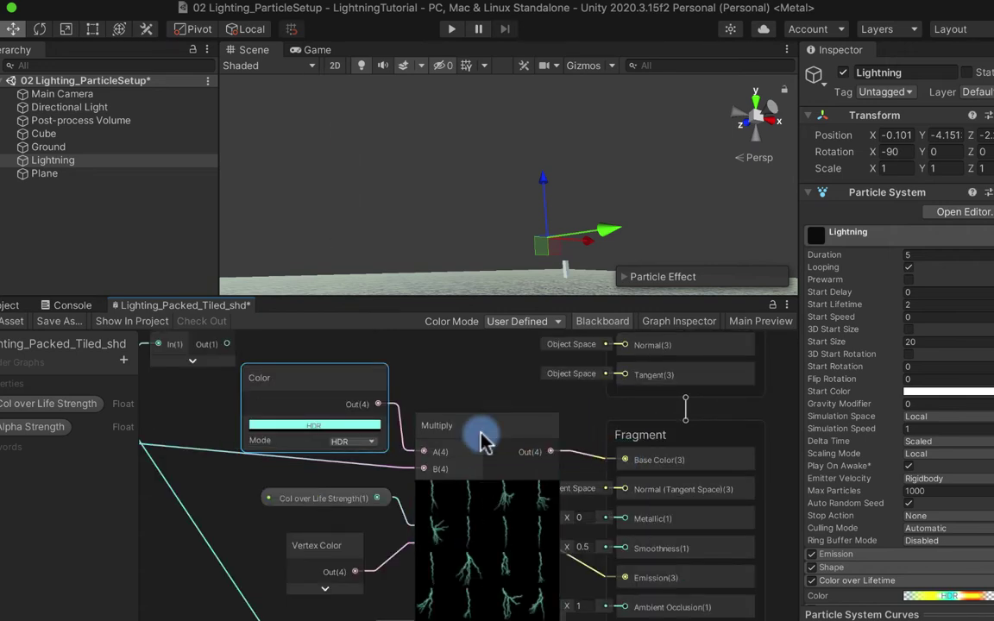
pyautogui.click(488, 493)
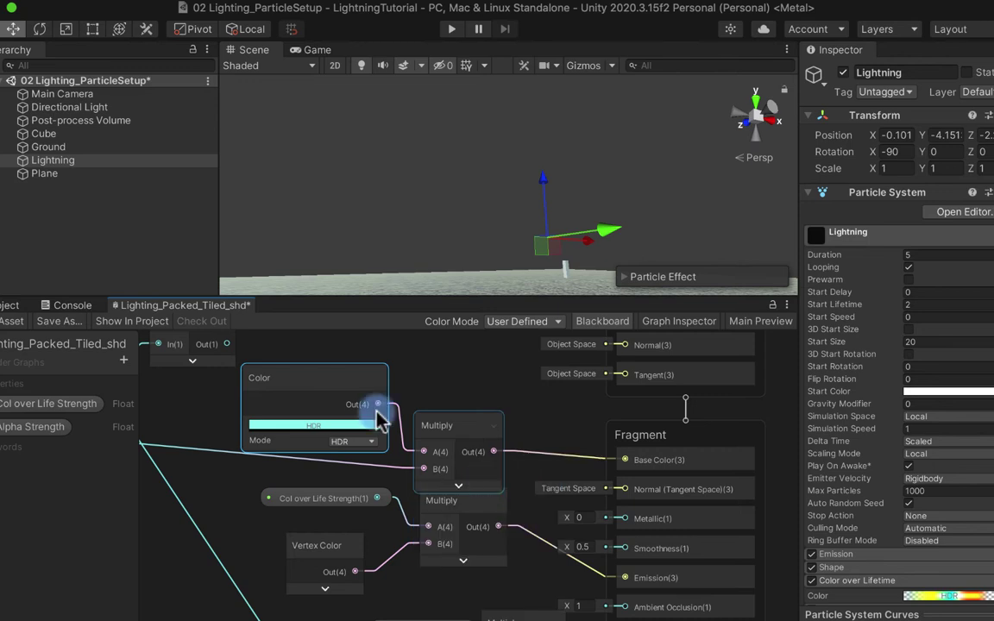
# Step: Convert the Color node into a property named 'Base Color' and save the graph
pyautogui.rightClick(385, 379)
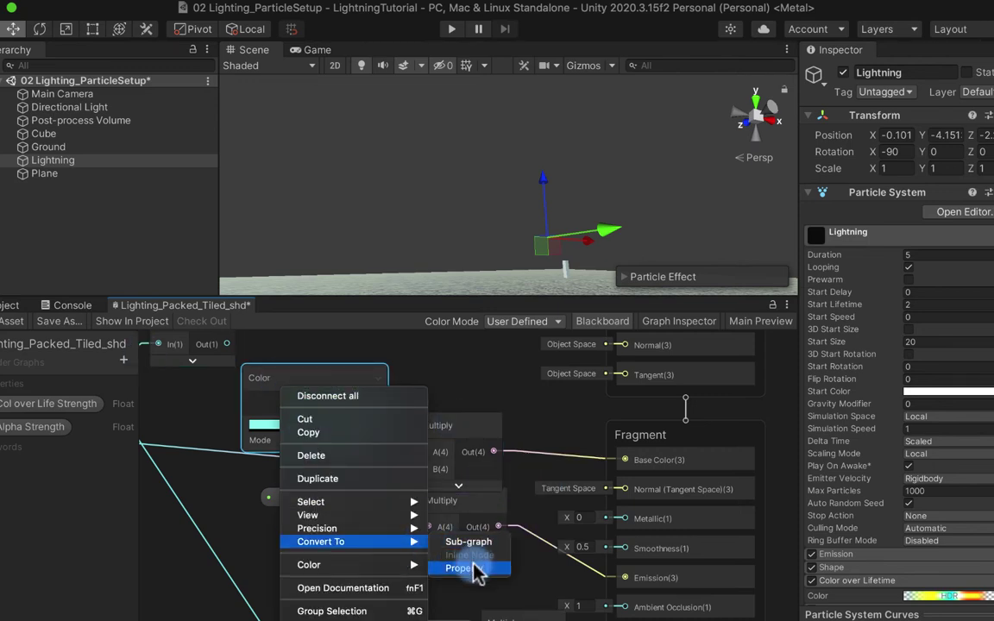
pyautogui.press('Escape')
pyautogui.doubleClick(11, 452)
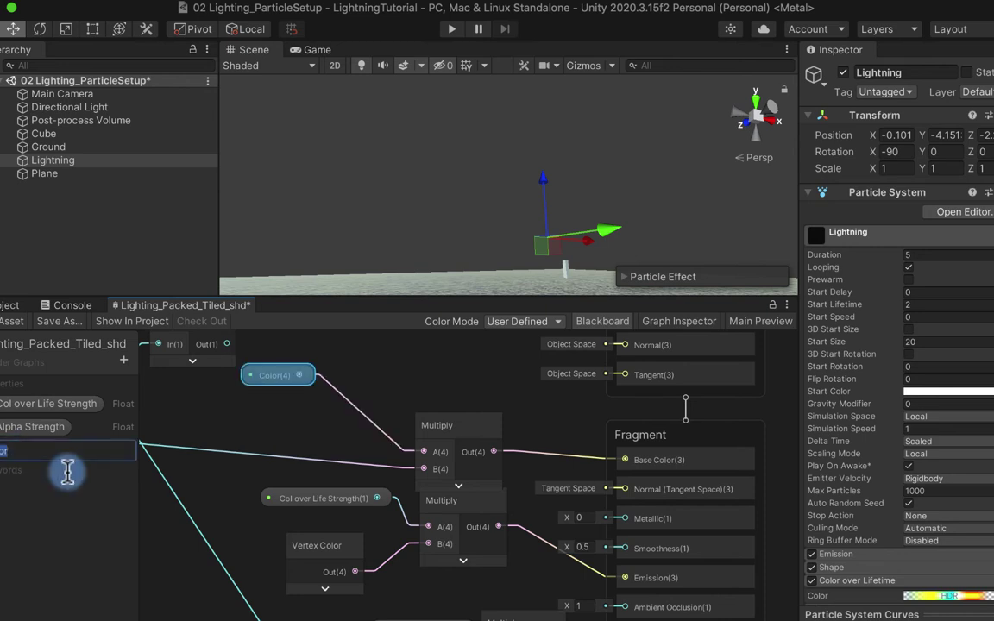
pyautogui.write('Base Color')
pyautogui.press('Return')
pyautogui.click(388, 381)
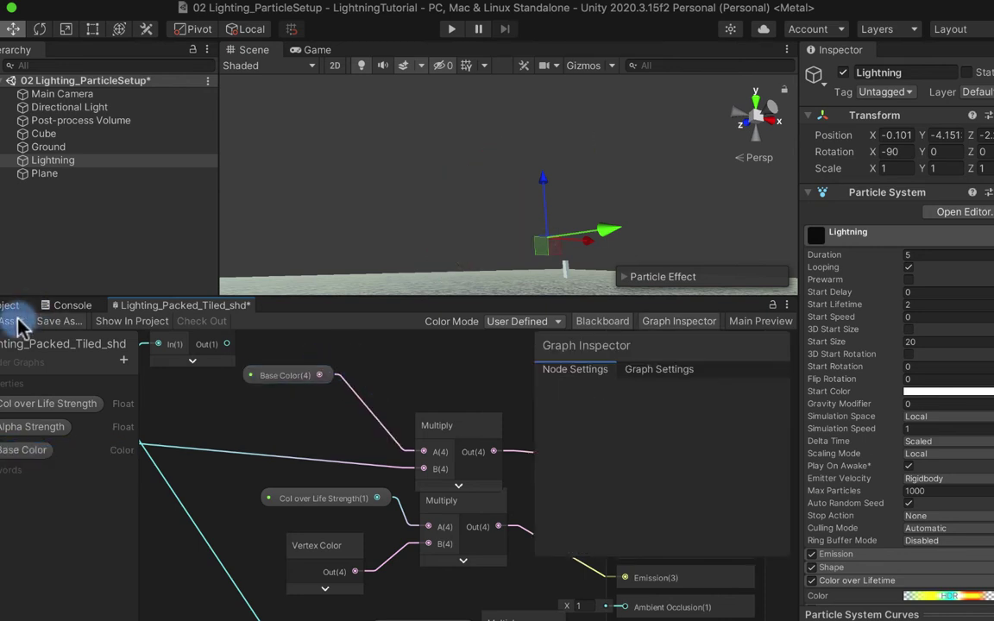
pyautogui.hotkey('ctrl', 's')
# Step: Raise the material's Base Color HDR intensity to 2
pyautogui.scroll(-10, 882, 501)
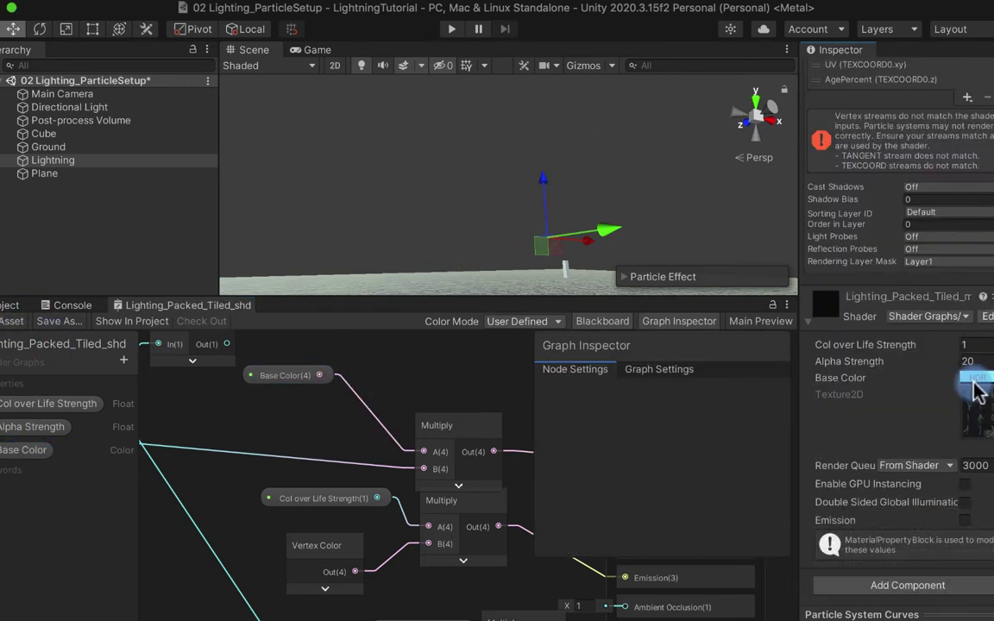
pyautogui.click(975, 379)
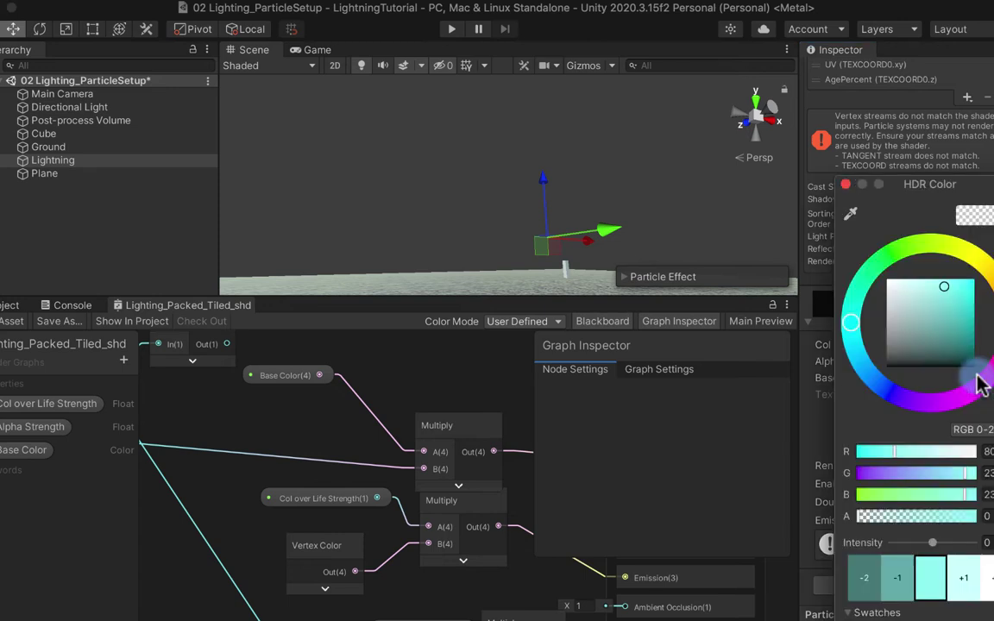
pyautogui.click(963, 577)
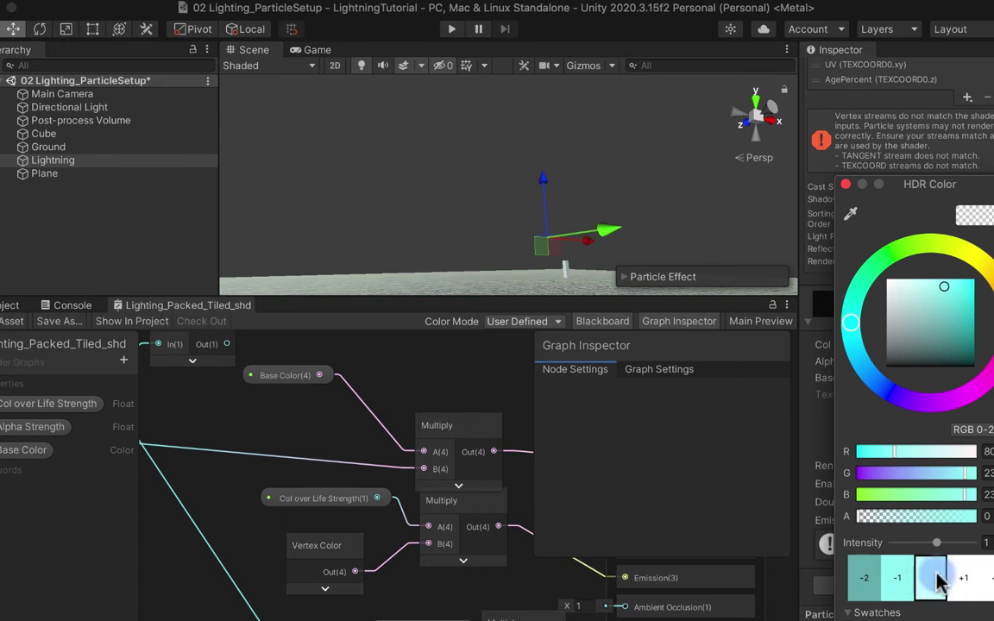
pyautogui.click(964, 585)
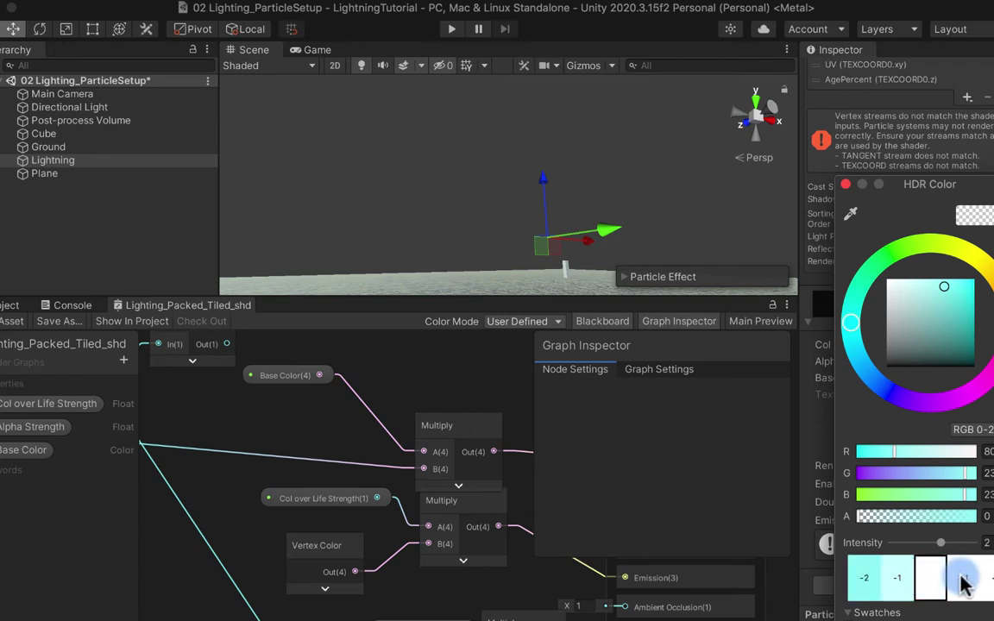
pyautogui.click(612, 142)
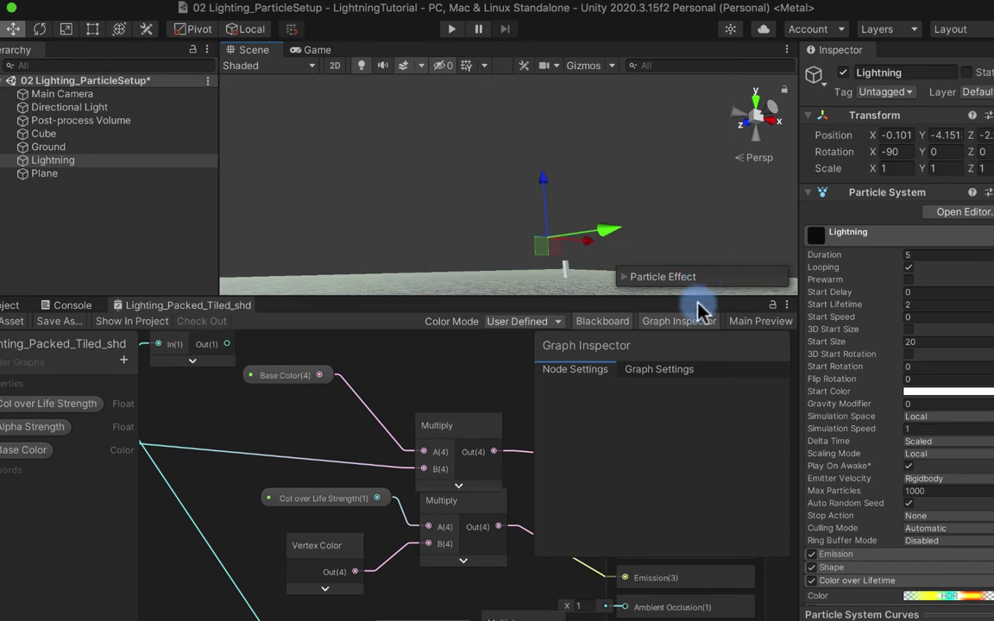
pyautogui.scroll(-10, 855, 373)
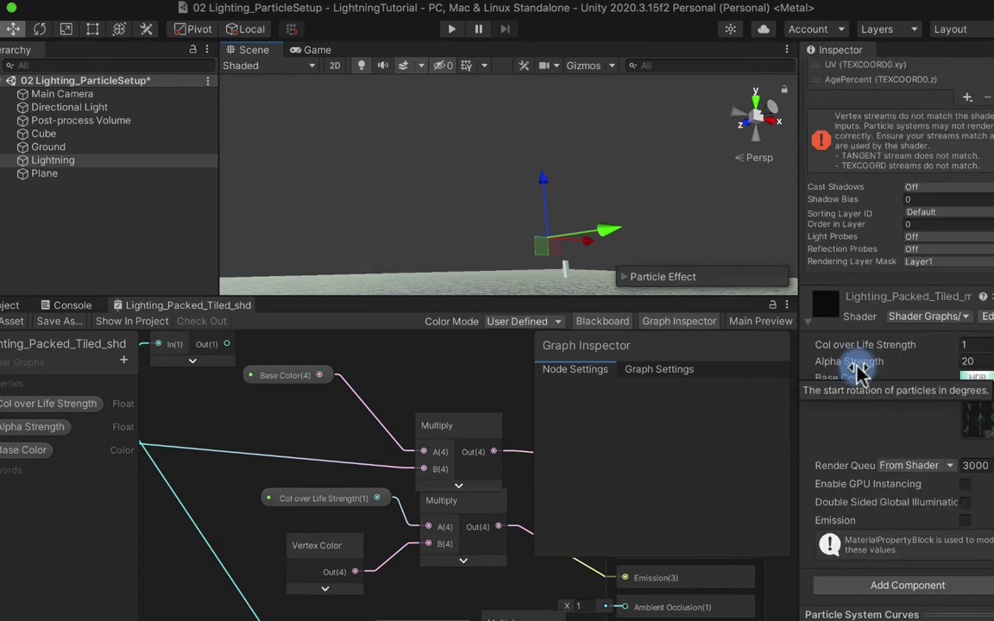
pyautogui.moveTo(397, 406); pyautogui.dragTo(258, 354, button='middle')
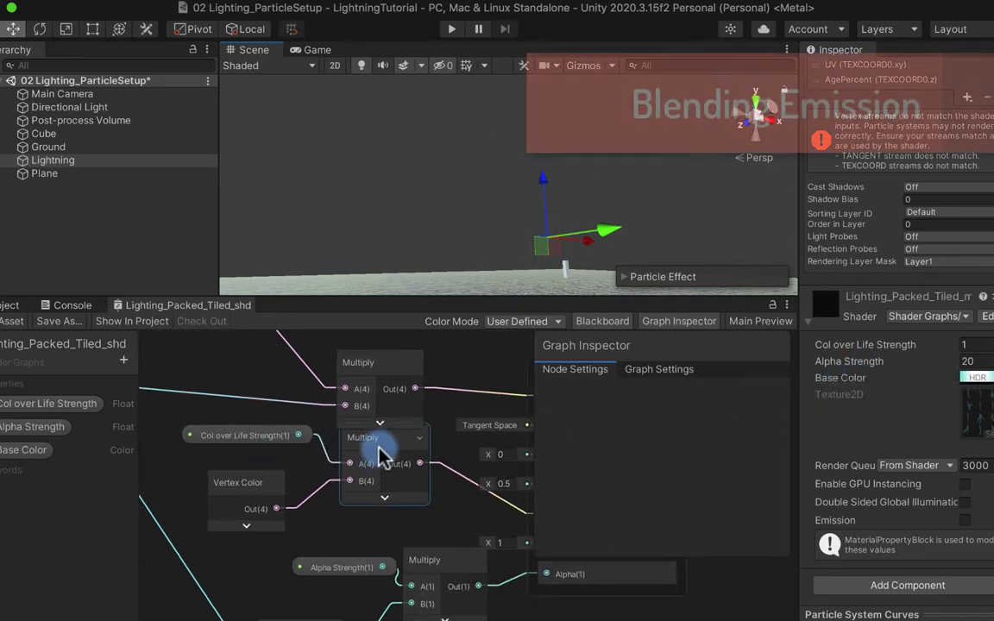
pyautogui.moveTo(380, 454); pyautogui.dragTo(376, 470)
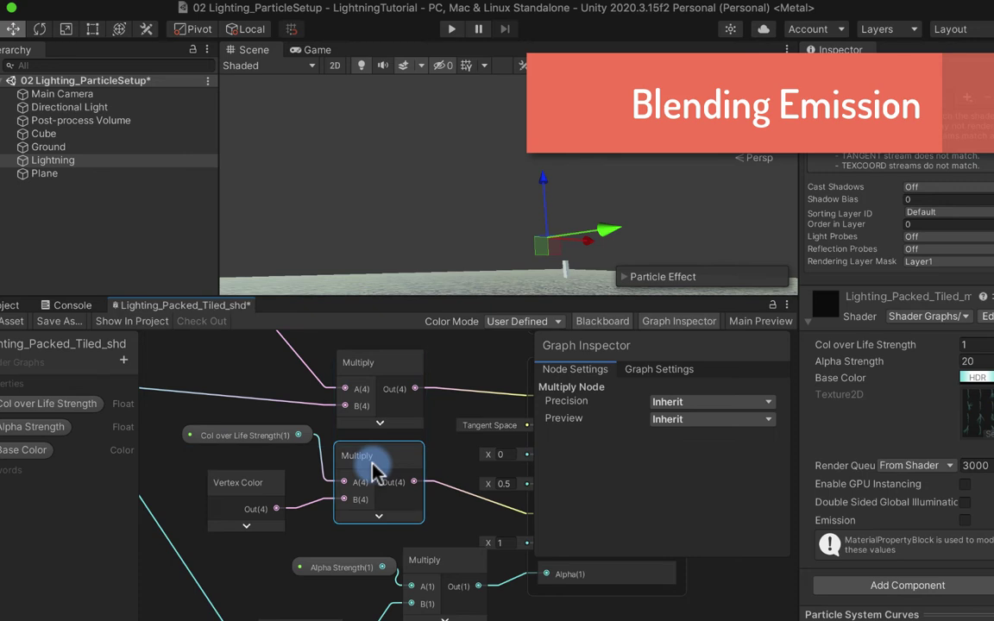
pyautogui.moveTo(379, 414); pyautogui.dragTo(226, 440, button='middle')
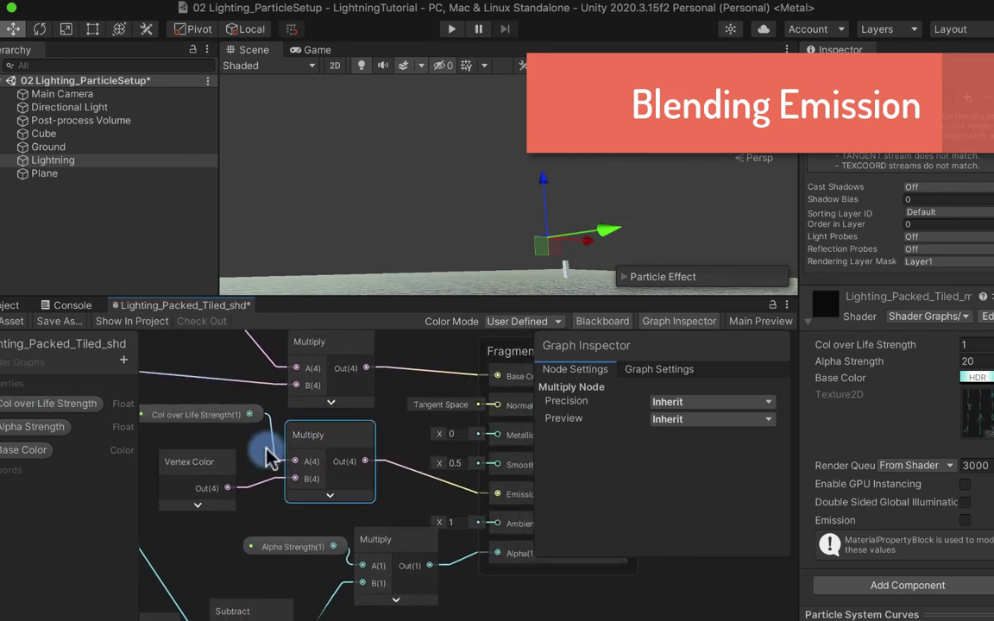
pyautogui.scroll(-2, 289, 466)
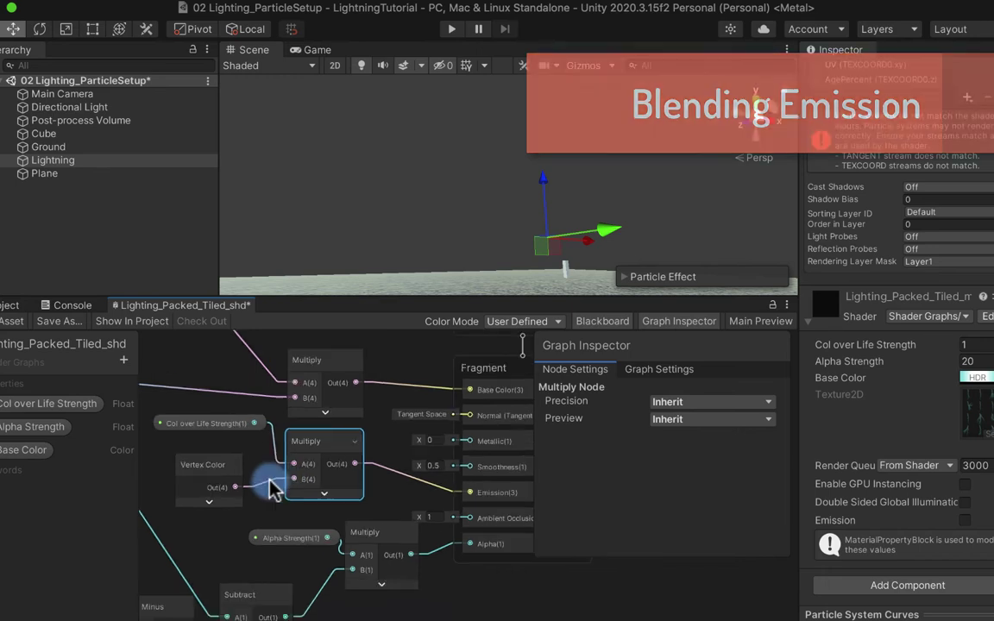
pyautogui.click(209, 461)
pyautogui.moveTo(209, 462); pyautogui.dragTo(212, 459)
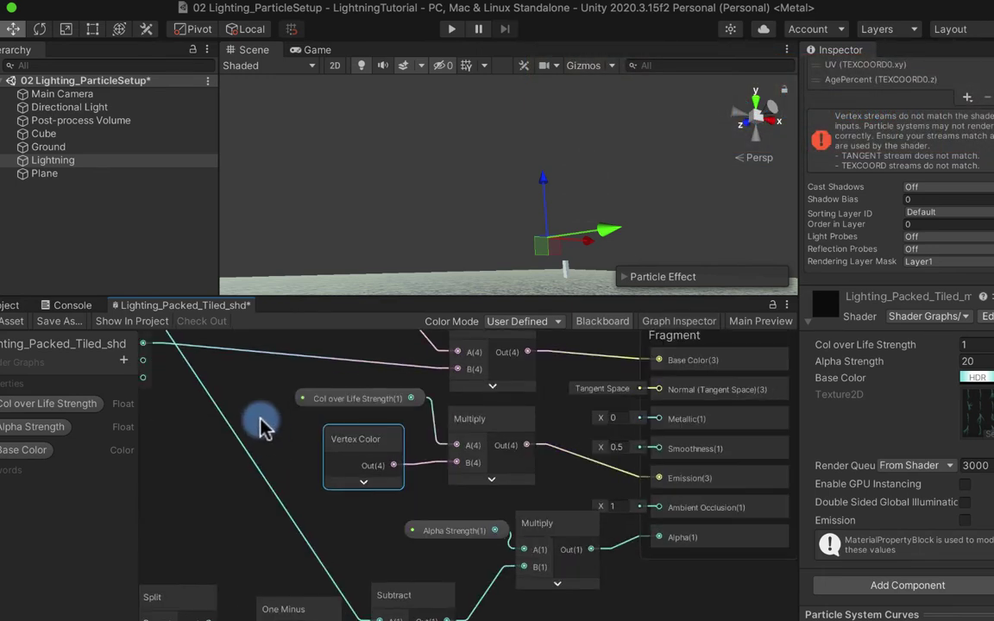
pyautogui.moveTo(264, 422); pyautogui.dragTo(320, 439, button='middle')
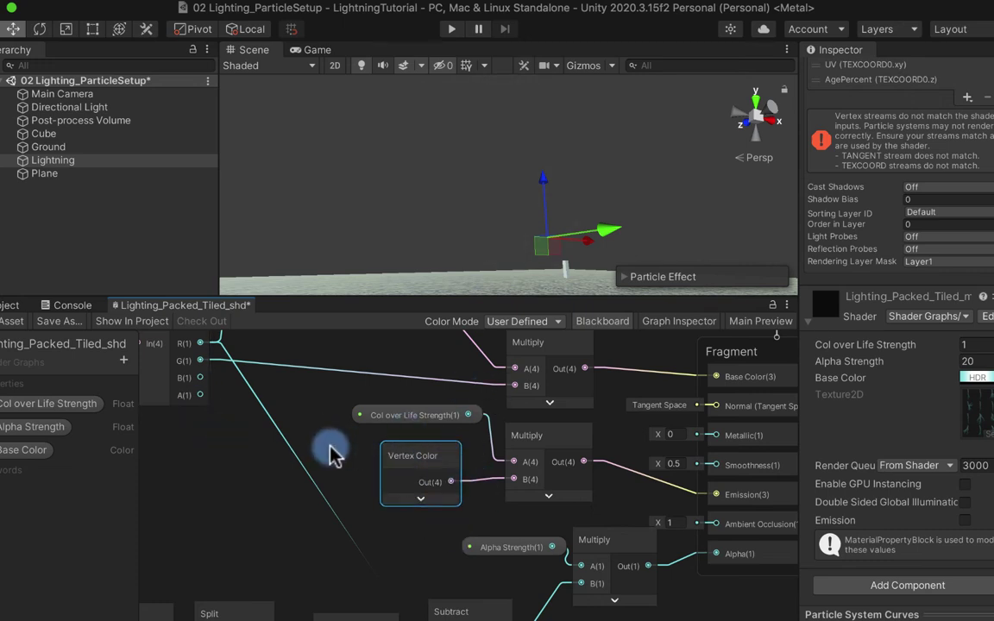
pyautogui.scroll(-3, 401, 470)
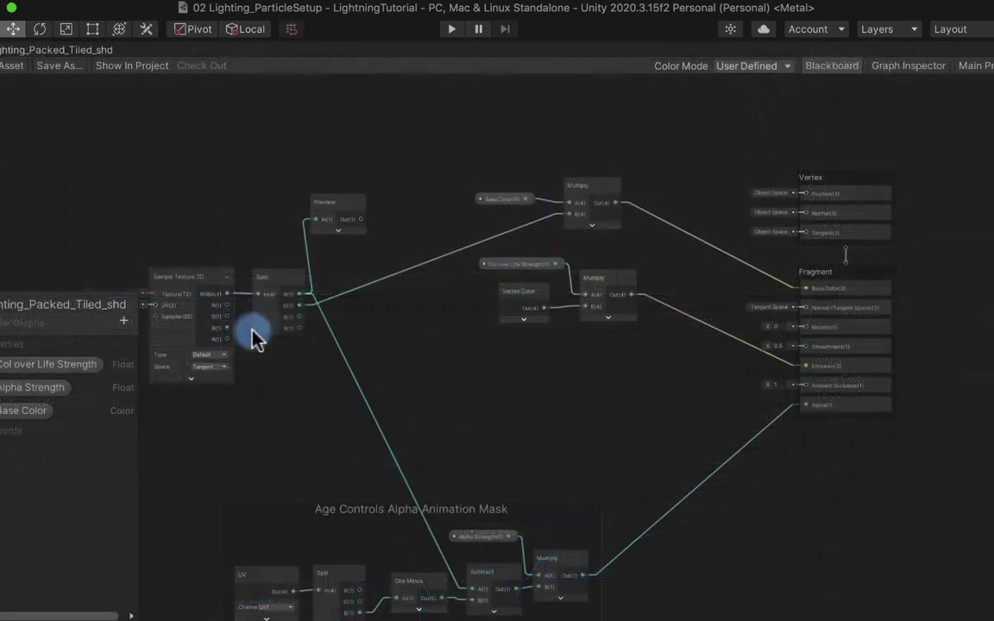
pyautogui.scroll(3, 255, 337)
pyautogui.moveTo(692, 340); pyautogui.dragTo(592, 354, button='middle')
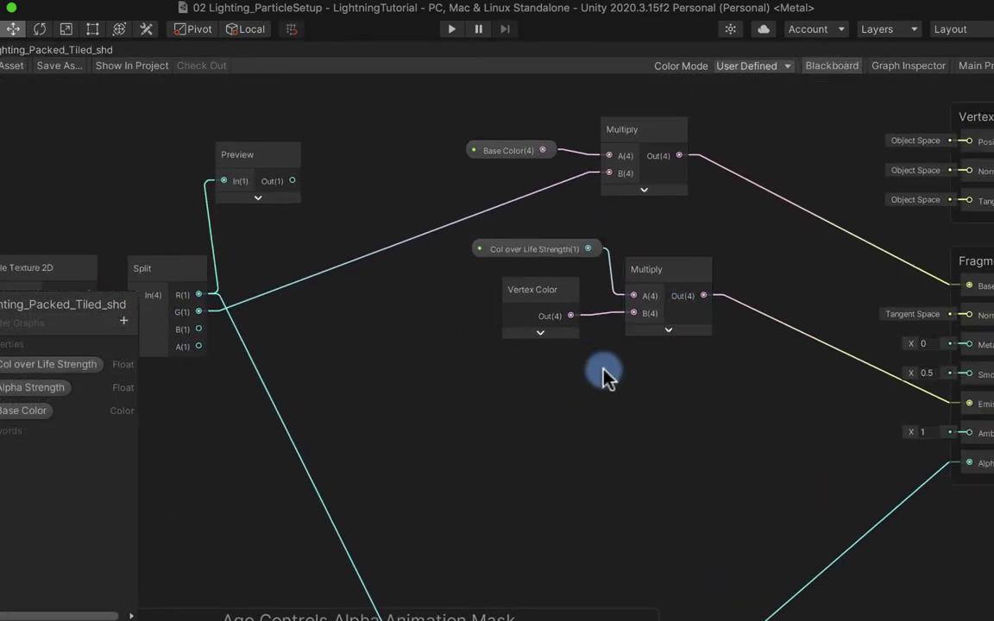
# Step: Add a Blend node, position it, and collapse its preview
pyautogui.press('space')
pyautogui.write('blend')
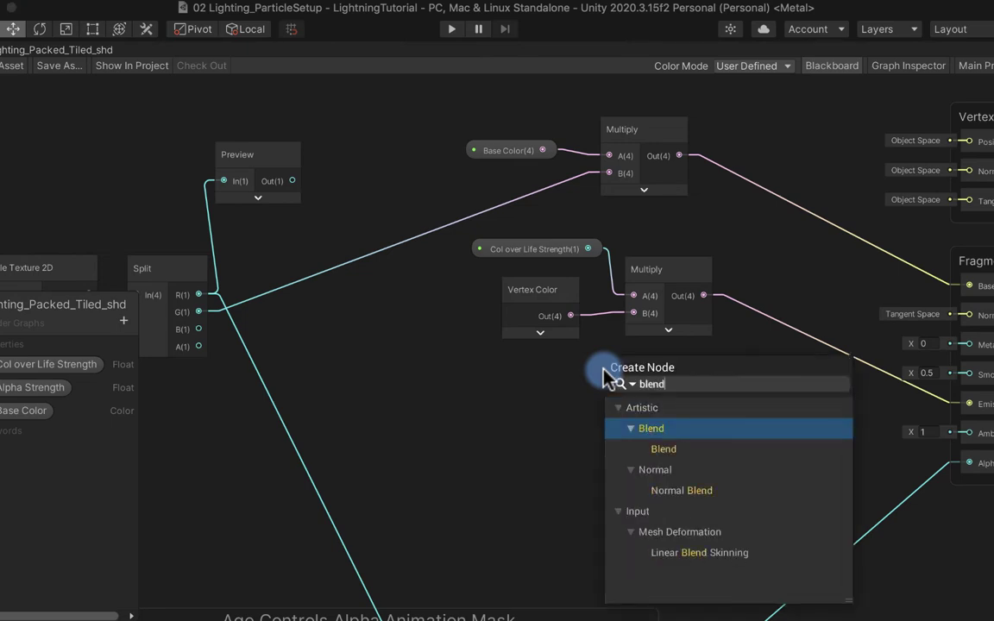
pyautogui.press('Down')
pyautogui.press('Return')
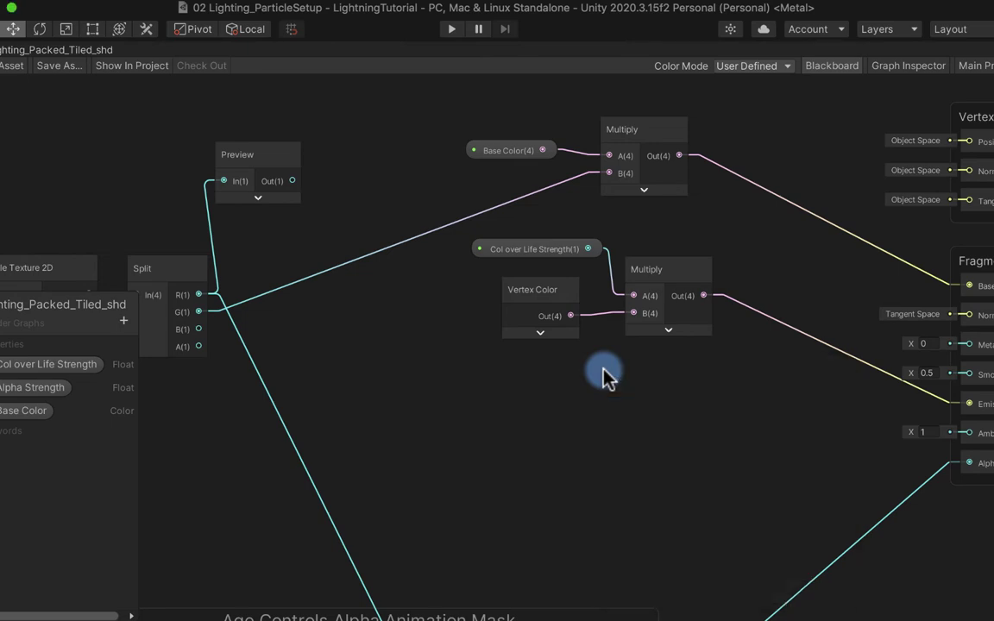
pyautogui.moveTo(659, 409); pyautogui.dragTo(755, 389)
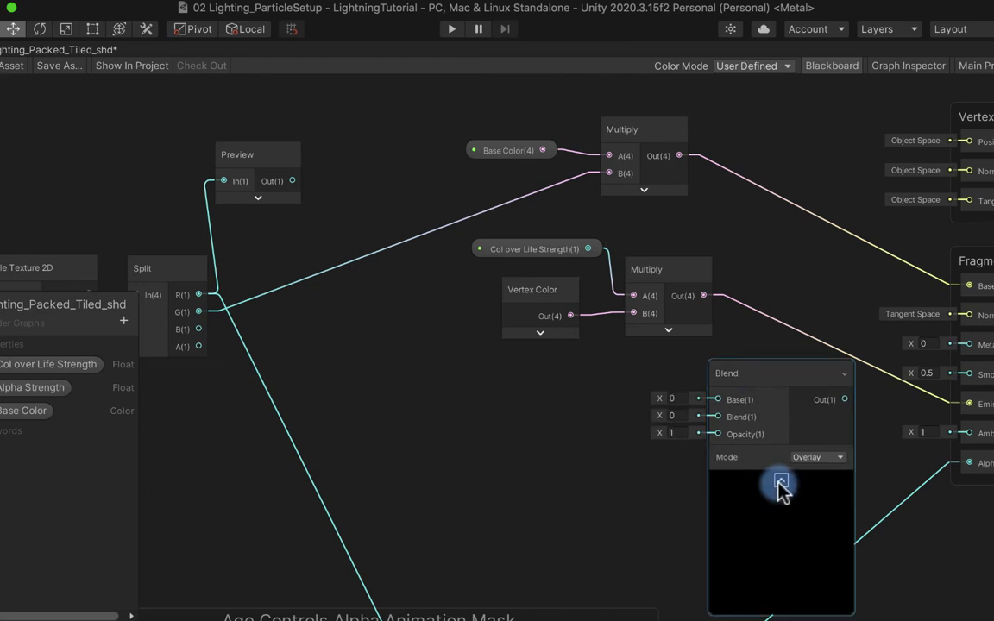
pyautogui.click(776, 488)
# Step: Connect Multiply Out to Blend's Base and Split's B channel to its Blend input
pyautogui.moveTo(700, 297); pyautogui.dragTo(717, 399)
pyautogui.moveTo(734, 383); pyautogui.dragTo(761, 373)
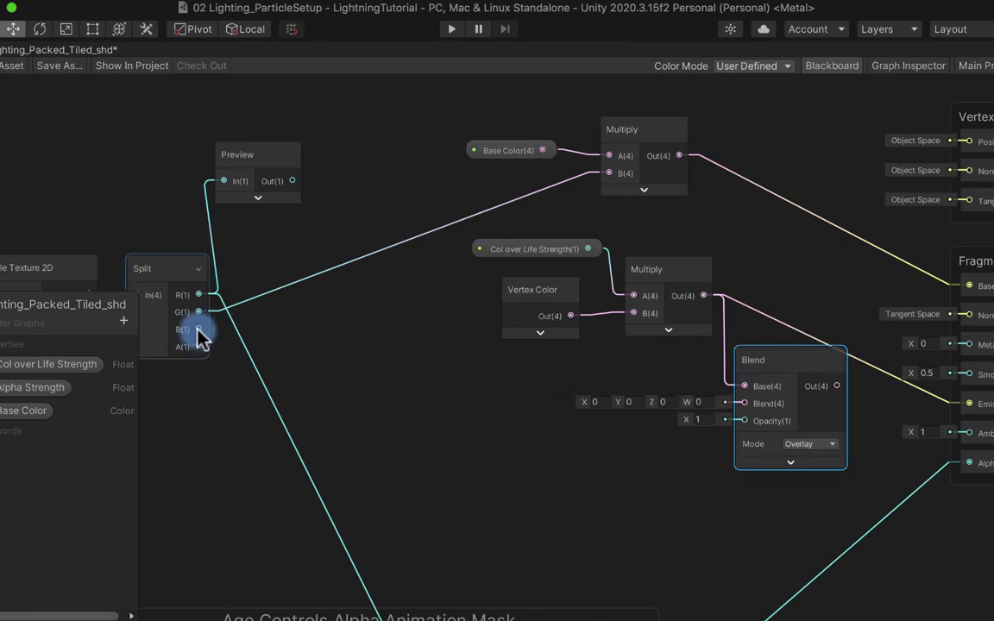
pyautogui.moveTo(197, 331); pyautogui.dragTo(744, 403)
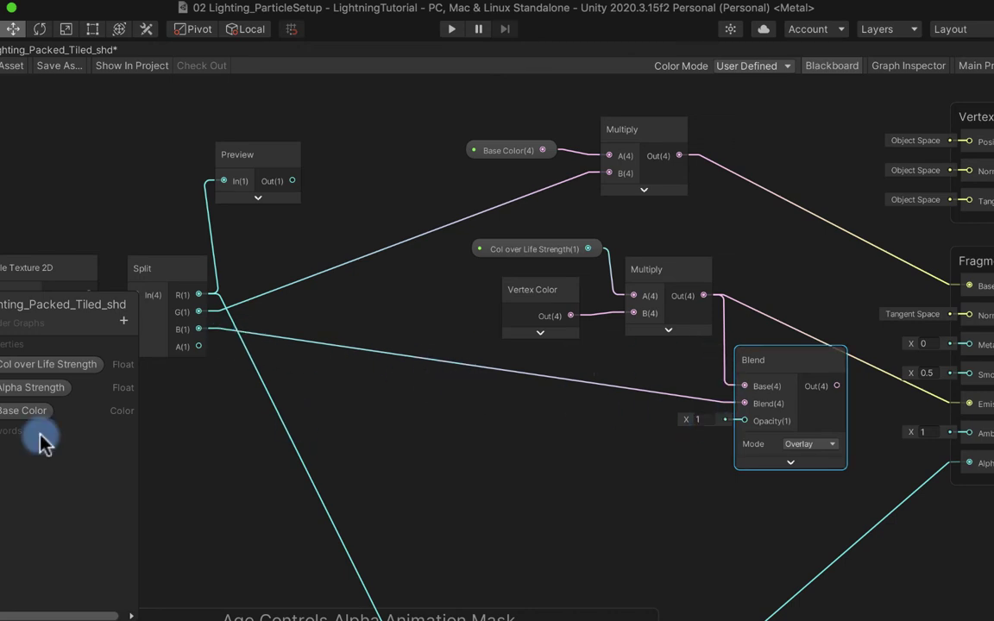
# Step: Create a Float property named 'Glow Blend (1 to Map)' on the Blackboard
pyautogui.click(124, 321)
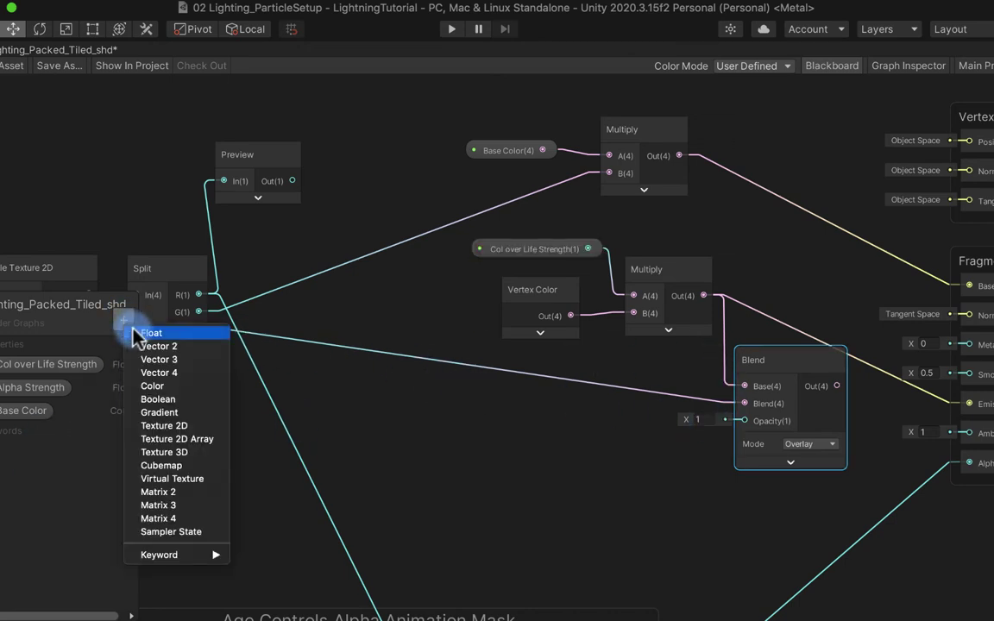
pyautogui.click(134, 332)
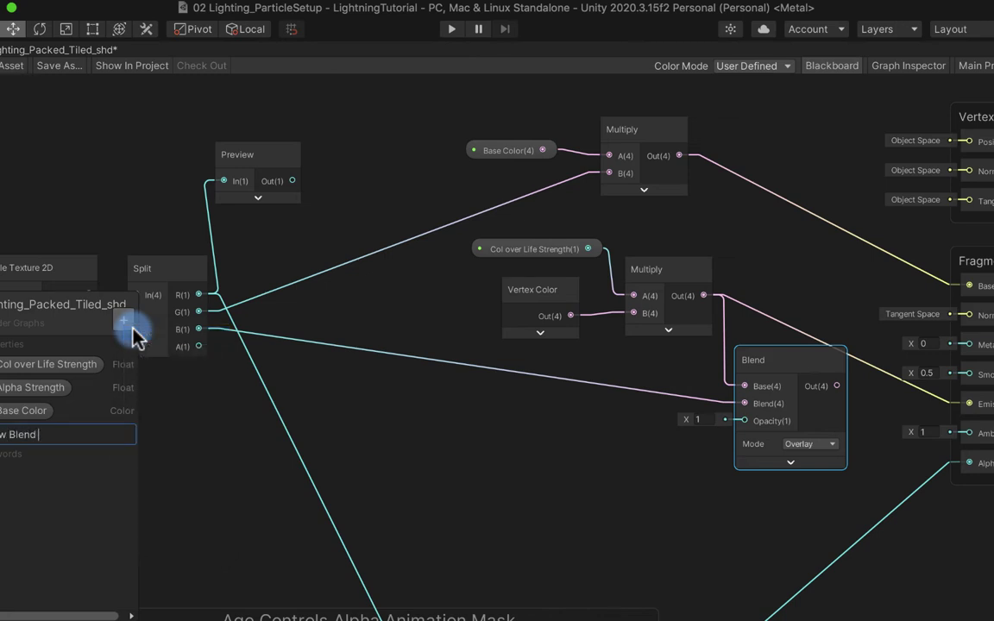
pyautogui.write('1 to Map)')
pyautogui.click(23, 457)
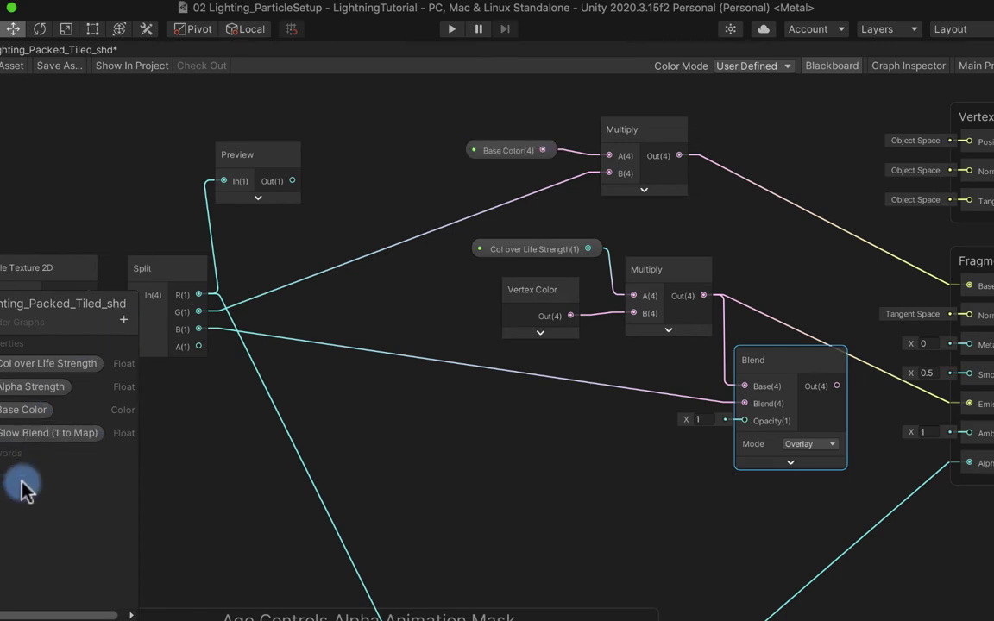
# Step: Place Glow Blend on the graph and connect it to the Blend node's Opacity
pyautogui.moveTo(39, 436); pyautogui.dragTo(505, 455)
pyautogui.moveTo(678, 442); pyautogui.dragTo(743, 421)
pyautogui.moveTo(659, 465); pyautogui.dragTo(673, 453)
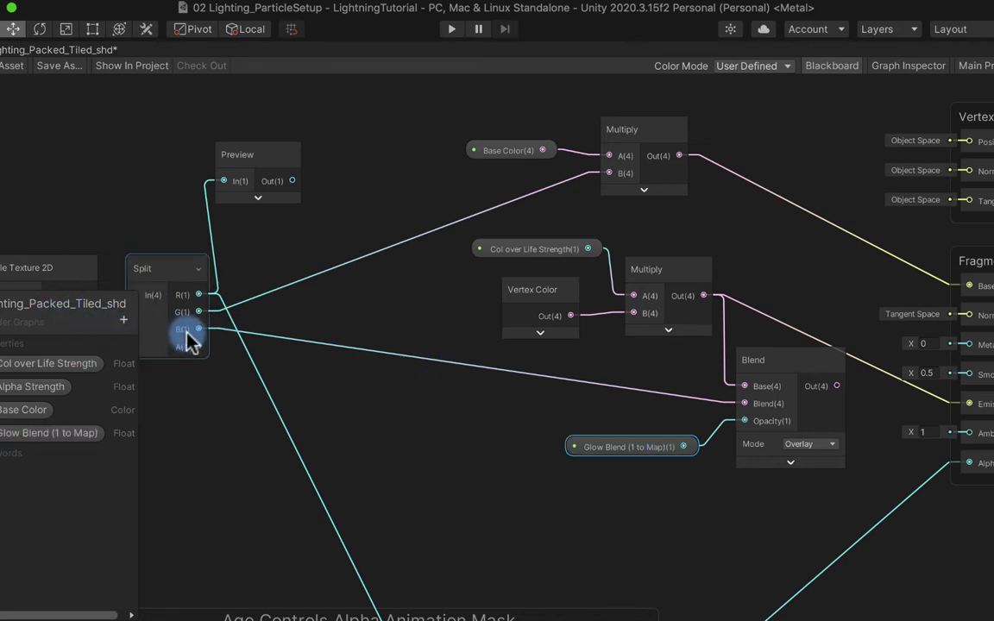
pyautogui.click(124, 320)
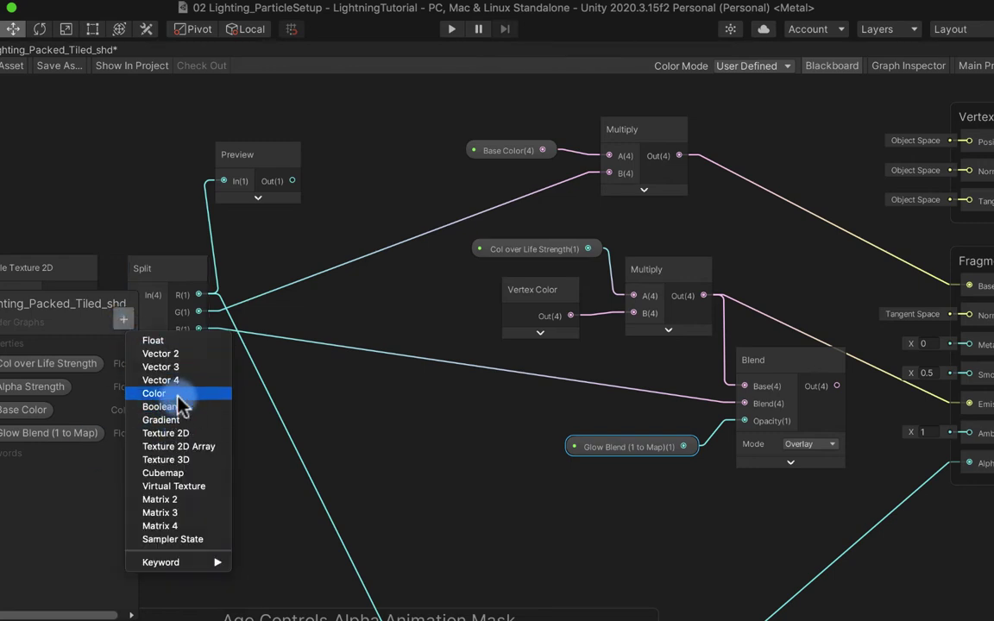
# Step: Add a Color property named 'Emission Map Color' and set its mode to HDR
pyautogui.click(143, 435)
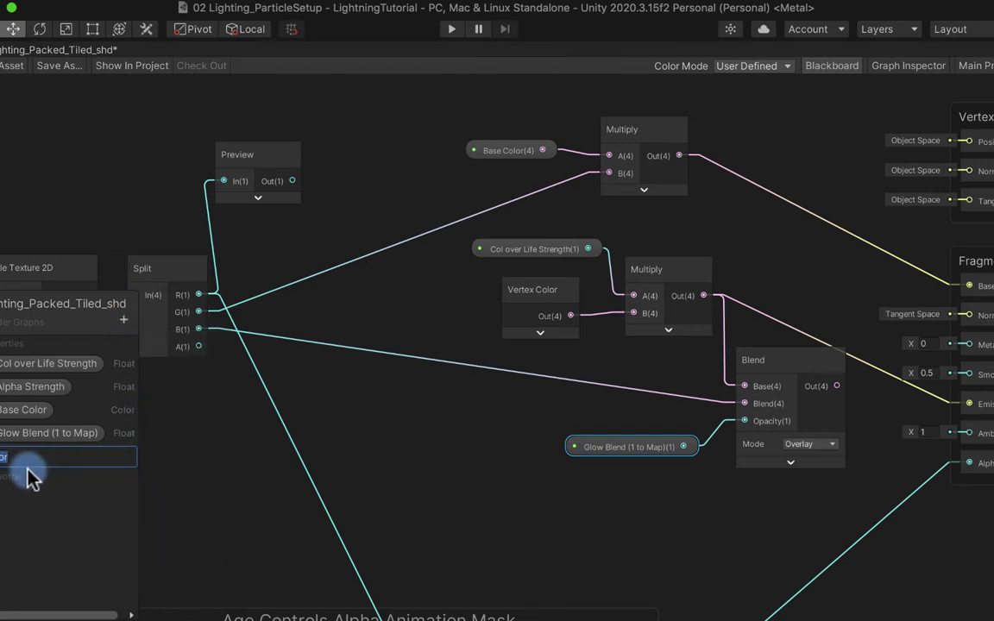
pyautogui.write('Emission Map Color')
pyautogui.press('Return')
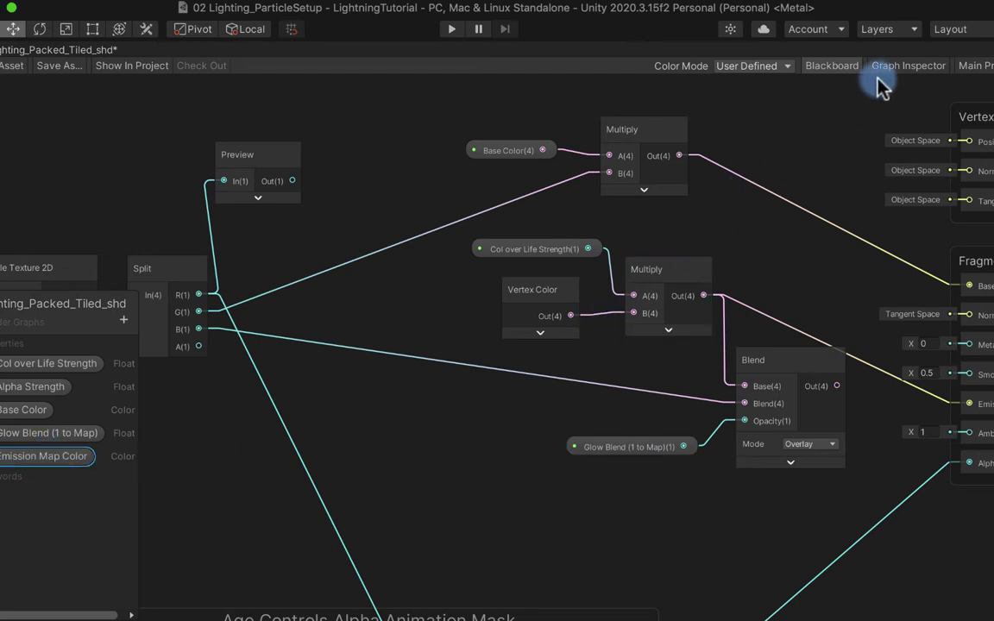
pyautogui.click(910, 68)
pyautogui.click(897, 213)
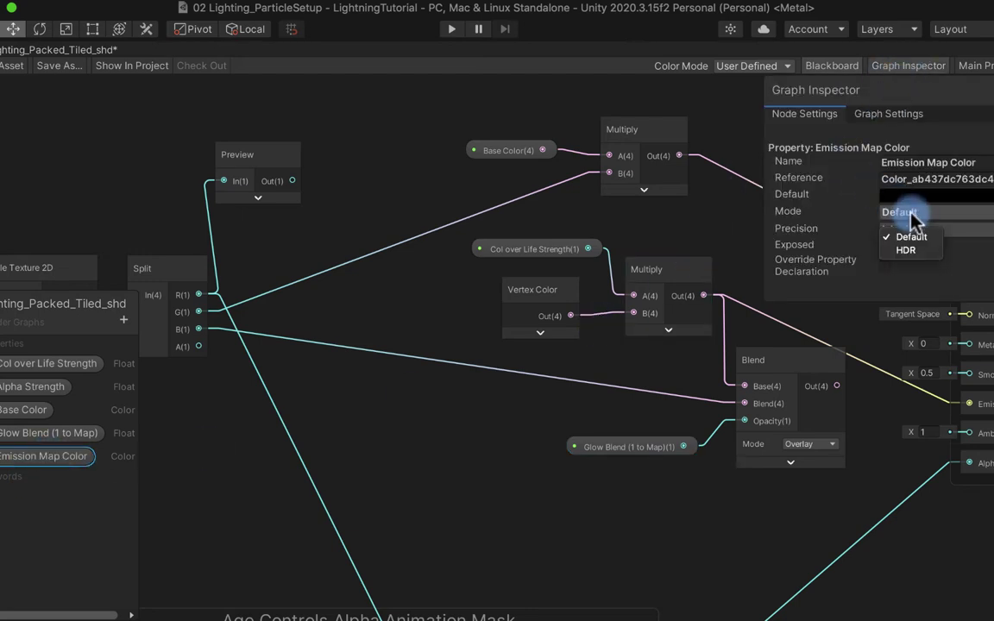
pyautogui.click(907, 249)
# Step: Give Emission Map Color a magenta default at intensity 3 and place it on the graph
pyautogui.click(920, 195)
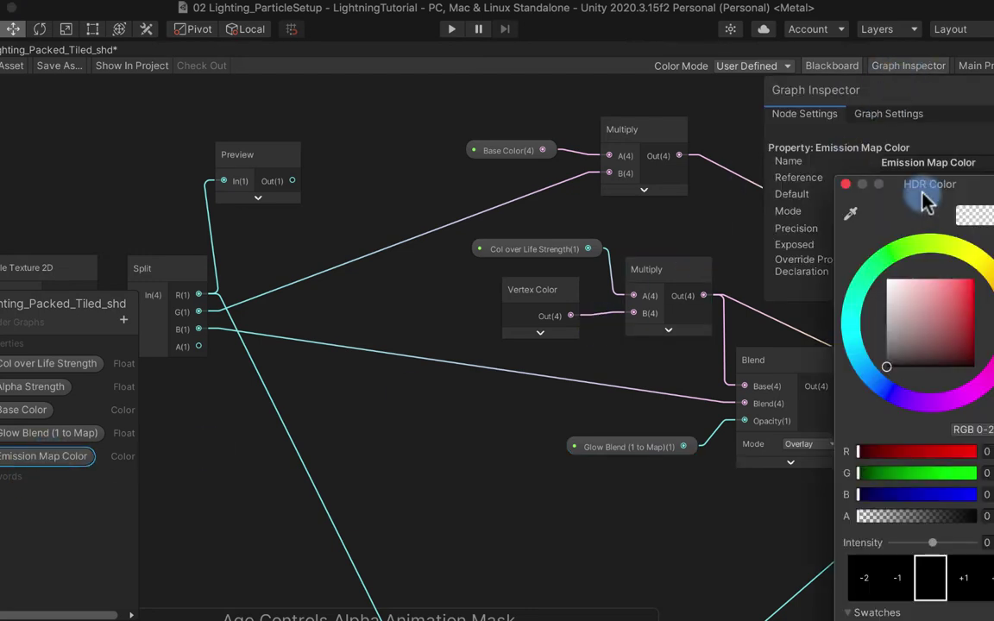
pyautogui.click(953, 334)
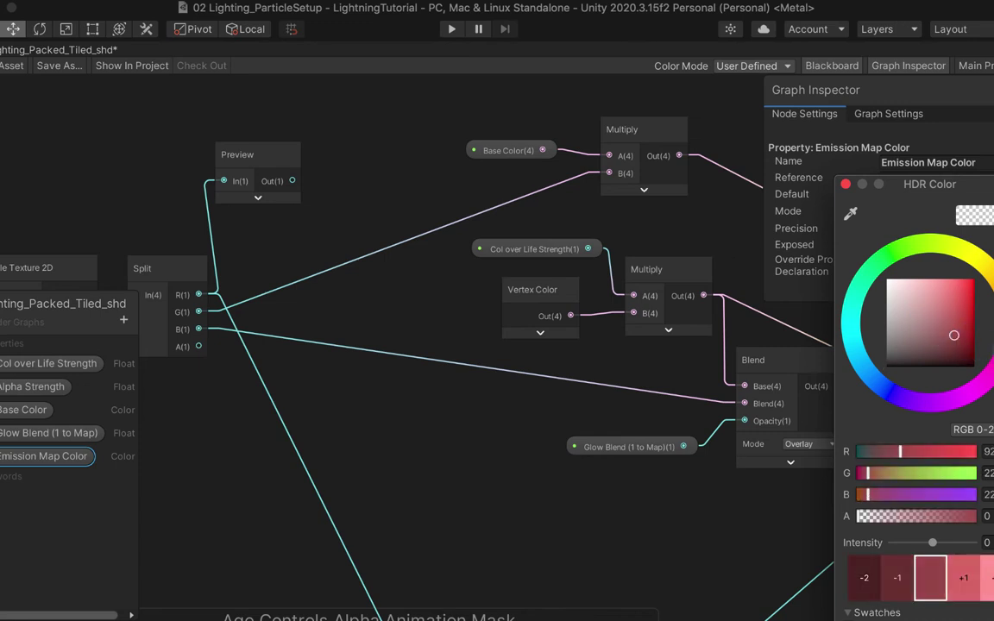
pyautogui.click(974, 356)
pyautogui.click(959, 594)
pyautogui.click(983, 578)
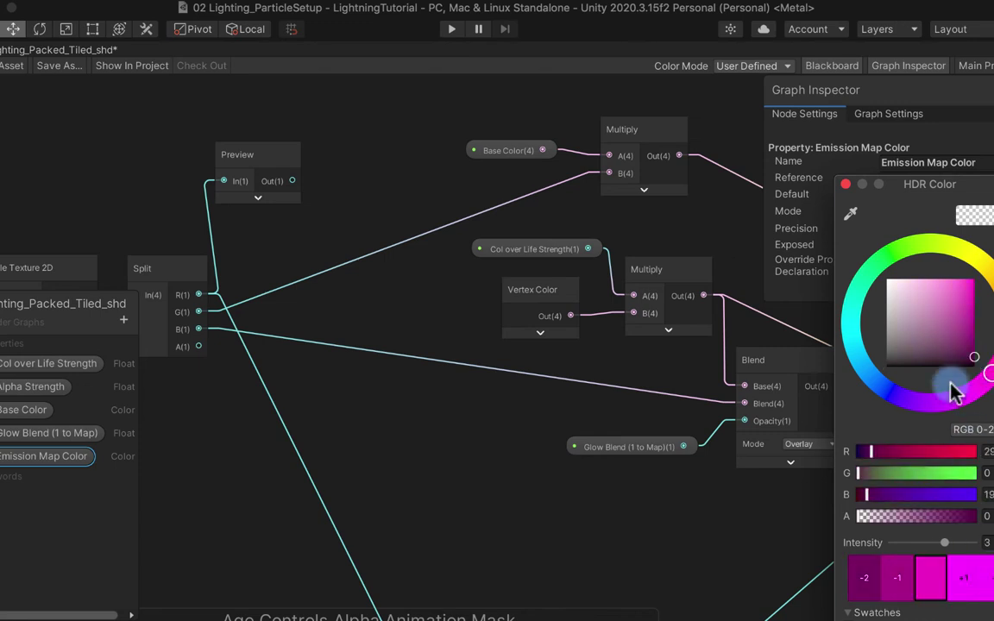
pyautogui.click(845, 184)
pyautogui.moveTo(43, 455); pyautogui.dragTo(395, 466)
pyautogui.click(443, 403)
pyautogui.press('space')
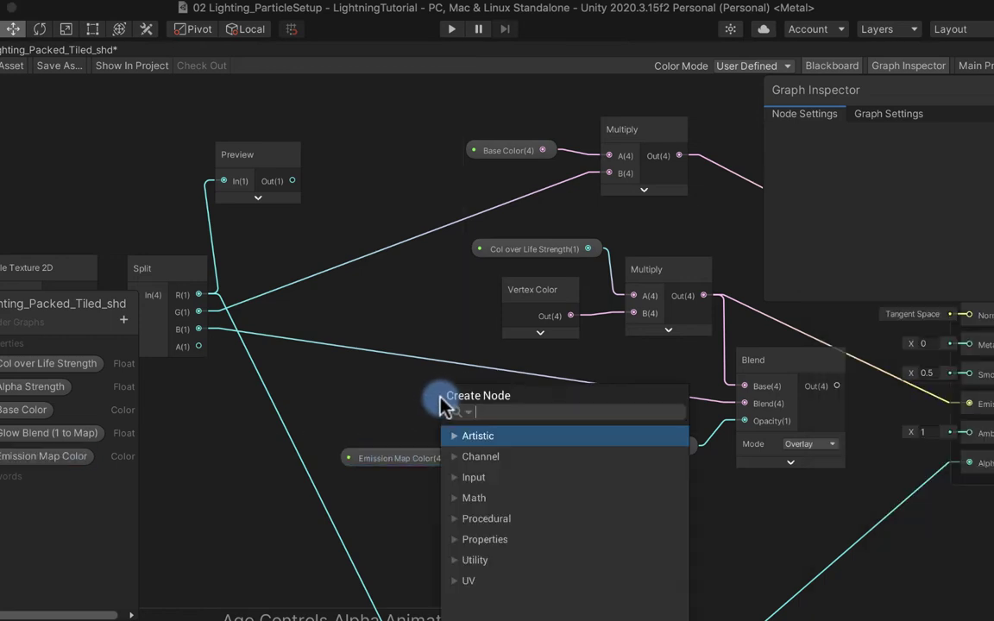
# Step: Create a Multiply node, collapse its preview, and move it up
pyautogui.write('mult')
pyautogui.press('Return')
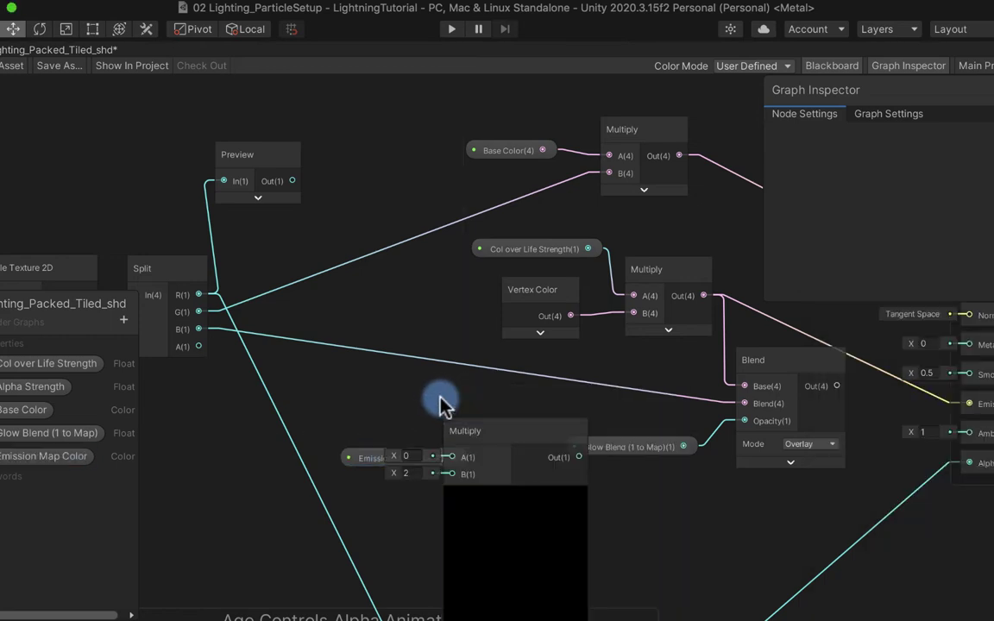
pyautogui.click(508, 495)
pyautogui.moveTo(470, 431); pyautogui.dragTo(466, 393)
# Step: Multiply Split's B channel by Emission Map Color and feed it into Blend's Blend input
pyautogui.moveTo(197, 335); pyautogui.dragTo(389, 459)
pyautogui.moveTo(456, 441); pyautogui.dragTo(457, 434)
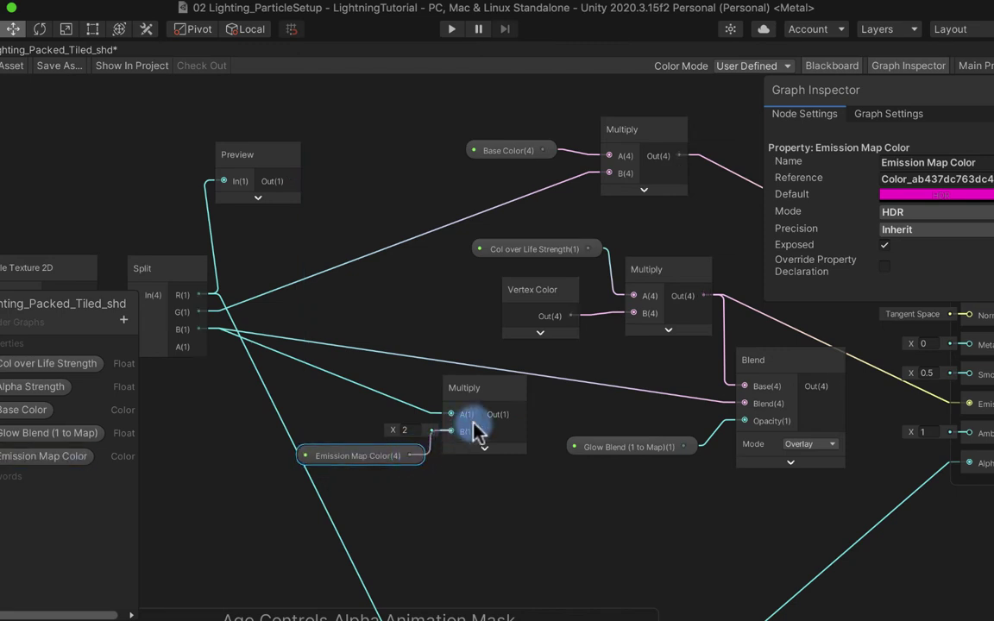
pyautogui.click(517, 415)
pyautogui.moveTo(524, 417); pyautogui.dragTo(745, 403)
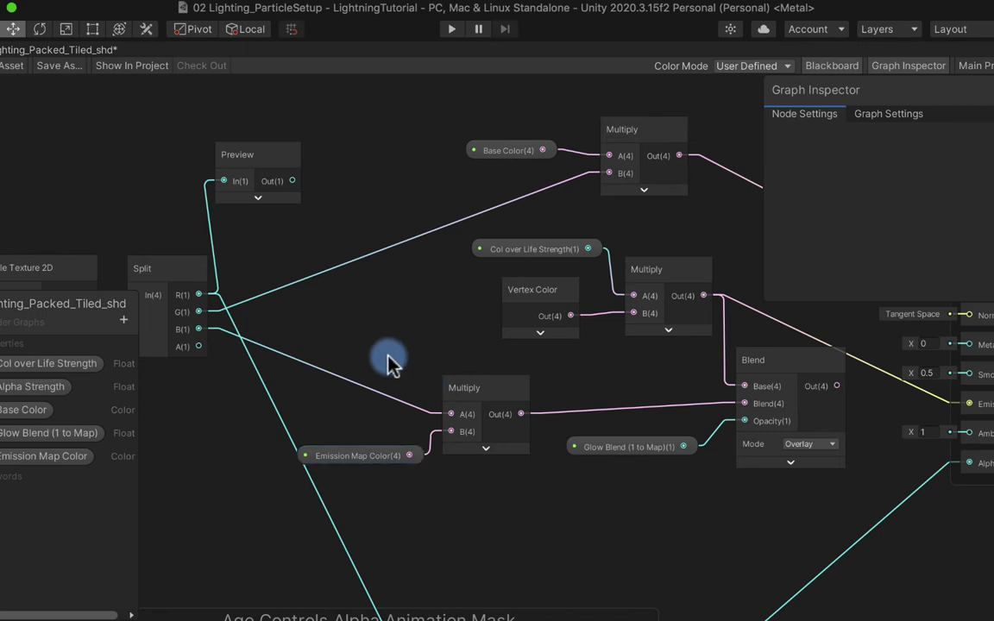
pyautogui.moveTo(377, 350); pyautogui.dragTo(582, 384)
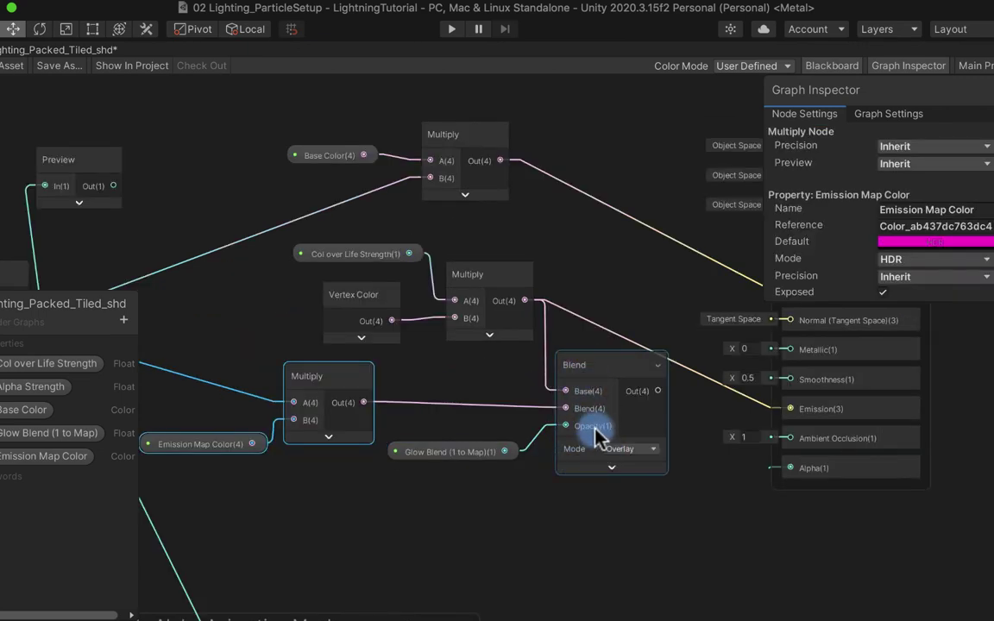
# Step: Switch the Blend node's mode to Multiply
pyautogui.click(634, 450)
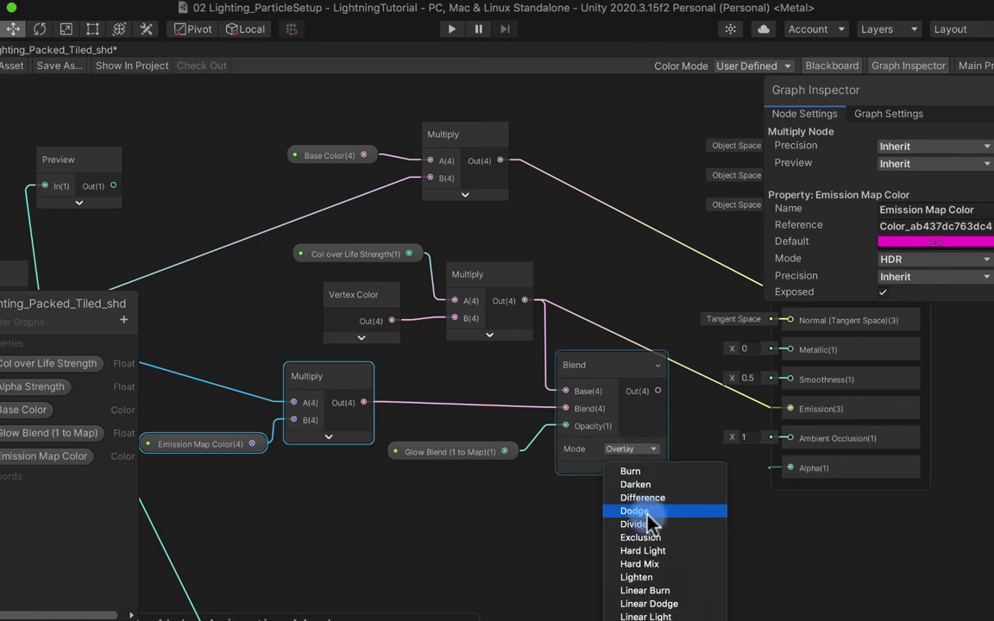
pyautogui.scroll(-3, 673, 587)
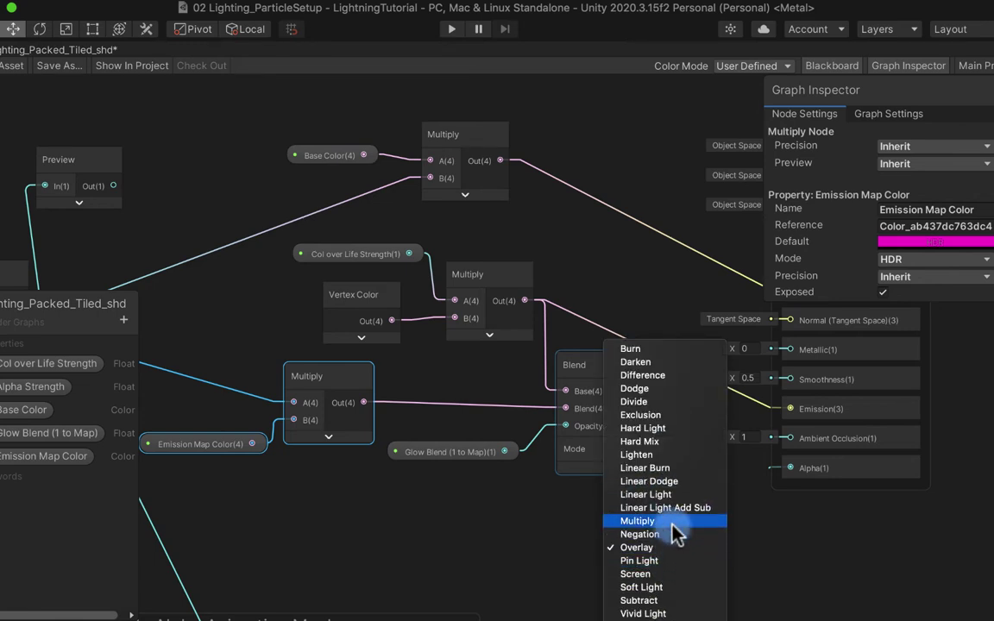
pyautogui.click(672, 524)
# Step: Make Glow Blend a 0–1 slider, connect Blend Out to Emission, and restore the docked layout
pyautogui.click(470, 459)
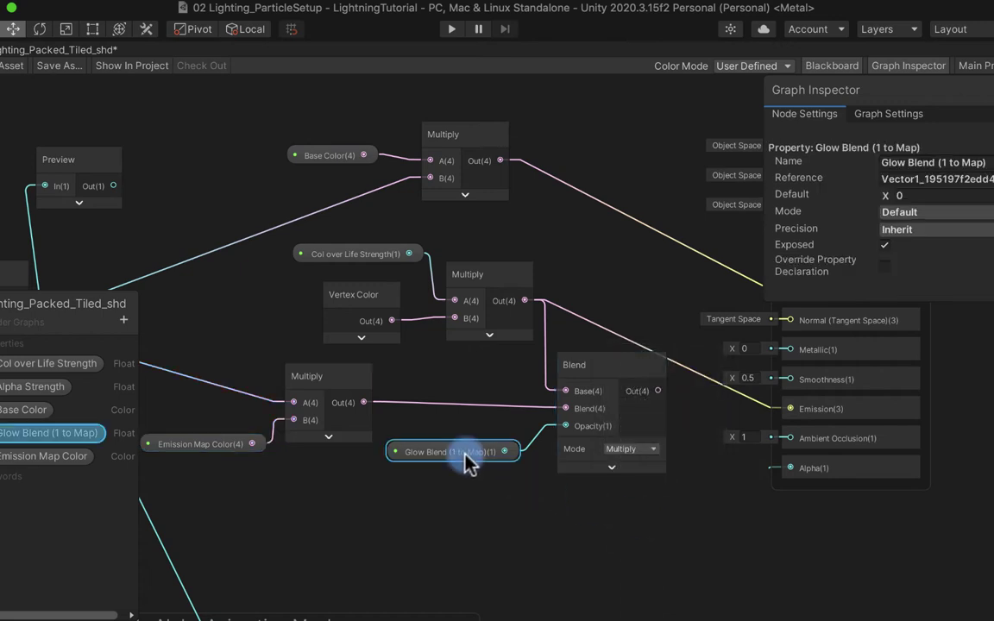
pyautogui.click(939, 213)
pyautogui.click(860, 250)
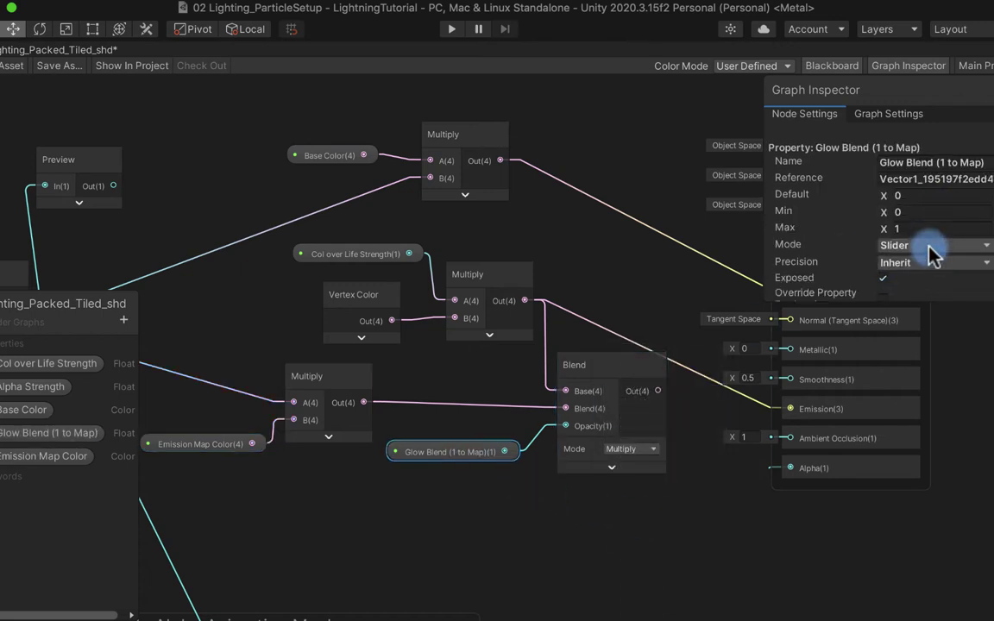
pyautogui.click(915, 197)
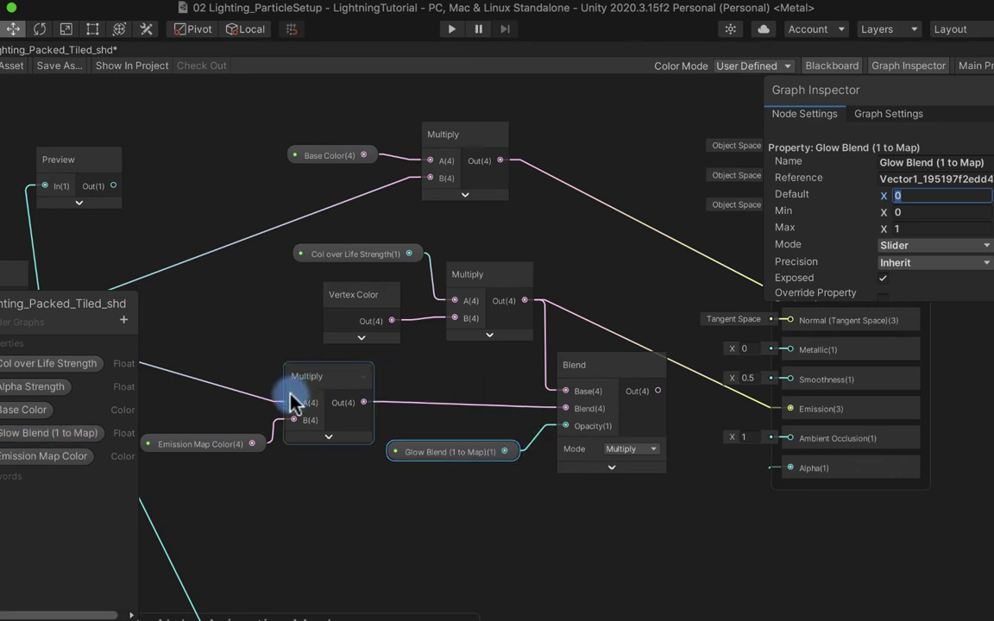
pyautogui.moveTo(657, 391); pyautogui.dragTo(782, 413)
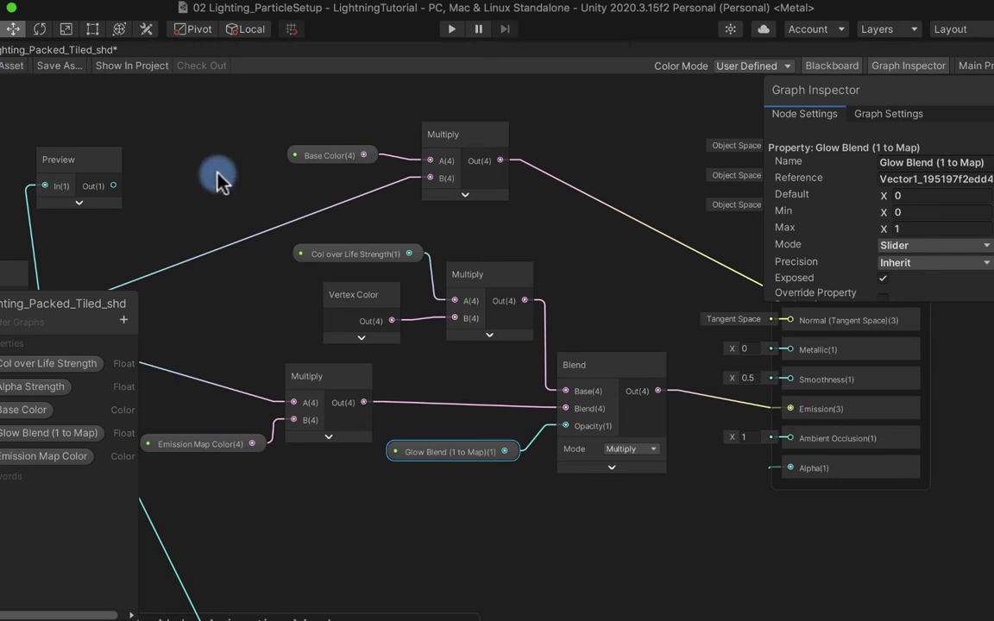
pyautogui.hotkey('shift', 'space')
# Step: Set the material's Emission Map Color to bright magenta at an HDR intensity around 6
pyautogui.click(973, 379)
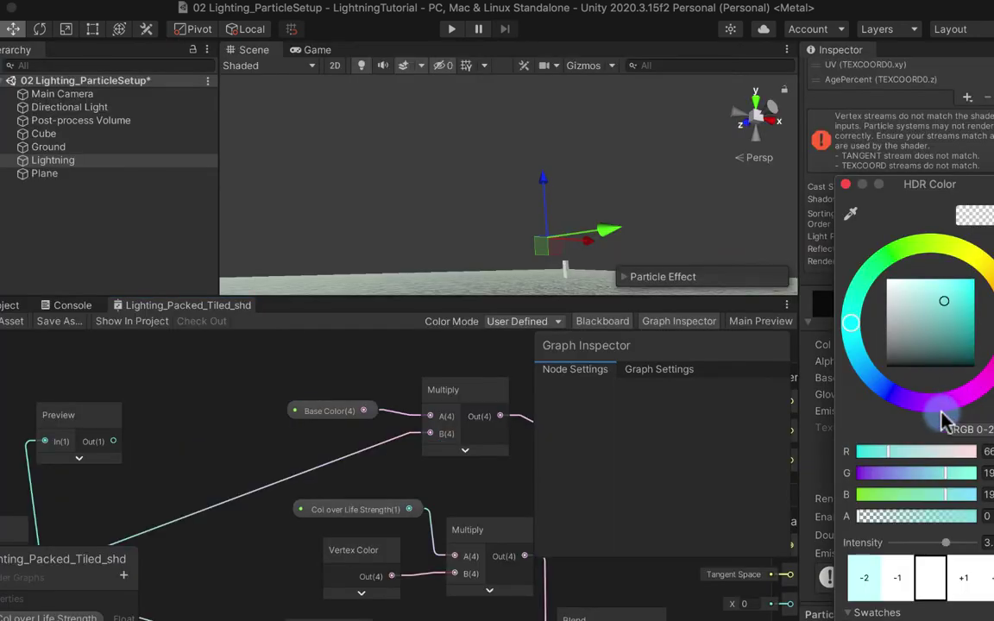
pyautogui.click(901, 584)
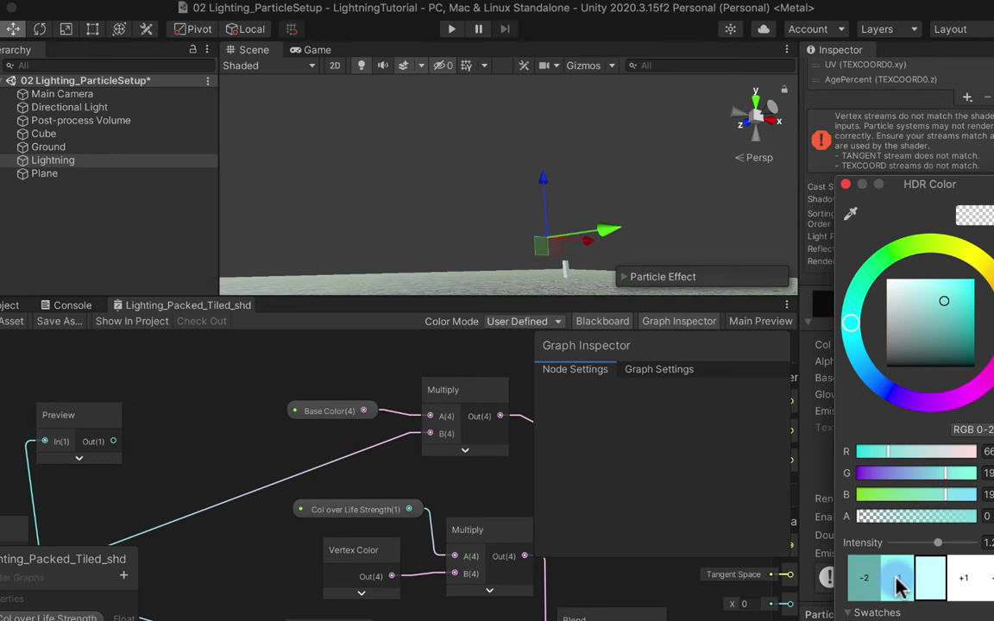
pyautogui.click(897, 584)
pyautogui.click(988, 374)
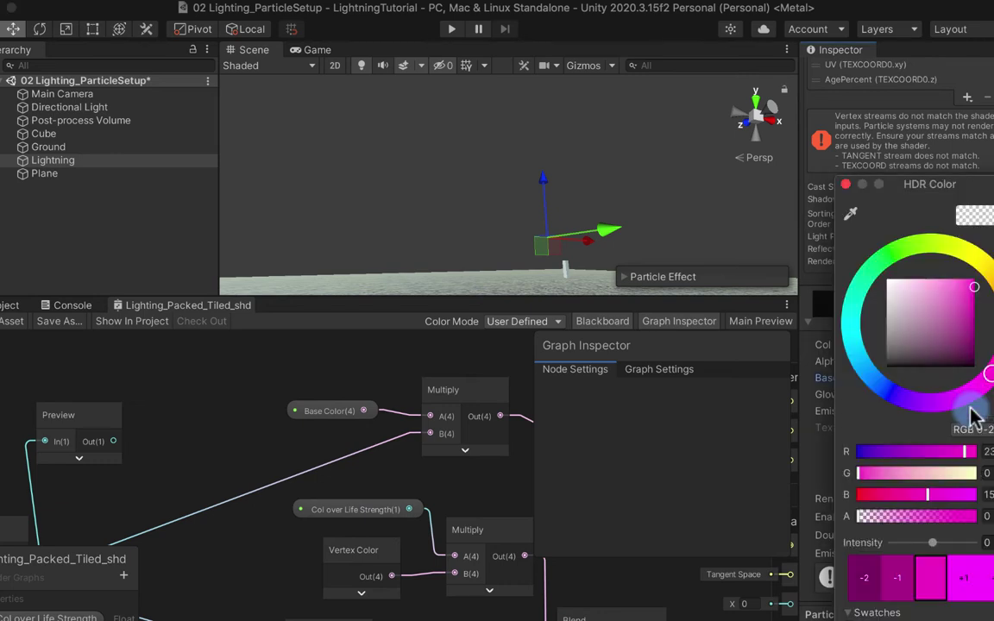
pyautogui.click(961, 566)
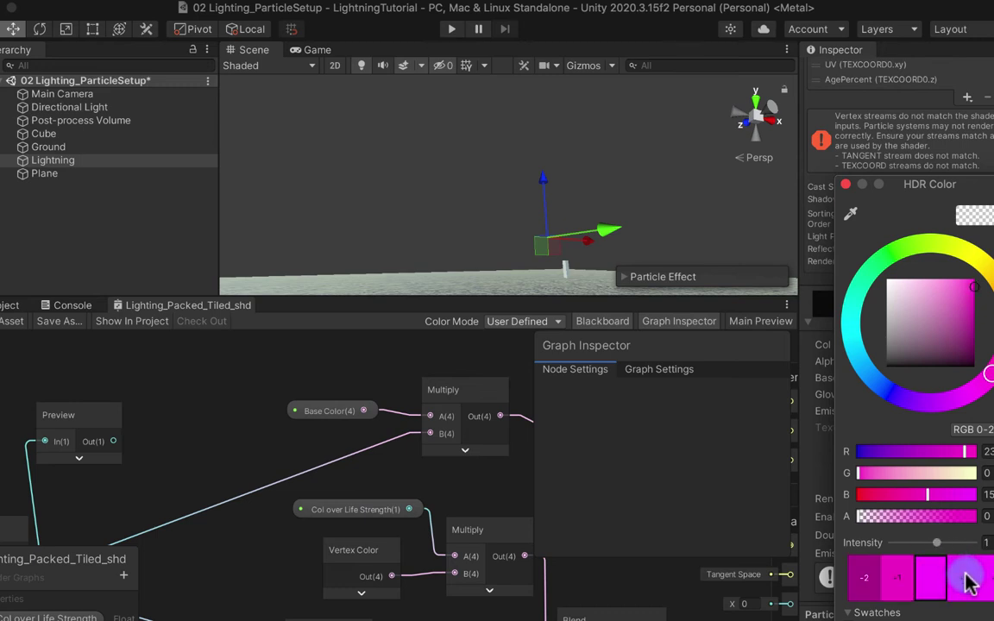
pyautogui.click(968, 584)
pyautogui.click(968, 583)
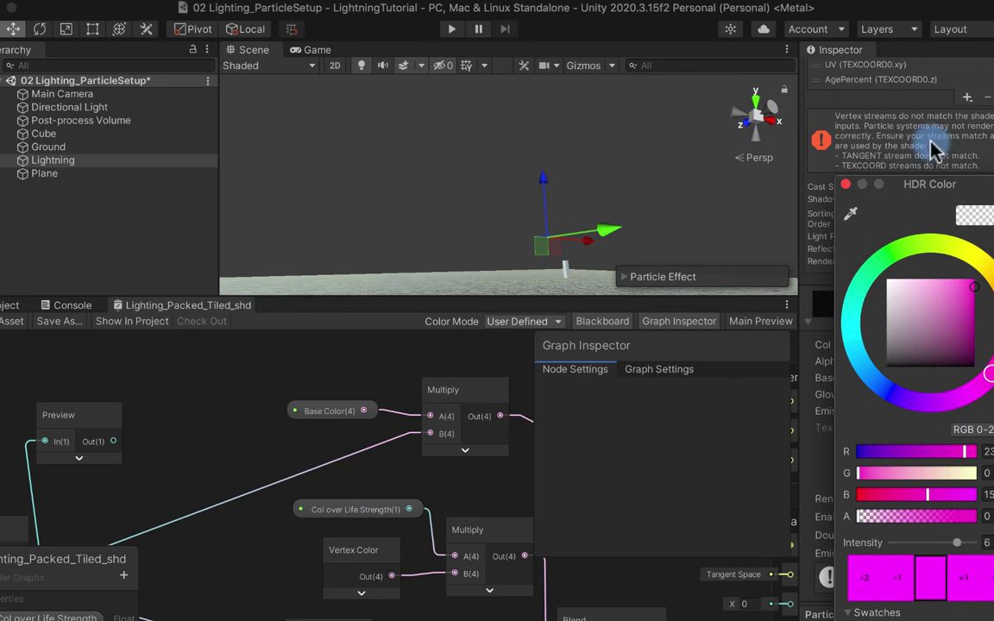
pyautogui.click(845, 184)
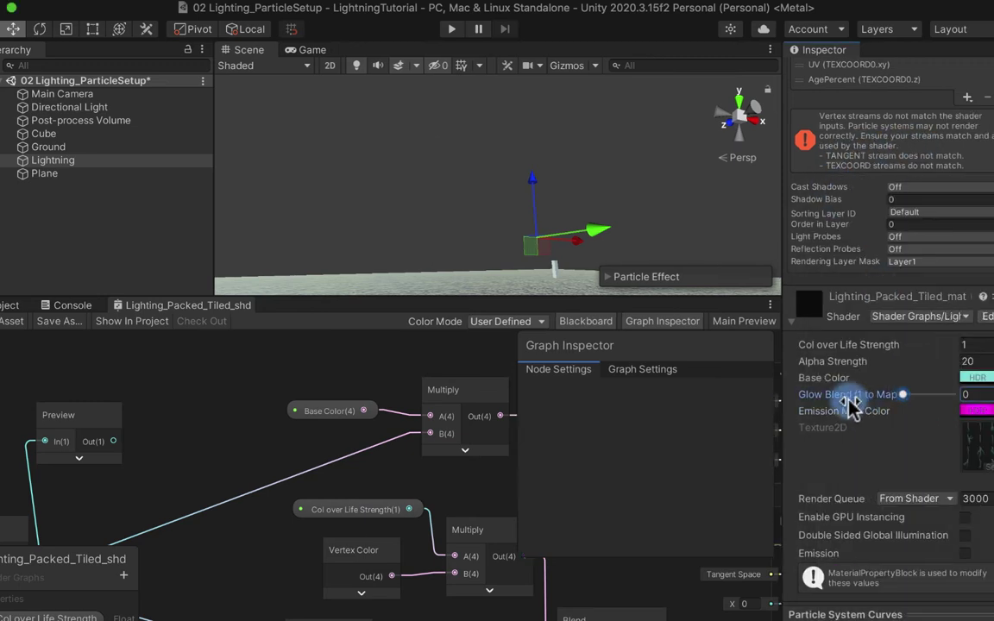
# Step: Raise the material's Glow Blend slider from 0 to about 1
pyautogui.moveTo(850, 400); pyautogui.dragTo(912, 401)
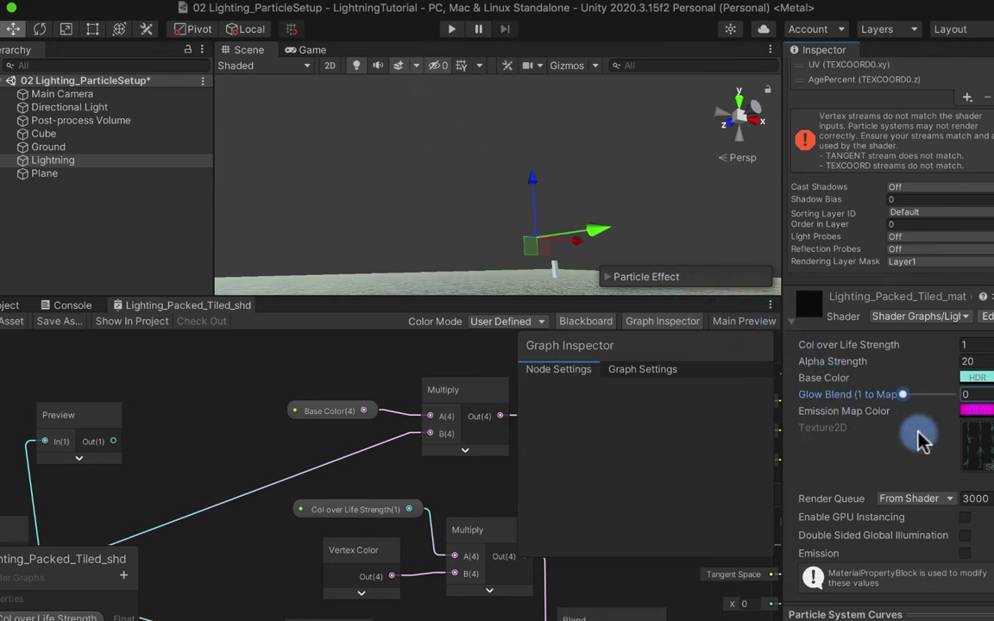
pyautogui.moveTo(906, 400); pyautogui.dragTo(954, 397)
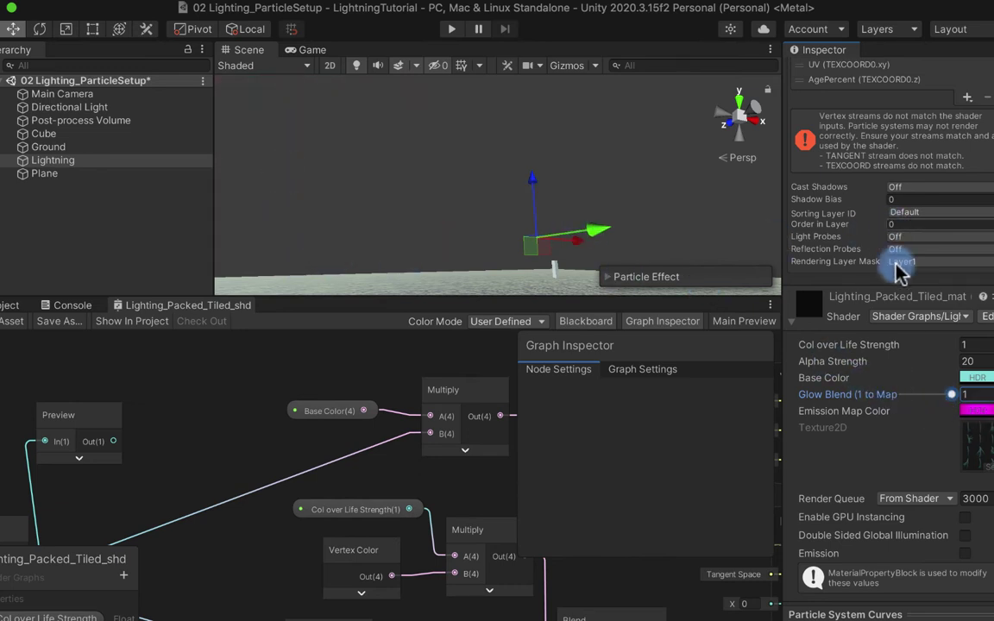
pyautogui.scroll(5, 888, 309)
pyautogui.scroll(15, 887, 293)
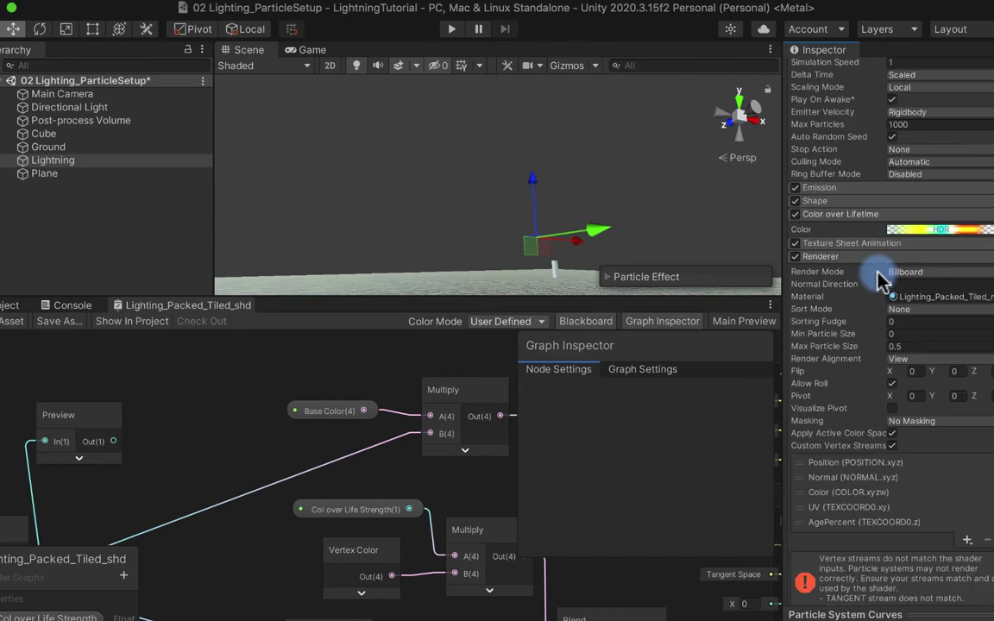
# Step: Set the particle system's Duration to 2 and open the Base Color picker
pyautogui.click(899, 263)
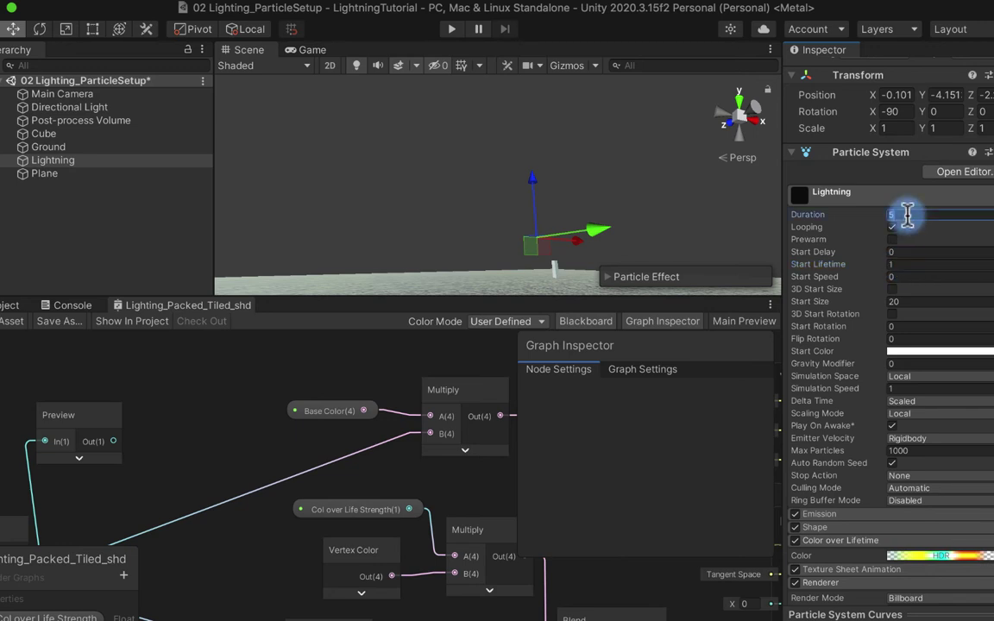
pyautogui.write('2')
pyautogui.click(892, 216)
pyautogui.scroll(-10, 884, 541)
pyautogui.scroll(-2, 884, 541)
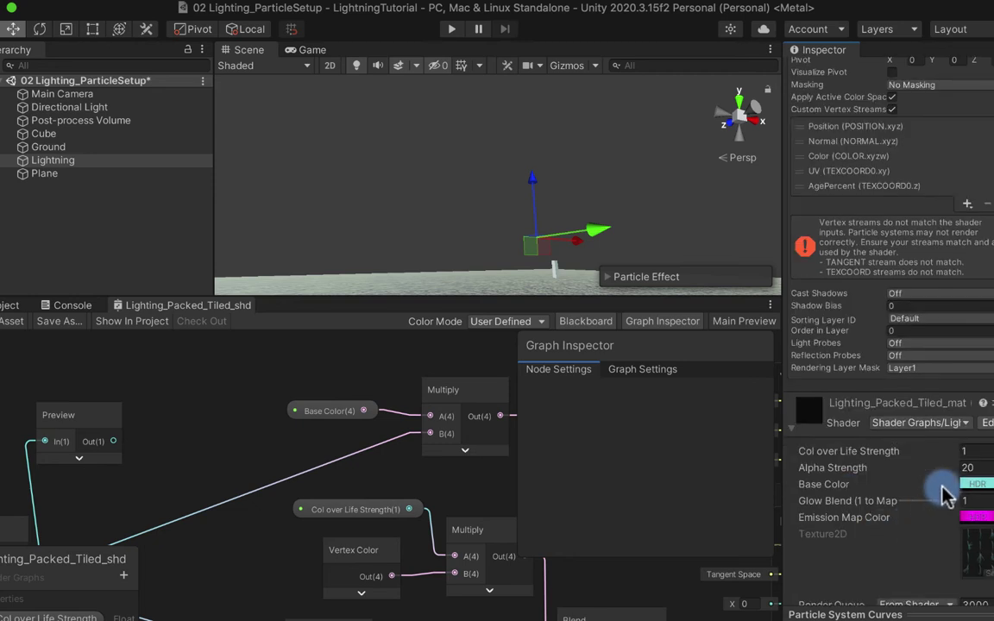
pyautogui.click(973, 483)
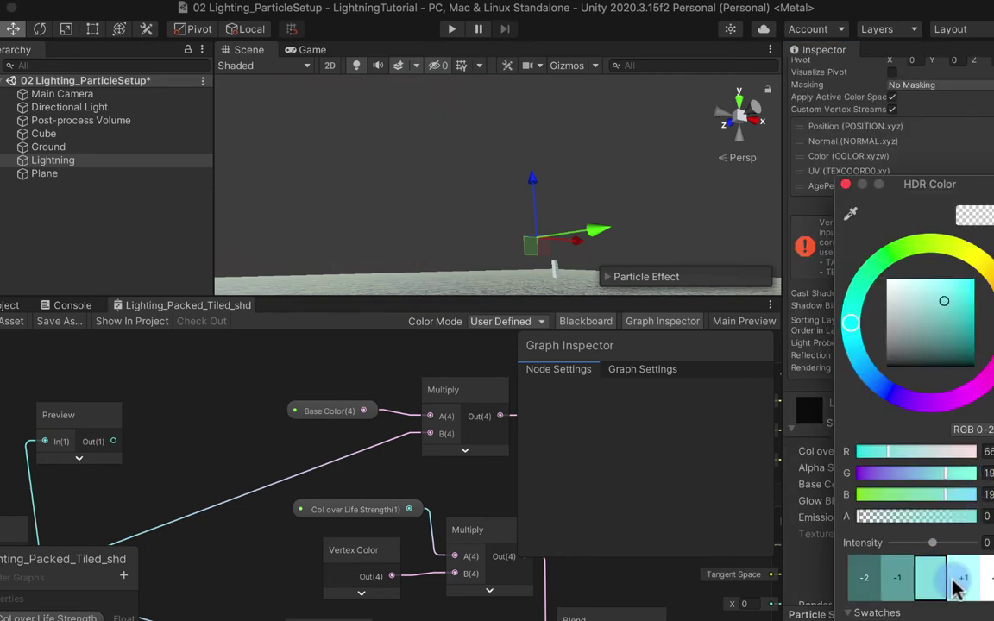
# Step: Drop the material's Glow Blend to 0 and raise Col over Life Strength from 1 to 10
pyautogui.click(959, 507)
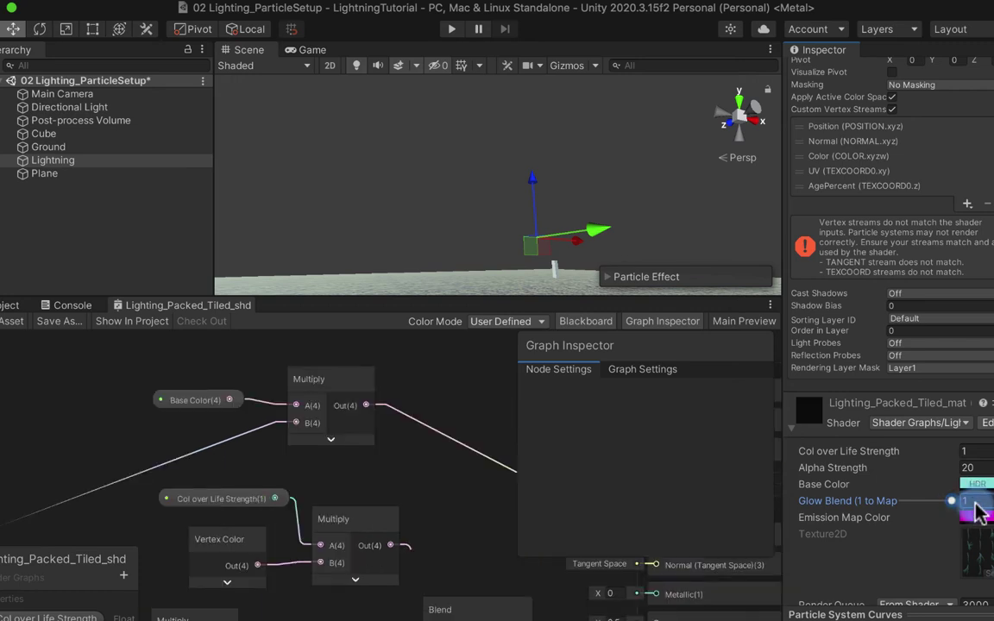
pyautogui.moveTo(954, 505); pyautogui.dragTo(884, 505)
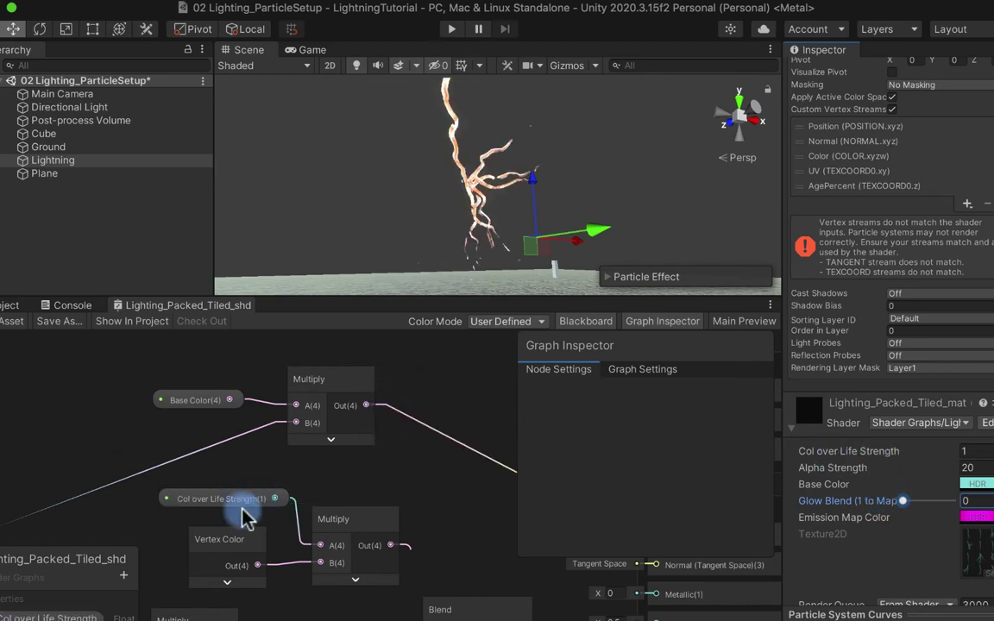
pyautogui.moveTo(293, 530); pyautogui.dragTo(297, 535)
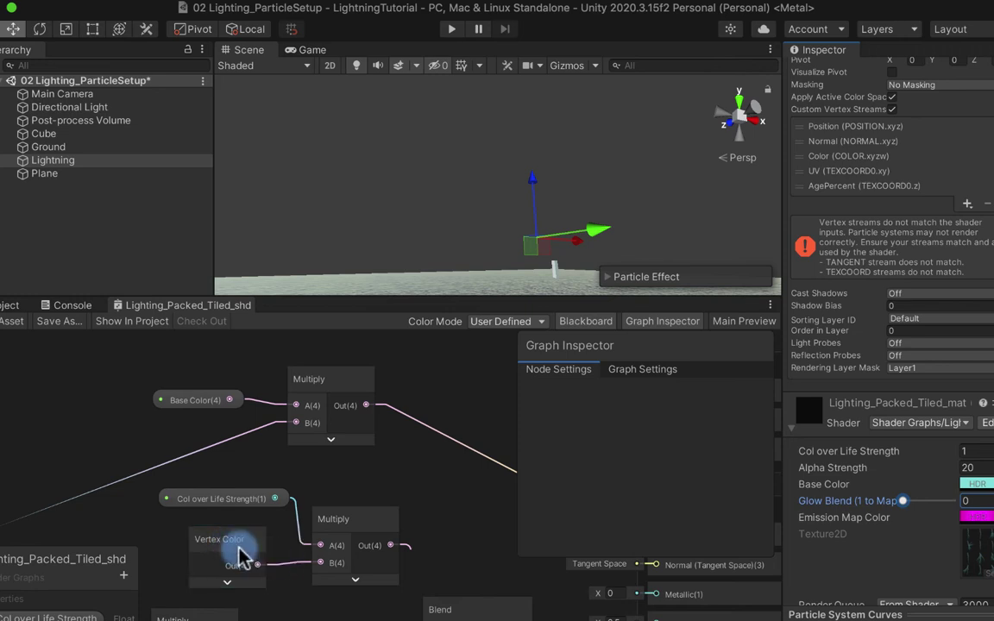
pyautogui.click(241, 507)
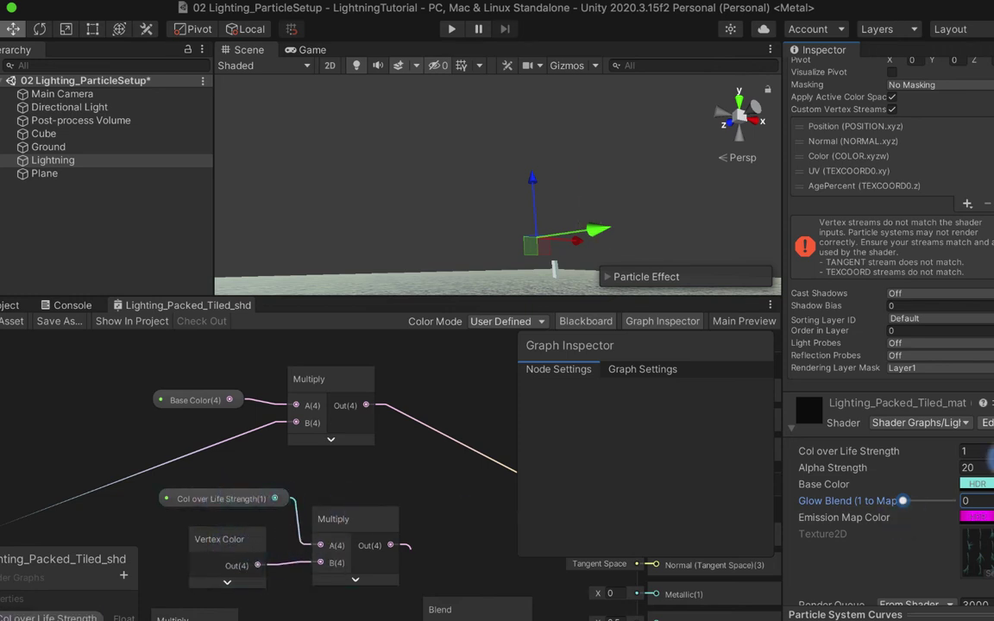
pyautogui.click(982, 451)
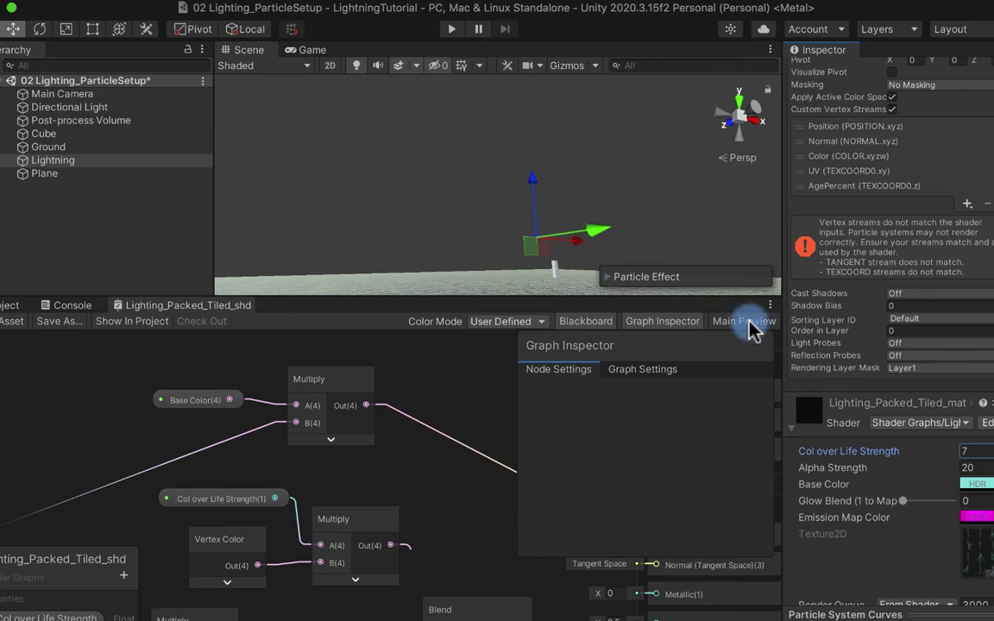
pyautogui.write('10')
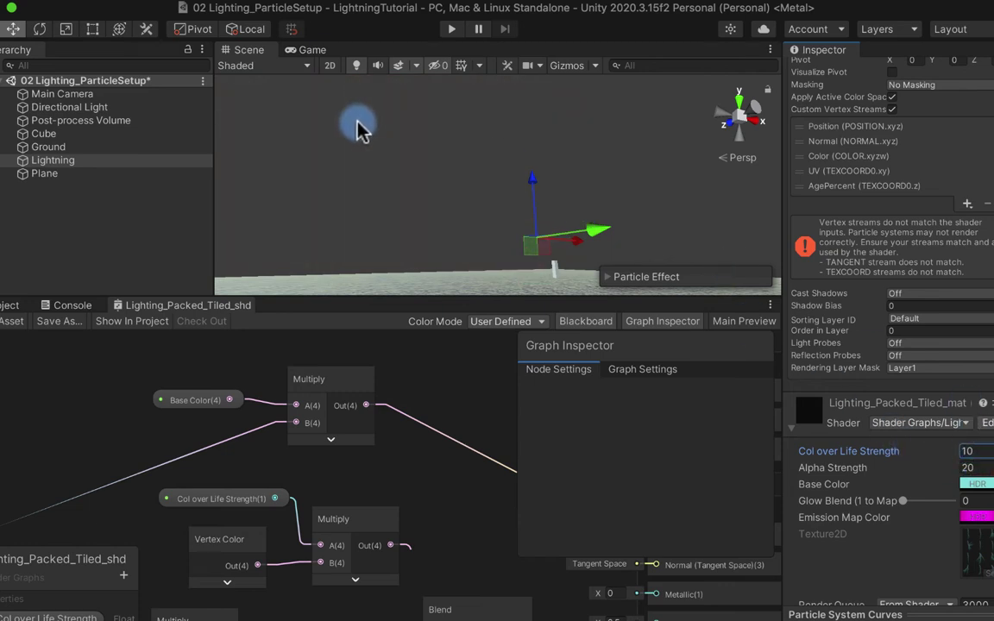
pyautogui.scroll(8, 826, 155)
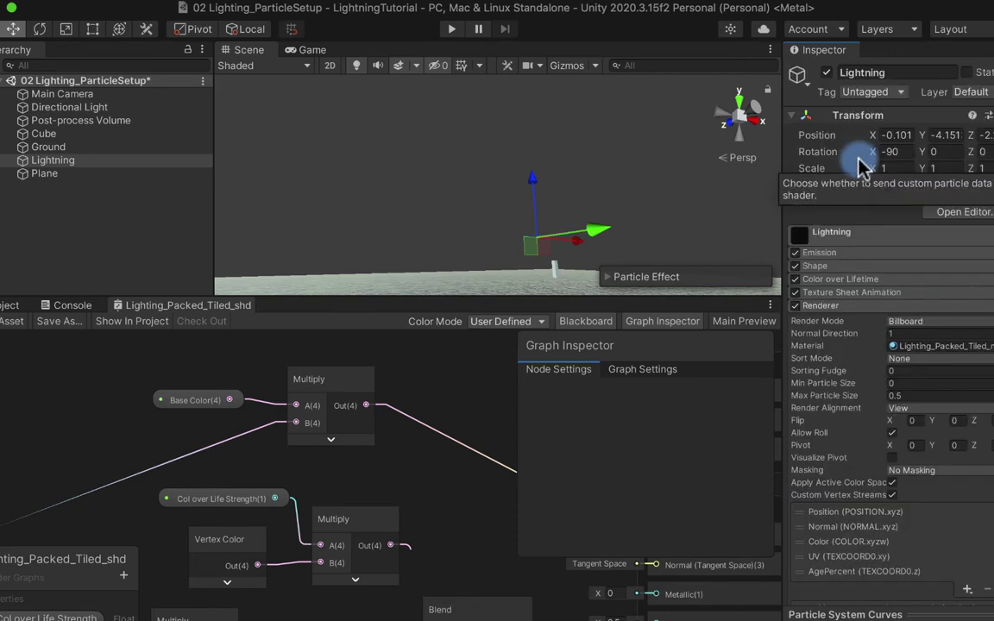
# Step: Swap the Lightning particles' Color over Lifetime gradient for the white-to-cyan Light Blue preset
pyautogui.click(835, 279)
pyautogui.click(949, 295)
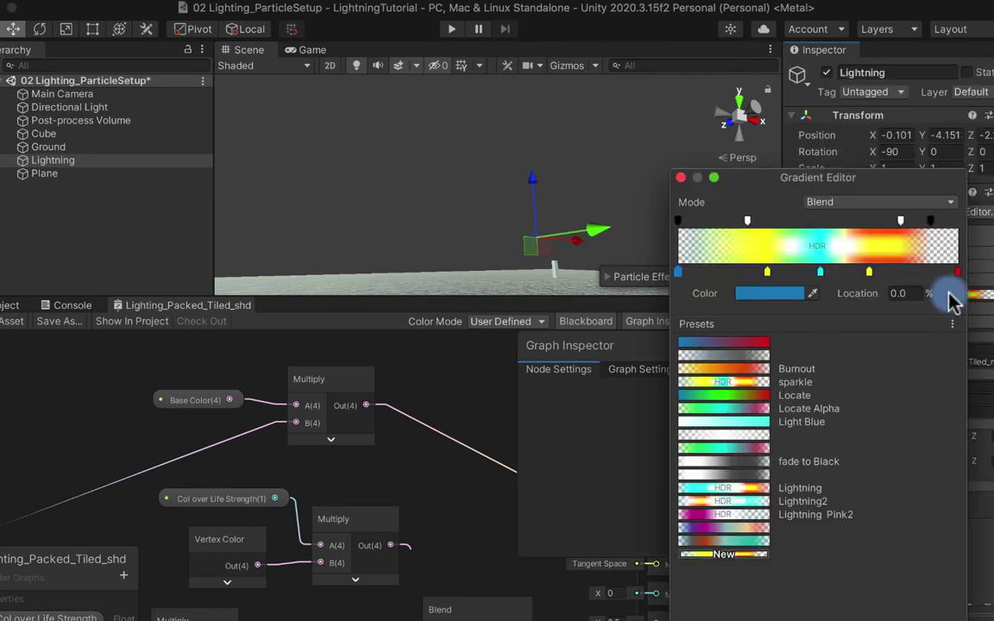
pyautogui.click(720, 449)
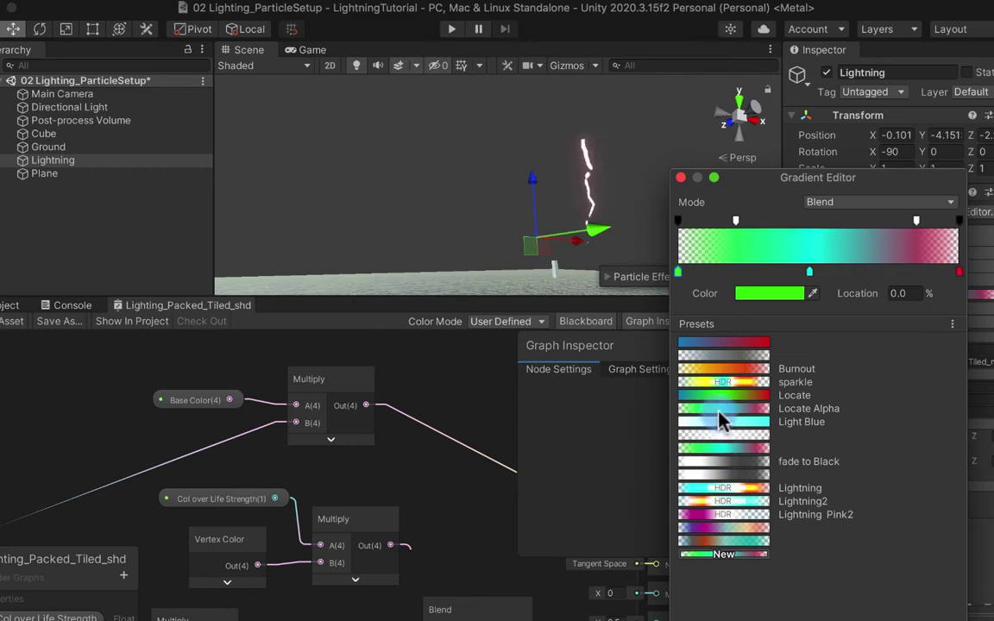
pyautogui.click(724, 421)
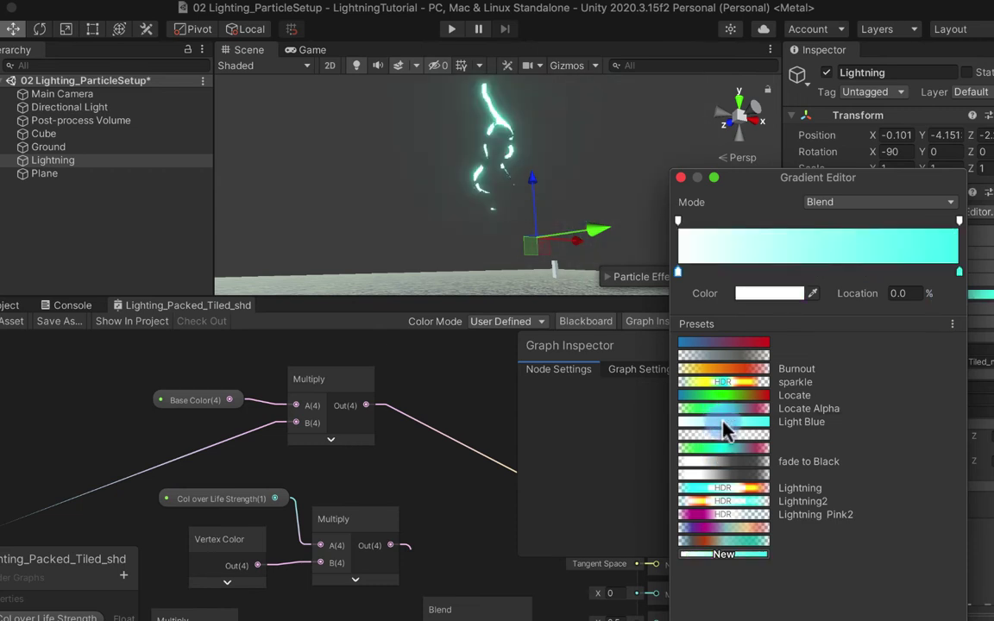
pyautogui.click(518, 183)
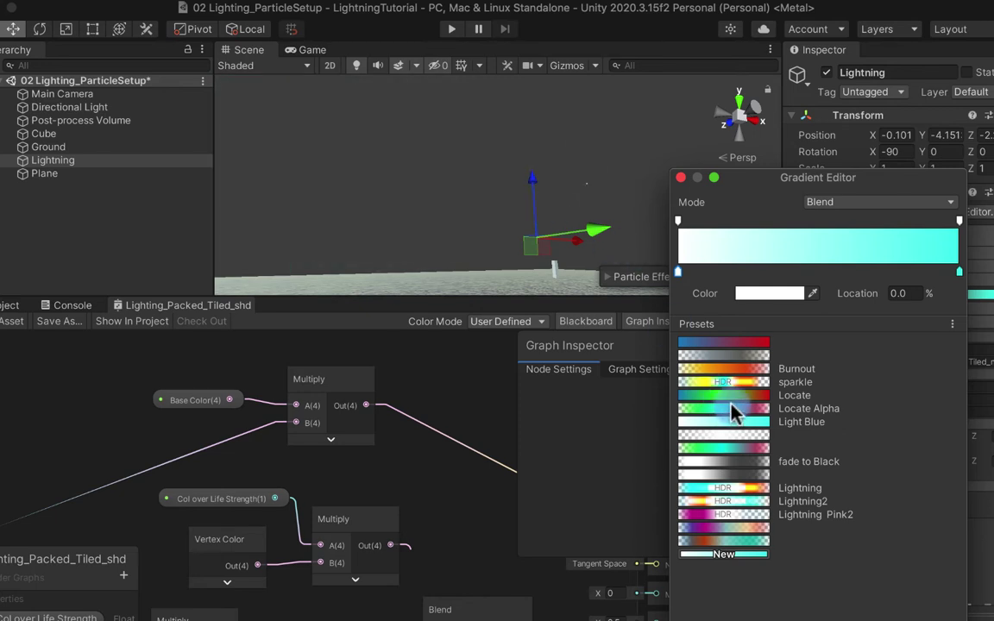
pyautogui.click(635, 240)
pyautogui.scroll(-10, 828, 422)
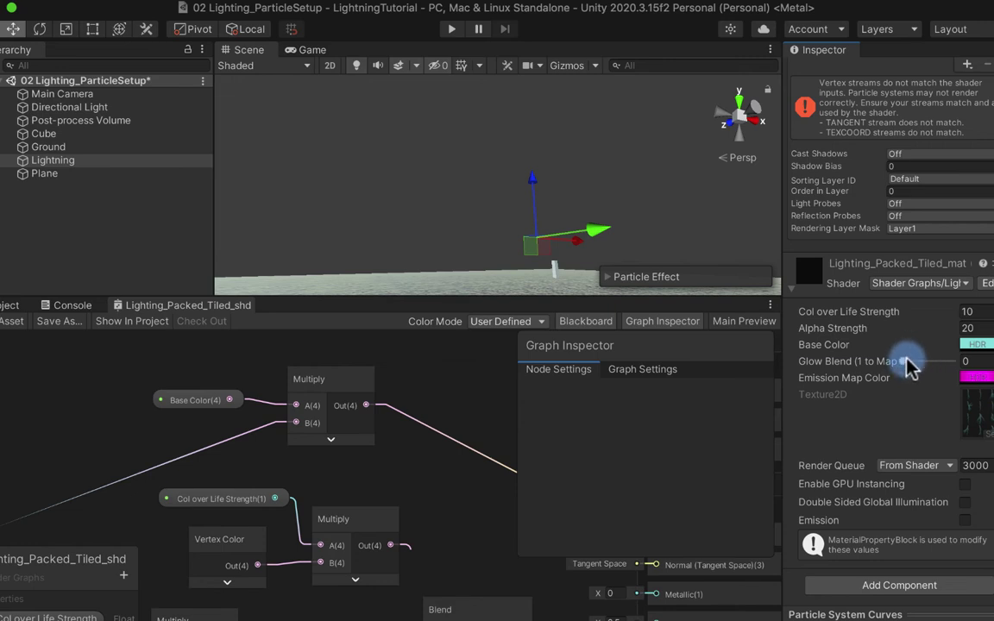
# Step: Slide the material's Glow Blend fully right to its maximum of 1
pyautogui.moveTo(910, 367); pyautogui.dragTo(967, 361)
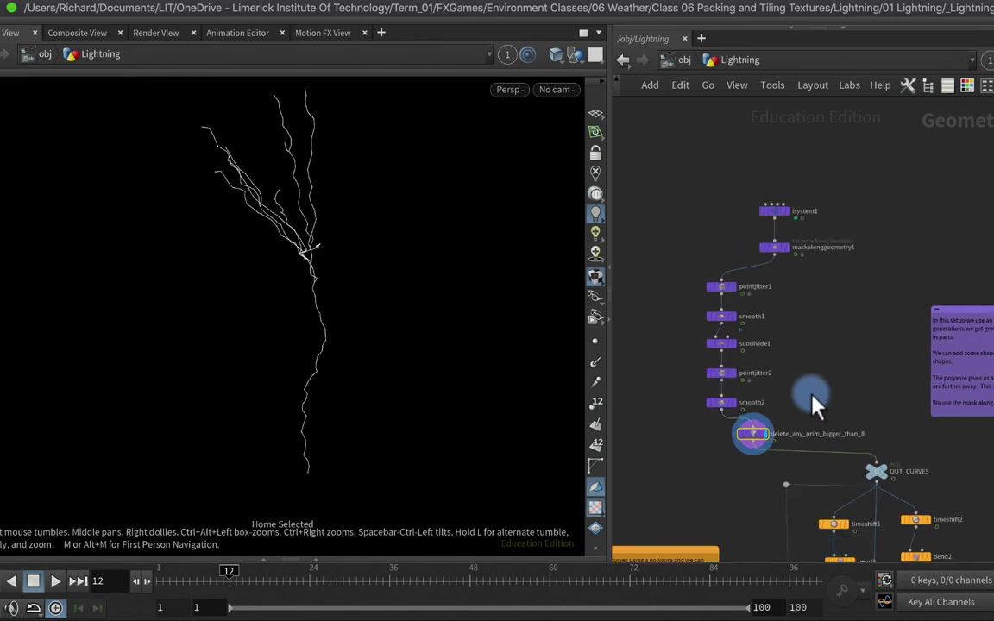
# Step: Bypass the timeshift1 and timeshift2 nodes in the Lightning network
pyautogui.scroll(1, 811, 395)
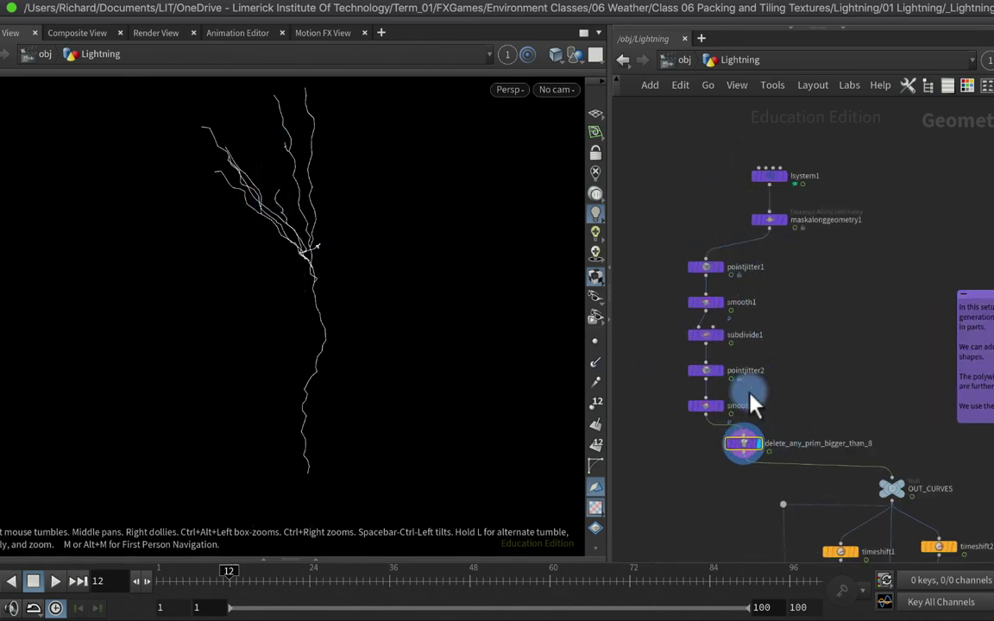
pyautogui.moveTo(750, 401); pyautogui.dragTo(703, 366, button='middle')
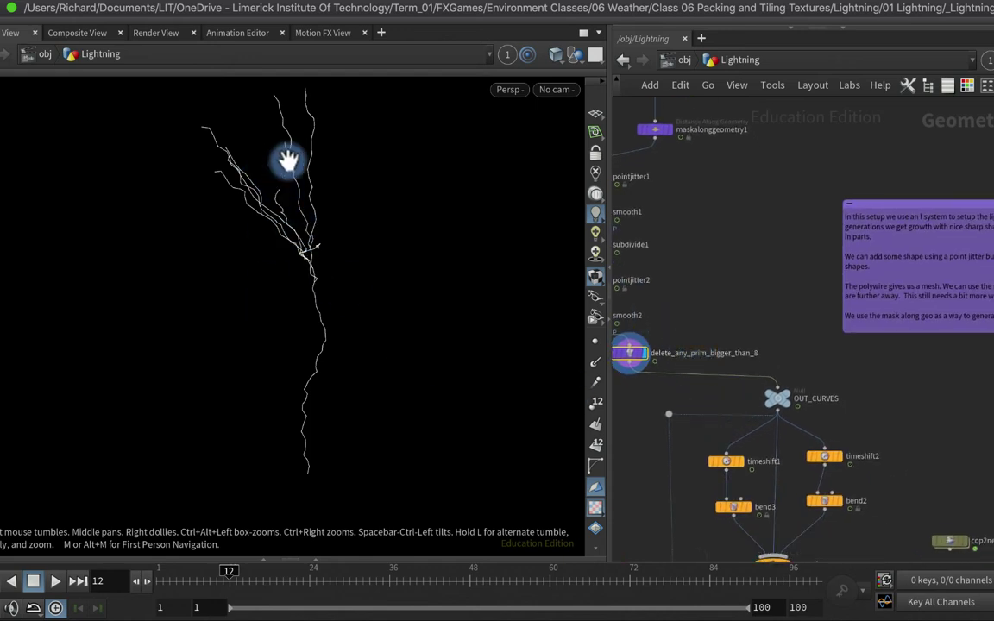
pyautogui.scroll(3, 820, 440)
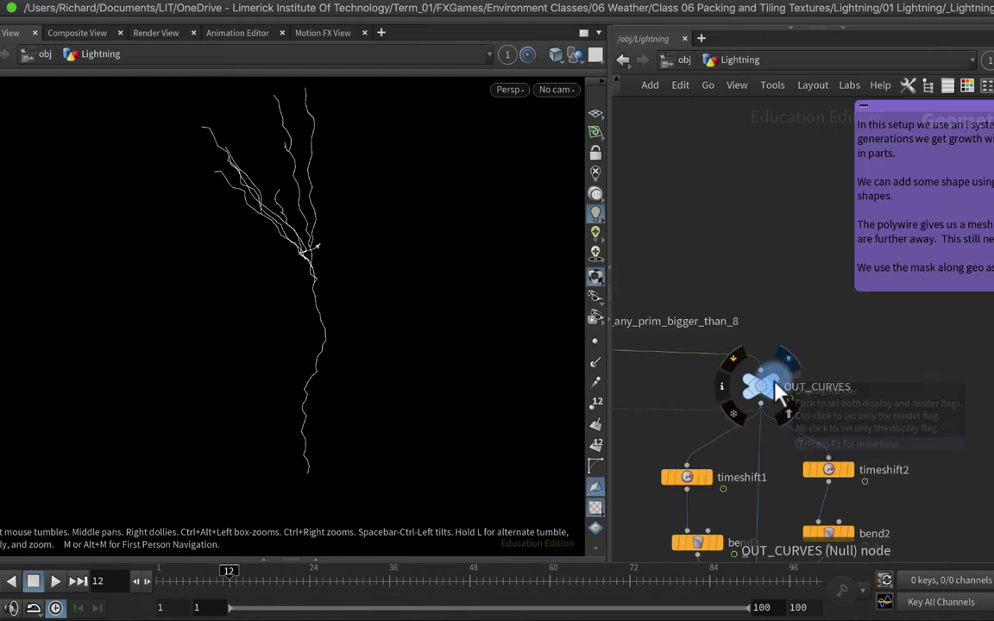
pyautogui.moveTo(731, 533); pyautogui.dragTo(724, 447, button='middle')
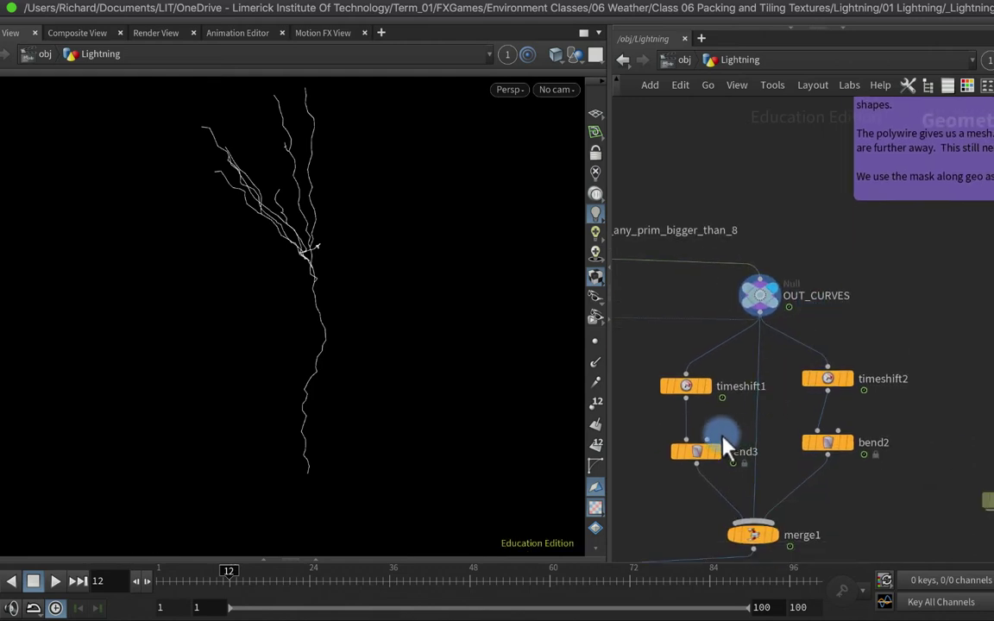
pyautogui.click(665, 386)
pyautogui.click(807, 379)
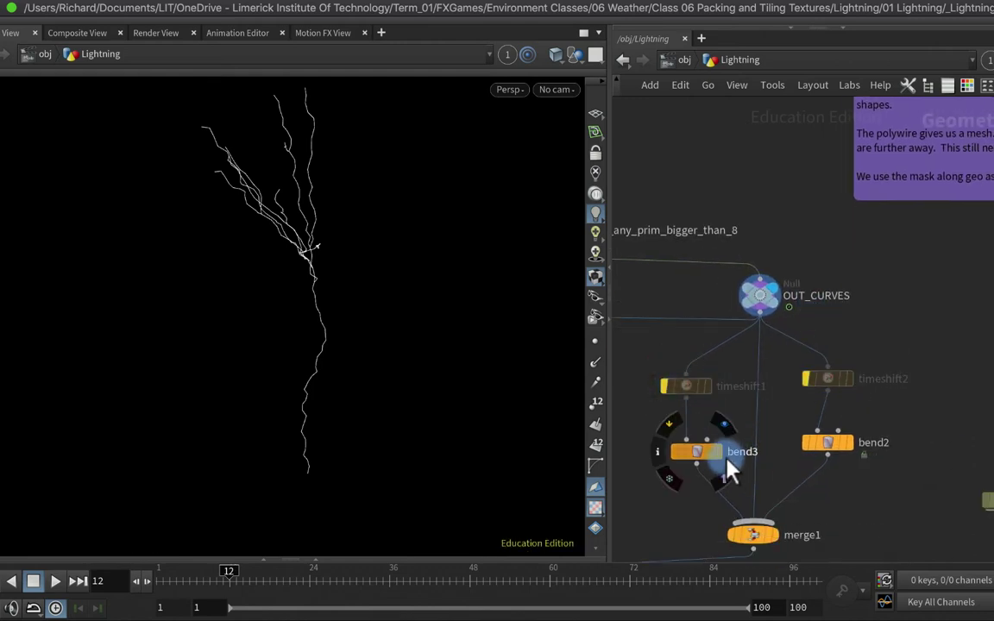
# Step: Preview the bend3 and bend2 branches alone, then merge1, ending on timeshift1
pyautogui.click(723, 459)
pyautogui.moveTo(559, 401); pyautogui.dragTo(359, 347)
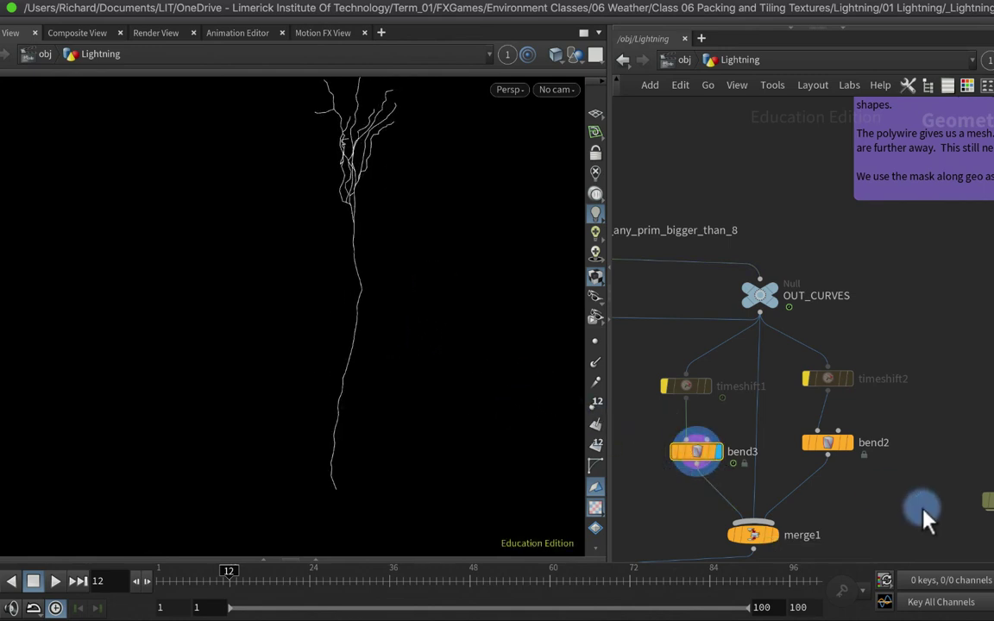
pyautogui.click(848, 443)
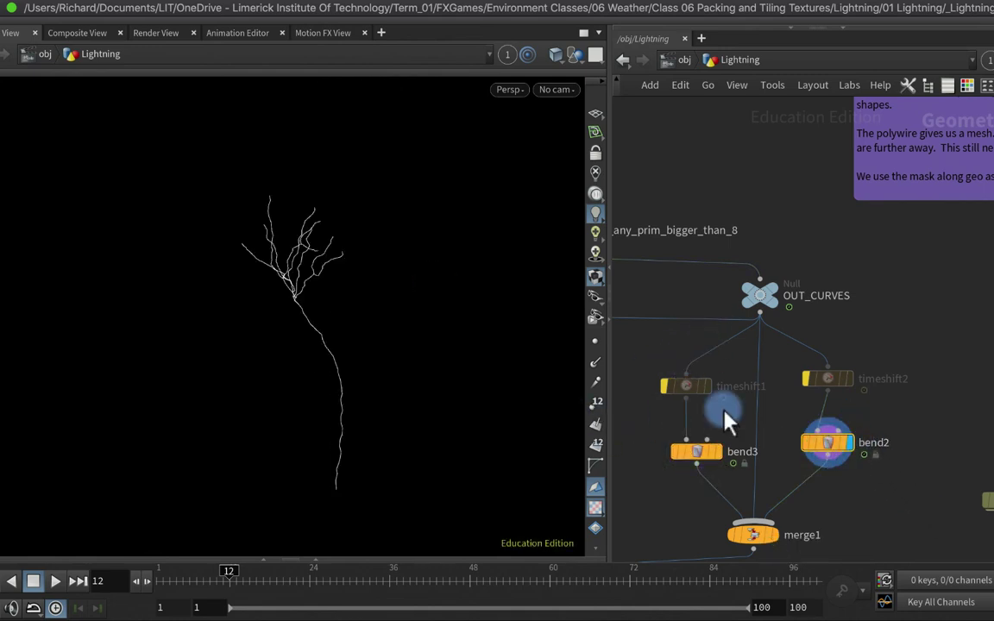
pyautogui.click(772, 534)
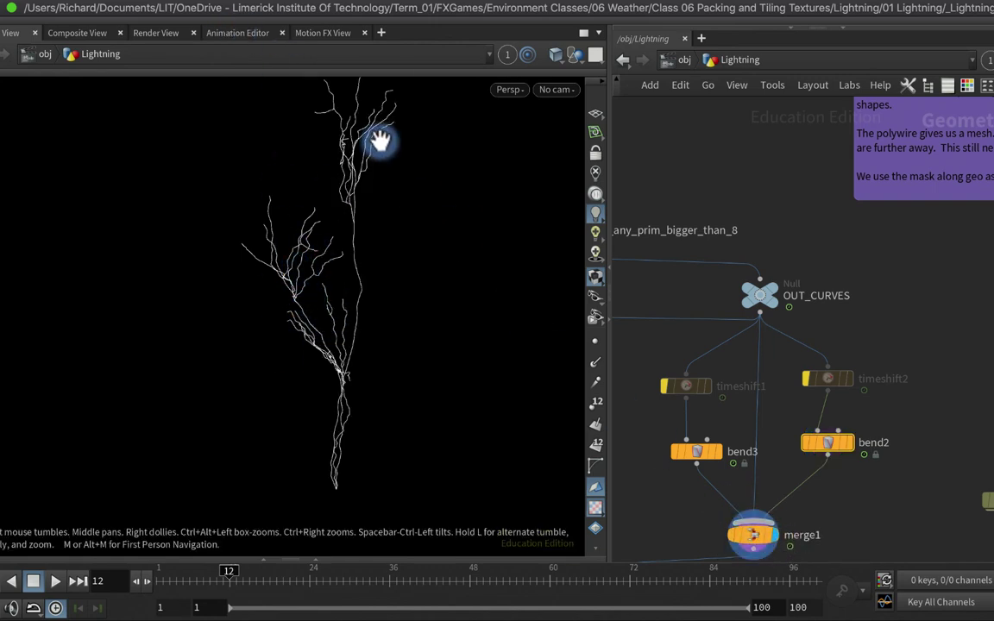
pyautogui.click(704, 386)
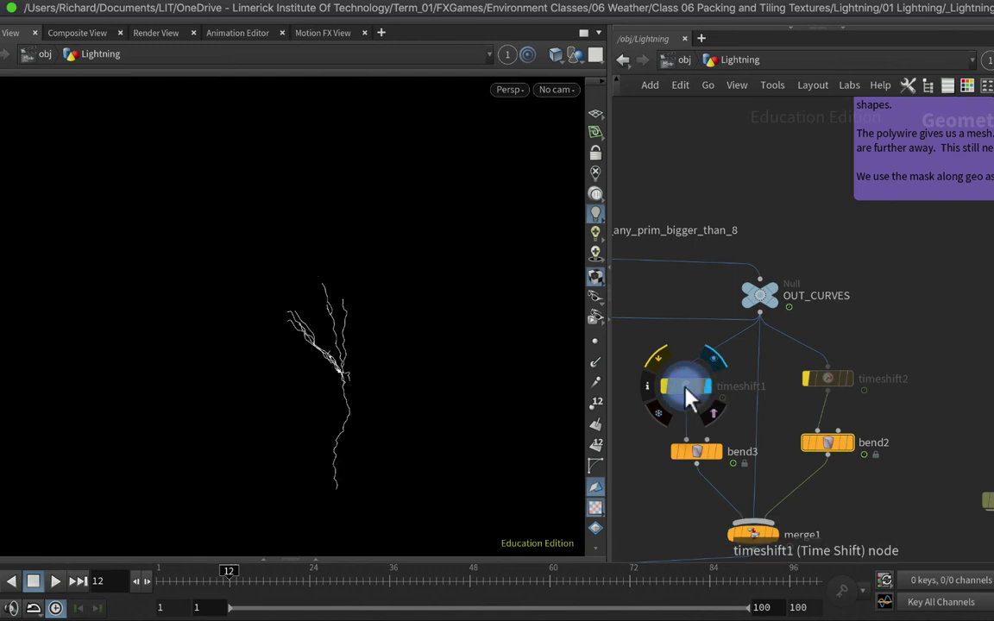
# Step: Re-enable timeshift1 and compare the bend3 branch with the merged lightning
pyautogui.press('p')
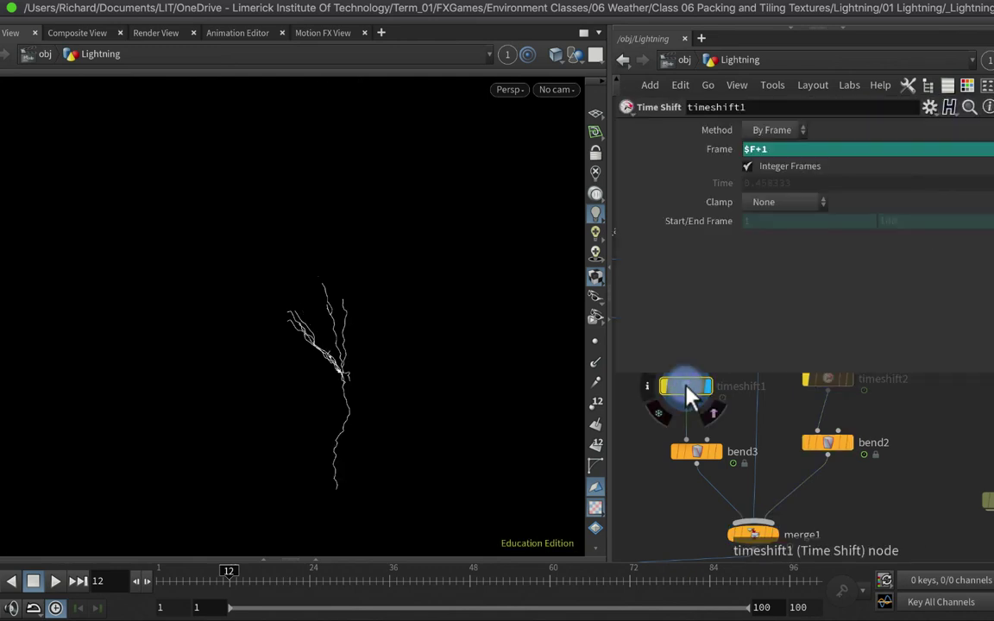
pyautogui.doubleClick(747, 150)
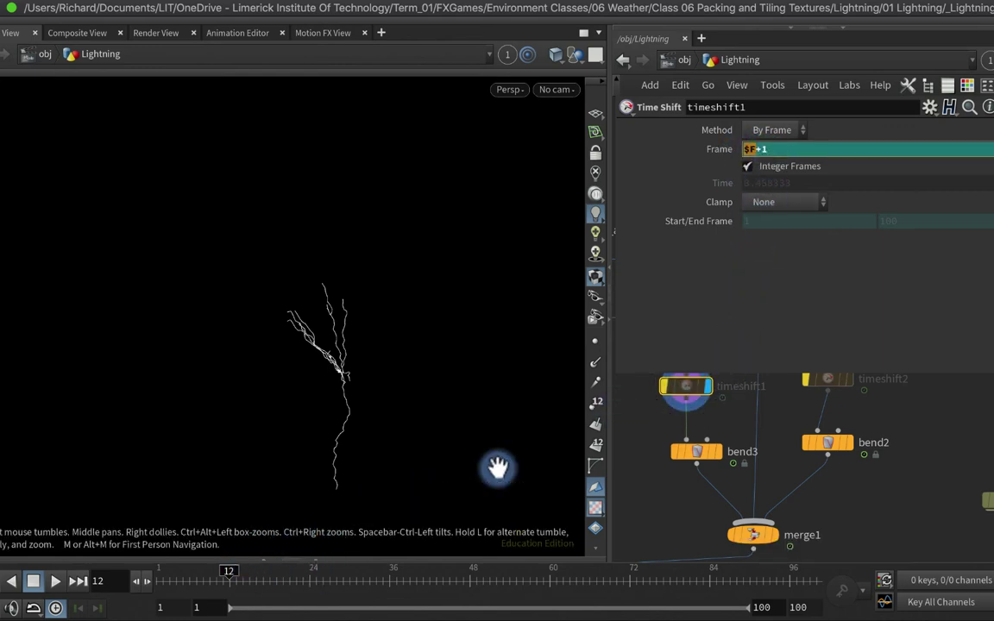
pyautogui.click(663, 387)
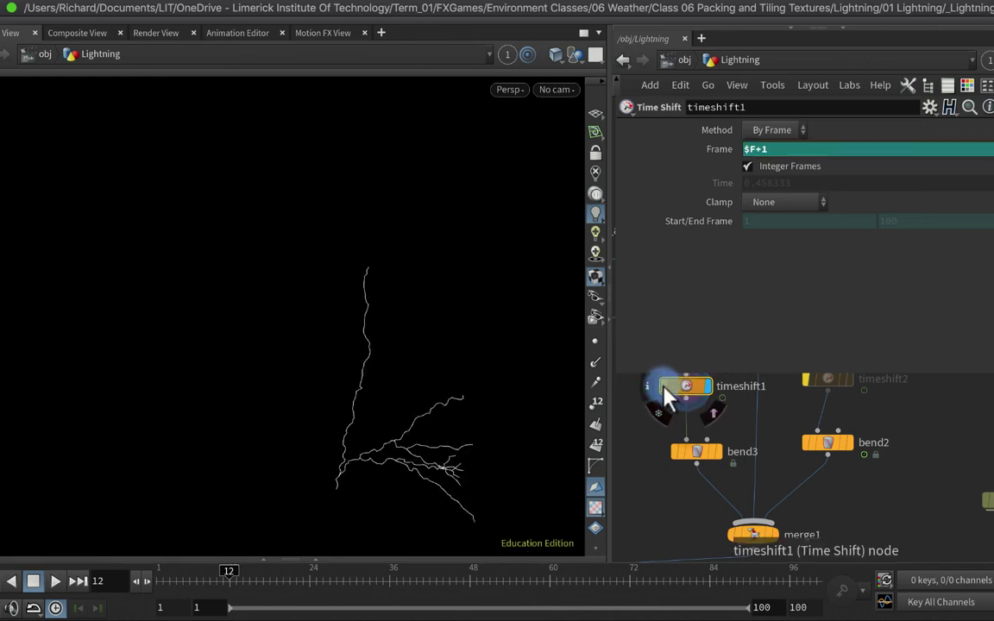
pyautogui.click(719, 451)
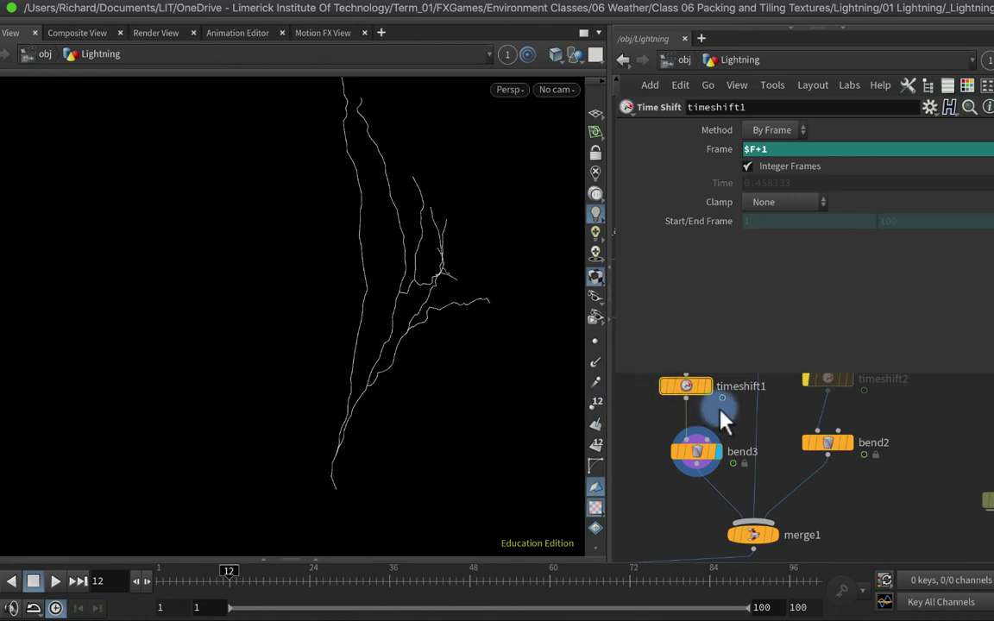
pyautogui.click(770, 535)
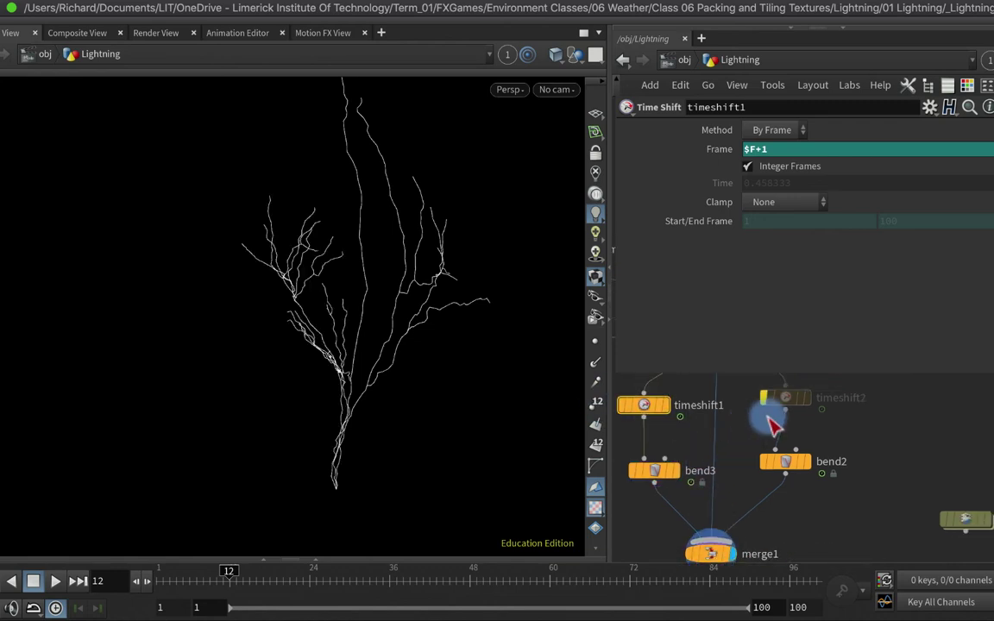
# Step: Re-enable timeshift2 and preview the bend2 branch, then the full merge1 result
pyautogui.click(781, 429)
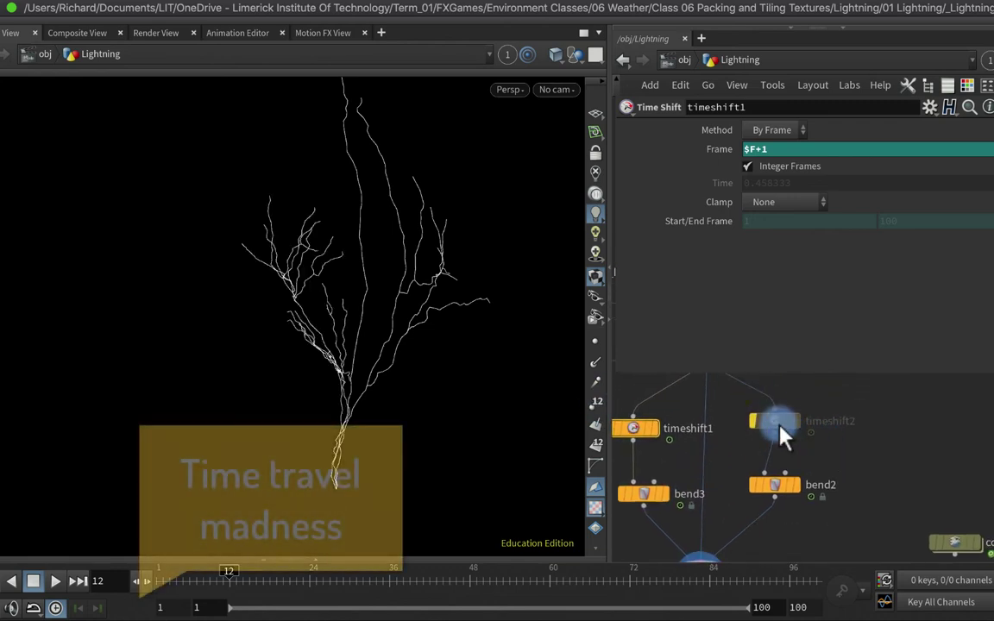
pyautogui.doubleClick(755, 149)
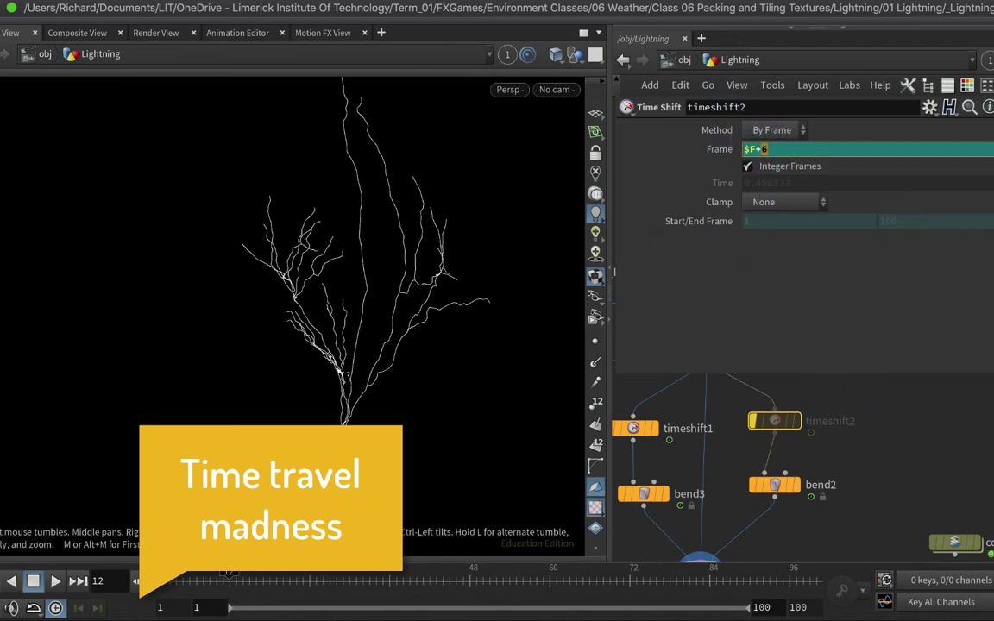
pyautogui.moveTo(752, 438)
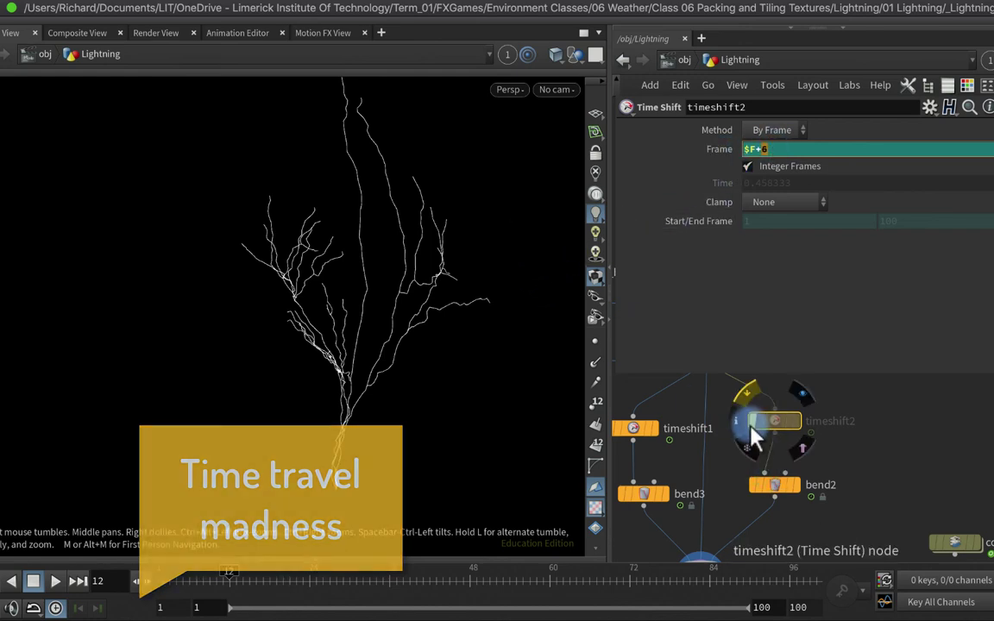
pyautogui.click(802, 394)
pyautogui.moveTo(838, 446); pyautogui.dragTo(833, 416, button='middle')
pyautogui.click(787, 452)
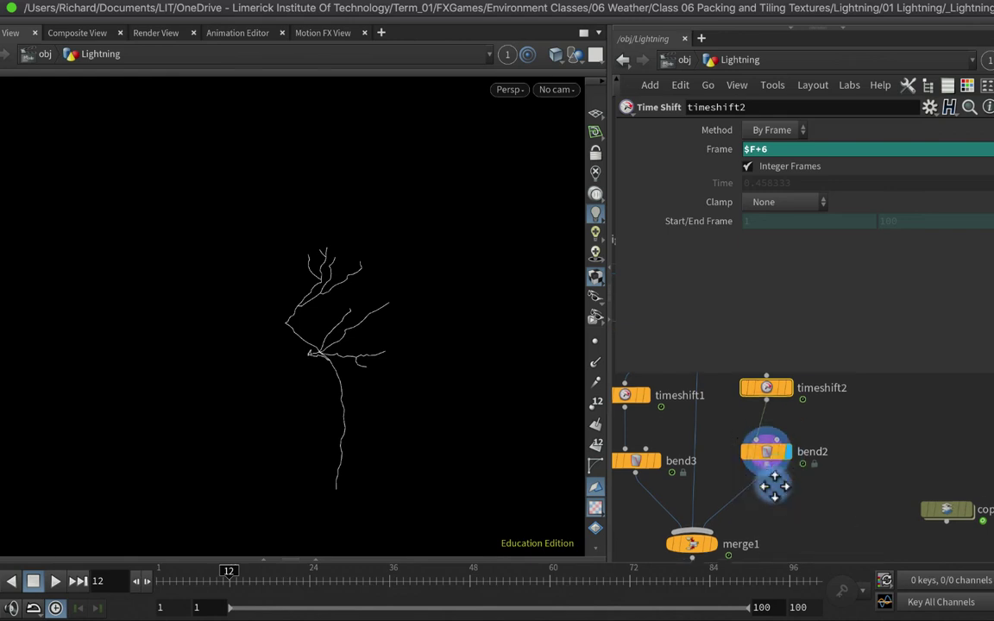
pyautogui.moveTo(773, 485); pyautogui.dragTo(773, 463, button='middle')
pyautogui.click(711, 522)
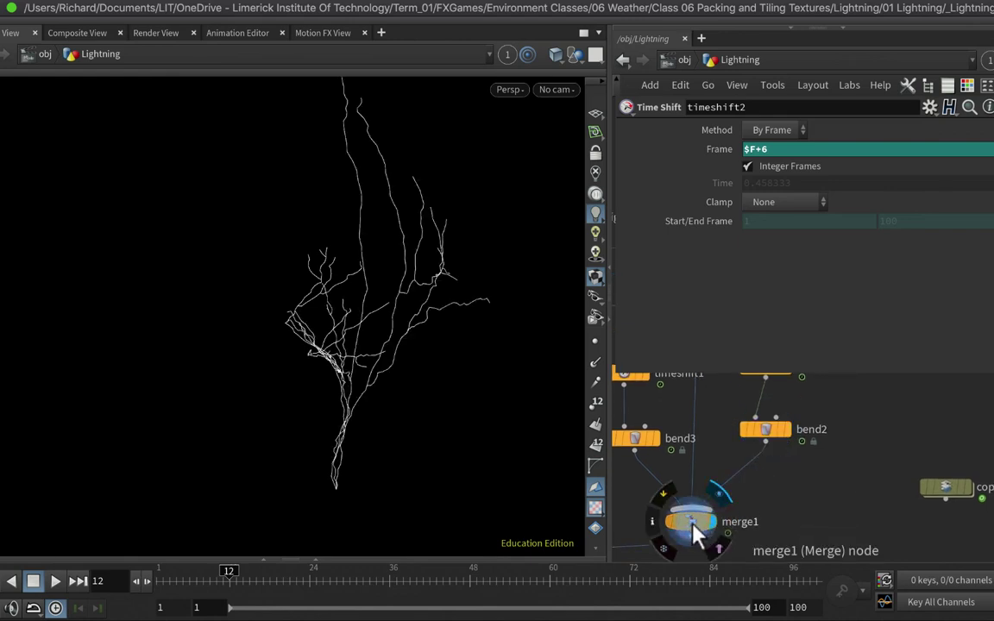
pyautogui.click(693, 523)
# Step: Raise timeshift2's Frame offset from $F+6 to $F+8
pyautogui.moveTo(723, 423); pyautogui.dragTo(705, 481, button='middle')
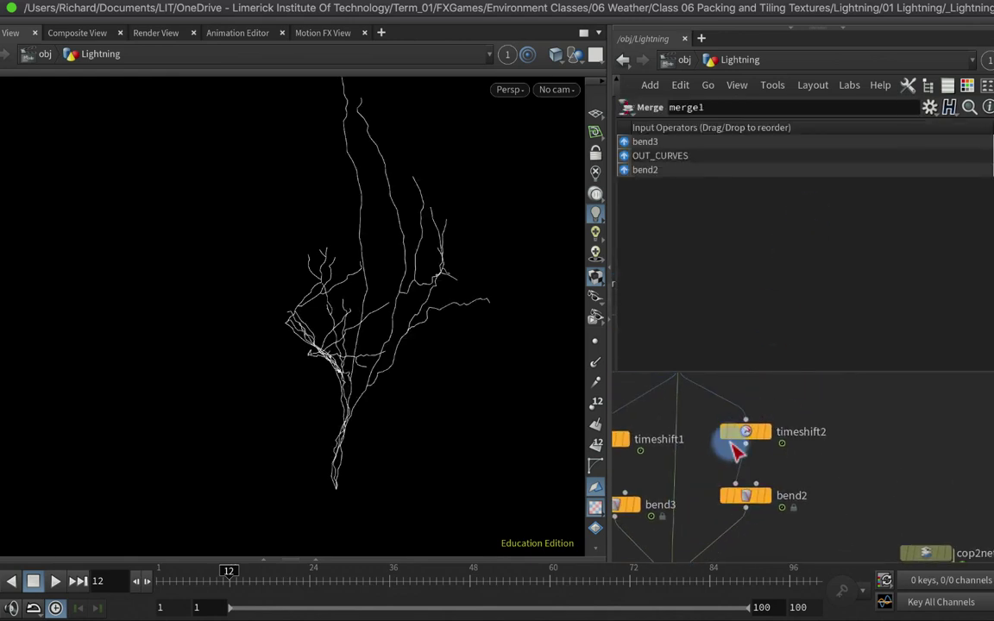
pyautogui.click(745, 433)
pyautogui.click(771, 157)
pyautogui.moveTo(766, 147); pyautogui.dragTo(806, 121, button='middle')
pyautogui.moveTo(714, 489); pyautogui.dragTo(714, 458, button='middle')
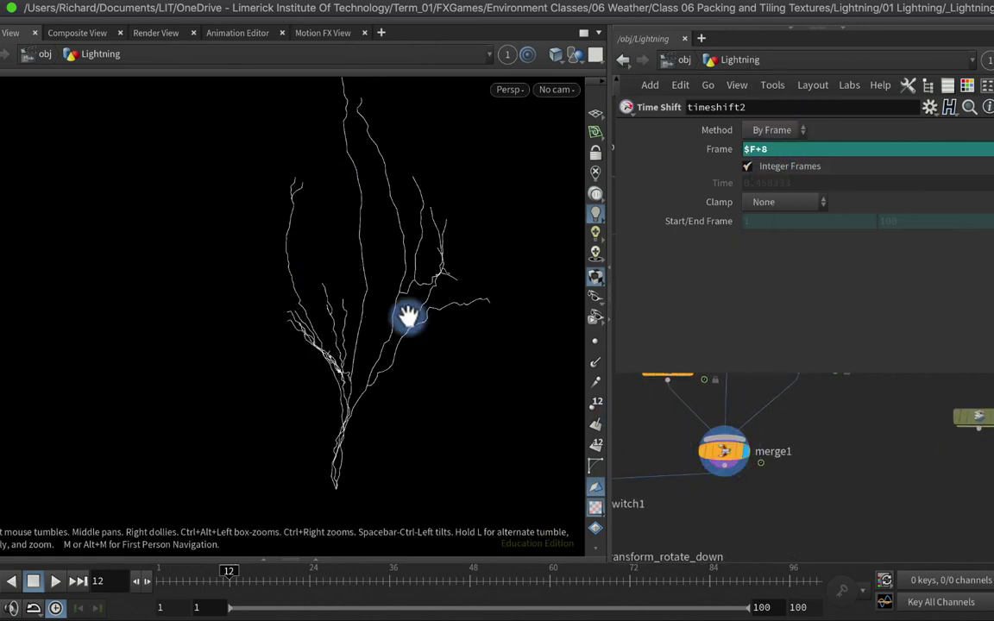
# Step: Hide the parameter panel, look through cam1, and bring bend1, OUT_MODEL and material1 into view
pyautogui.press('p')
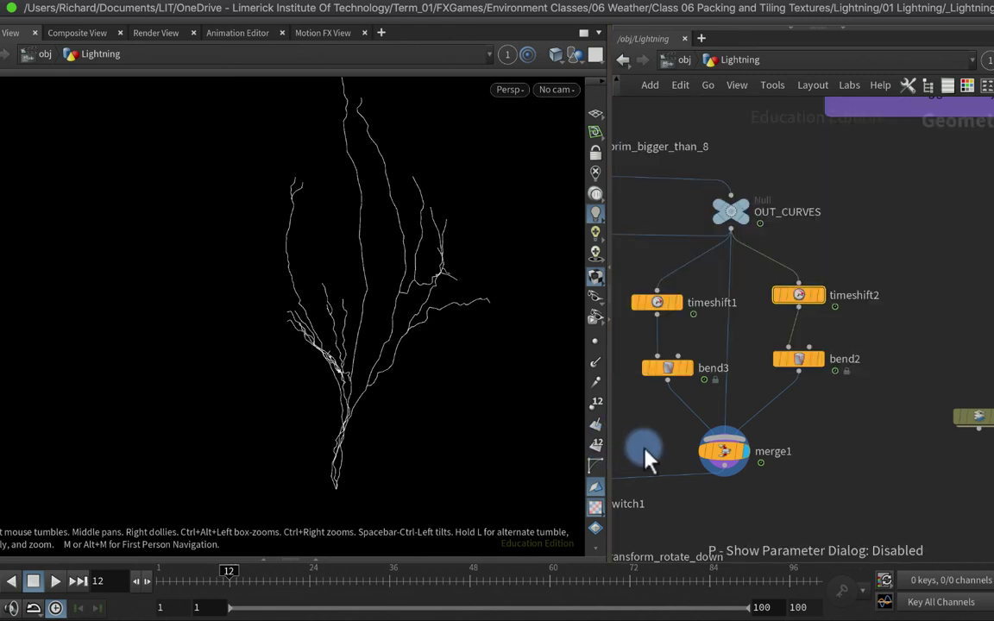
pyautogui.moveTo(643, 455); pyautogui.dragTo(708, 407, button='middle')
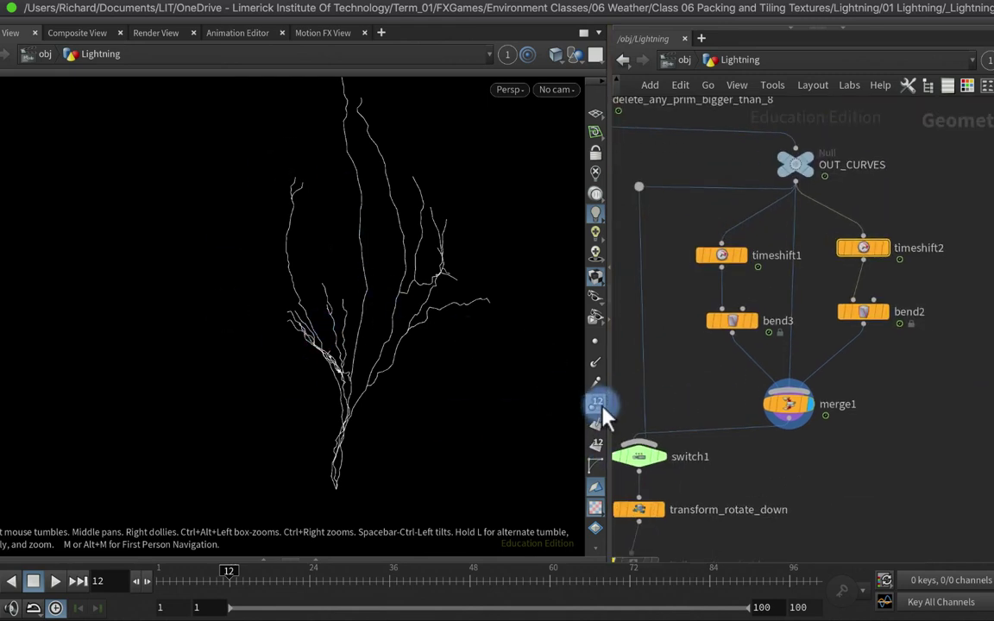
pyautogui.scroll(-10, 736, 266)
pyautogui.click(557, 89)
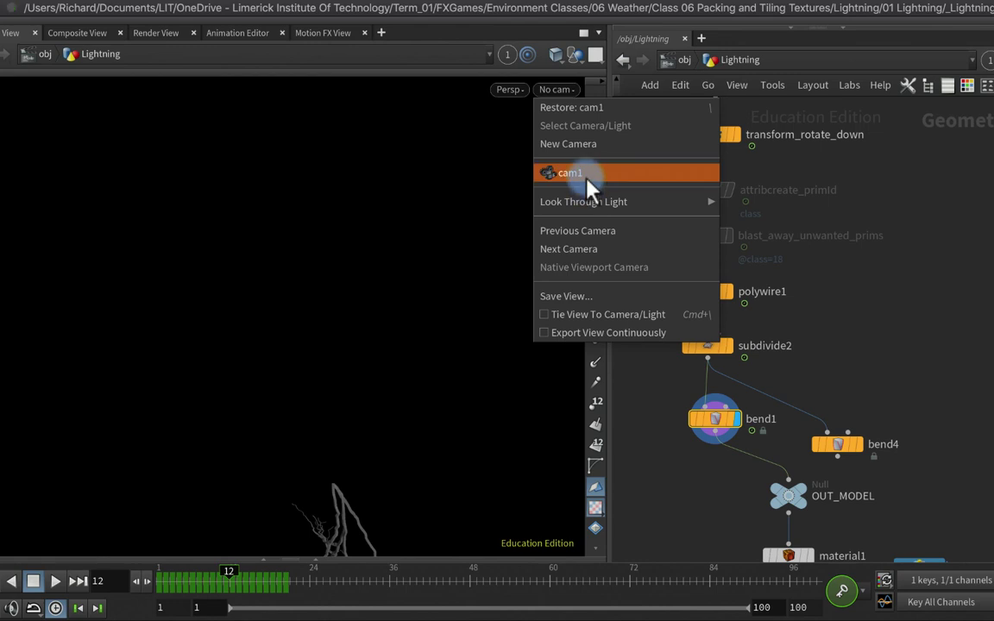
pyautogui.click(586, 178)
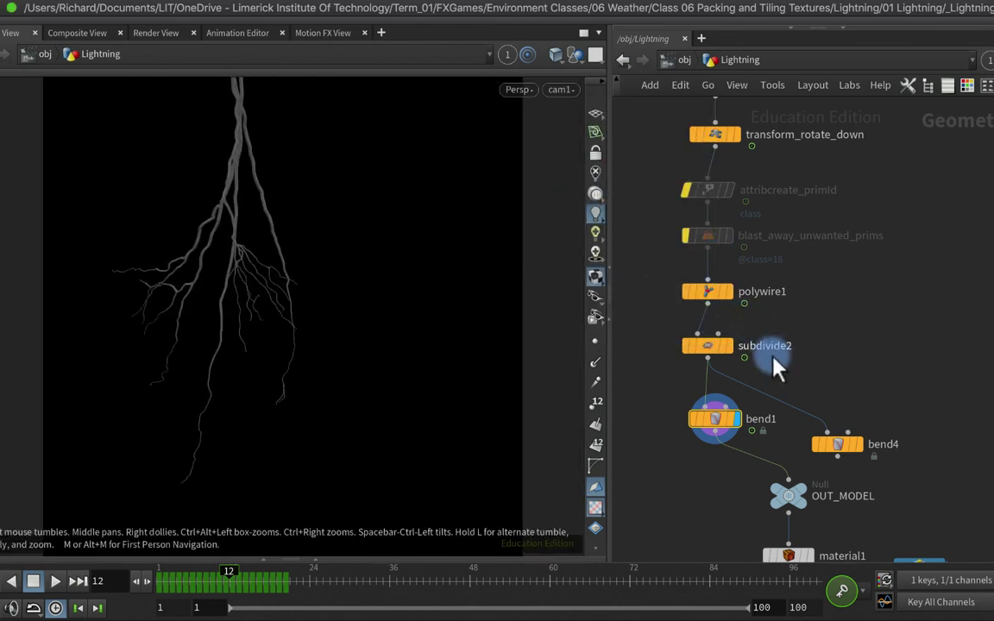
pyautogui.moveTo(774, 367); pyautogui.dragTo(781, 283, button='middle')
pyautogui.moveTo(737, 342)
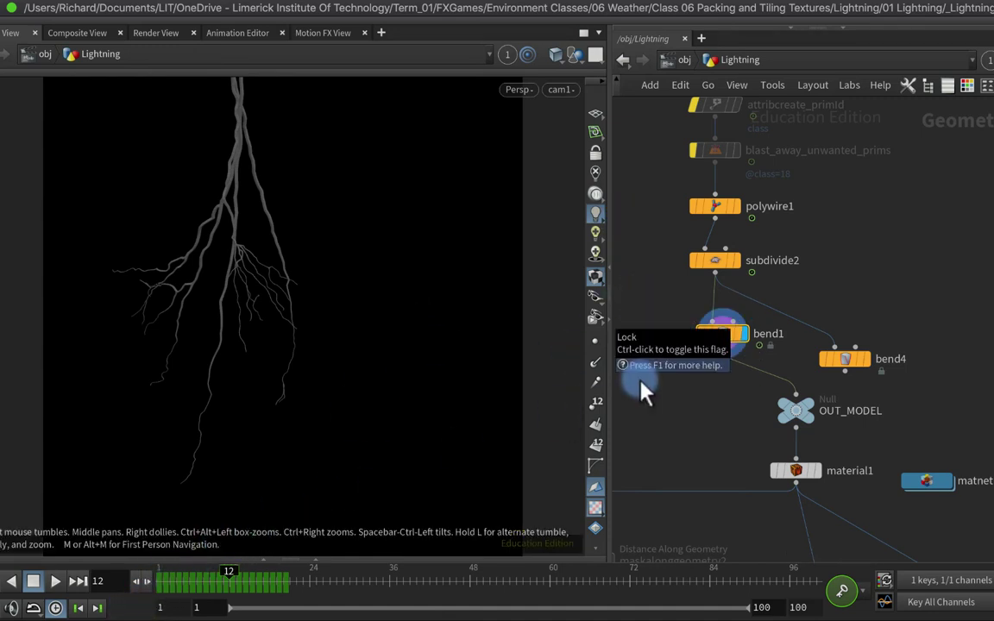
# Step: Scrub bend1 to frame 7 and rekey its Twist with the value ladder through frame 9
pyautogui.press('p')
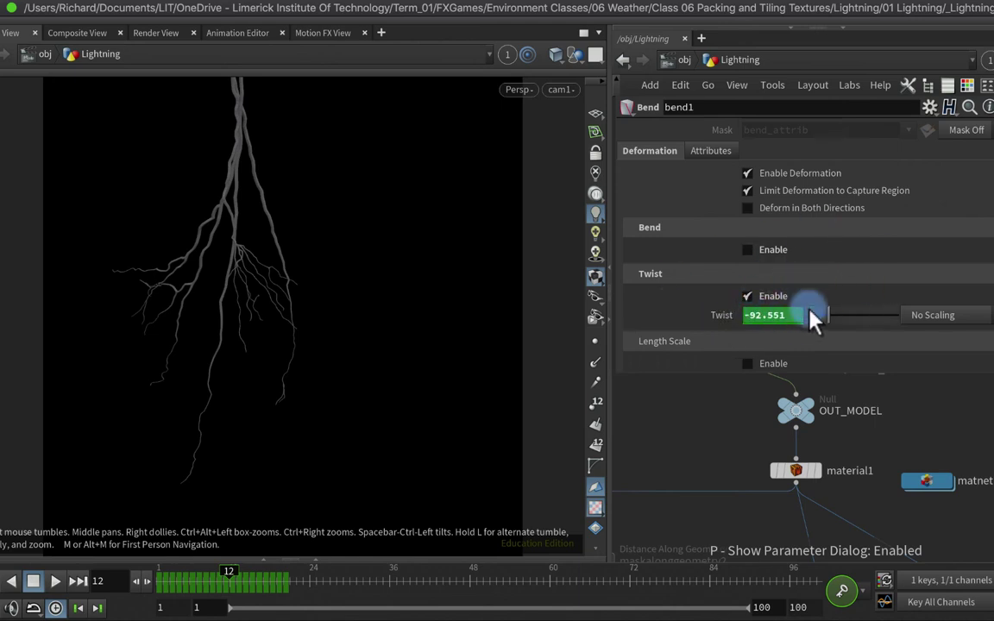
pyautogui.click(155, 581)
pyautogui.moveTo(151, 581); pyautogui.dragTo(197, 580)
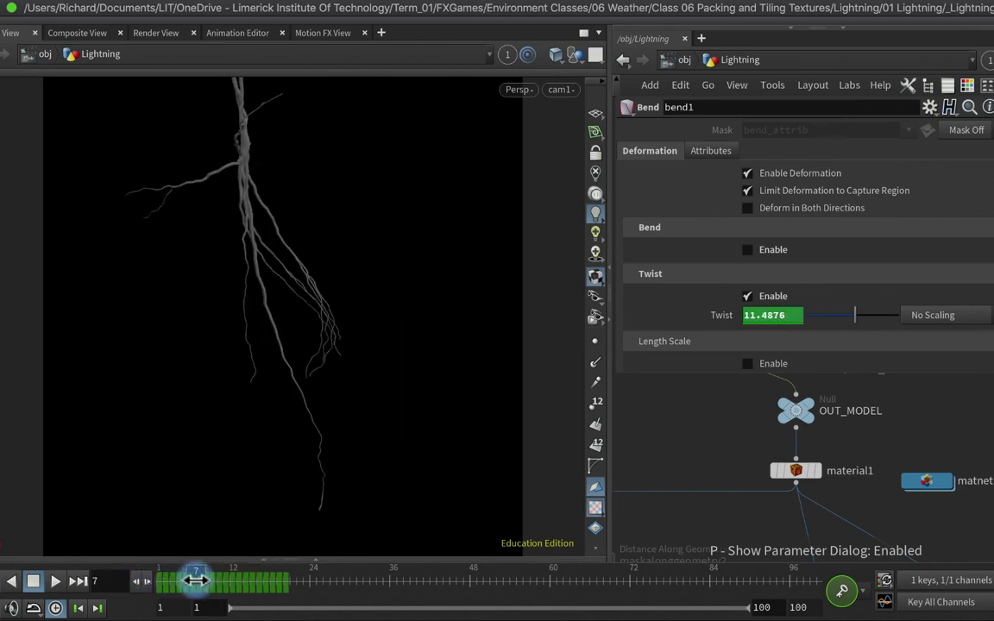
pyautogui.middleClick(779, 318)
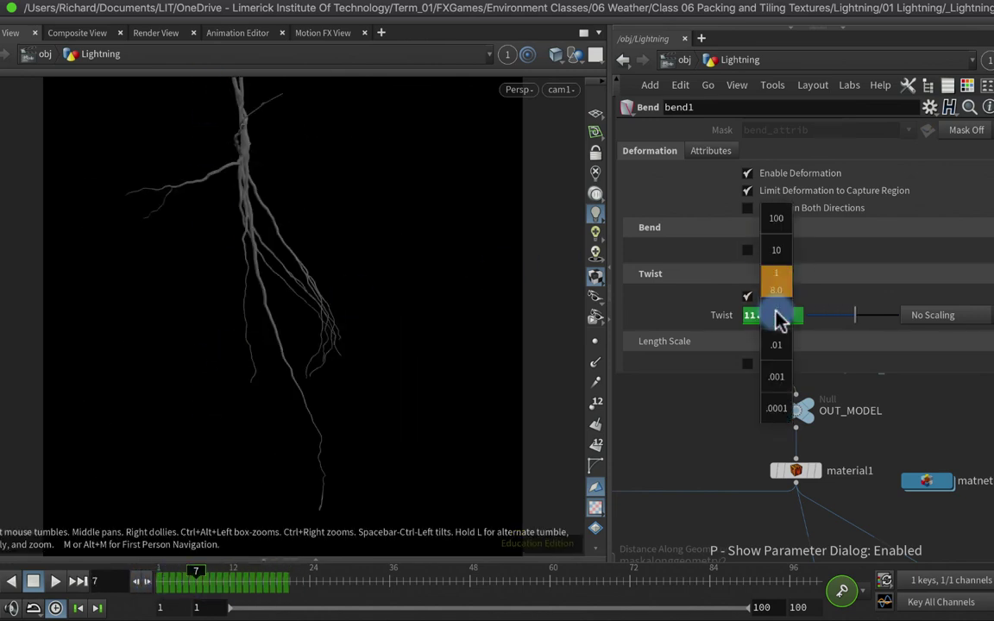
pyautogui.moveTo(779, 317); pyautogui.dragTo(990, 251, button='middle')
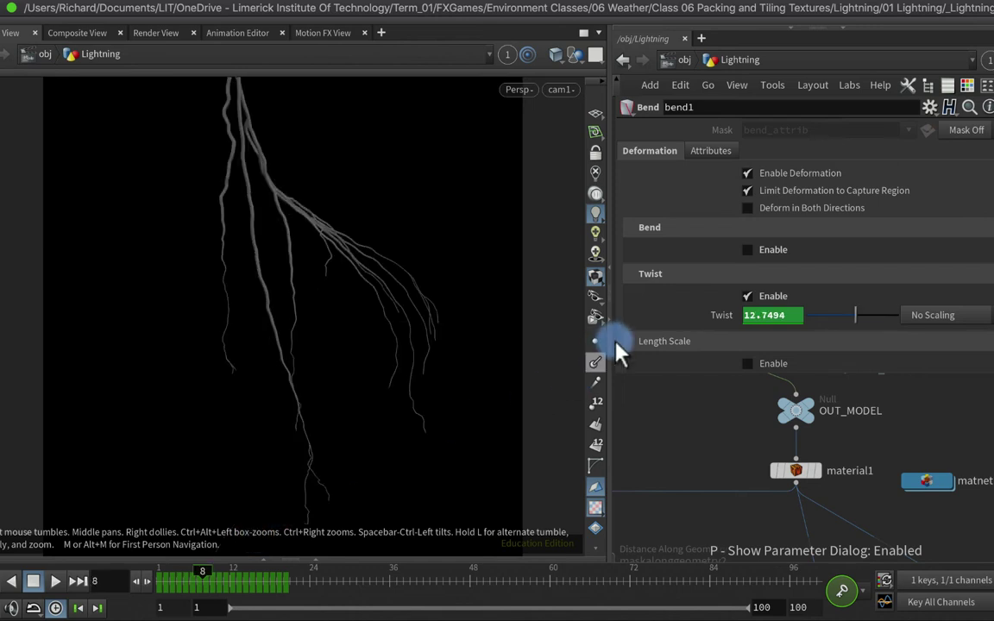
pyautogui.moveTo(764, 316); pyautogui.dragTo(894, 259, button='middle')
pyautogui.press('Right')
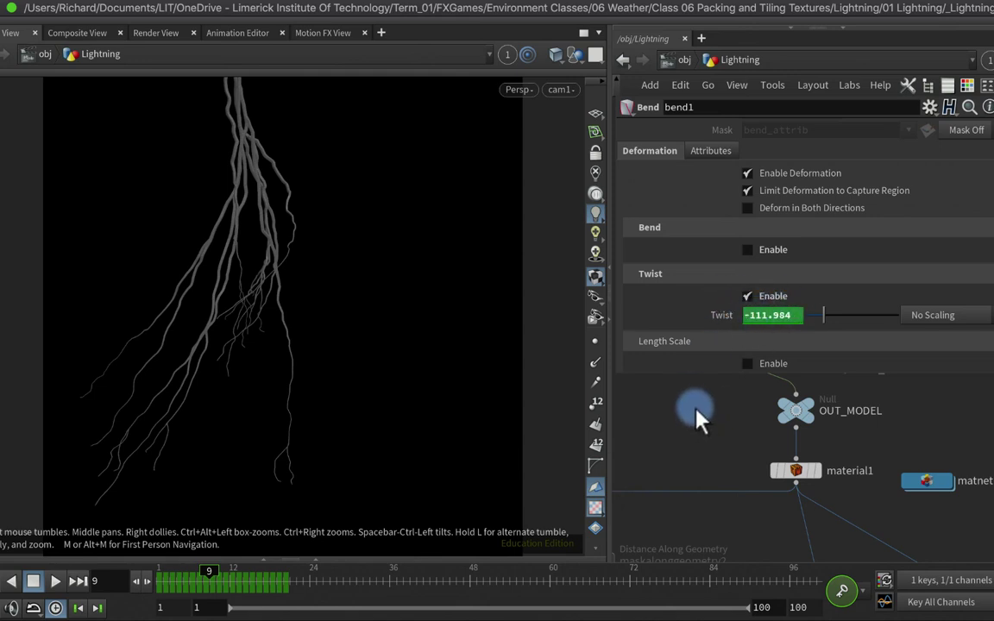
pyautogui.moveTo(694, 416); pyautogui.dragTo(698, 427, button='middle')
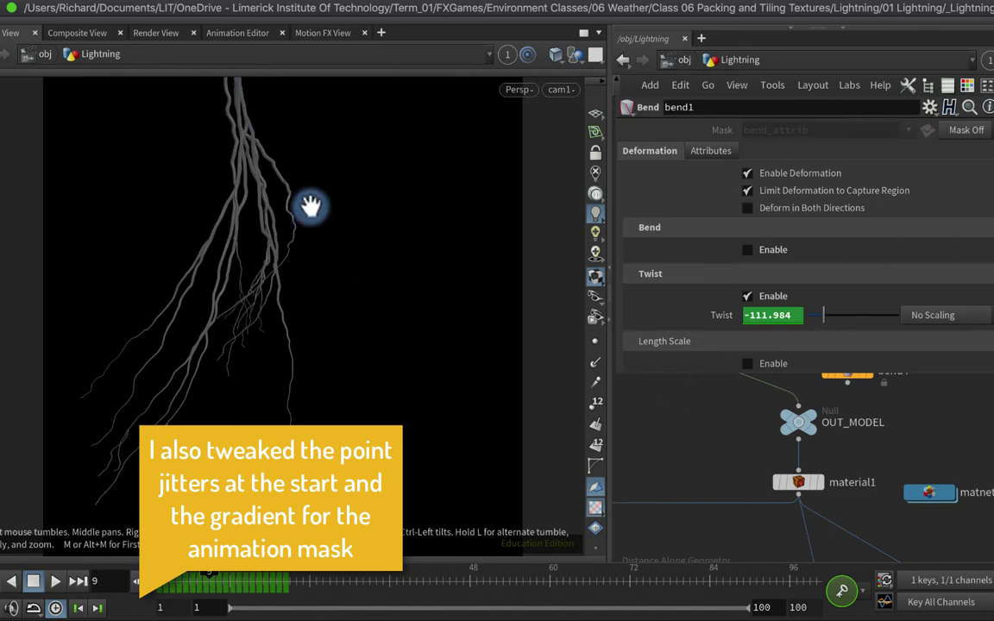
pyautogui.scroll(-4, 740, 431)
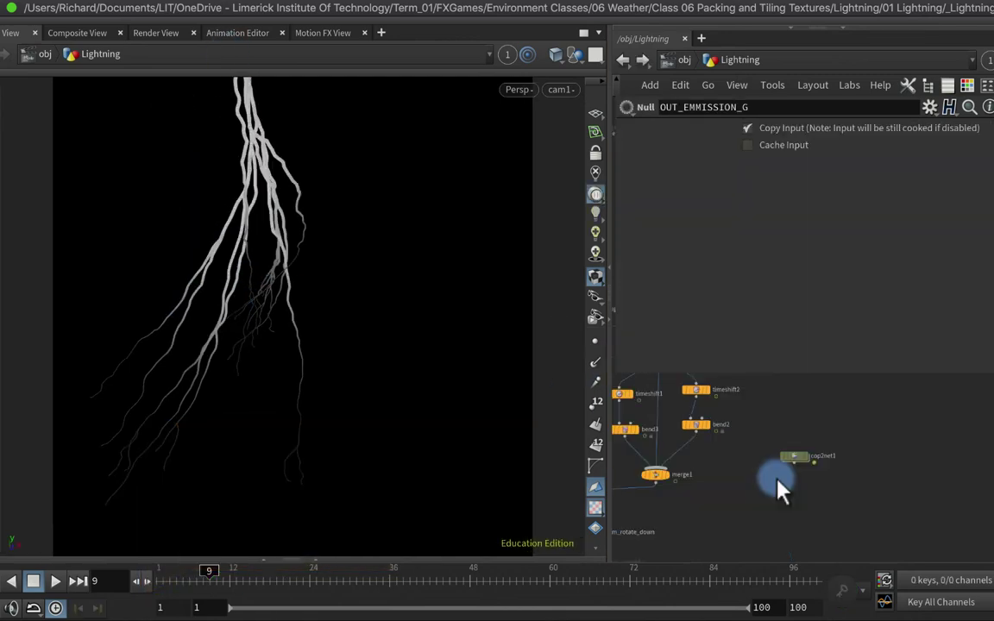
# Step: Enter the cop2net1 compositing network and preview the Lightning_R_F4_png1 source image
pyautogui.click(794, 459)
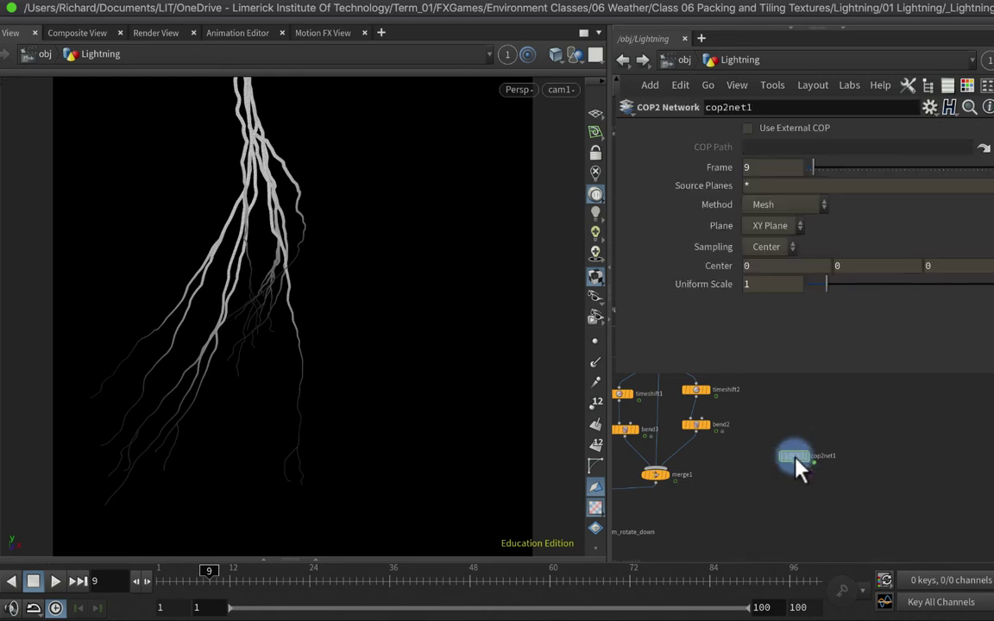
pyautogui.press('i')
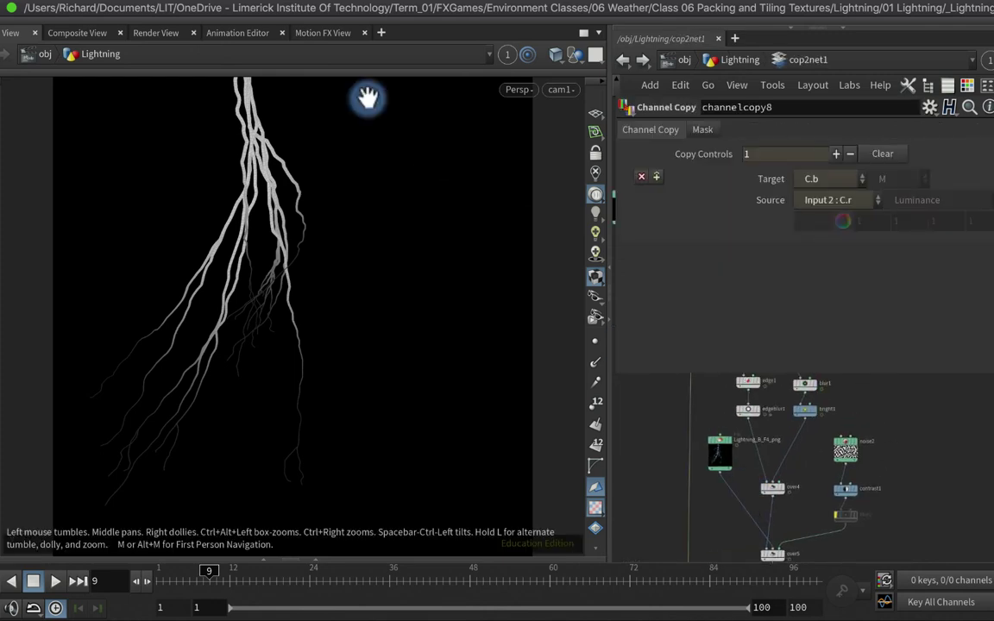
pyautogui.click(74, 33)
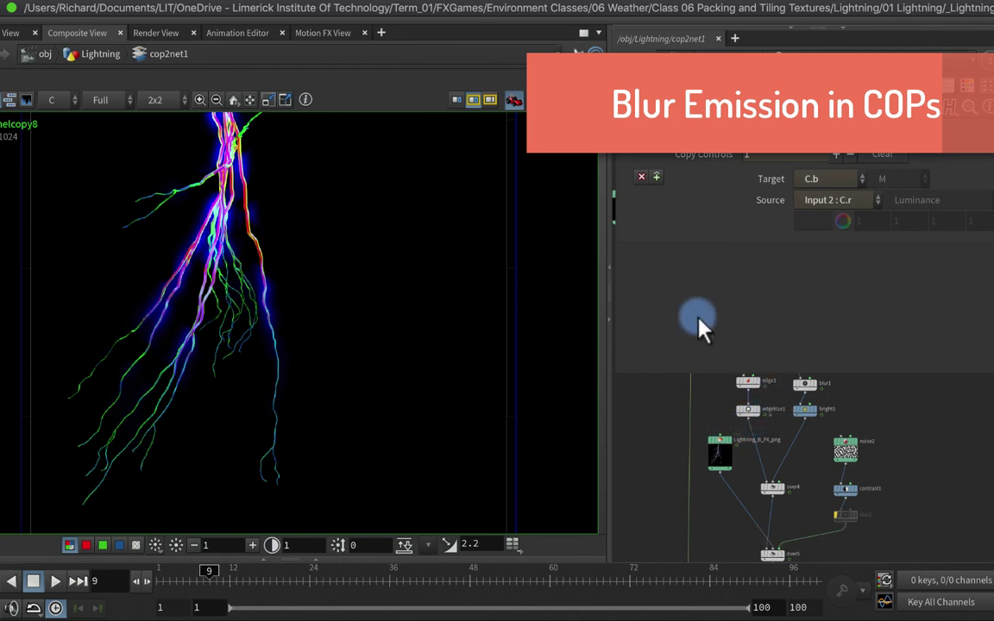
pyautogui.press('p')
pyautogui.scroll(3, 840, 332)
pyautogui.click(742, 319)
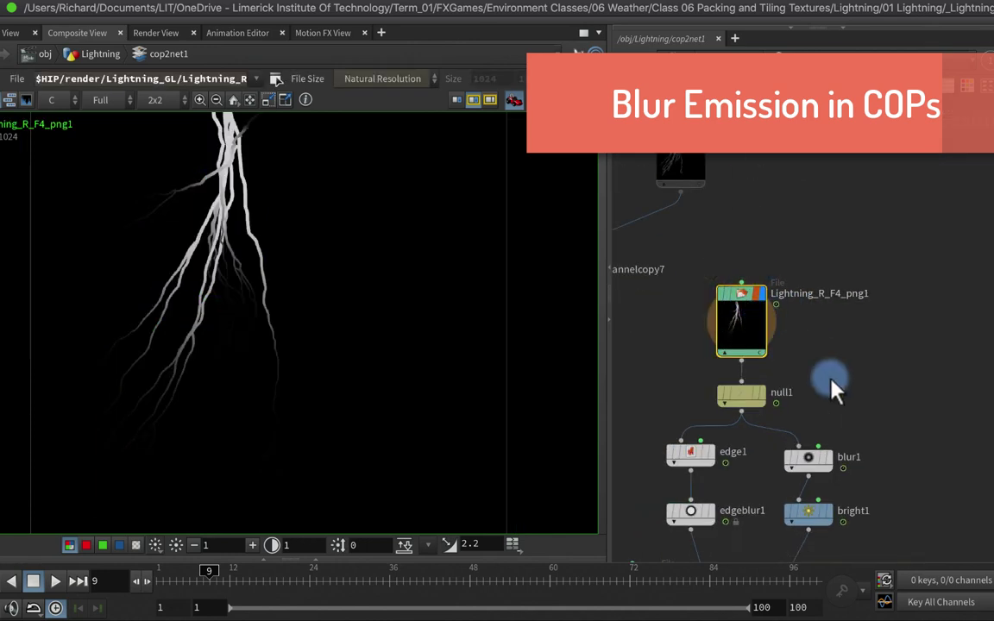
pyautogui.scroll(-5, 841, 441)
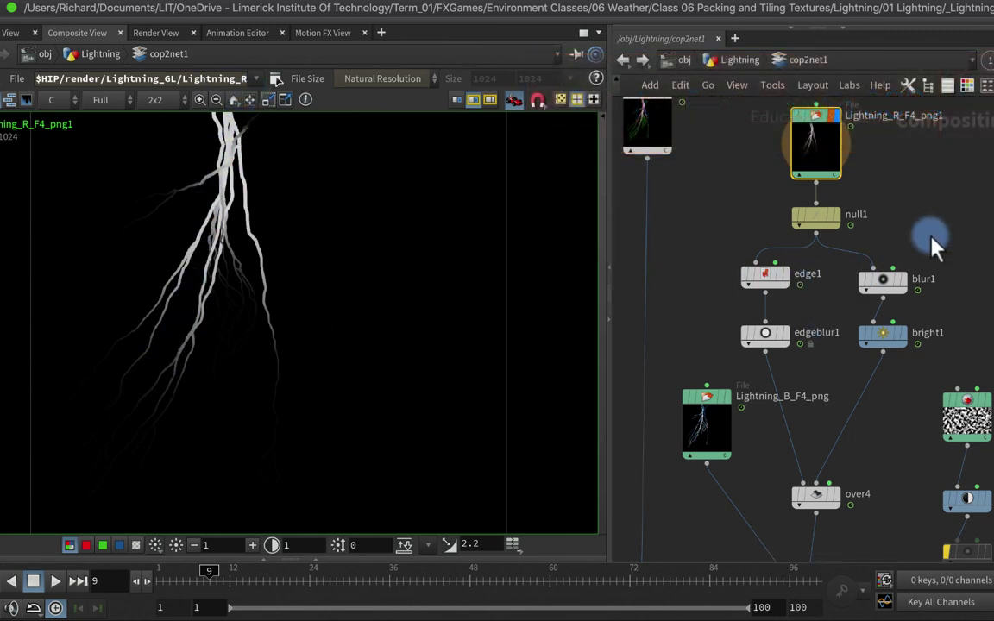
# Step: Step through the edge1, edgeblur1 and blur1 outputs, then display over4
pyautogui.click(764, 274)
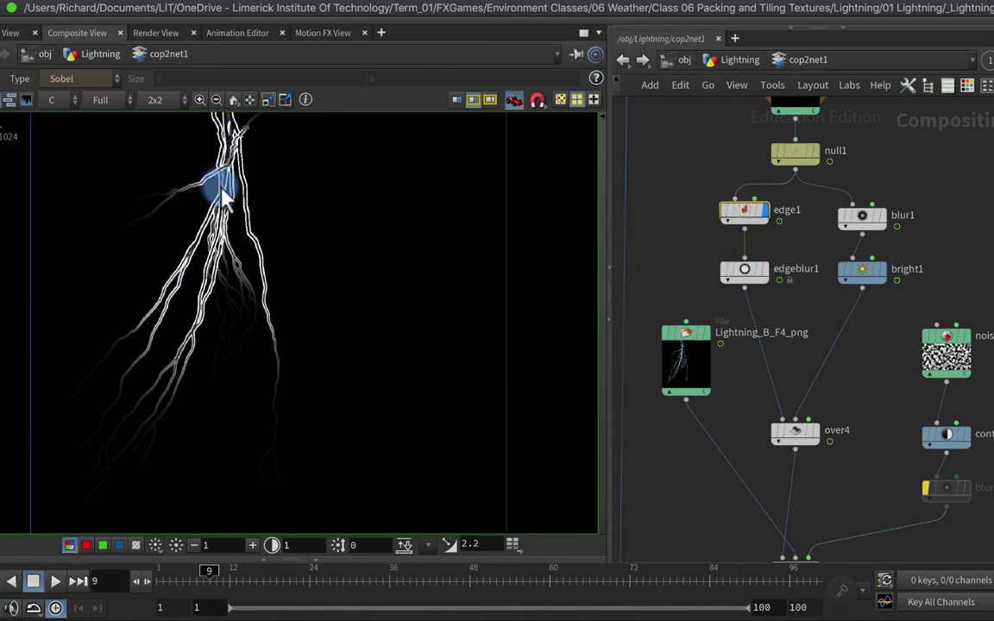
pyautogui.click(752, 273)
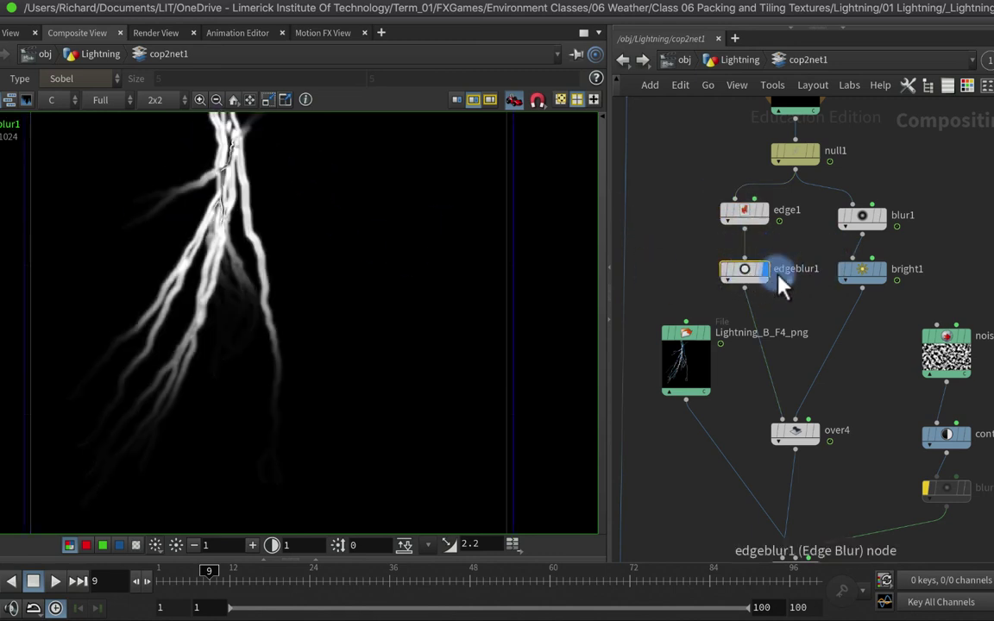
pyautogui.click(875, 220)
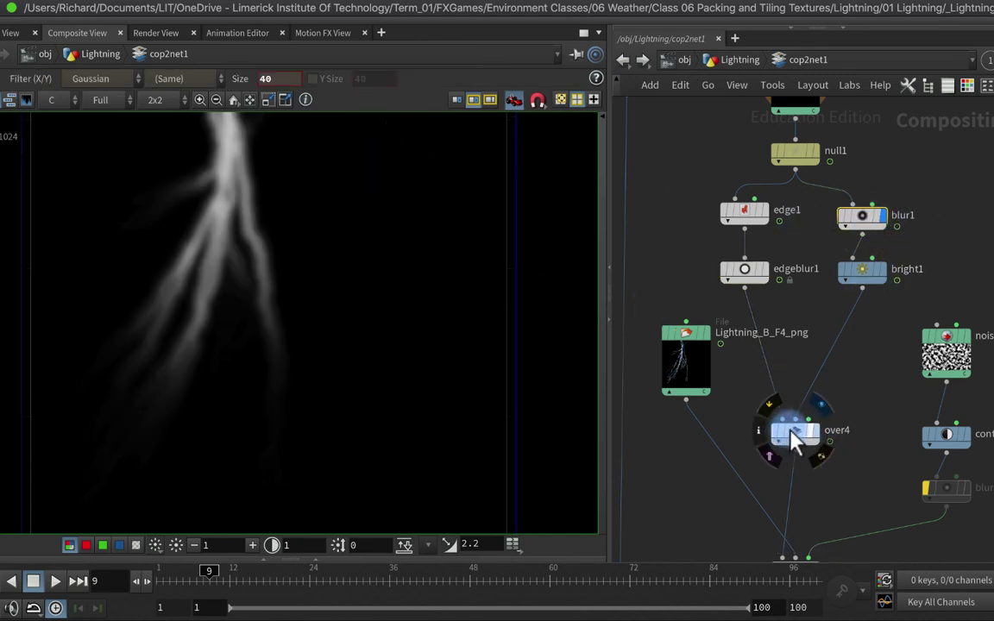
pyautogui.moveTo(793, 438); pyautogui.dragTo(795, 407)
pyautogui.moveTo(838, 462); pyautogui.dragTo(832, 355, button='middle')
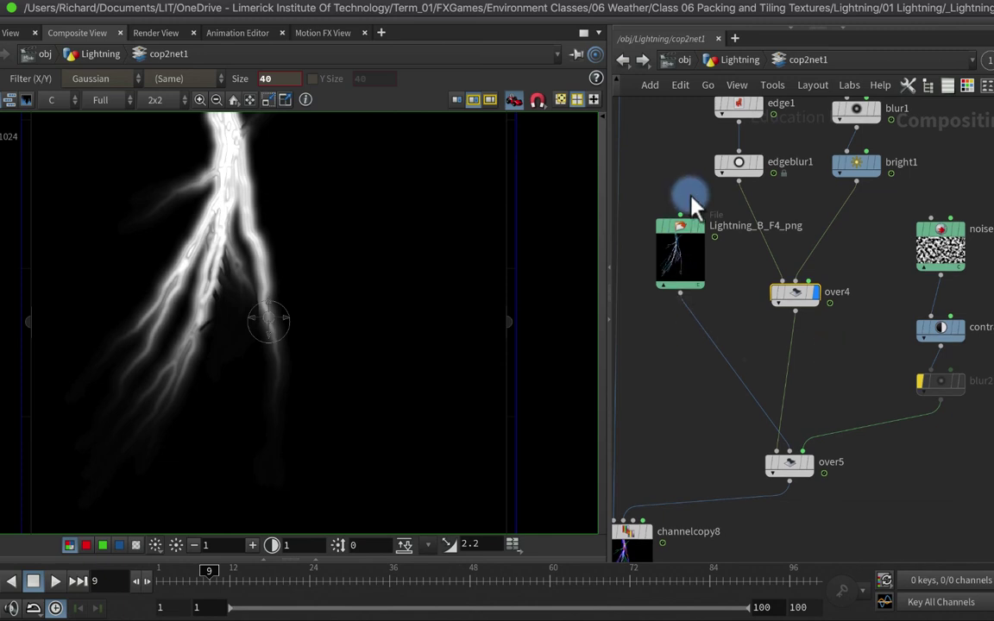
# Step: View the Lightning_B_F4_png source, then the glowing over5 composite
pyautogui.click(694, 229)
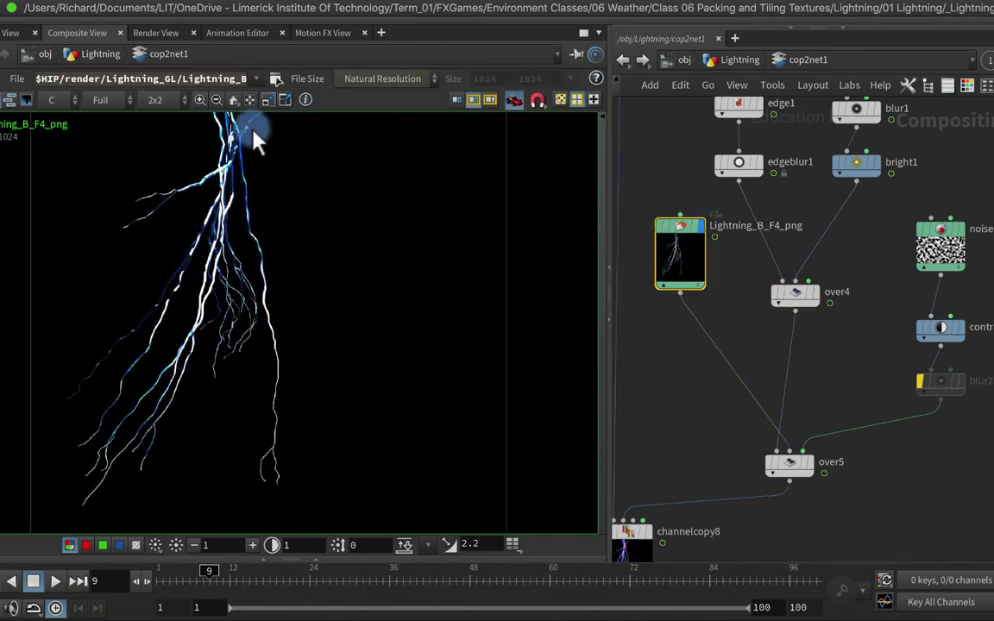
pyautogui.click(814, 465)
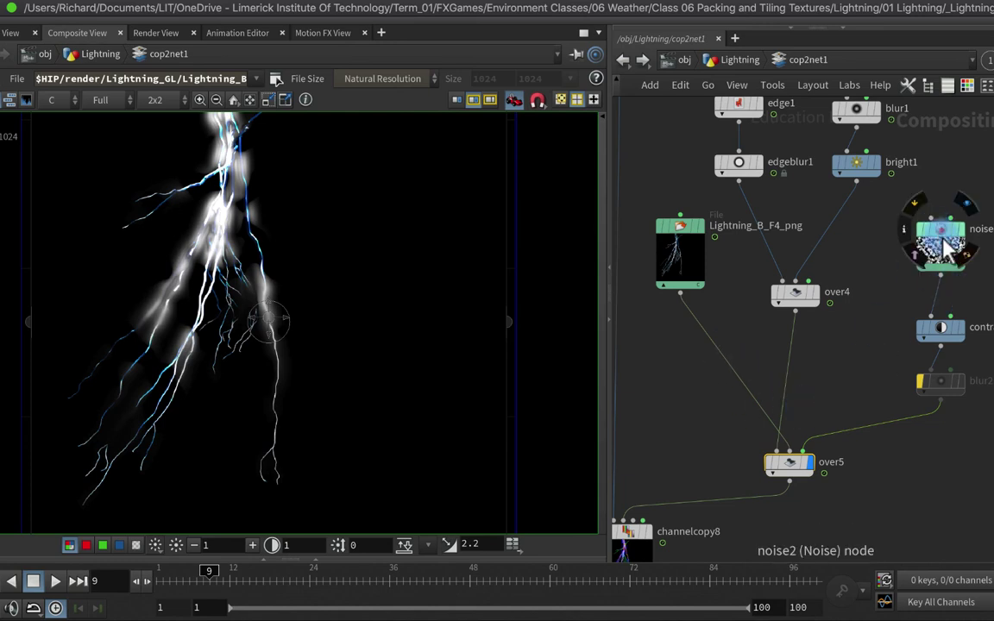
pyautogui.moveTo(787, 461); pyautogui.dragTo(718, 443, button='middle')
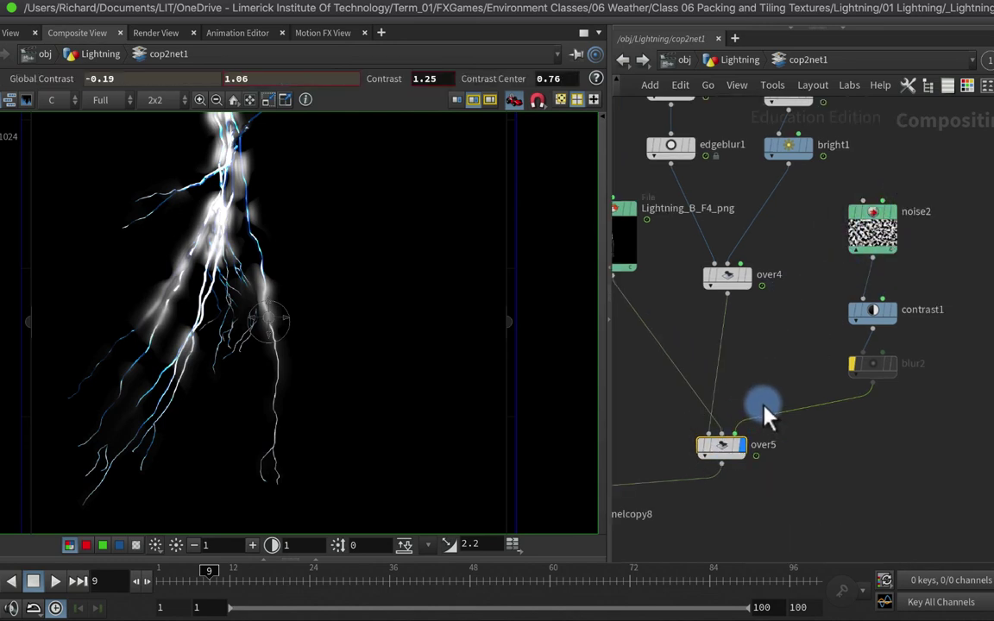
pyautogui.moveTo(765, 359); pyautogui.dragTo(844, 395, button='middle')
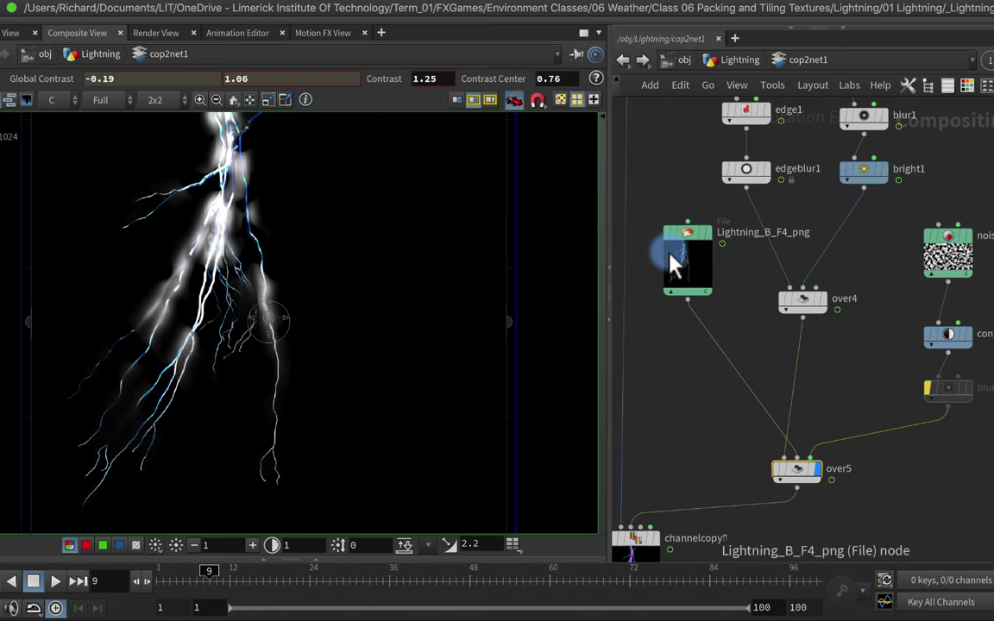
pyautogui.moveTo(664, 483); pyautogui.dragTo(670, 455, button='middle')
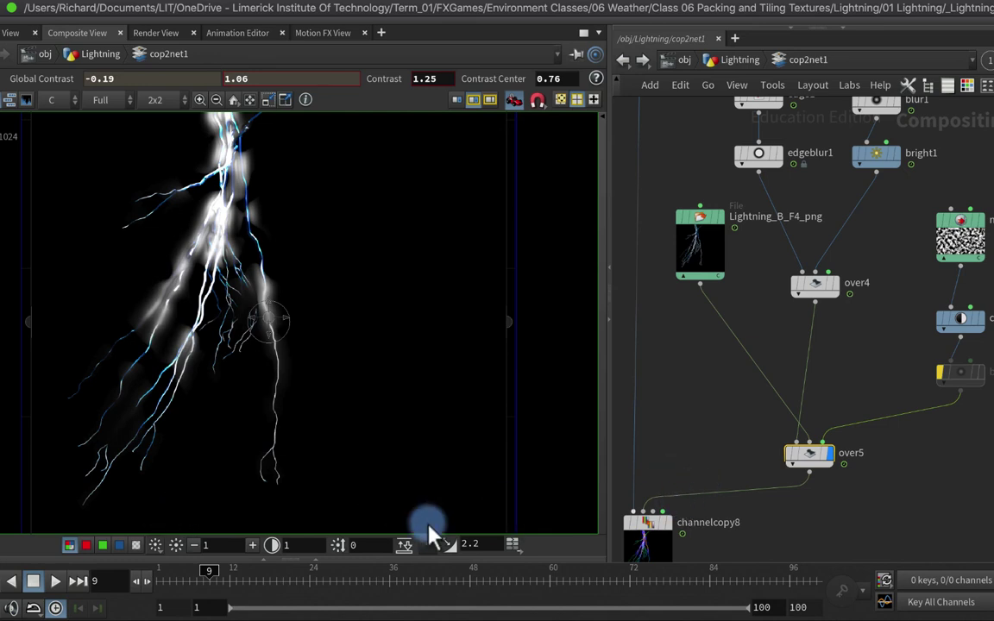
# Step: Show only the blue channel and pan the network to channelcopy8 and mosaic5
pyautogui.click(122, 546)
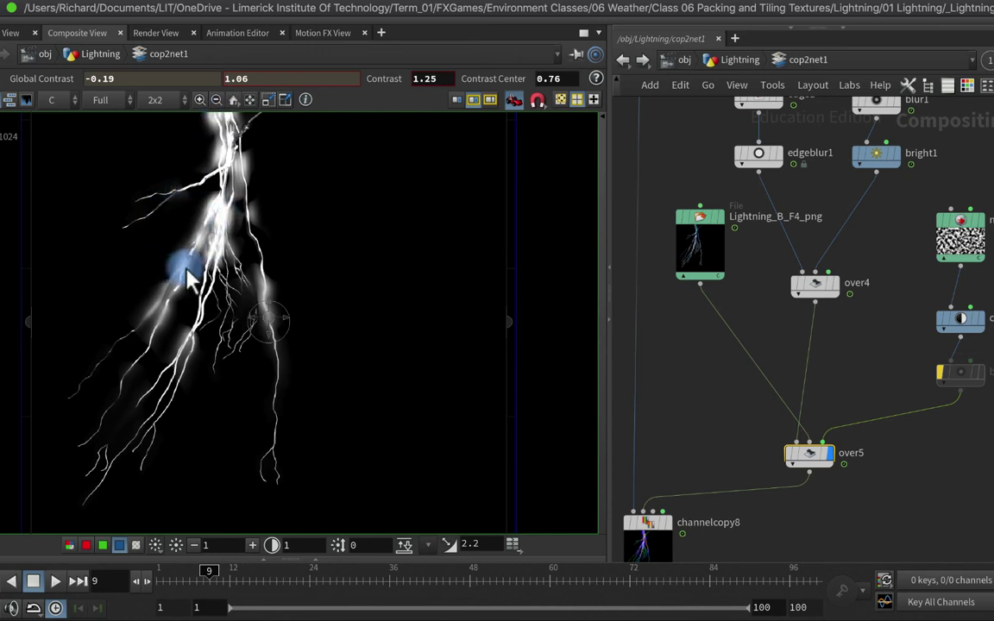
pyautogui.moveTo(670, 299); pyautogui.dragTo(719, 158, button='middle')
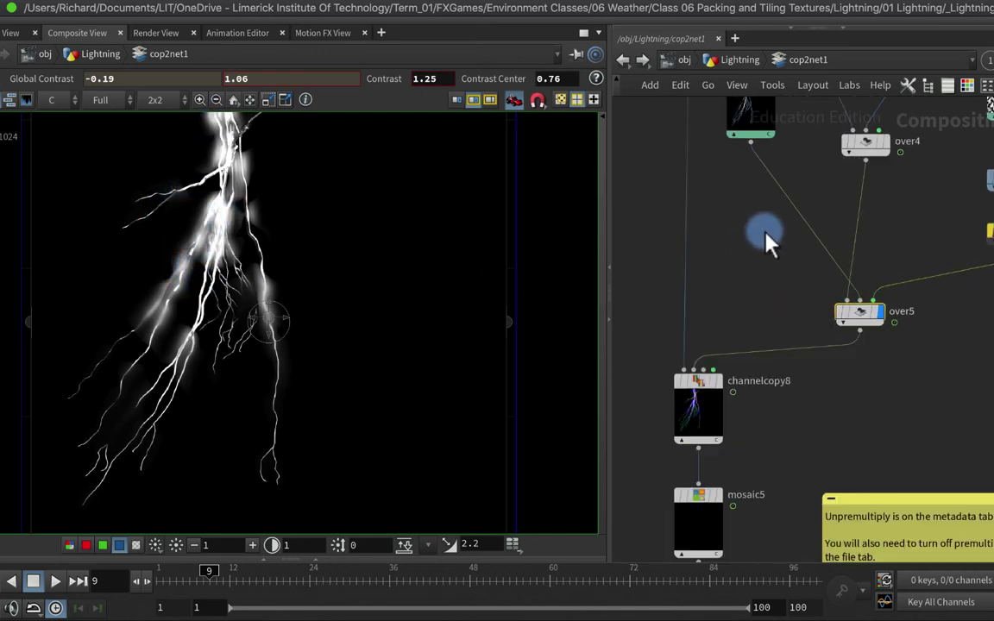
pyautogui.moveTo(770, 239); pyautogui.dragTo(683, 395, button='middle')
pyautogui.scroll(-4, 687, 395)
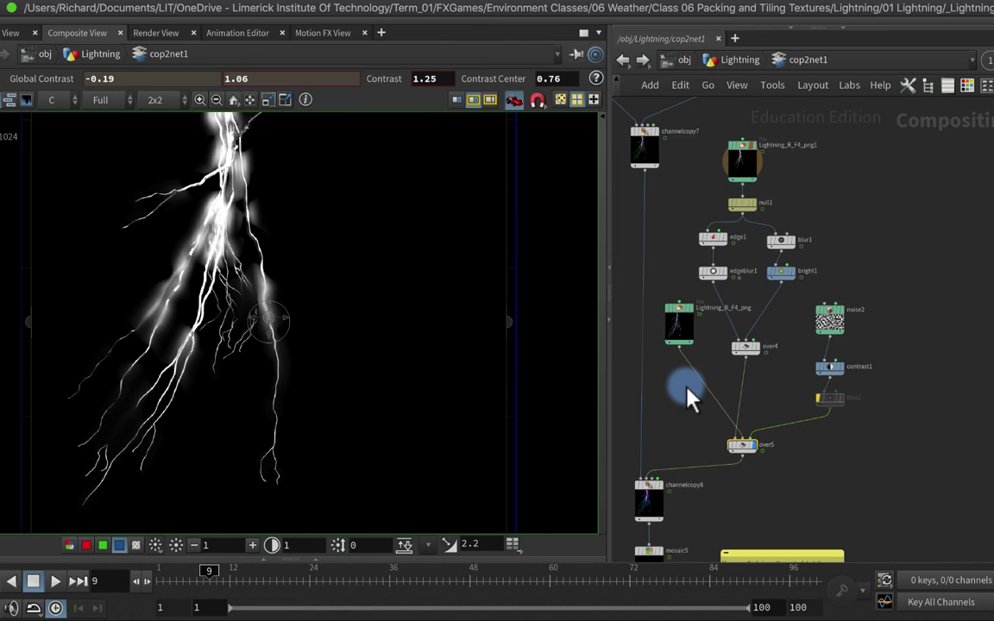
pyautogui.scroll(3, 687, 405)
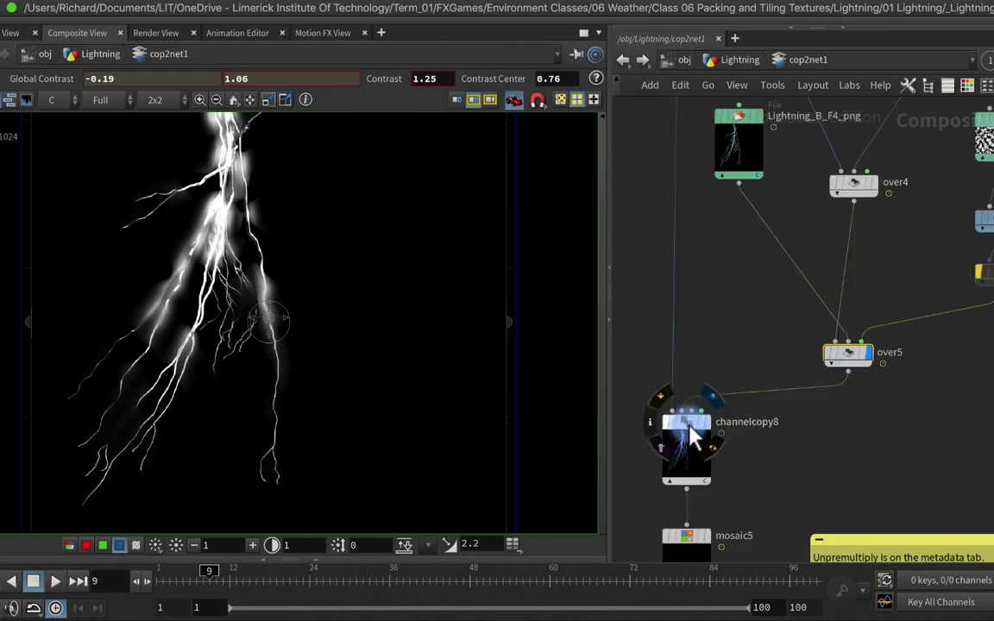
# Step: Display channelcopy8, check its RGB, R, G, B and alpha channels, then select the atlas output node
pyautogui.click(690, 435)
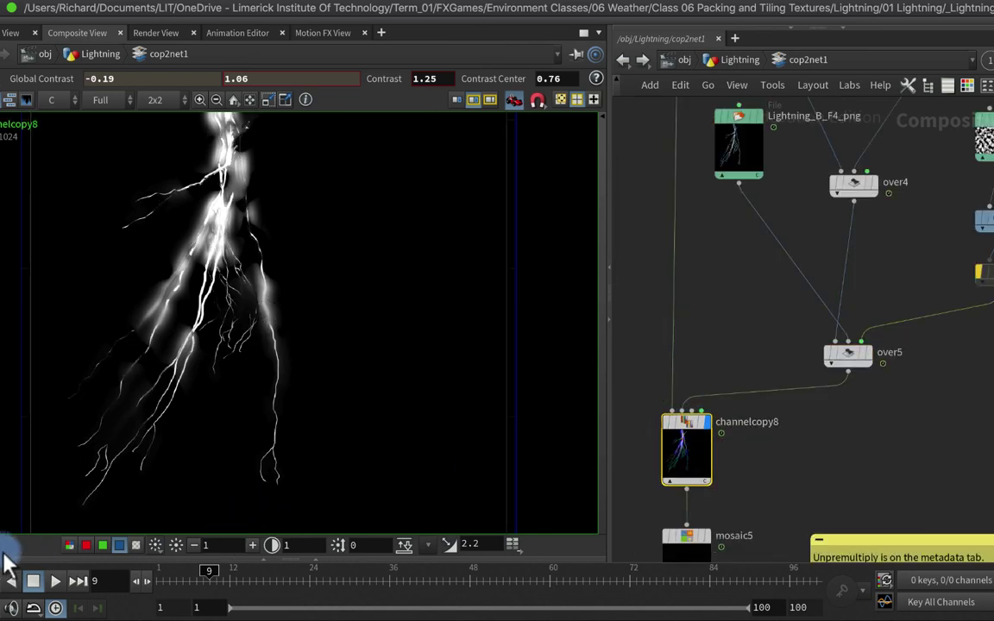
pyautogui.click(73, 547)
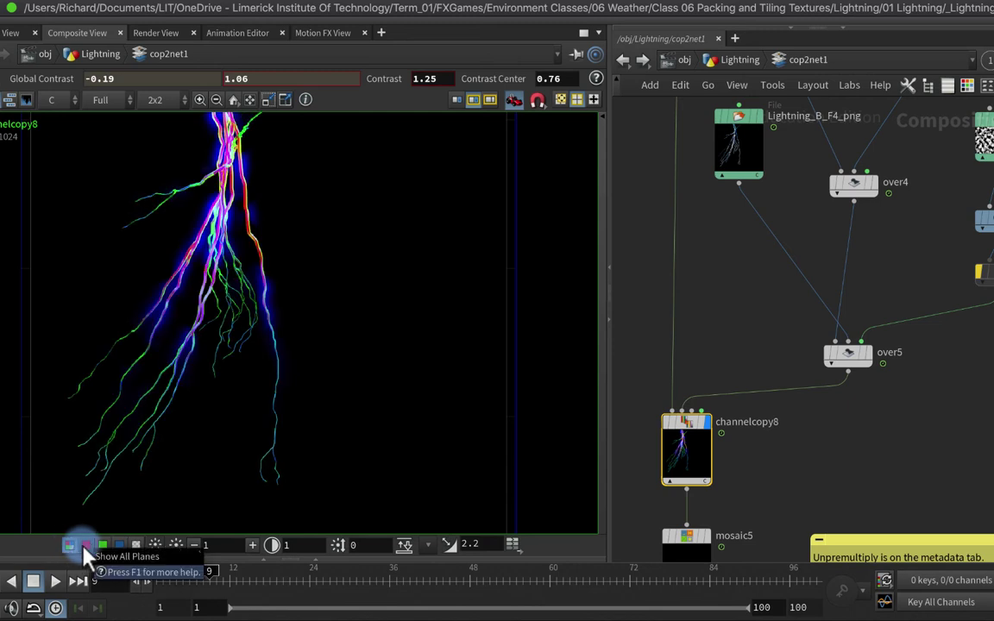
pyautogui.click(85, 546)
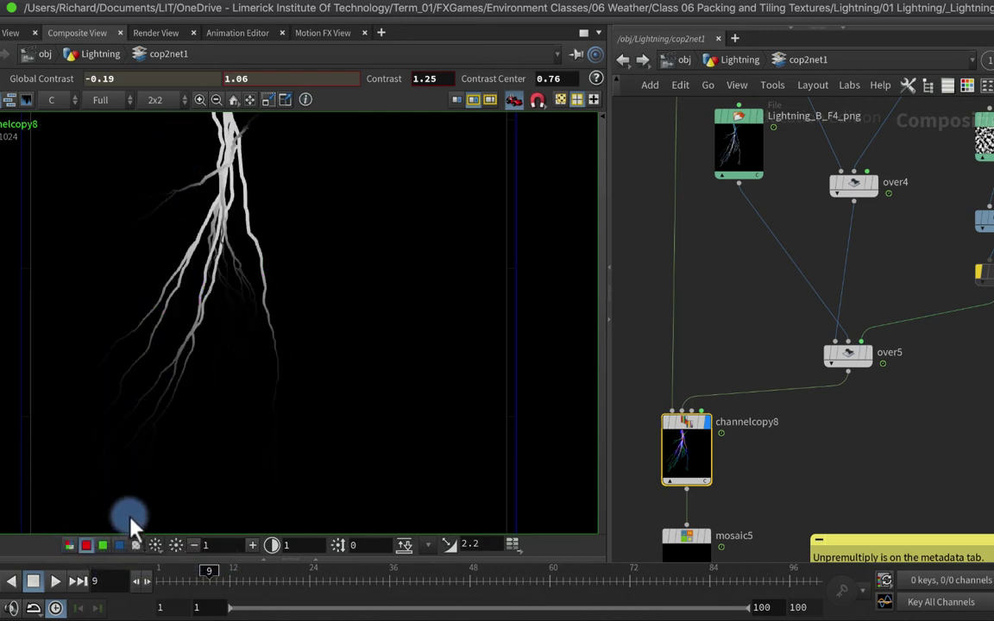
pyautogui.click(104, 545)
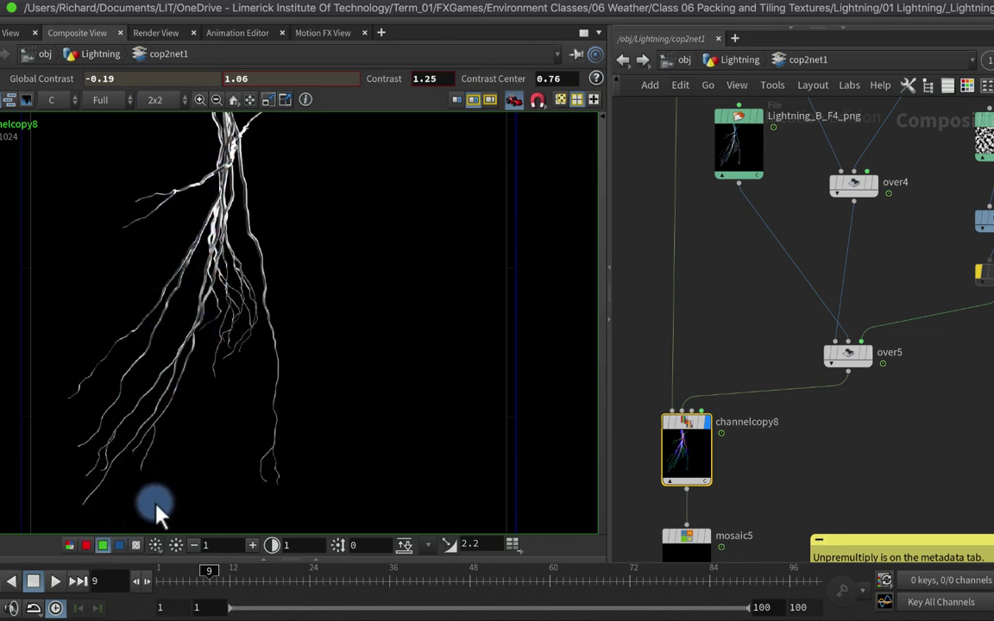
pyautogui.click(120, 546)
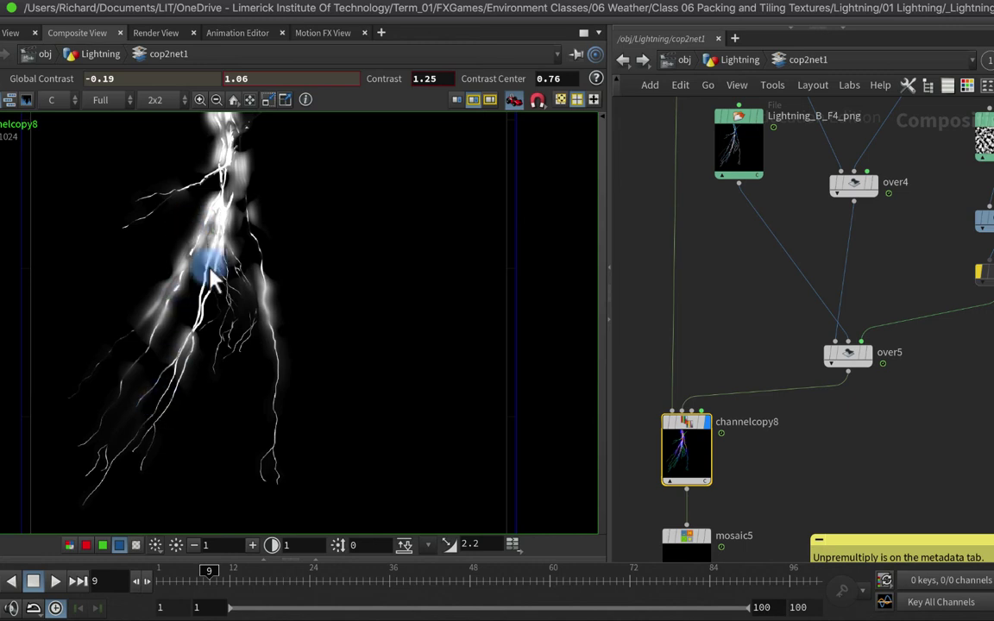
pyautogui.click(135, 546)
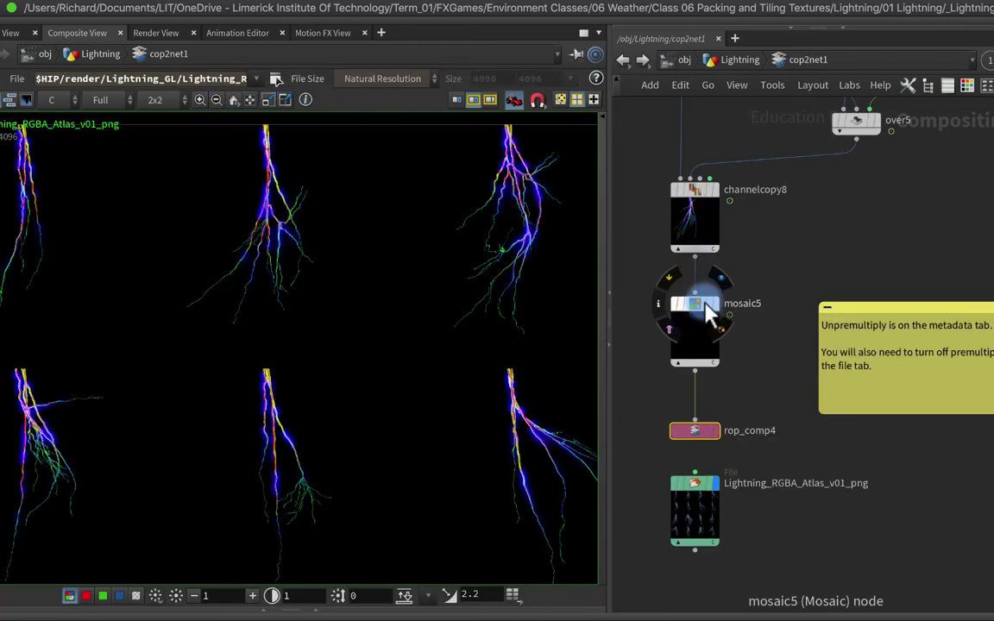
pyautogui.click(706, 435)
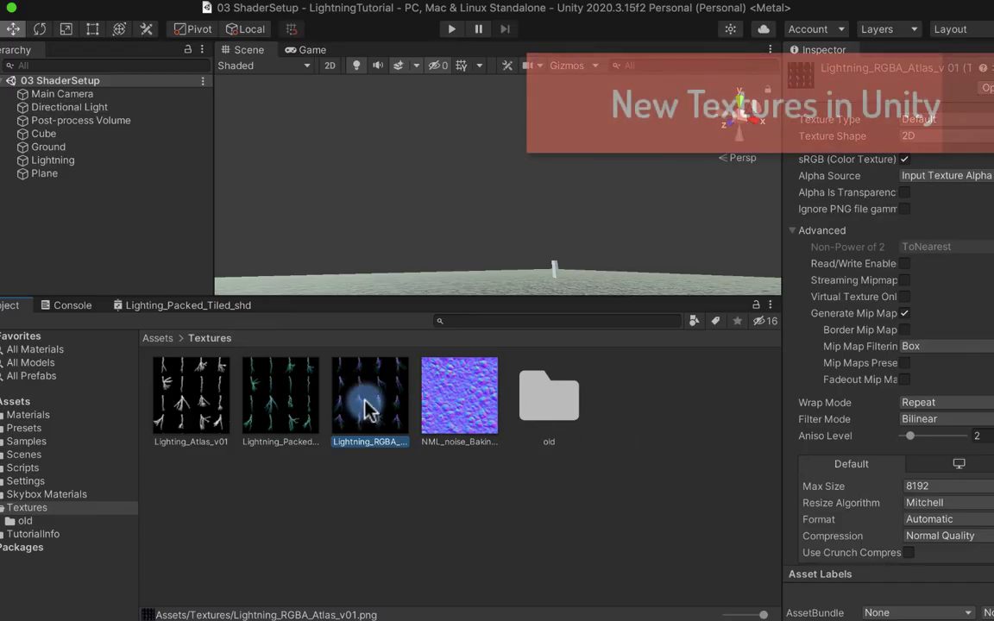
# Step: Assign Lightning_RGBA_Atlas_v01 to the Sample Texture 2D node in Lightning_Packed_Tiled_shd
pyautogui.click(188, 304)
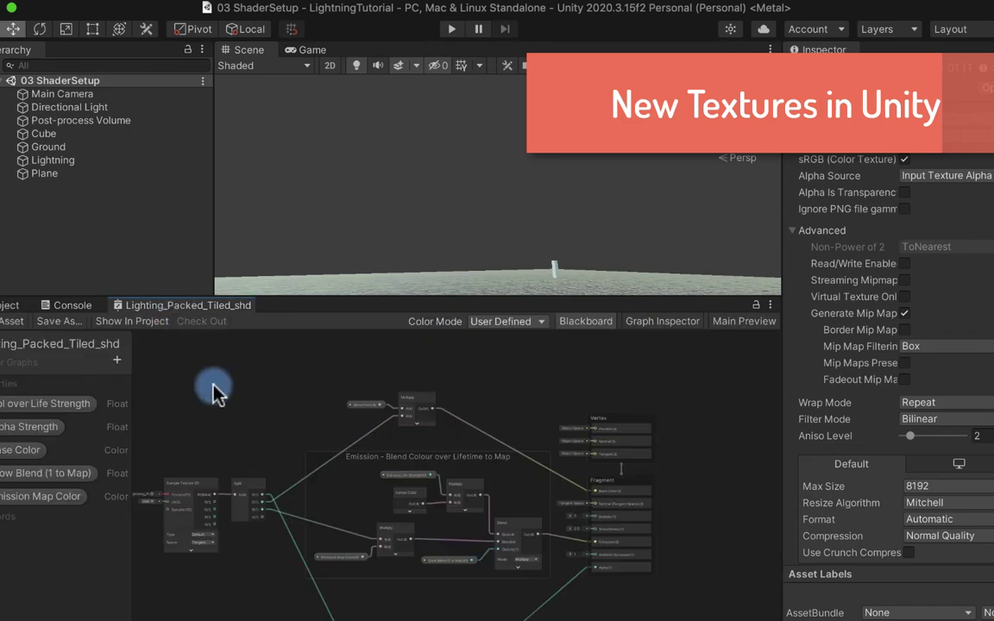
pyautogui.moveTo(215, 390); pyautogui.dragTo(355, 377, button='middle')
pyautogui.scroll(4, 388, 423)
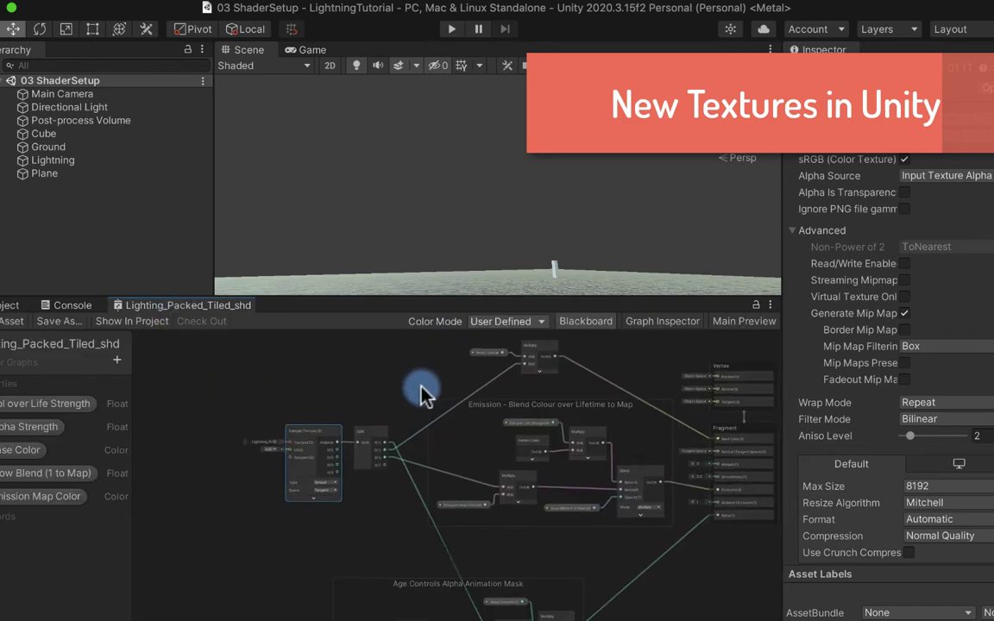
pyautogui.click(216, 447)
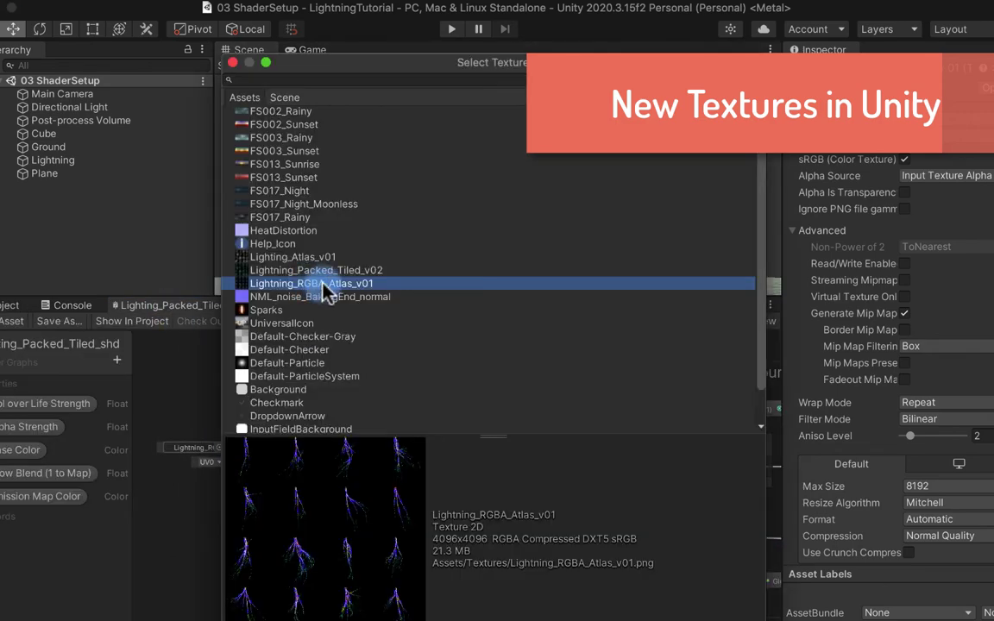
pyautogui.doubleClick(312, 285)
# Step: Save the shader graph, select the Lightning particle system, and collapse its playback panel
pyautogui.moveTo(362, 390); pyautogui.dragTo(322, 388, button='middle')
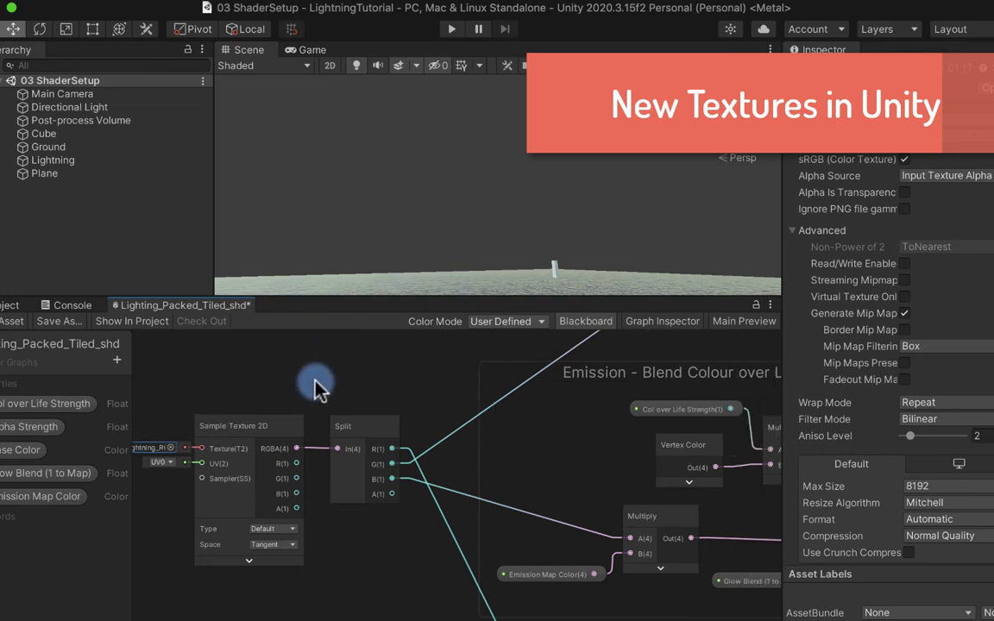
pyautogui.click(52, 159)
pyautogui.click(11, 324)
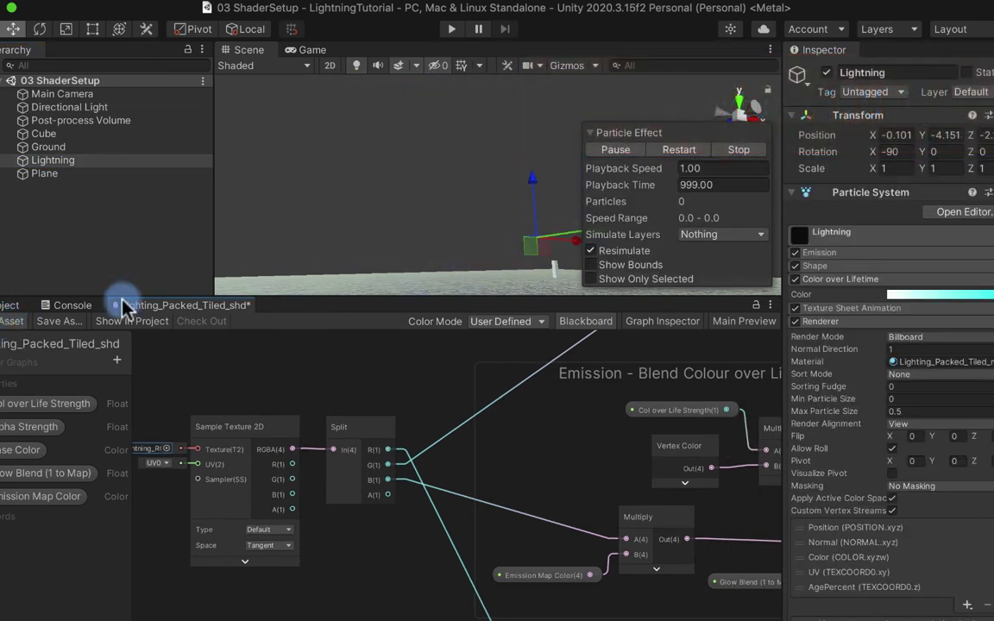
pyautogui.click(590, 138)
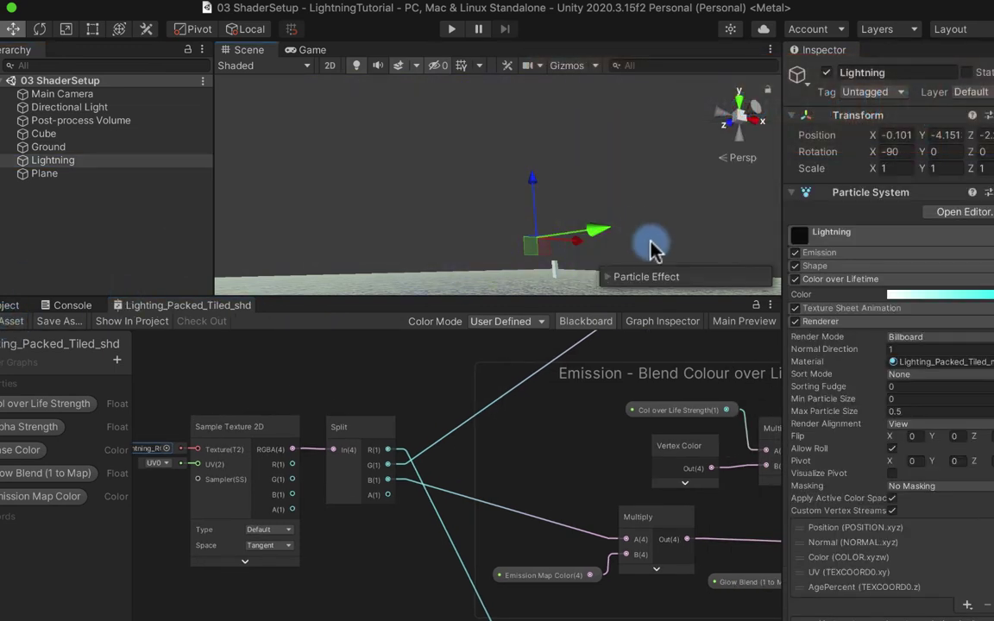
pyautogui.scroll(-3, 373, 412)
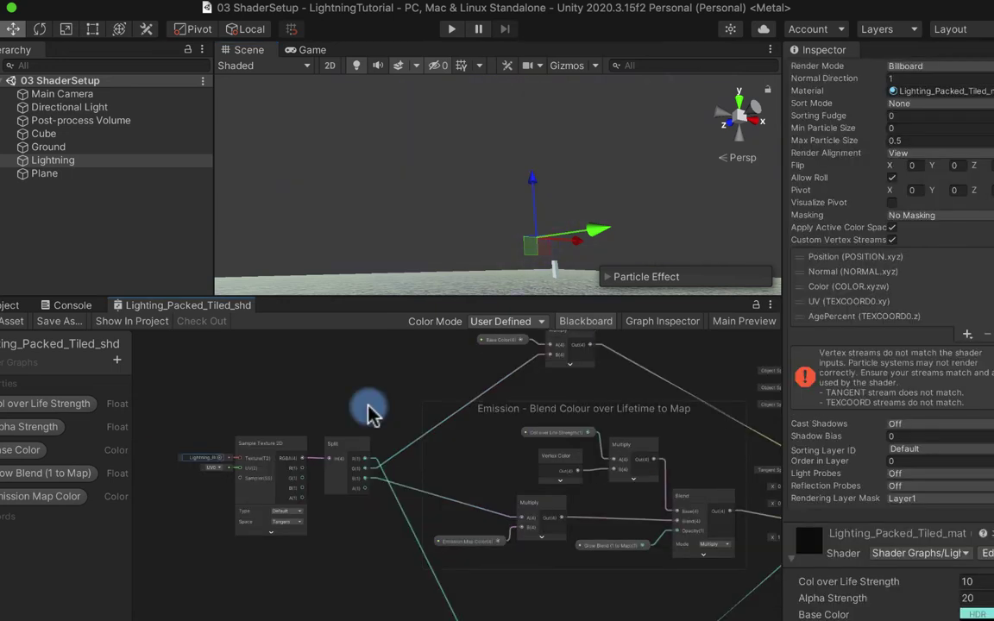
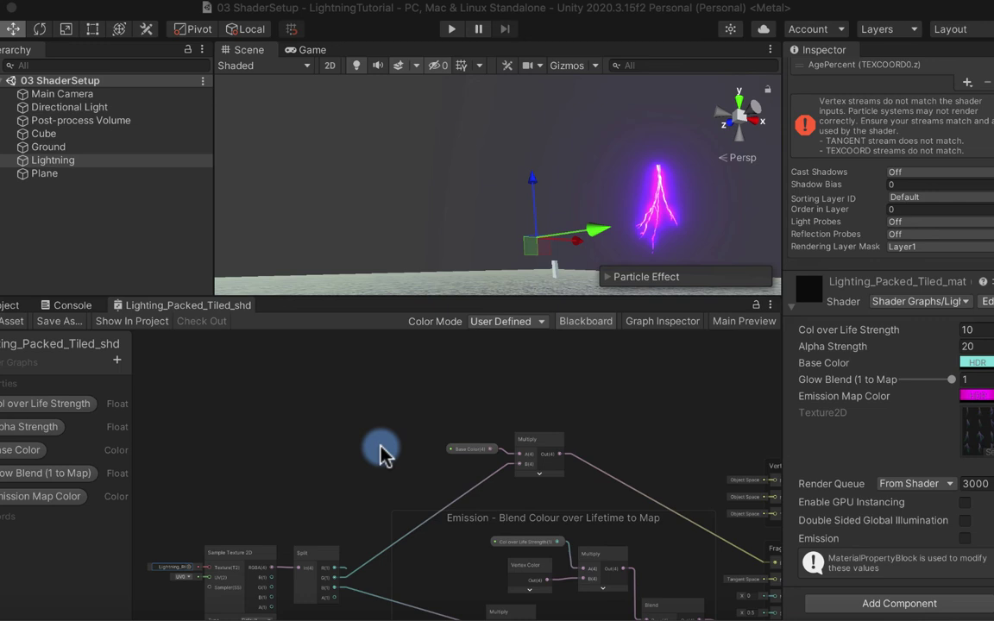
# Step: Duplicate the lightning Sample Texture 2D node and bring up the node search
pyautogui.scroll(3, 362, 444)
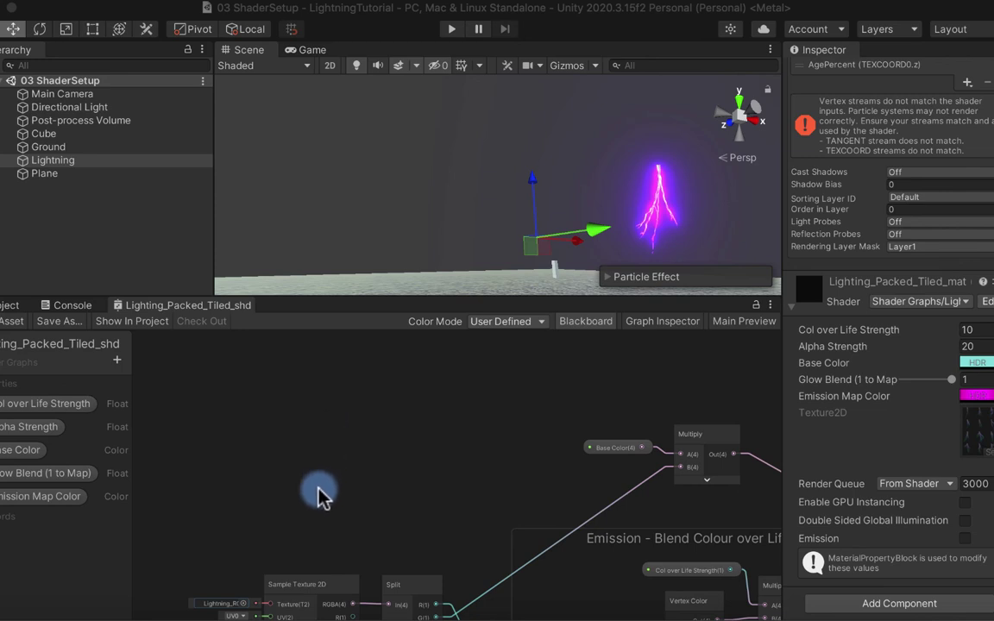
pyautogui.scroll(-1, 321, 488)
pyautogui.click(317, 571)
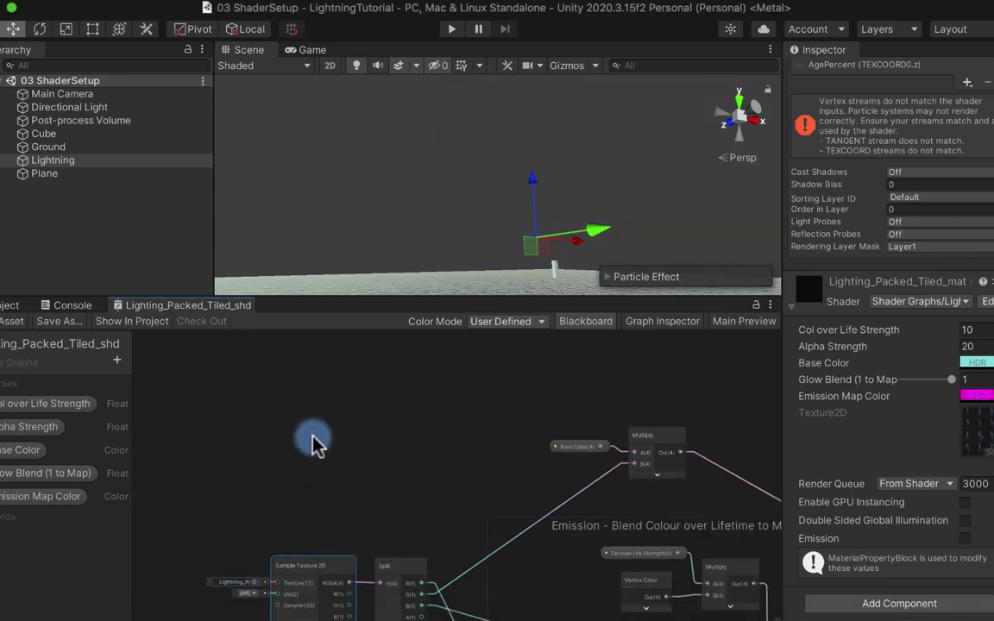
pyautogui.hotkey('ctrl', 'd')
pyautogui.press('space')
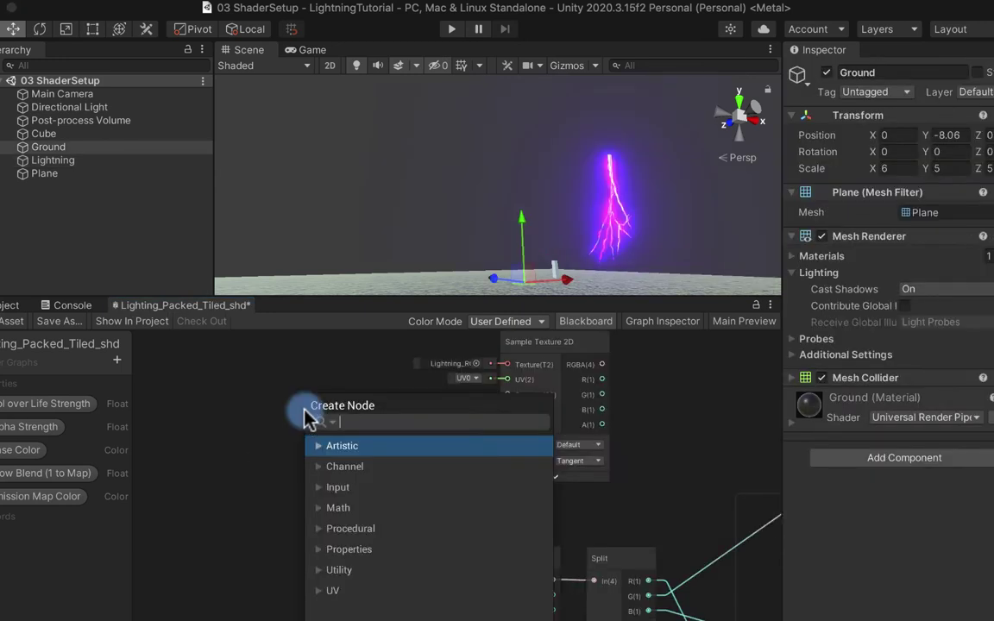
# Step: Add a Time node and a Multiply node next to the duplicated texture
pyautogui.write('til')
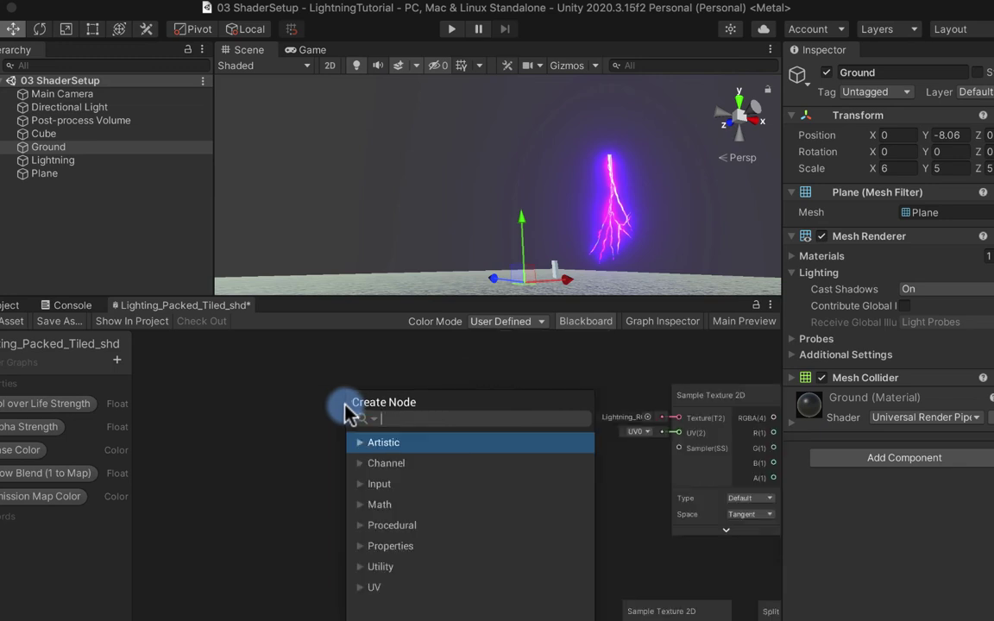
pyautogui.write('ti')
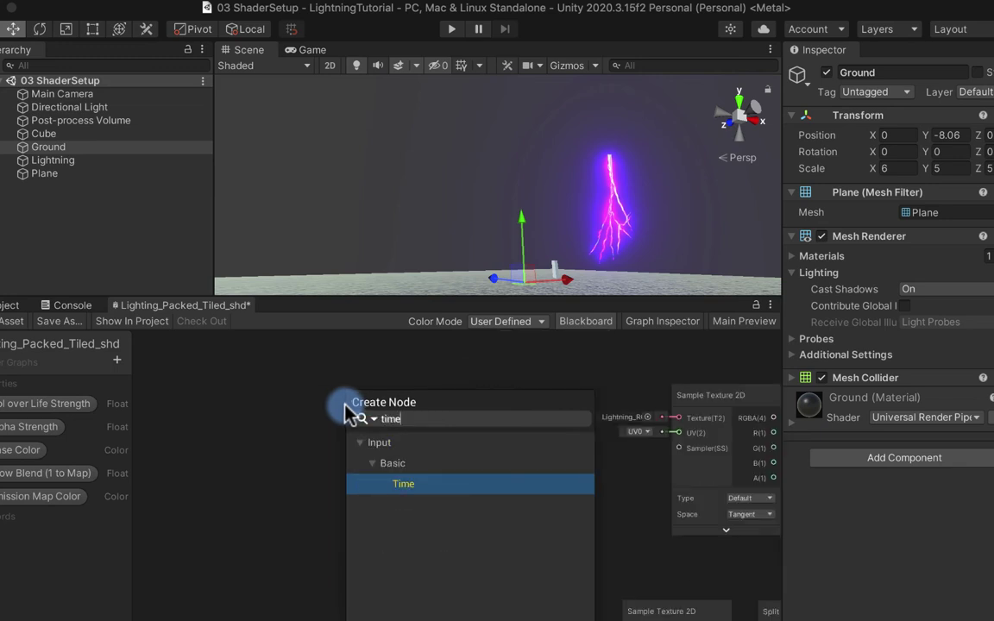
pyautogui.press('Return')
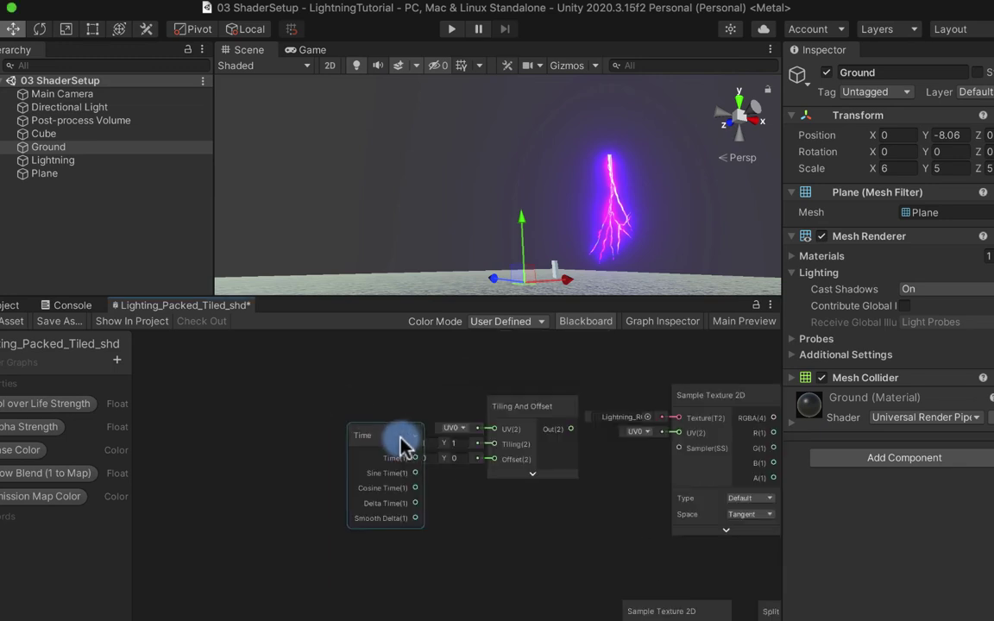
pyautogui.moveTo(401, 442); pyautogui.dragTo(266, 428)
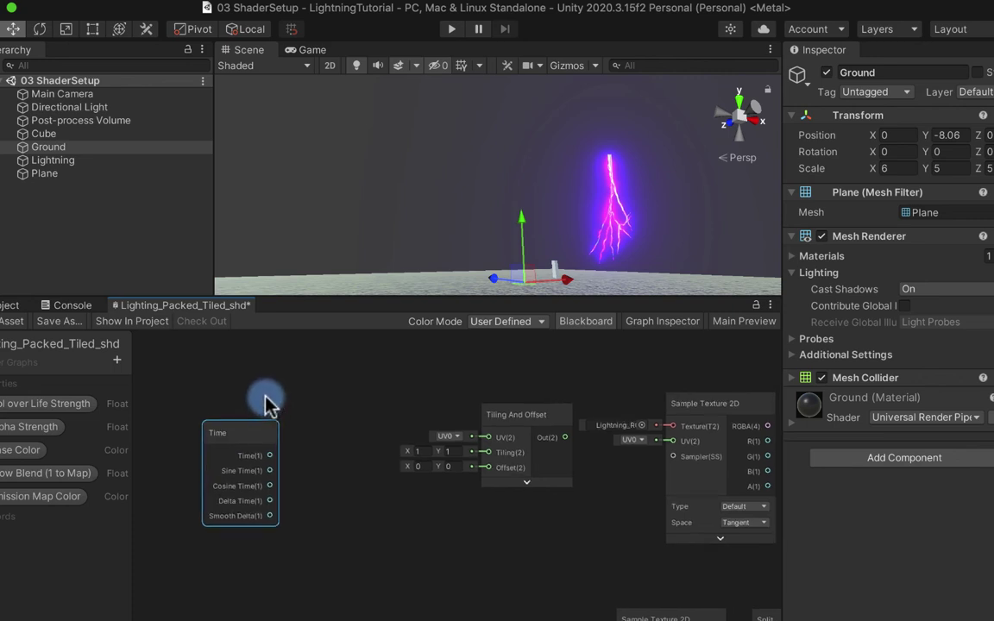
pyautogui.click(268, 395)
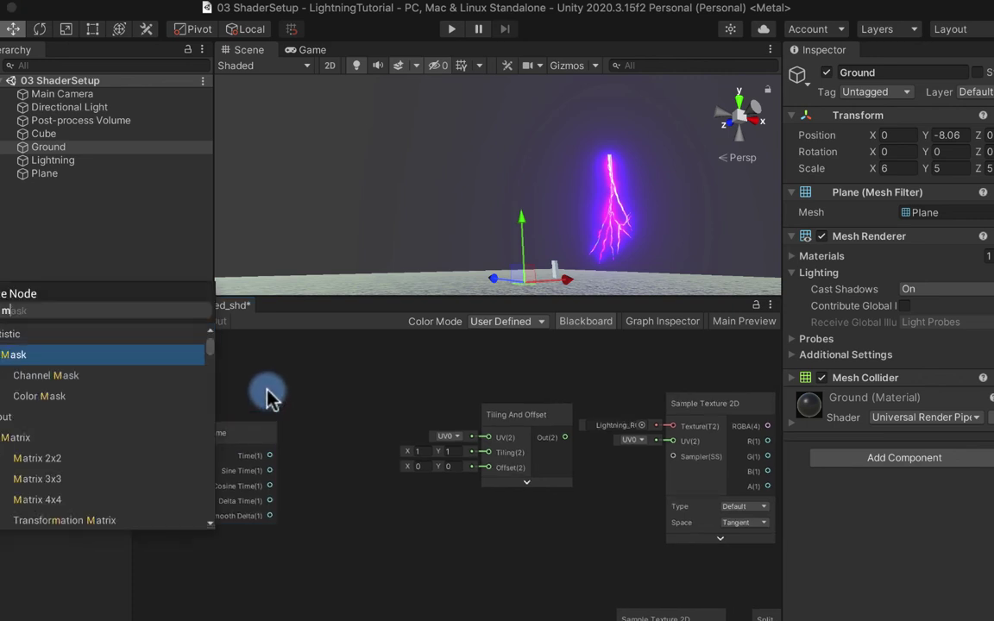
pyautogui.write('ultiply')
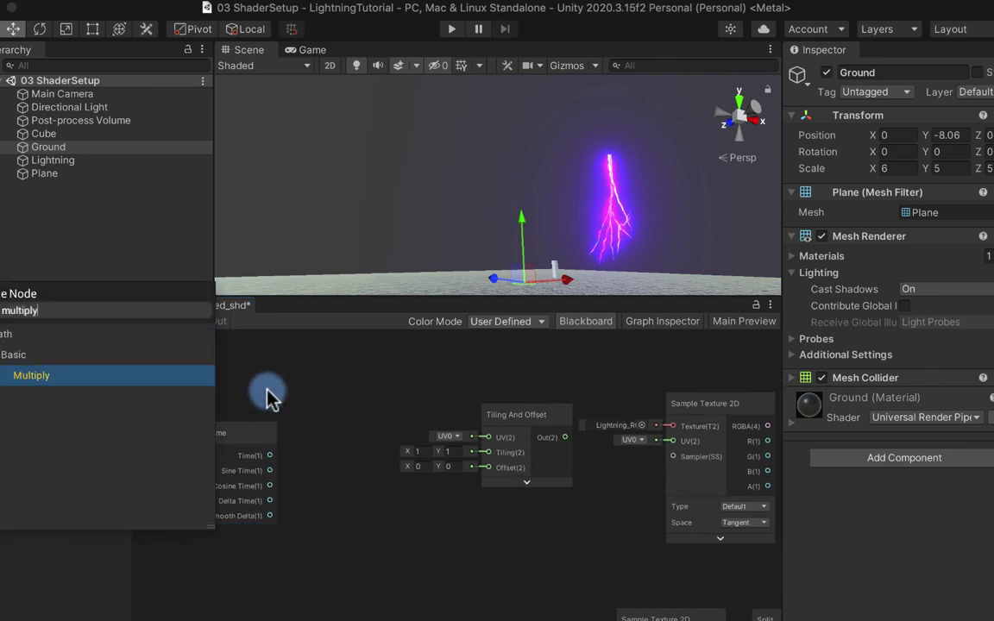
pyautogui.press('Return')
# Step: Wire Time into Multiply B, set A to 0.5, and feed the product into Tiling And Offset's Offset
pyautogui.scroll(3, 267, 395)
pyautogui.moveTo(308, 523); pyautogui.dragTo(435, 511)
pyautogui.click(377, 485)
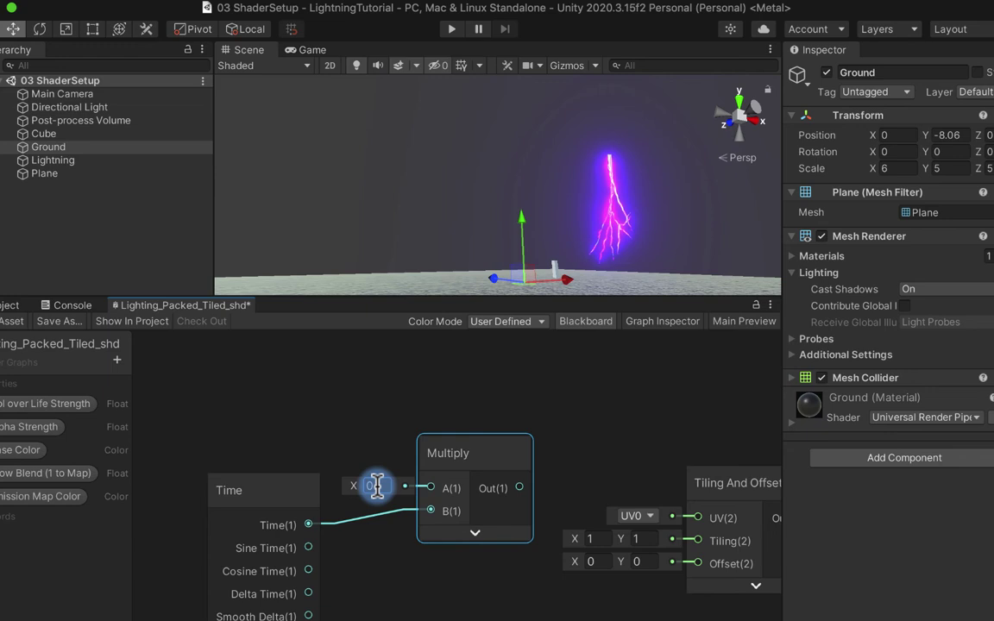
pyautogui.write('0.5')
pyautogui.moveTo(423, 439); pyautogui.dragTo(599, 514)
pyautogui.moveTo(676, 400); pyautogui.dragTo(527, 391, button='middle')
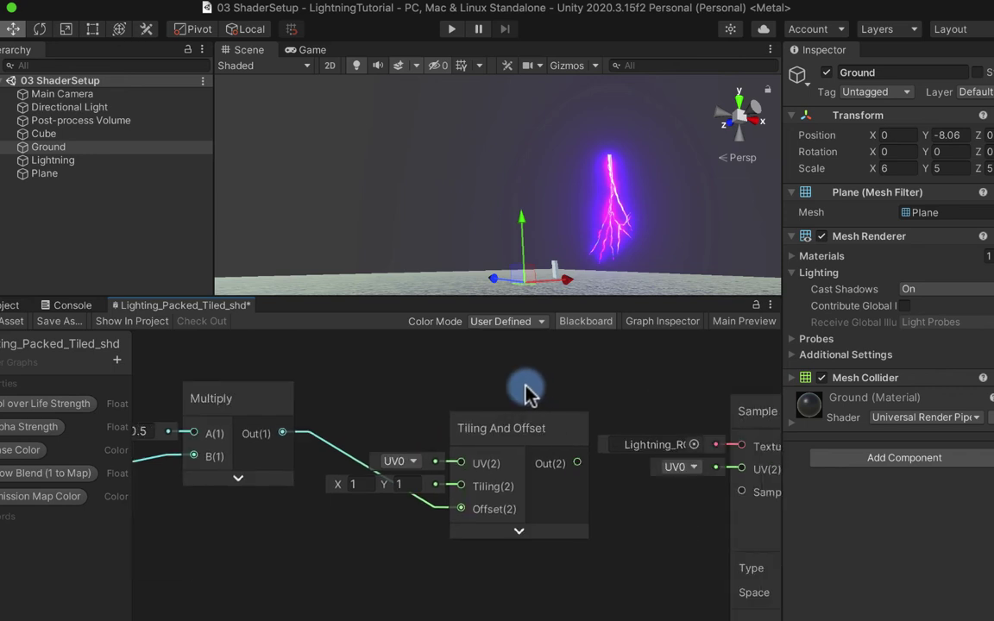
# Step: Connect Tiling And Offset's output to the copied texture's UV and tidy the layout
pyautogui.moveTo(565, 464); pyautogui.dragTo(700, 471)
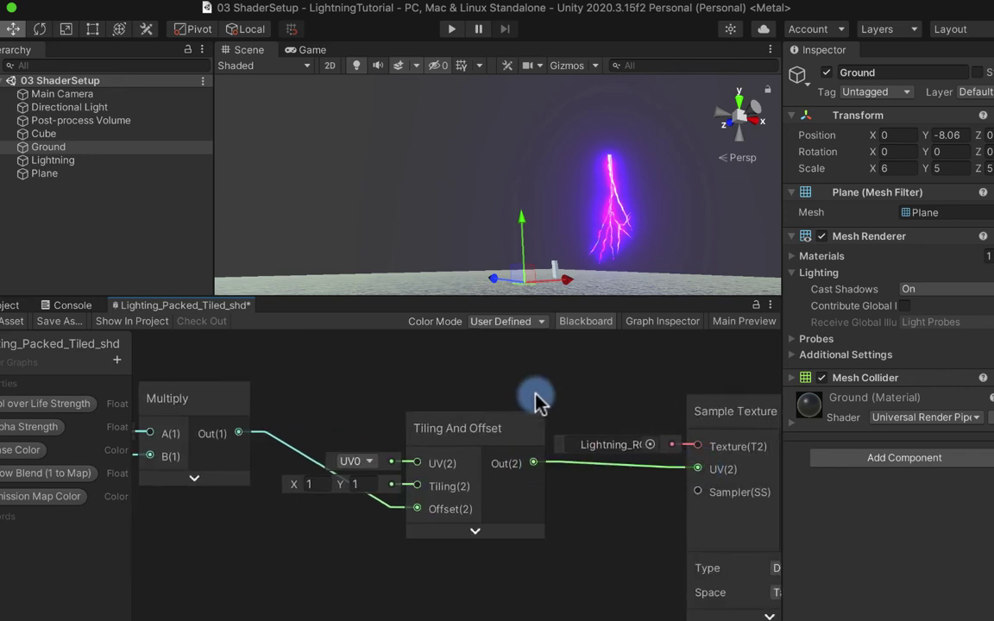
pyautogui.moveTo(671, 398); pyautogui.dragTo(521, 399, button='middle')
pyautogui.moveTo(594, 411)
pyautogui.mouseDown()
pyautogui.moveTo(582, 401)
pyautogui.moveTo(587, 395)
pyautogui.mouseUp()
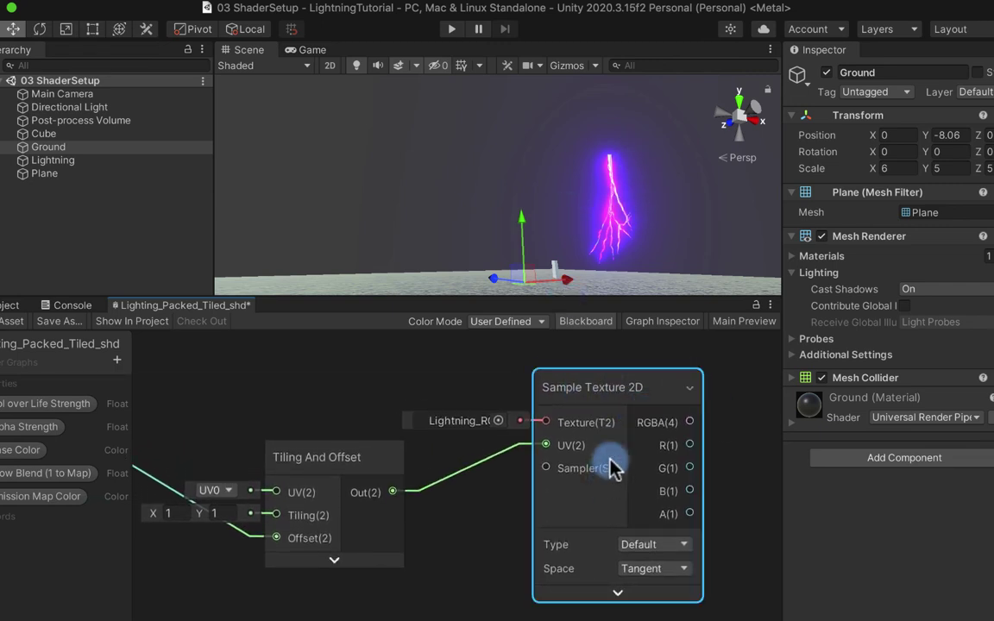
pyautogui.moveTo(727, 477); pyautogui.dragTo(610, 463, button='middle')
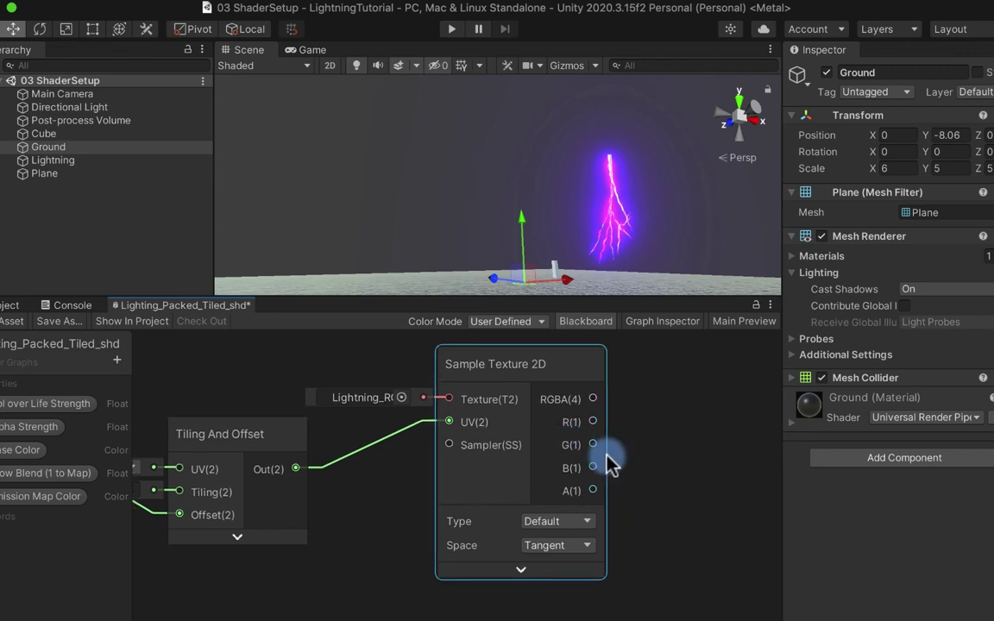
pyautogui.scroll(-2, 611, 463)
pyautogui.scroll(-4, 611, 463)
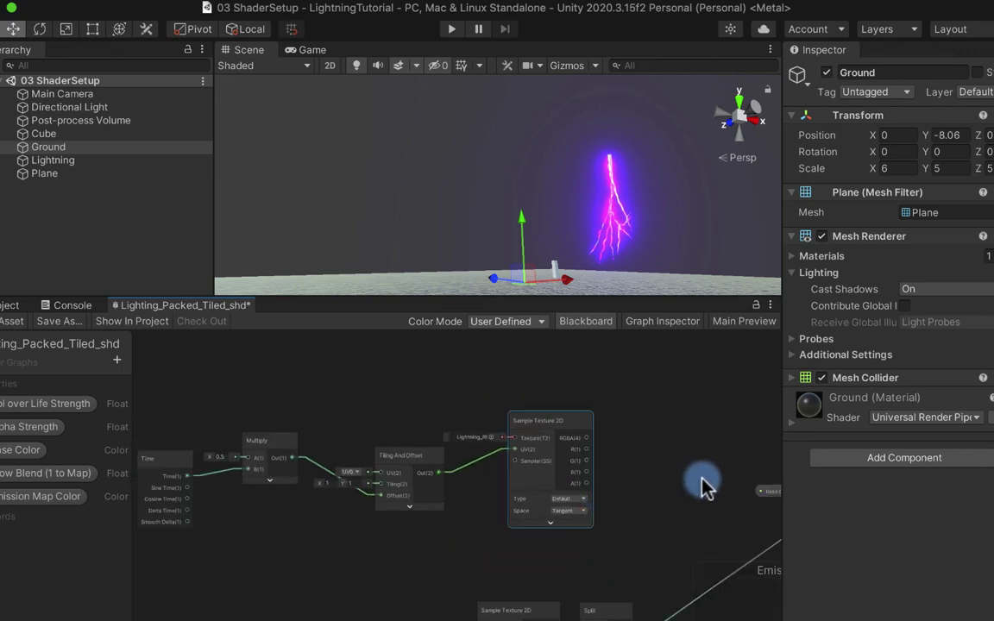
# Step: Connect the scrolling texture's RGBA output into the emission Multiply's A input
pyautogui.moveTo(701, 483); pyautogui.dragTo(623, 433, button='middle')
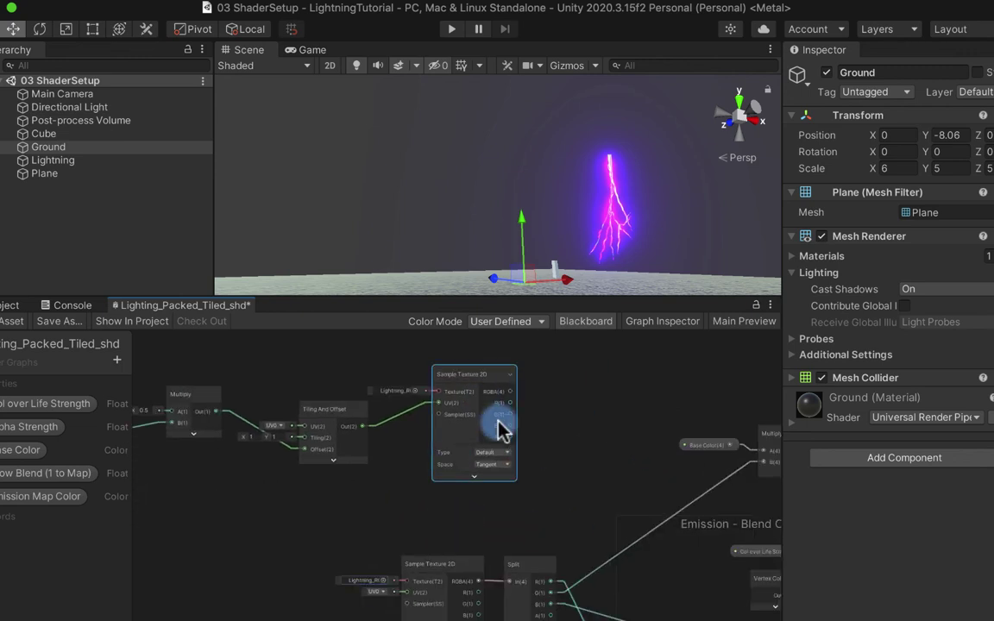
pyautogui.moveTo(503, 430); pyautogui.dragTo(466, 404, button='middle')
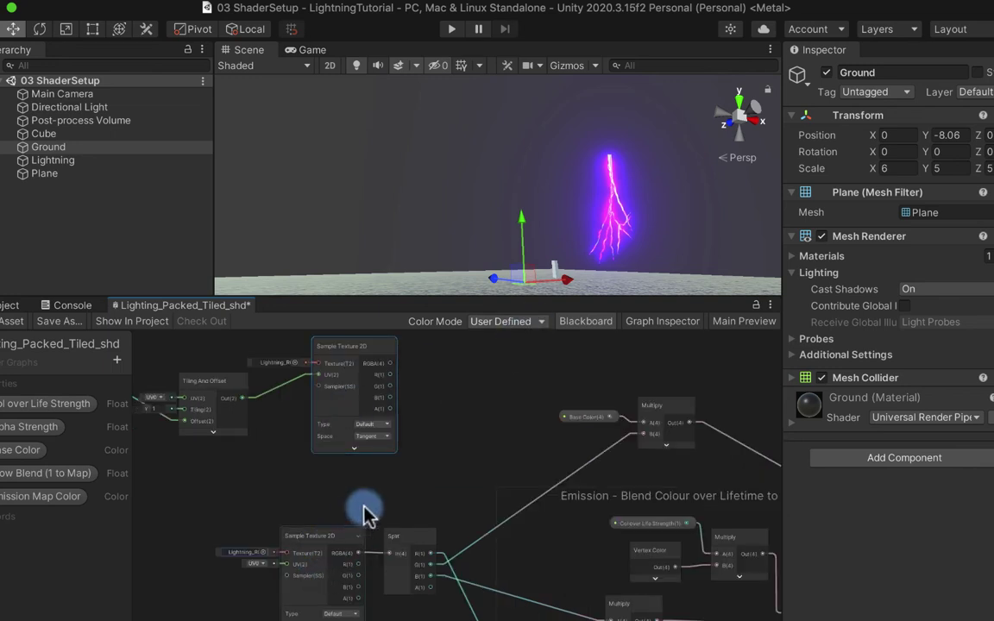
pyautogui.moveTo(362, 572); pyautogui.dragTo(391, 575, button='middle')
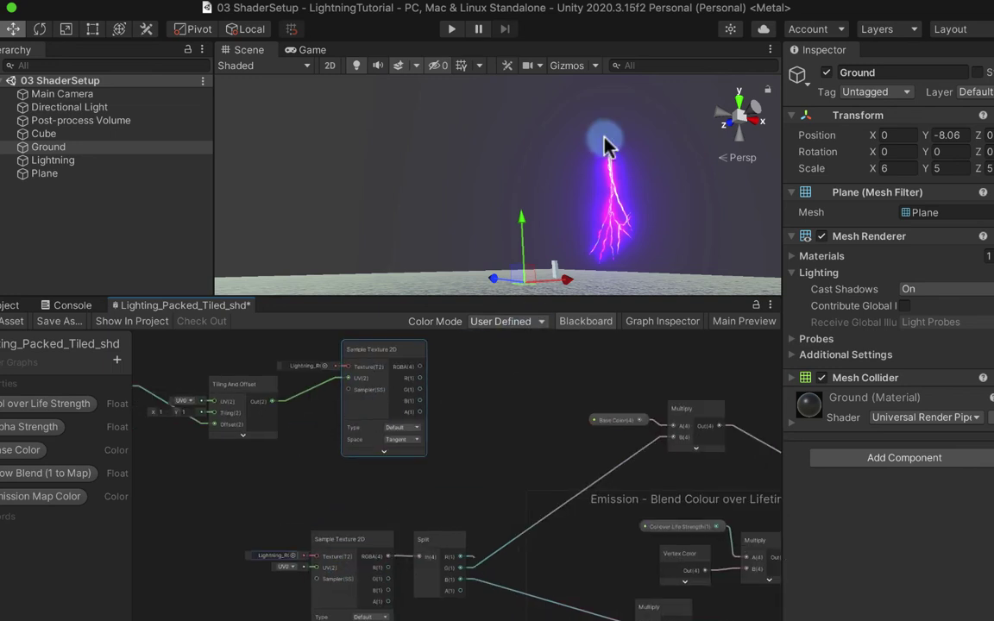
pyautogui.click(381, 450)
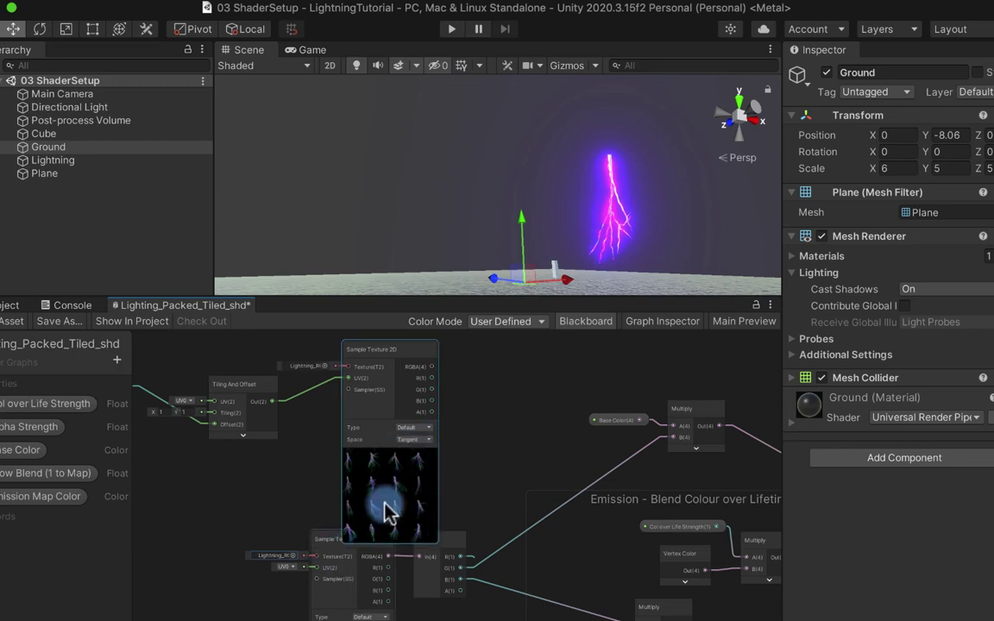
pyautogui.click(392, 458)
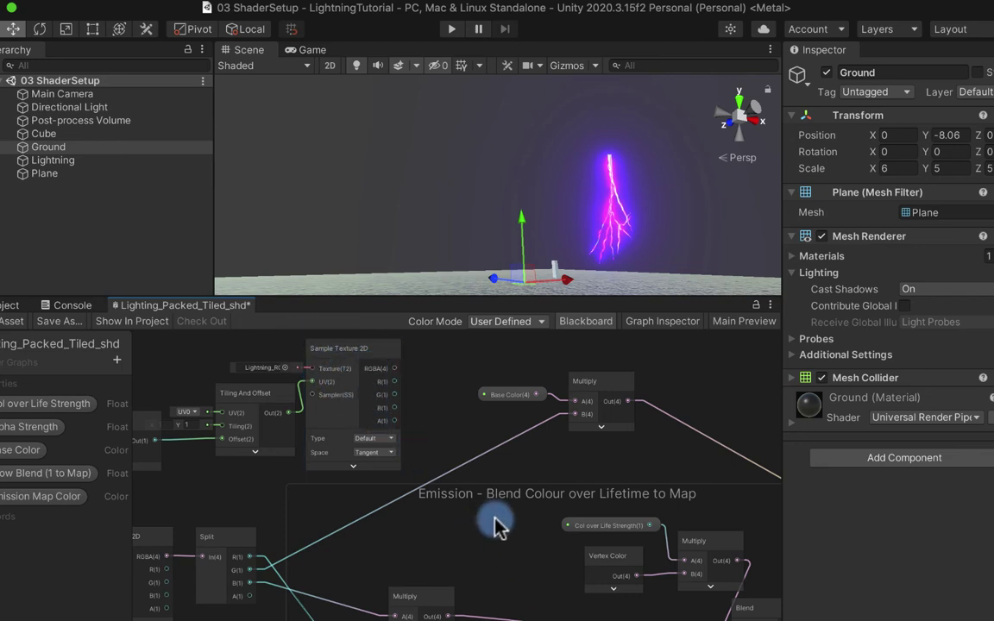
pyautogui.moveTo(497, 518); pyautogui.dragTo(466, 470, button='middle')
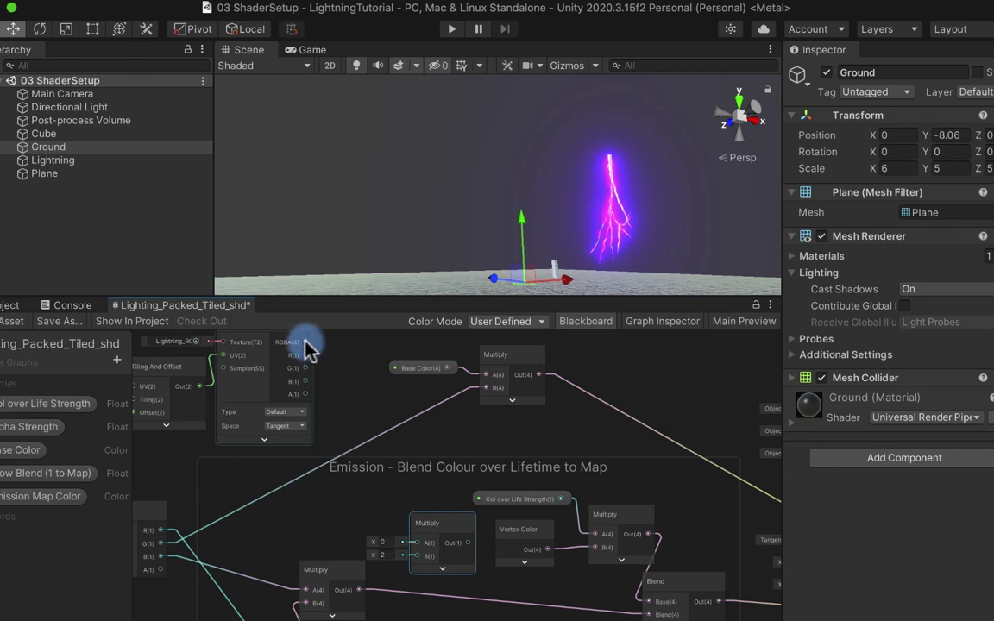
pyautogui.moveTo(306, 345); pyautogui.dragTo(417, 524)
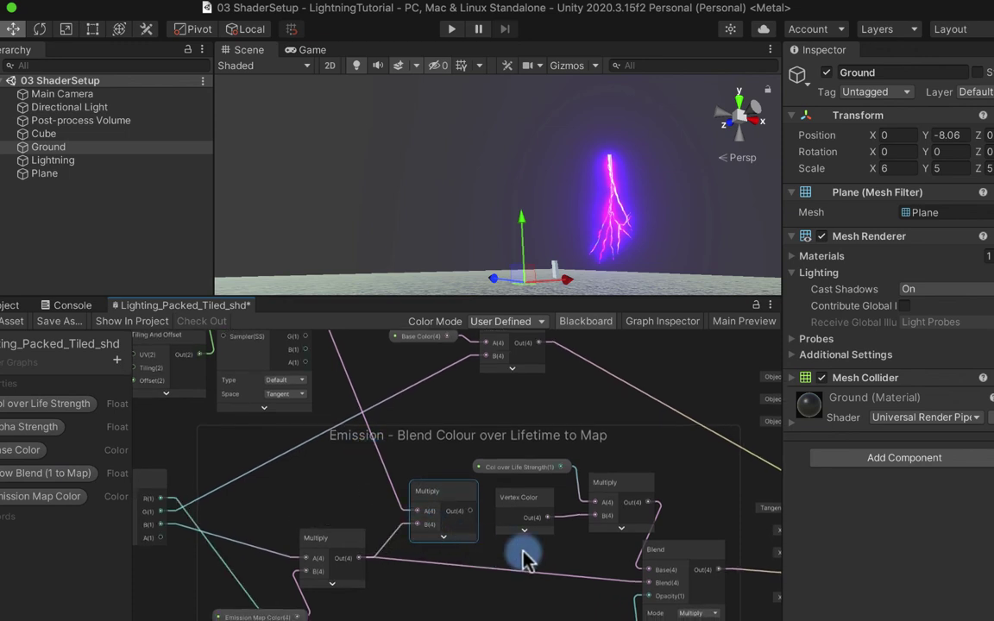
# Step: Route that emission Multiply's output into the Blend node
pyautogui.moveTo(526, 558); pyautogui.dragTo(497, 544, button='middle')
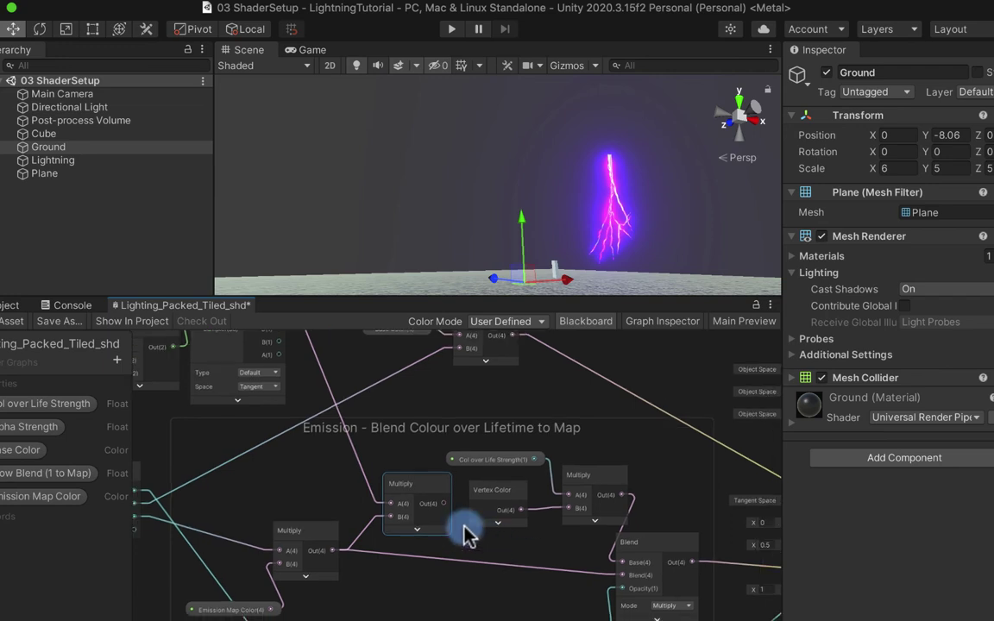
pyautogui.click(441, 502)
pyautogui.moveTo(445, 509); pyautogui.dragTo(623, 532)
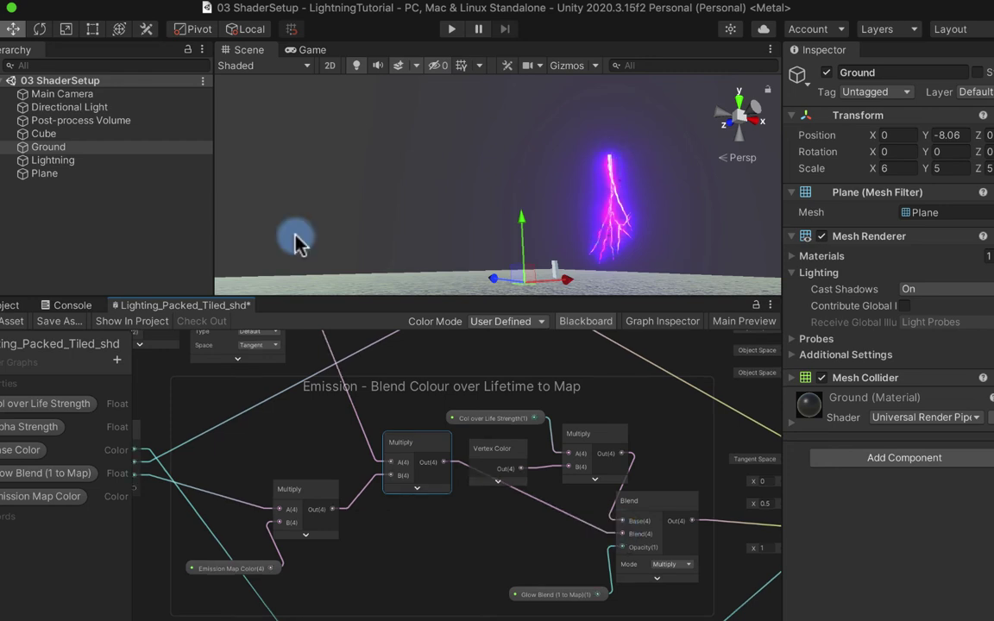
# Step: Select the Lightning particle object in the Hierarchy
pyautogui.click(53, 161)
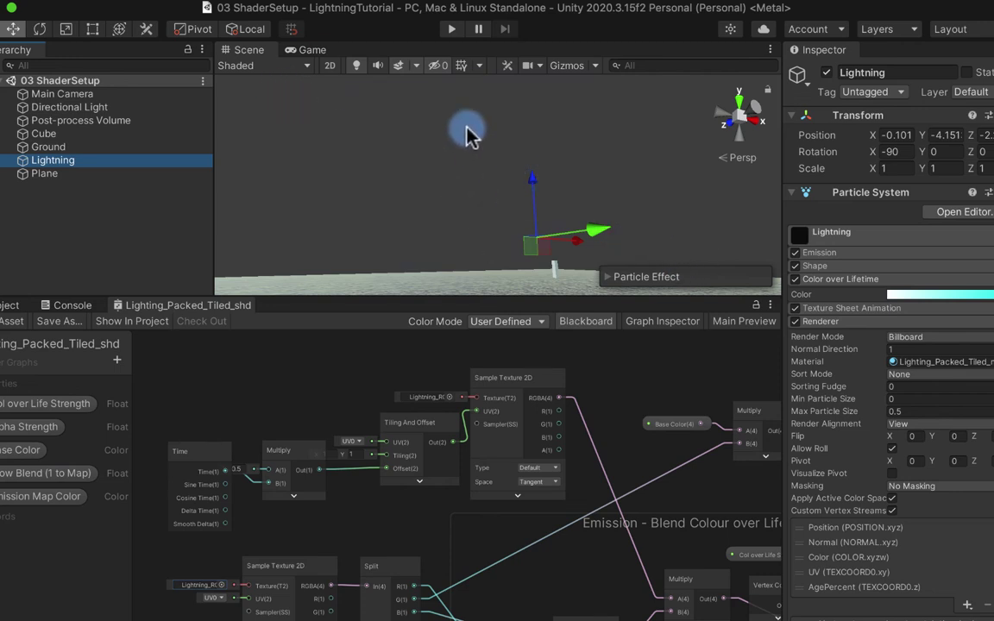
# Step: Boost the Lighting_Packed_Tiled Base Color intensity to 3 and drop Glow Blend to 0
pyautogui.click(819, 321)
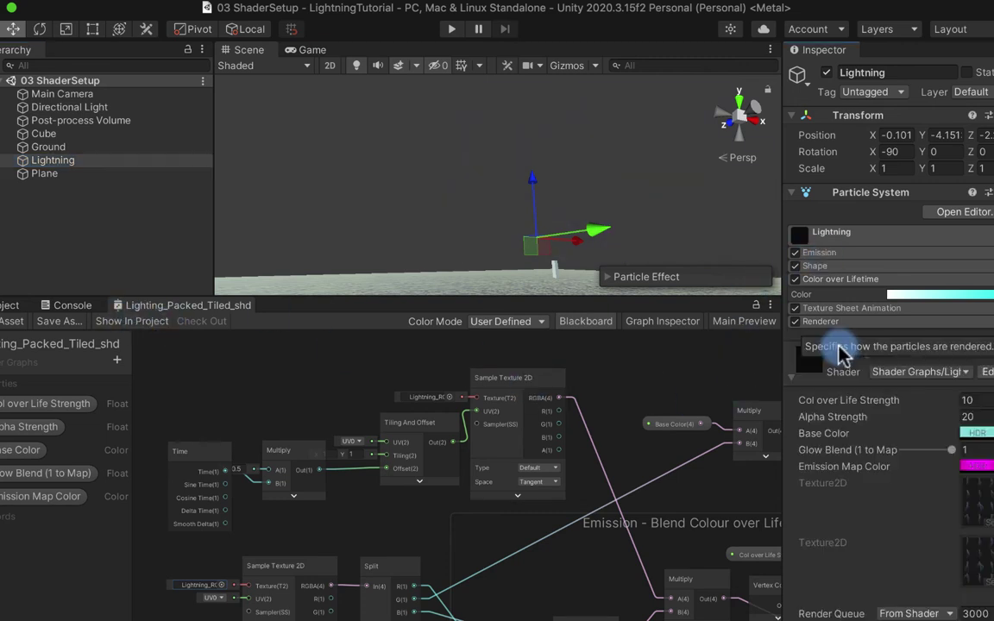
pyautogui.click(975, 433)
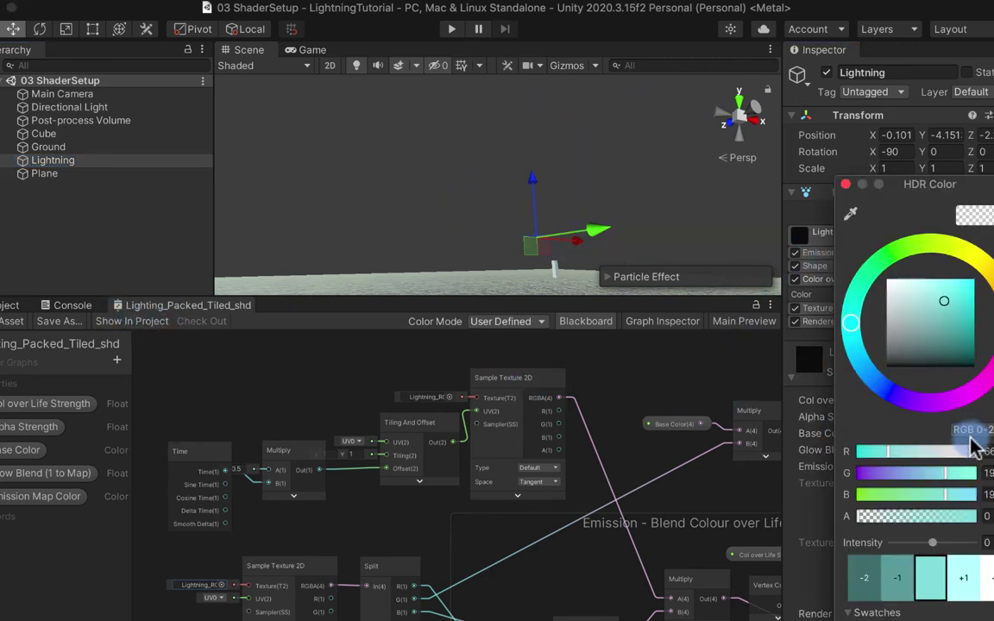
pyautogui.click(963, 583)
pyautogui.click(963, 583)
pyautogui.click(962, 583)
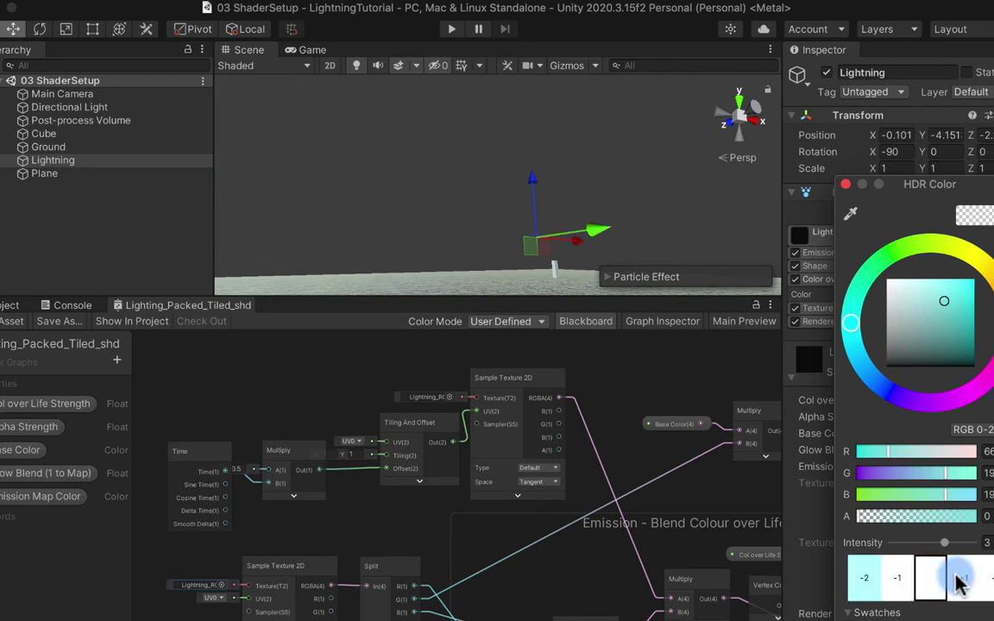
pyautogui.click(846, 185)
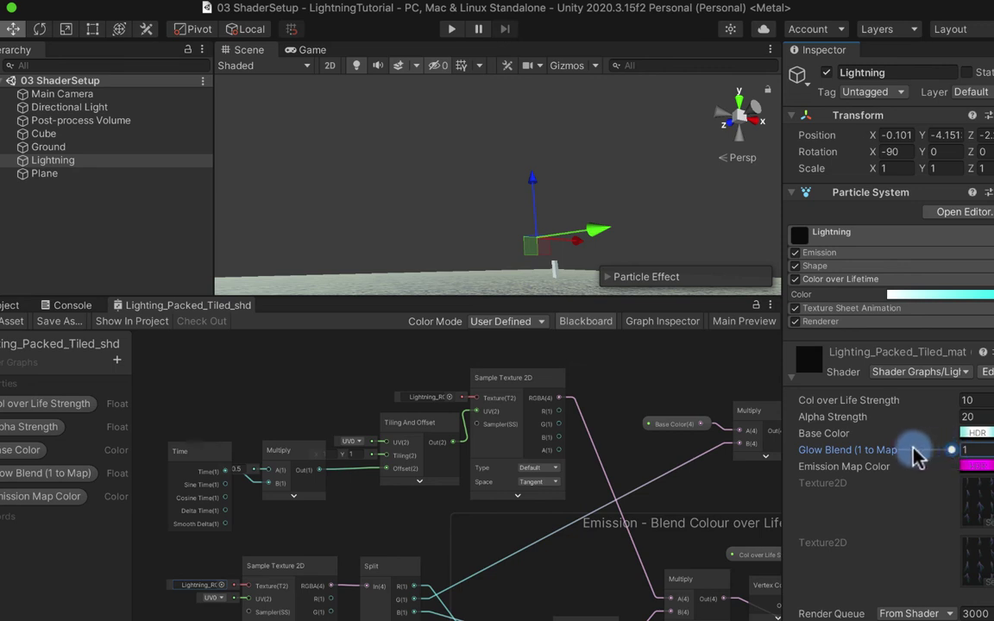
pyautogui.moveTo(916, 458); pyautogui.dragTo(811, 459)
pyautogui.click(93, 170)
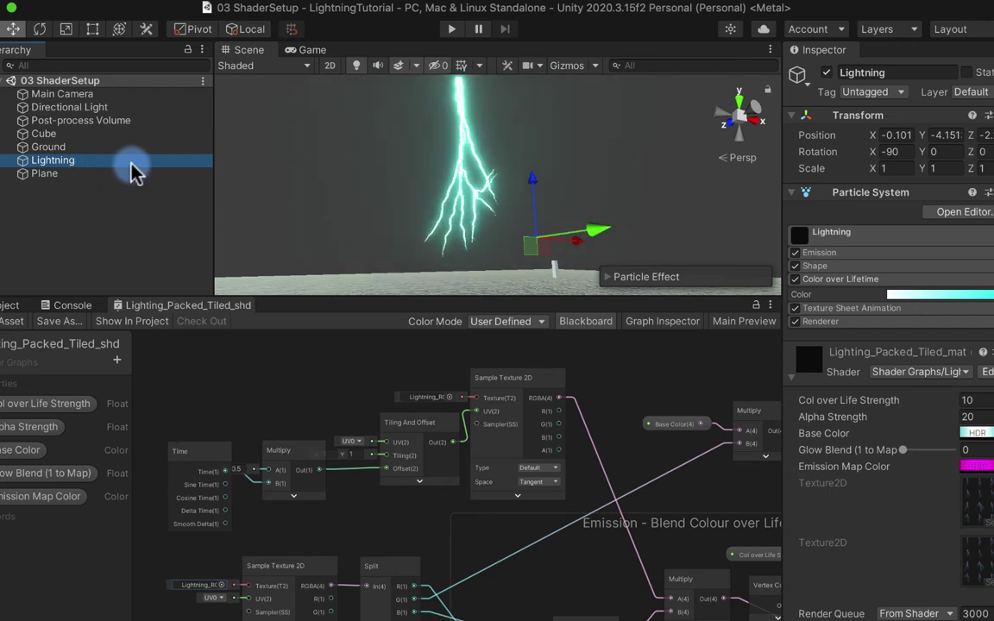
# Step: Apply the sparkle preset to Color over Lifetime and set Glow Blend to 0.59
pyautogui.click(921, 297)
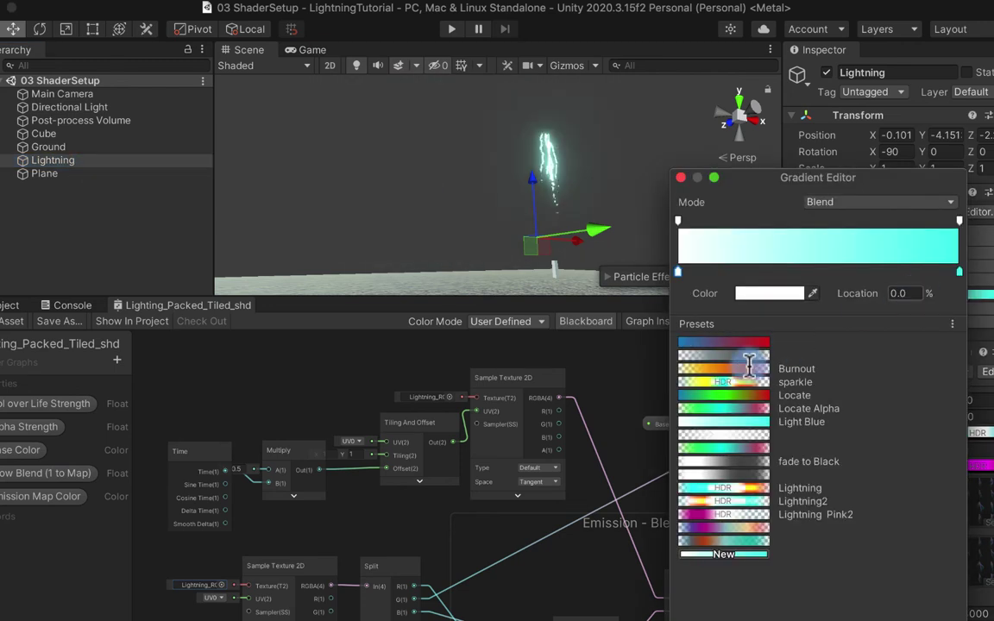
pyautogui.click(724, 382)
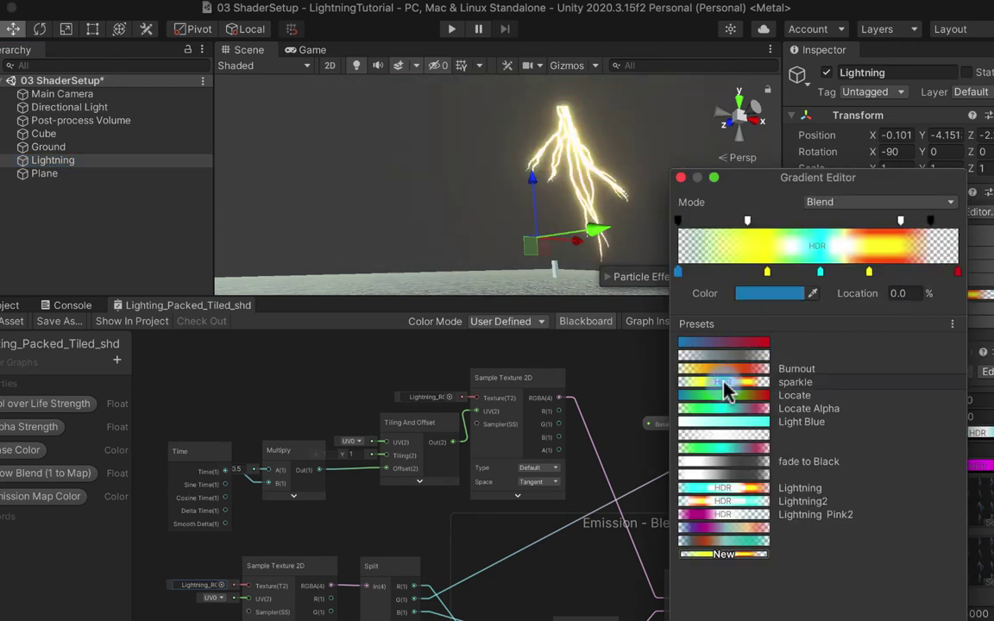
pyautogui.click(681, 178)
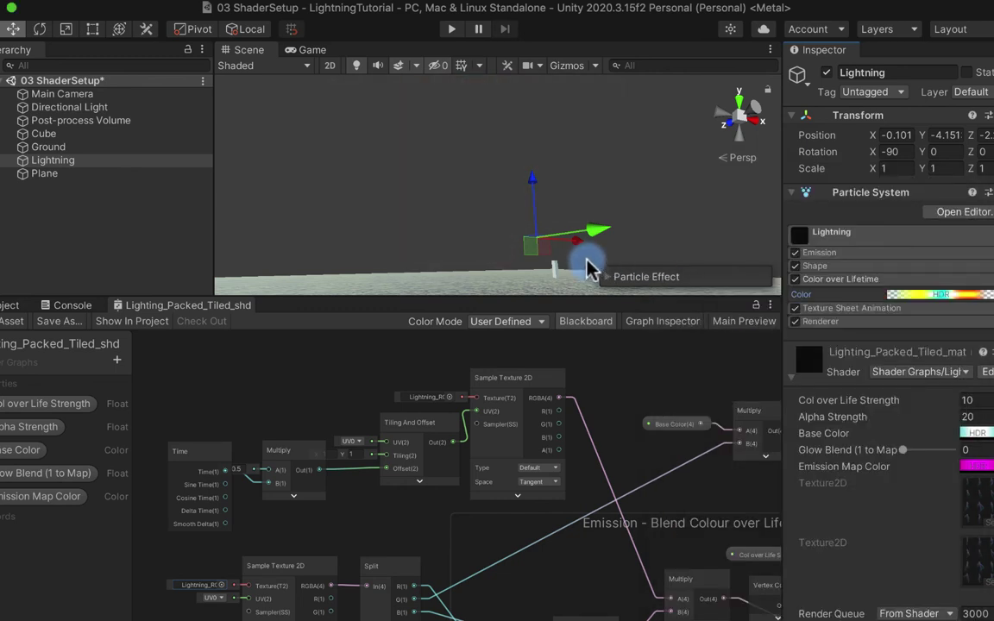
pyautogui.click(932, 450)
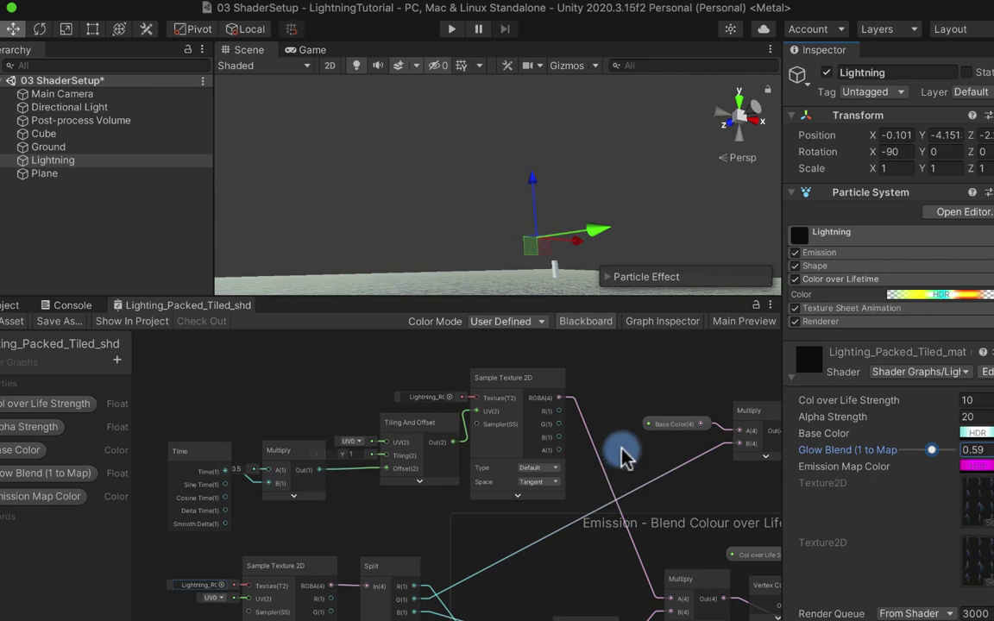
# Step: Deselect the Lightning object and open the Window menu
pyautogui.scroll(3, 620, 450)
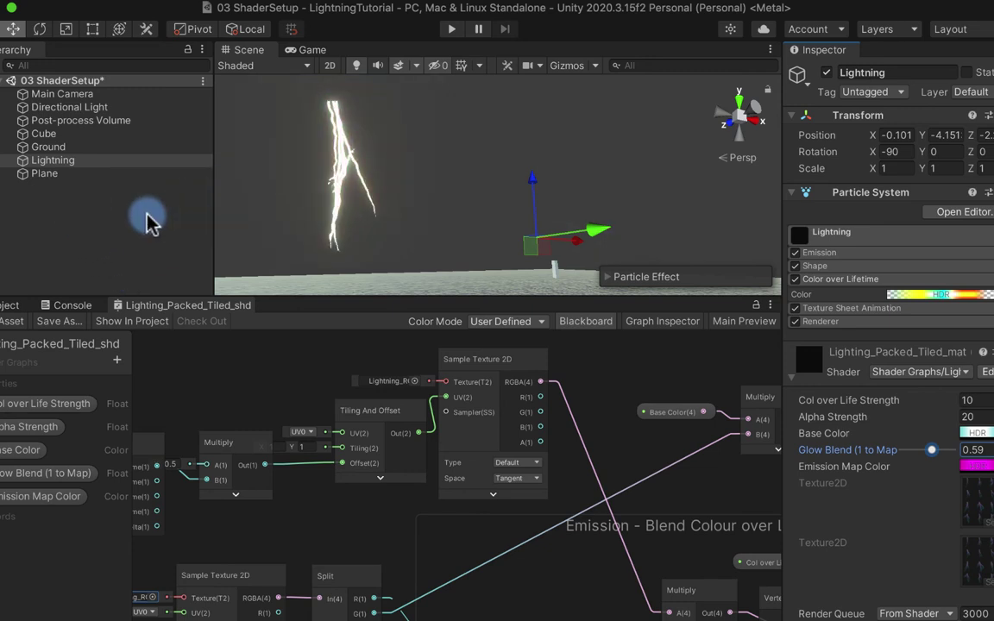
pyautogui.click(126, 228)
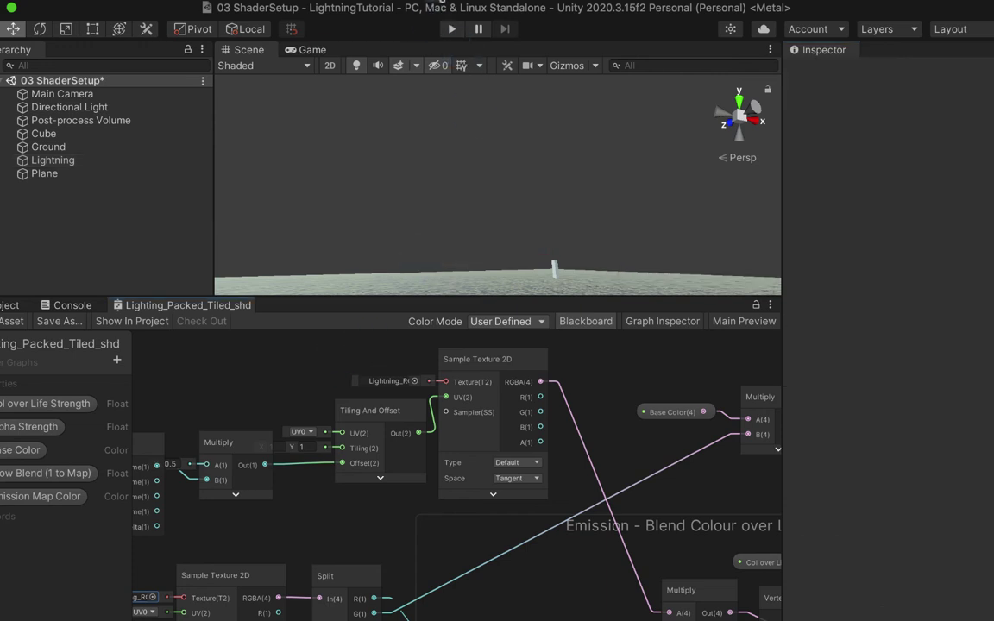
pyautogui.click(393, 3)
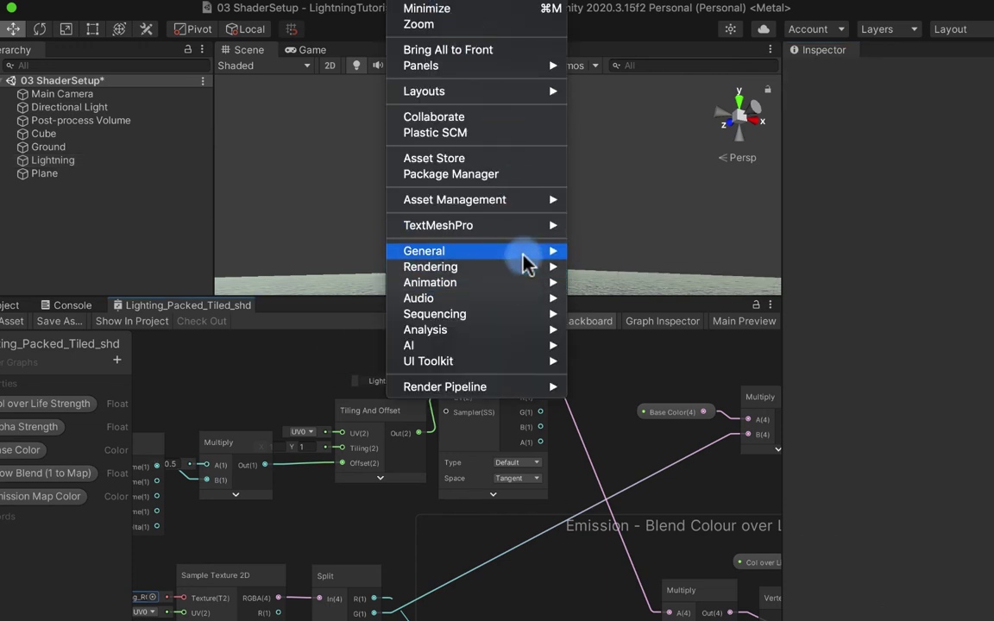
# Step: Open the Lighting window's Environment settings via Window > Rendering
pyautogui.moveTo(533, 269)
pyautogui.click(604, 269)
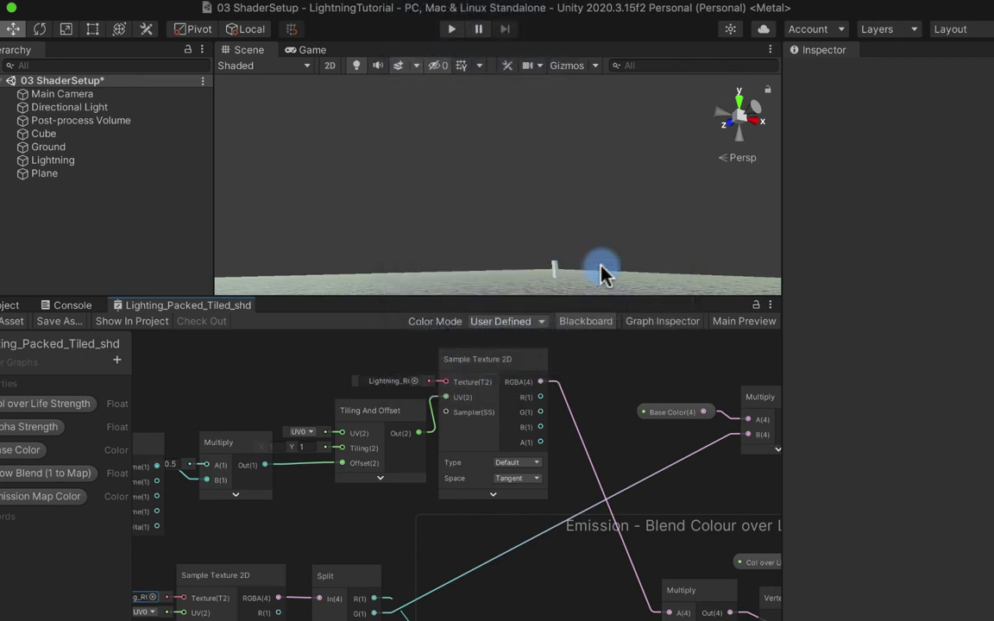
pyautogui.click(528, 51)
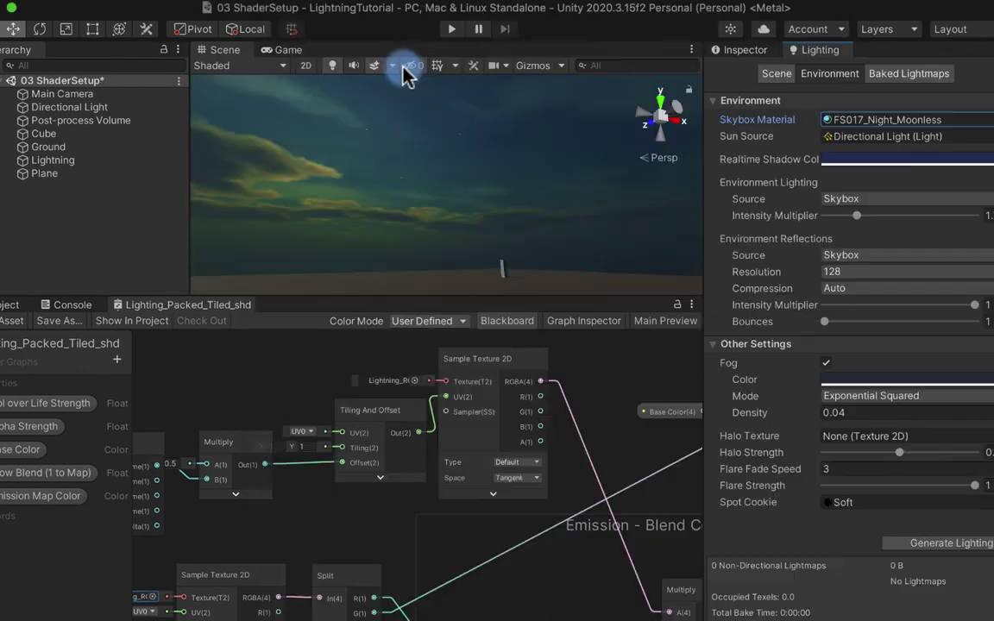
pyautogui.click(395, 70)
pyautogui.click(395, 71)
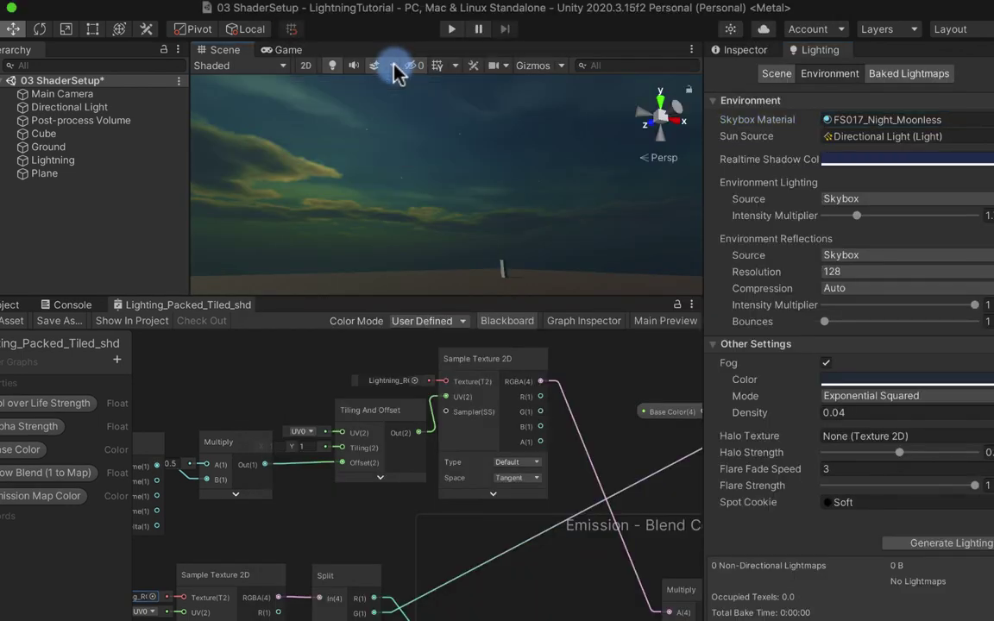
# Step: Try several skybox materials, then settle on FS017_Rainy for the scene skybox
pyautogui.click(983, 119)
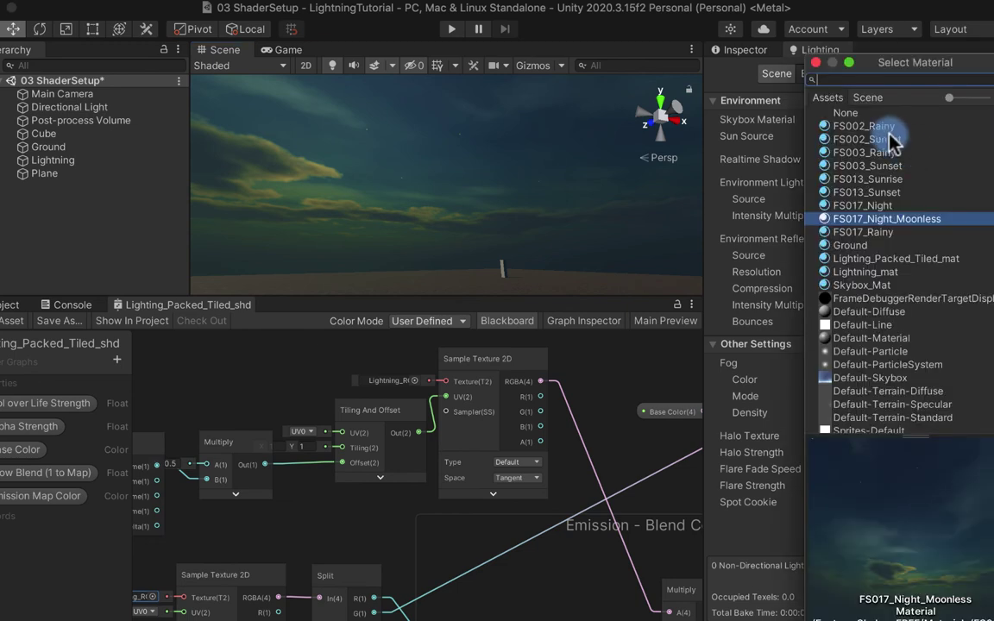
pyautogui.click(901, 205)
pyautogui.click(900, 192)
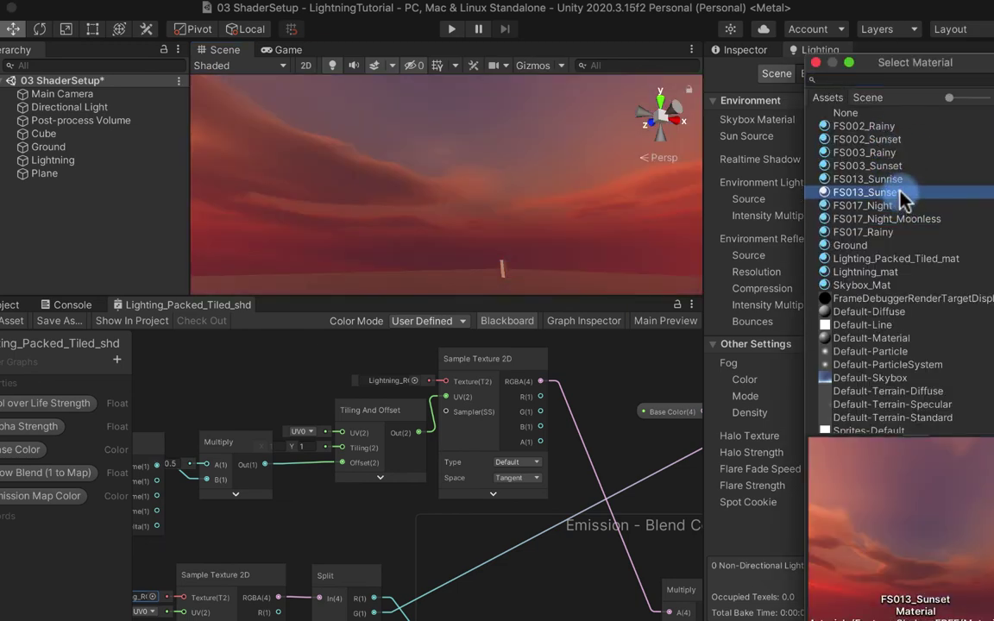
pyautogui.click(902, 179)
pyautogui.click(899, 166)
pyautogui.click(889, 153)
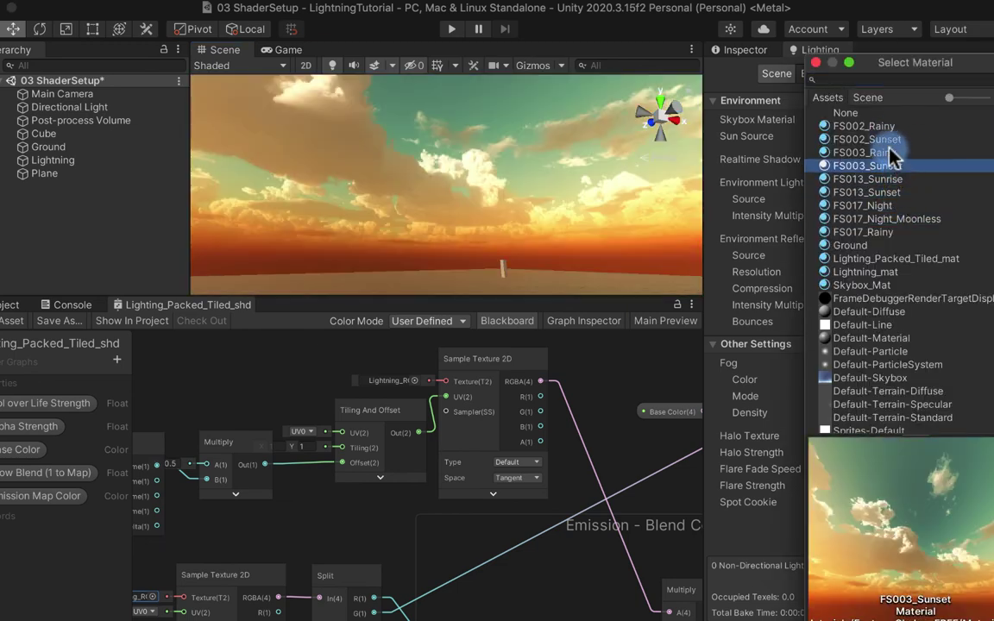
pyautogui.click(898, 205)
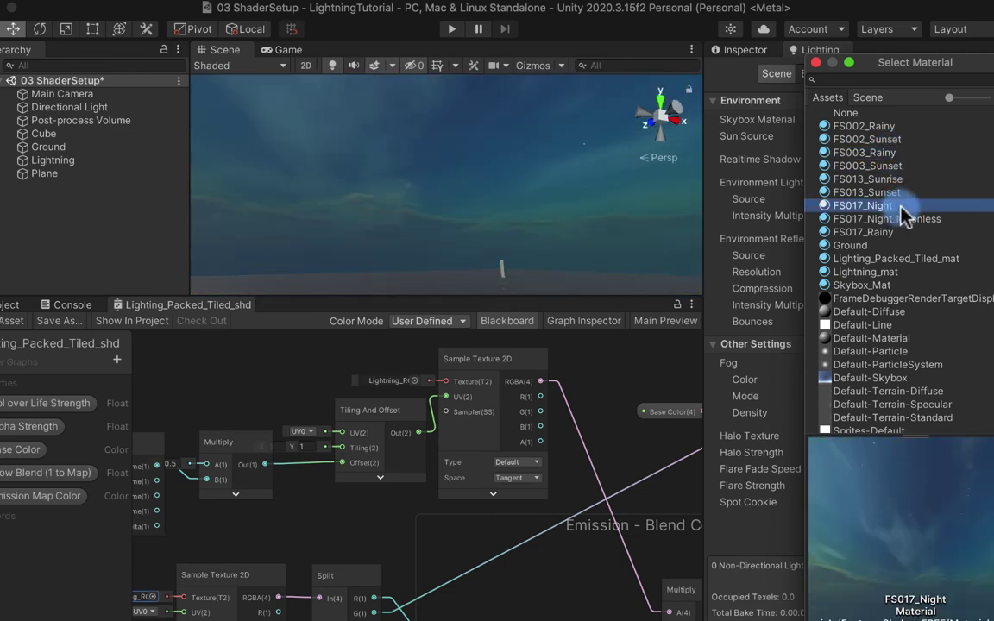
pyautogui.click(901, 219)
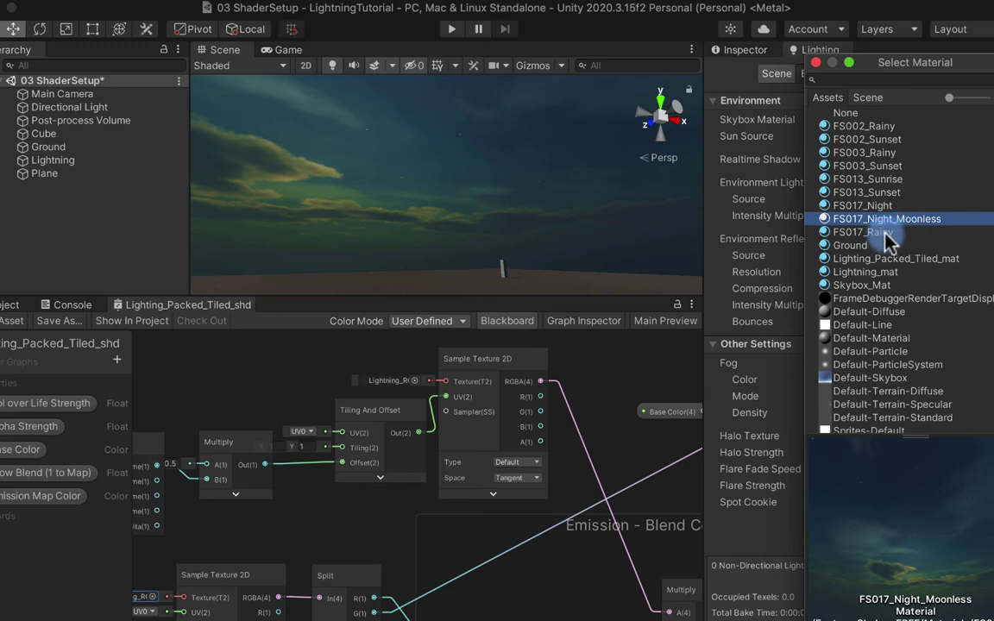
pyautogui.click(917, 233)
pyautogui.click(443, 166)
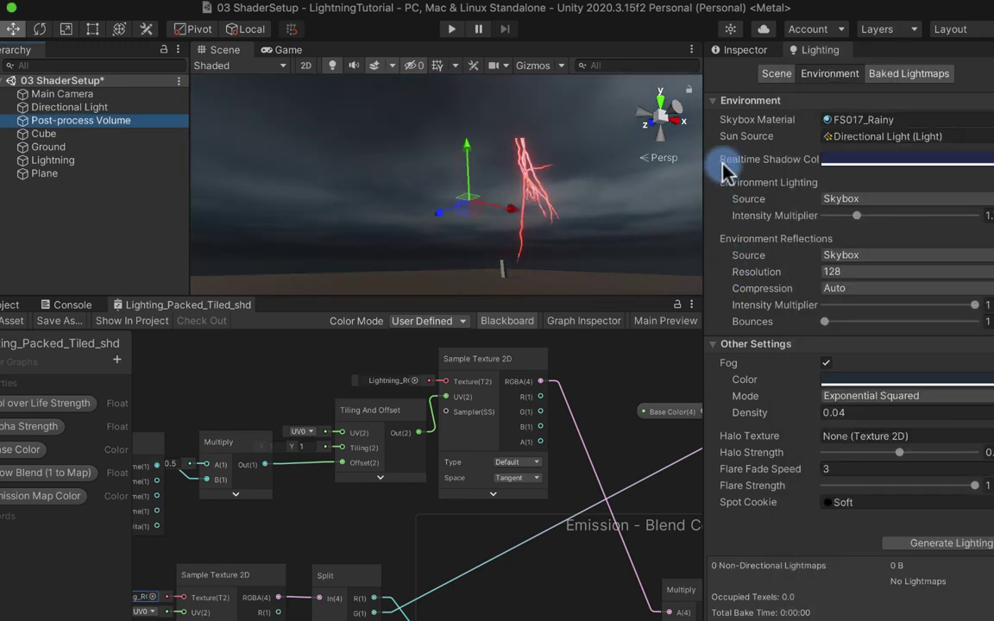
# Step: Enable Bloom's lens dirt overrides and raise intensity to 0.97 and threshold to 1.24
pyautogui.click(739, 51)
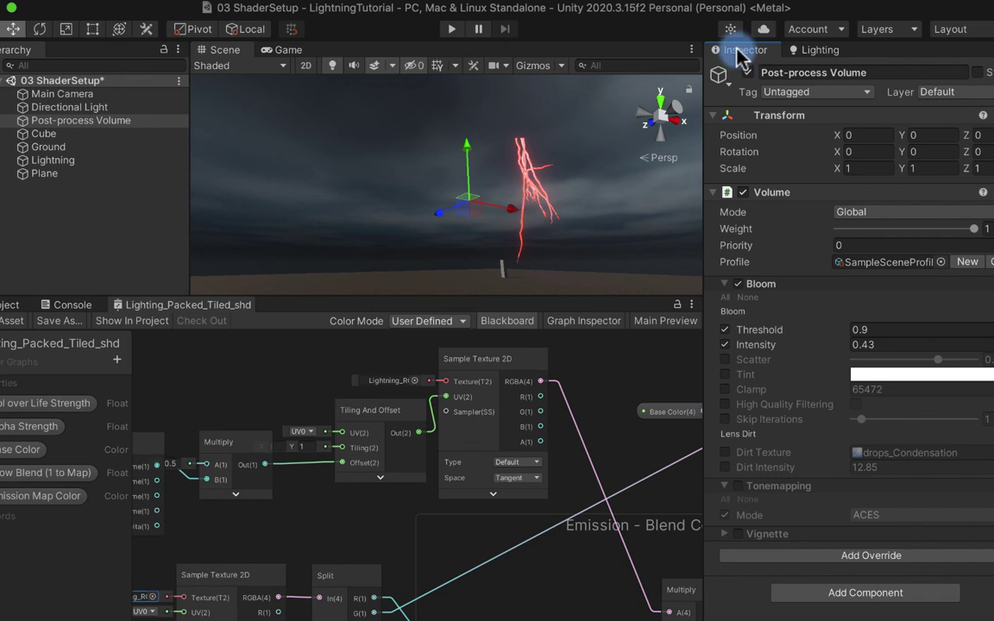
pyautogui.click(727, 290)
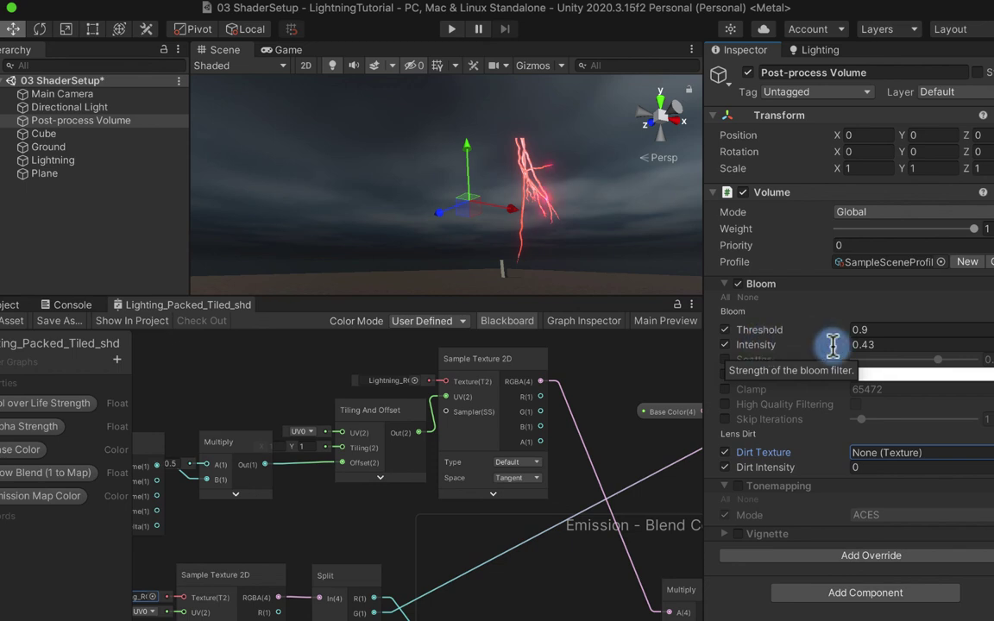
pyautogui.moveTo(765, 344); pyautogui.dragTo(785, 348)
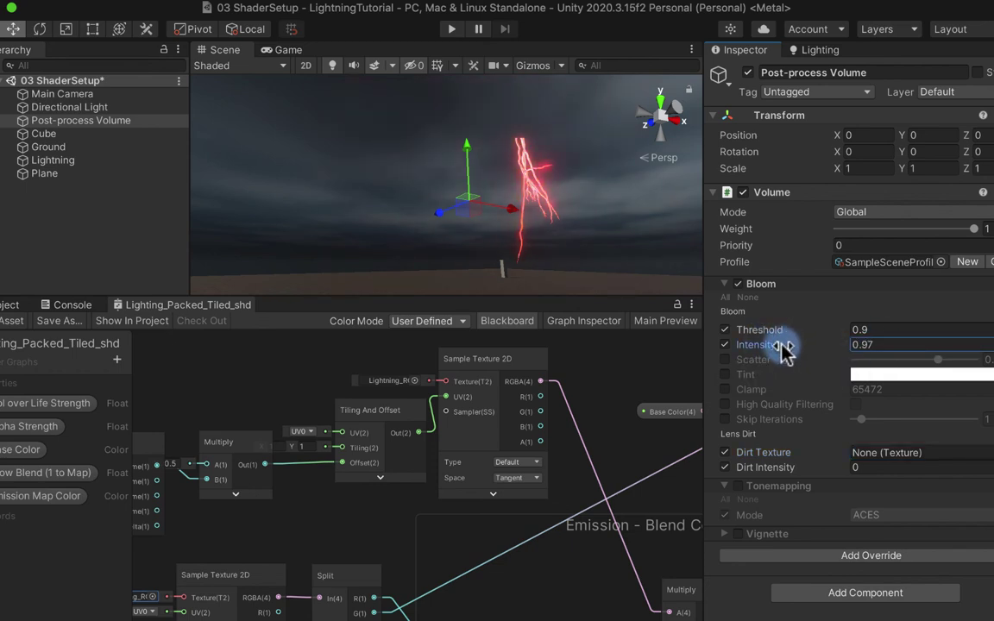
pyautogui.moveTo(765, 333); pyautogui.dragTo(791, 331)
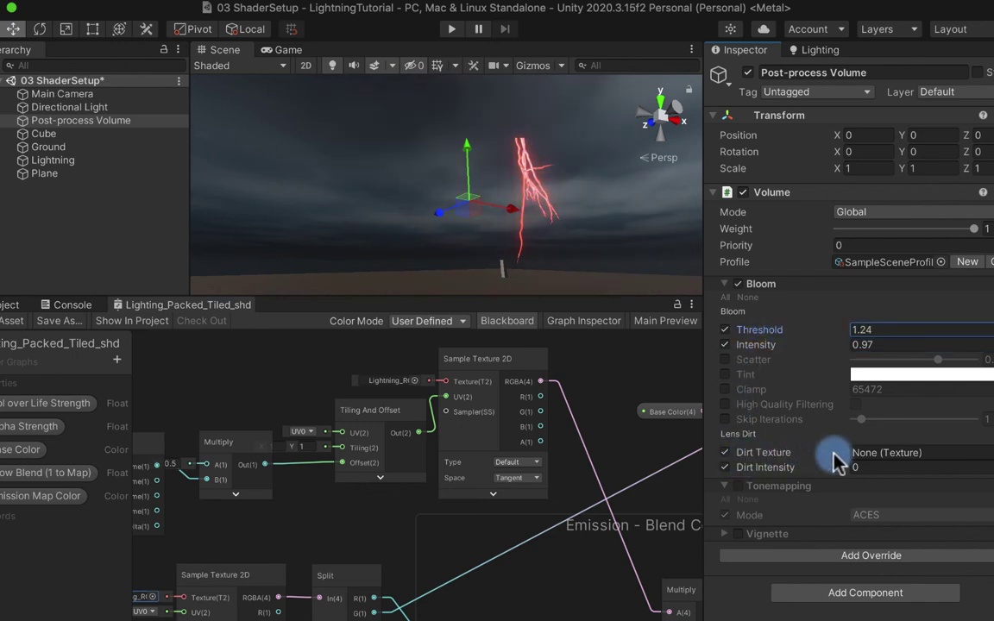
# Step: Turn on Tonemapping and Vignette in the volume, then save the scene
pyautogui.click(739, 487)
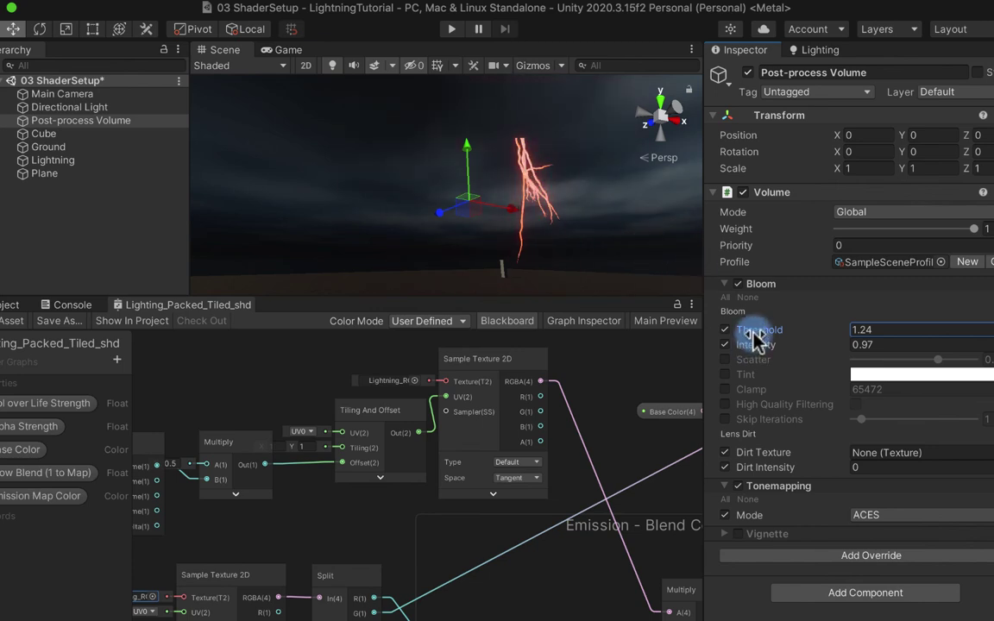
pyautogui.click(735, 534)
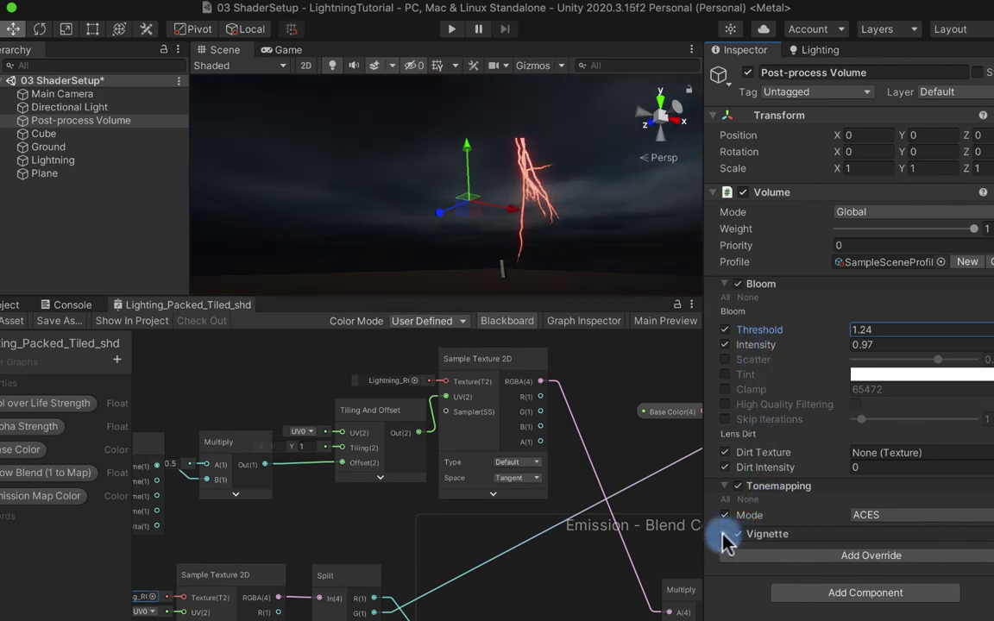
pyautogui.click(725, 535)
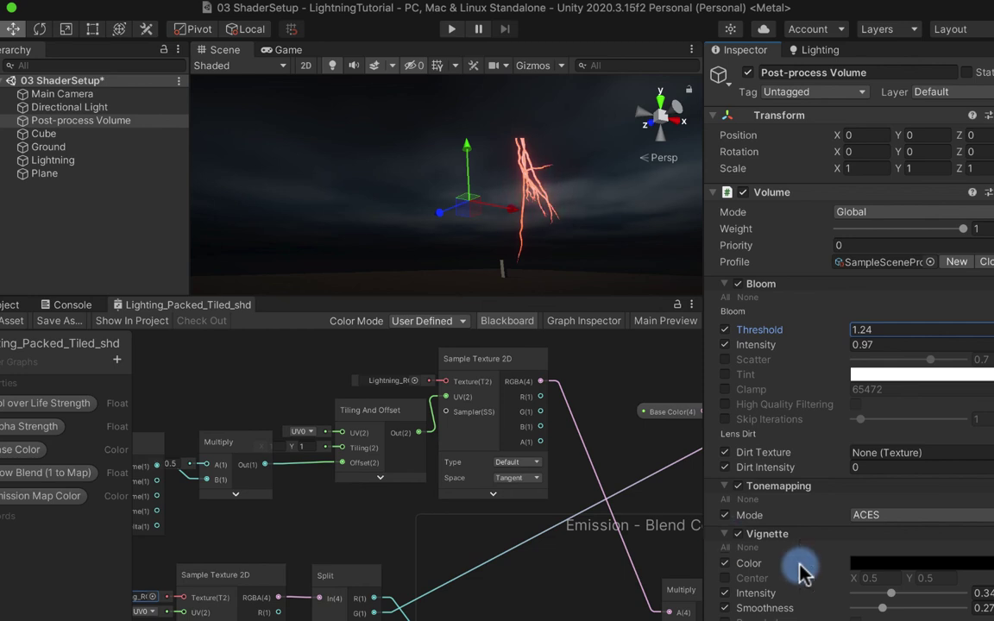
pyautogui.click(723, 534)
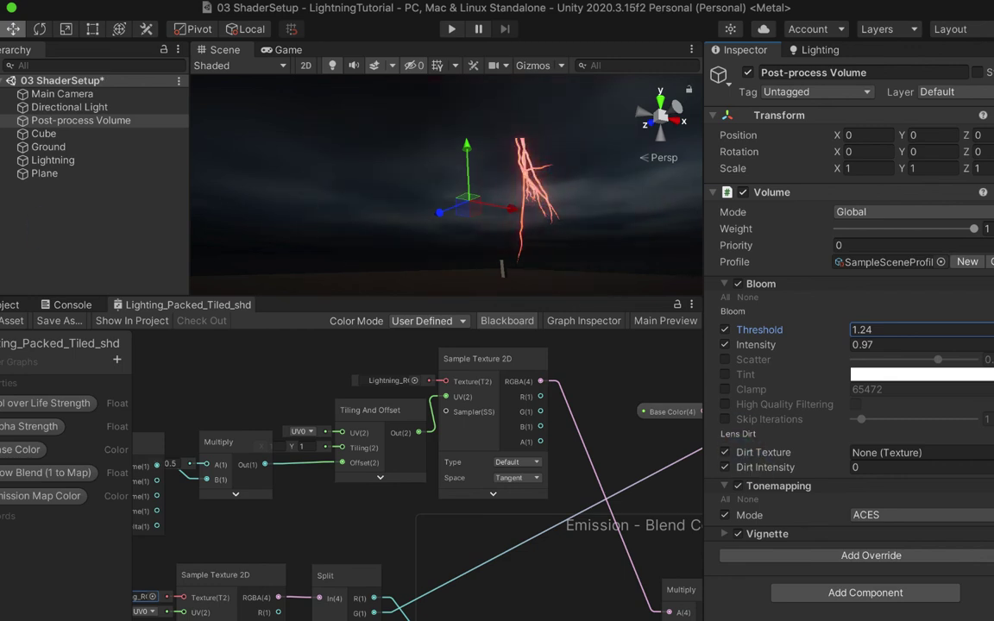
pyautogui.press('super+s')
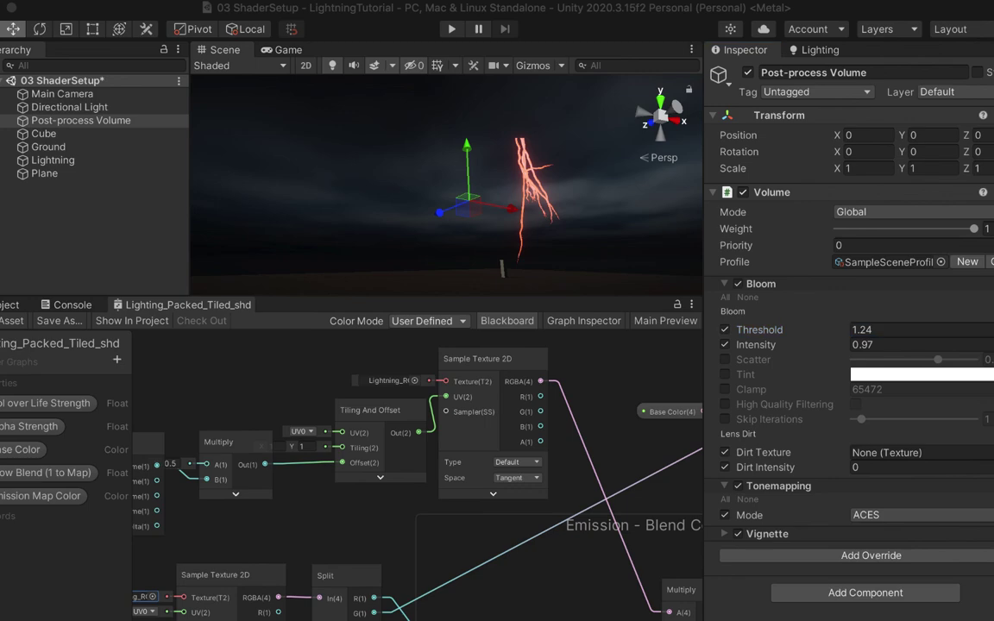
pyautogui.press('space')
# Step: Pick drops_Condensation as Bloom's Dirt Texture and enter 10 for Dirt Intensity
pyautogui.click(990, 452)
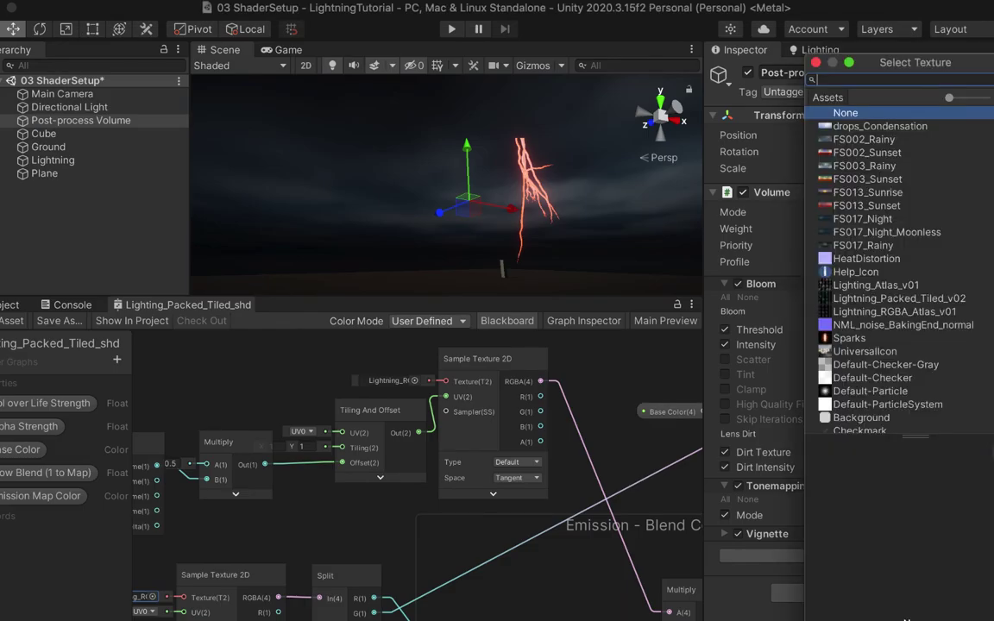
pyautogui.click(878, 127)
pyautogui.click(815, 63)
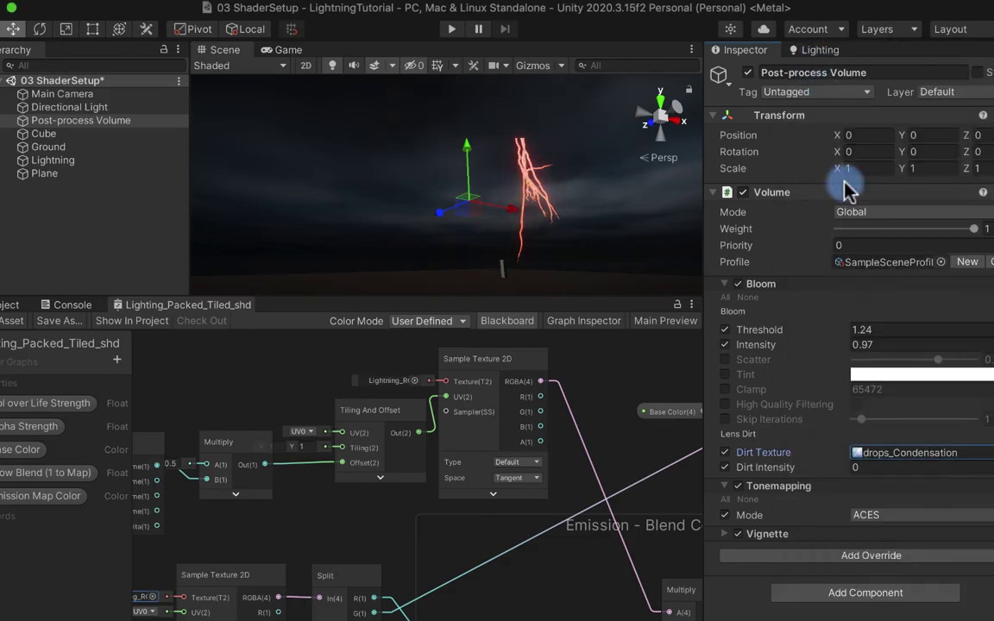
pyautogui.click(870, 468)
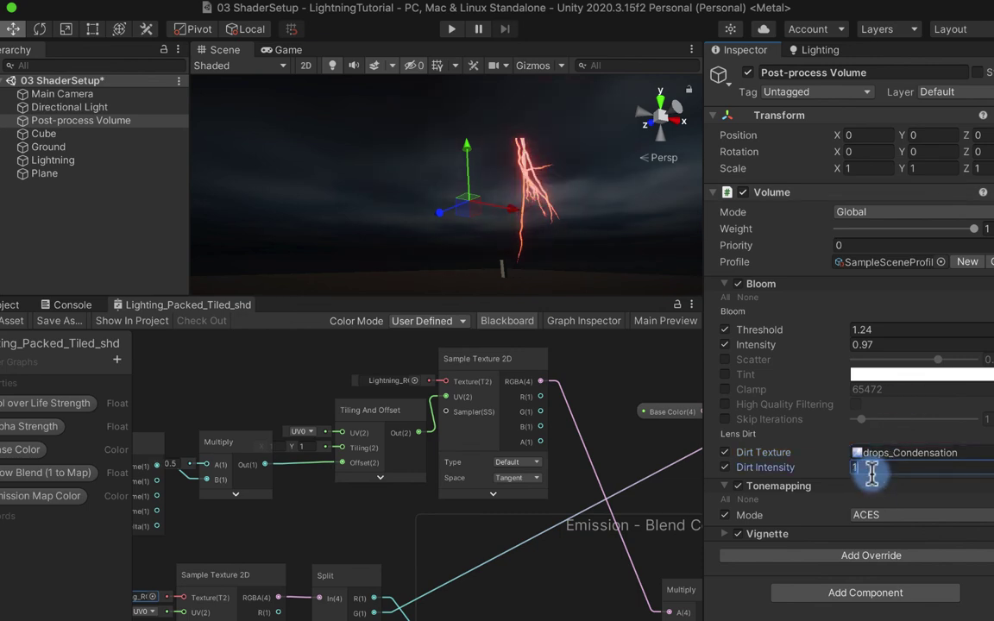
pyautogui.write('10')
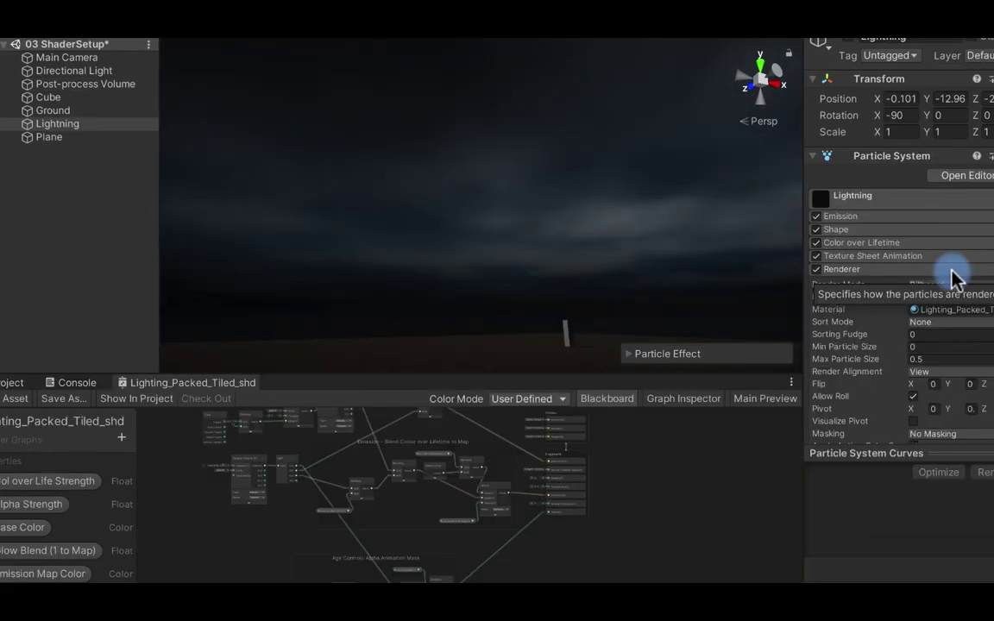
# Step: Add a Lights module to Lightning and create a Point Light with its Light component disabled
pyautogui.click(970, 213)
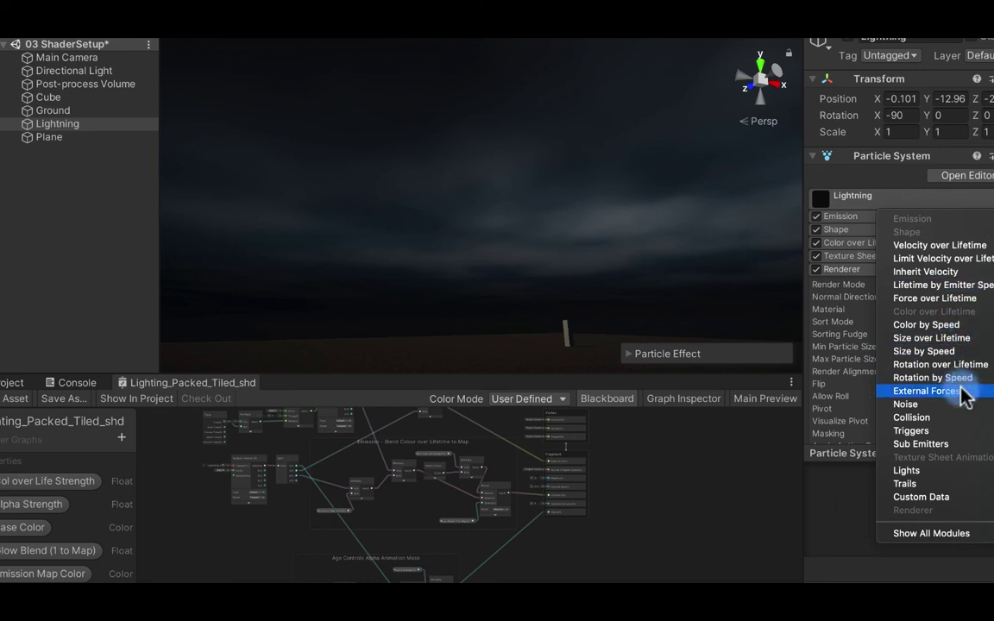
pyautogui.click(959, 471)
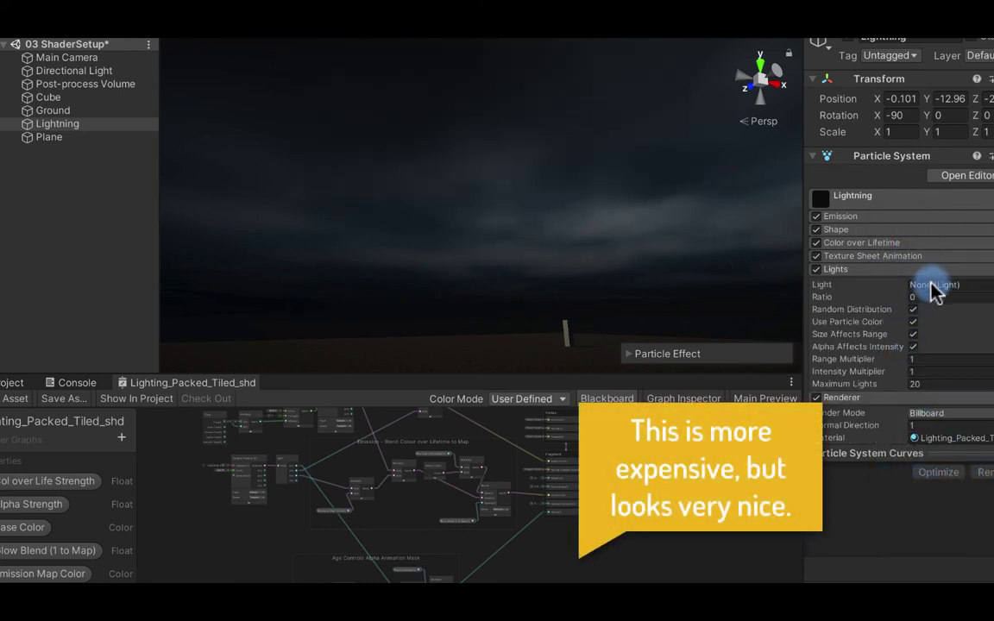
pyautogui.rightClick(77, 180)
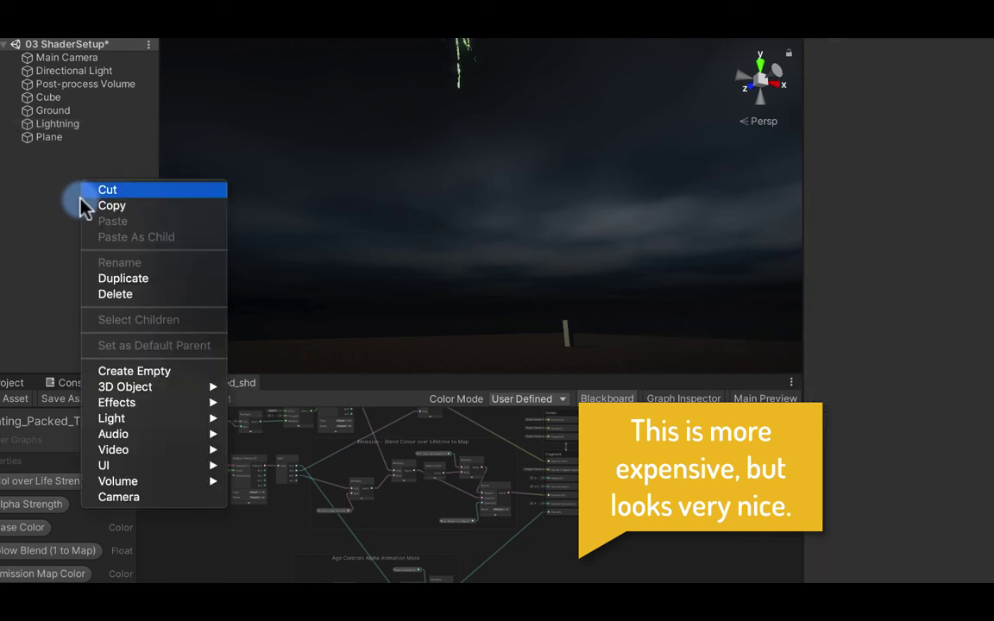
pyautogui.moveTo(198, 418)
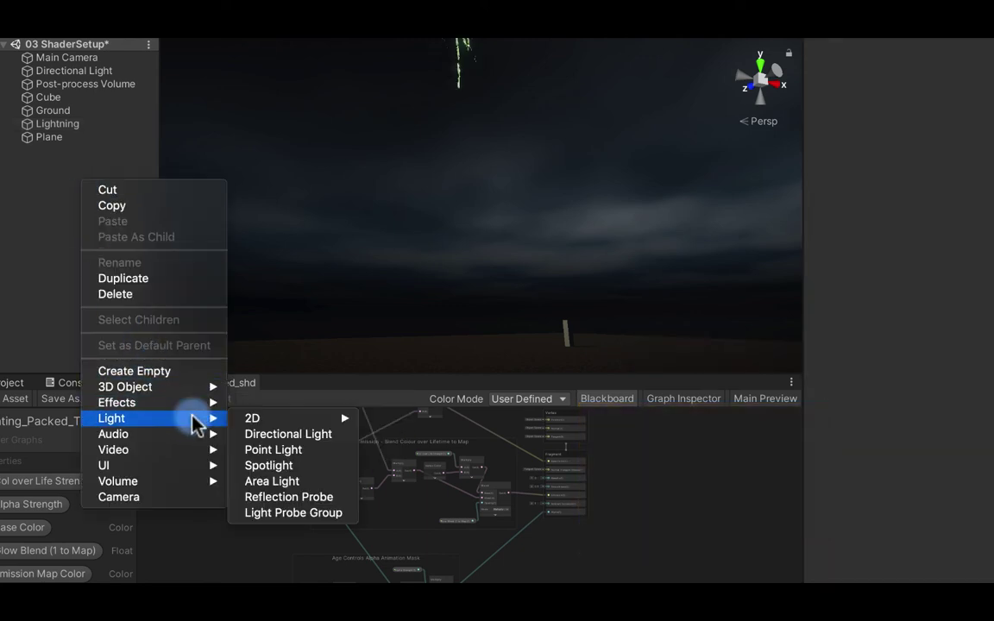
pyautogui.moveTo(249, 423)
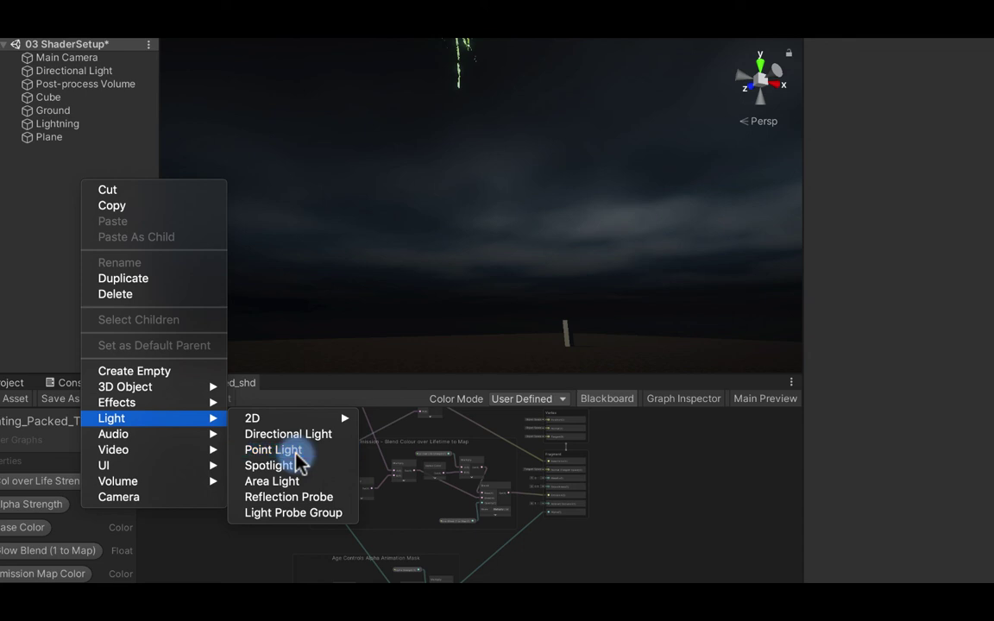
pyautogui.click(298, 461)
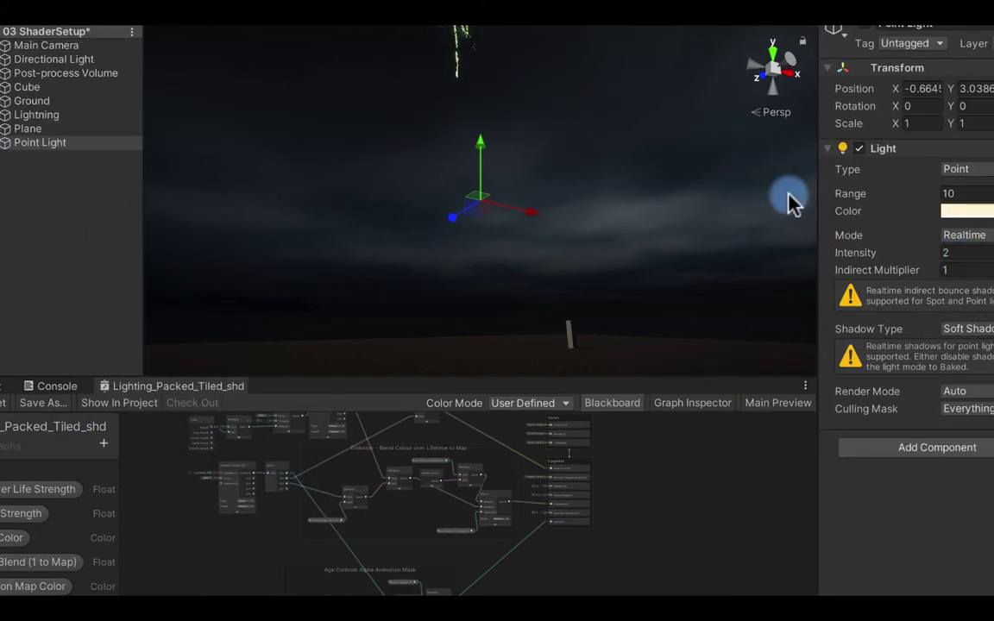
pyautogui.click(858, 148)
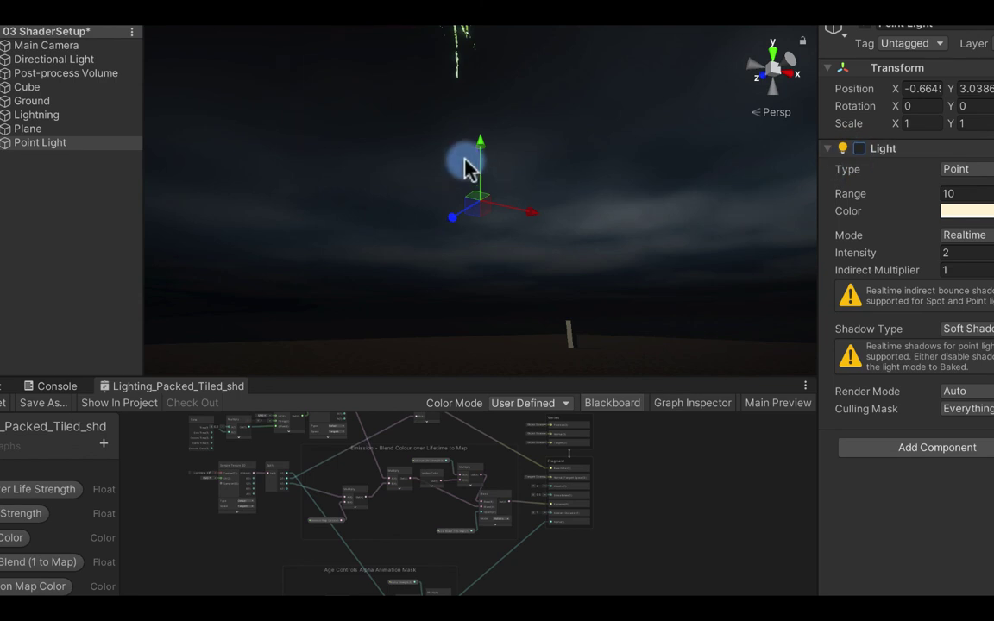
pyautogui.click(40, 115)
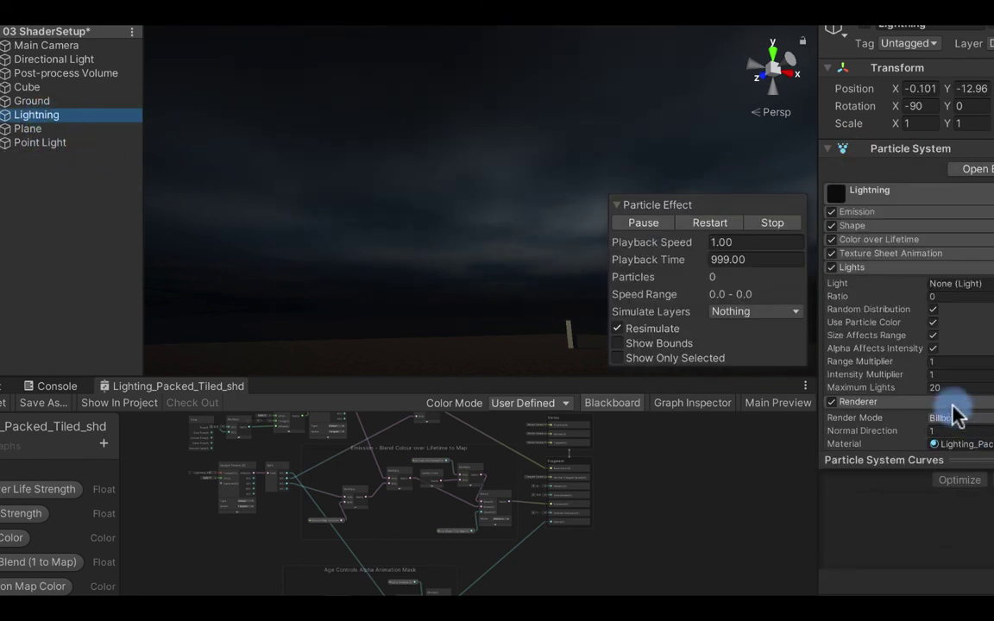
# Step: Assign Point Light to the Lights module's Light slot and edit the Range Multiplier
pyautogui.click(41, 145)
pyautogui.moveTo(45, 157); pyautogui.dragTo(940, 284)
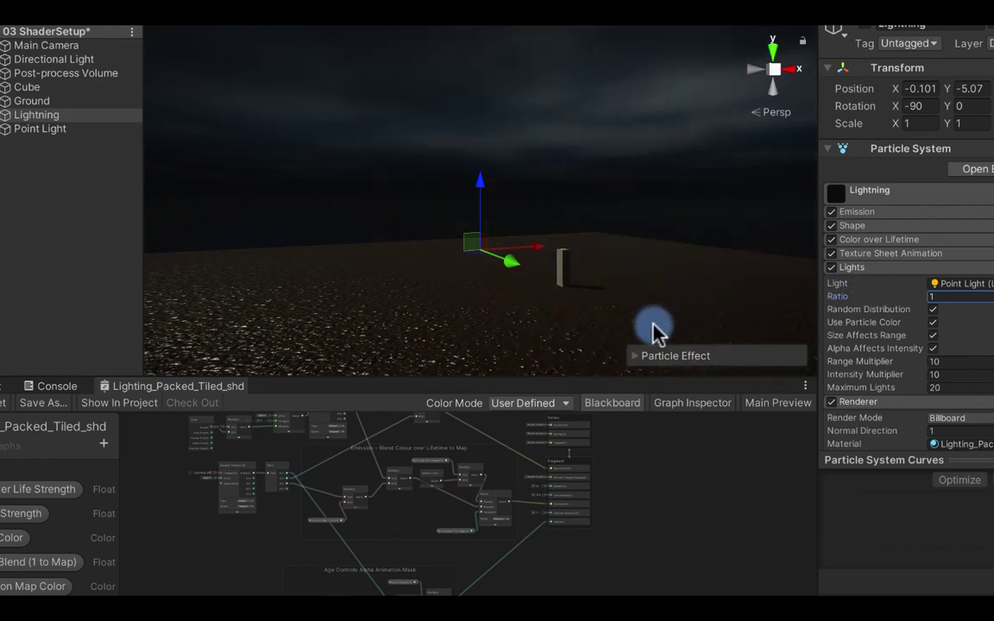
pyautogui.click(944, 362)
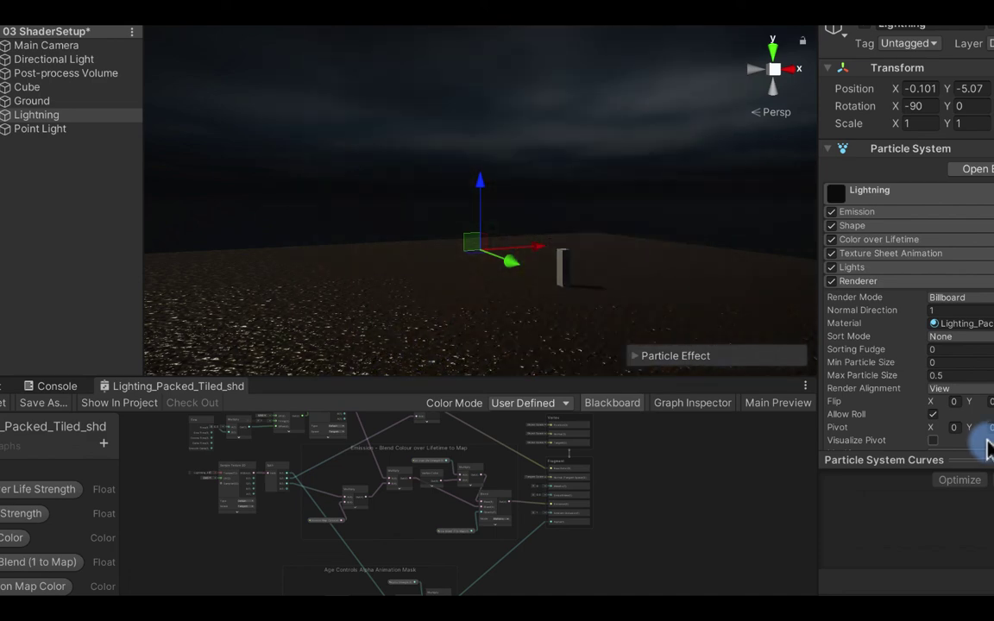
# Step: Maximize the Scene view with Shift+Space to watch the lit lightning bolts
pyautogui.hotkey('shift', 'space')
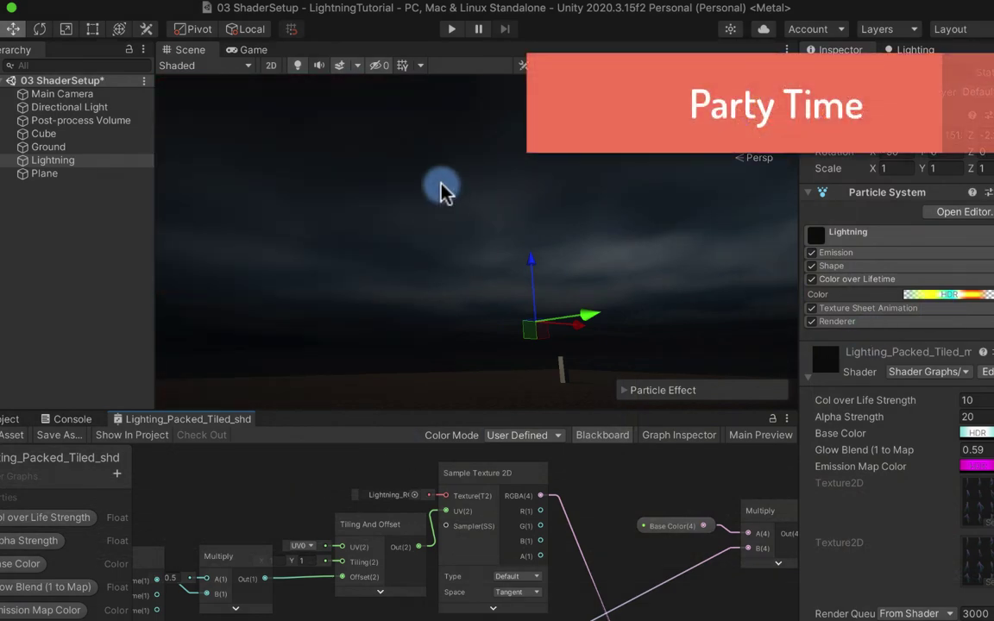
# Step: Set the main module's Start Lifetime to Random Between Two Constants, 0.7 and 0.4
pyautogui.click(900, 233)
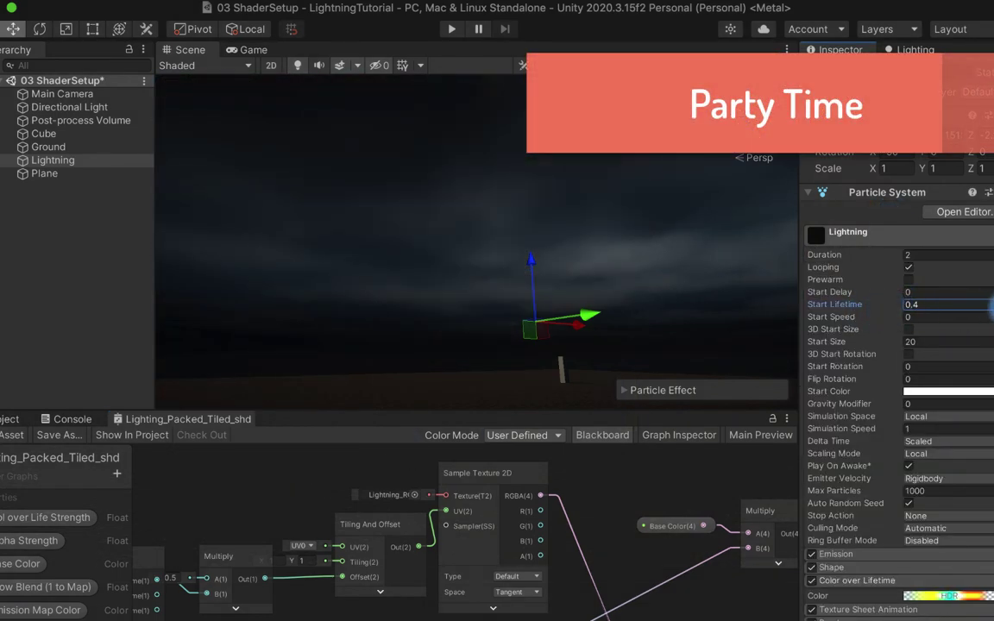
pyautogui.click(991, 305)
pyautogui.click(973, 345)
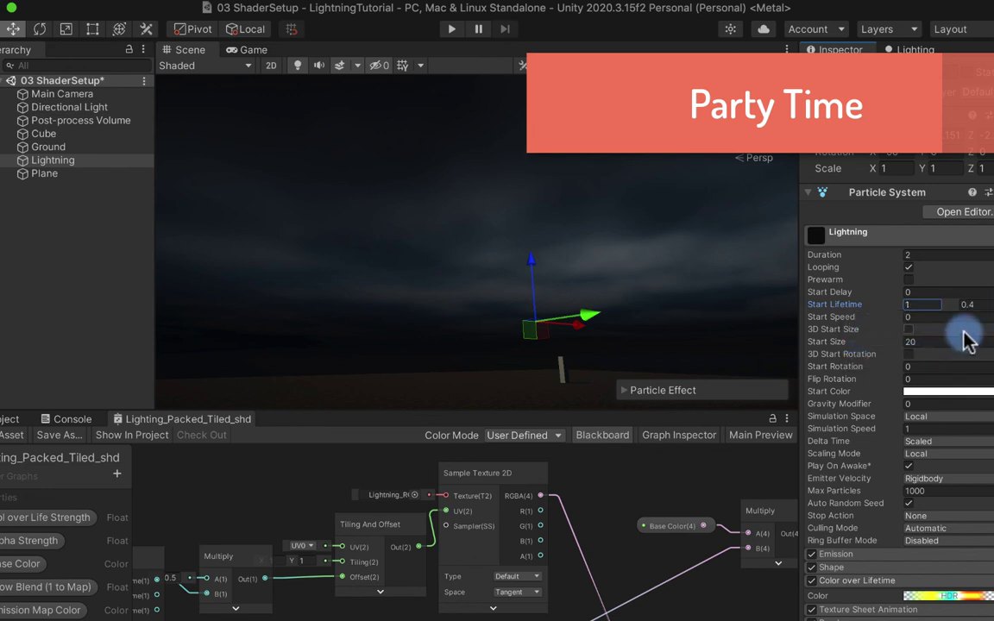
pyautogui.click(921, 307)
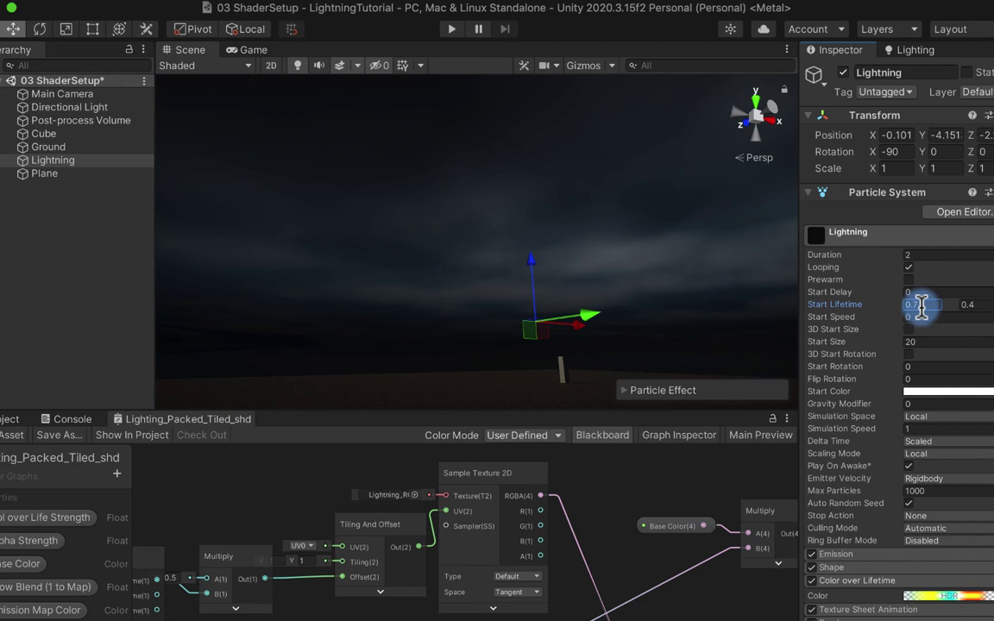
# Step: Shorten the Duration from 2, entering 0.5
pyautogui.click(921, 256)
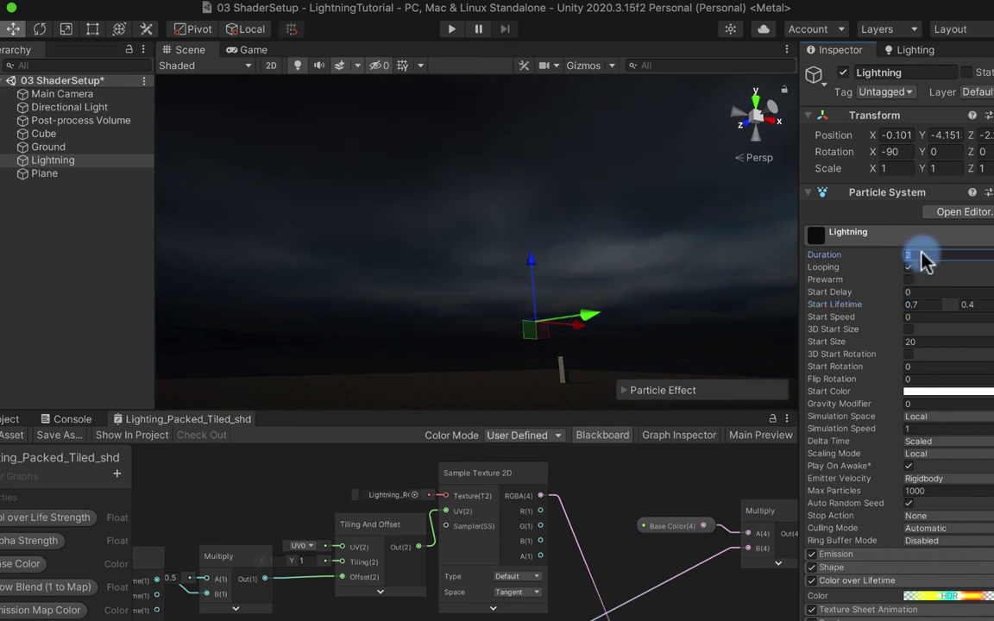
pyautogui.write('0.5')
pyautogui.press('BackSpace')
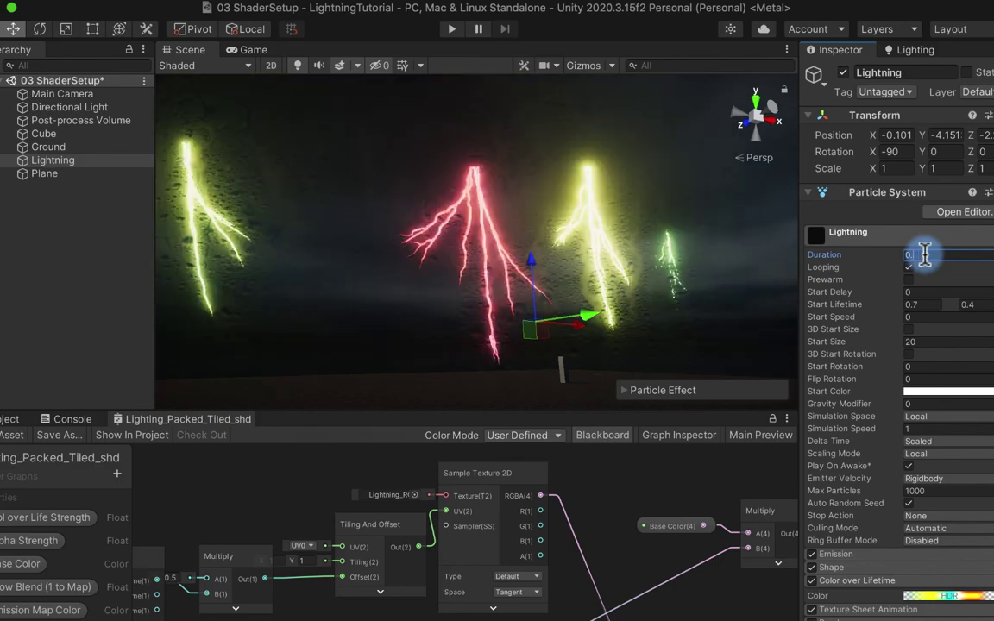